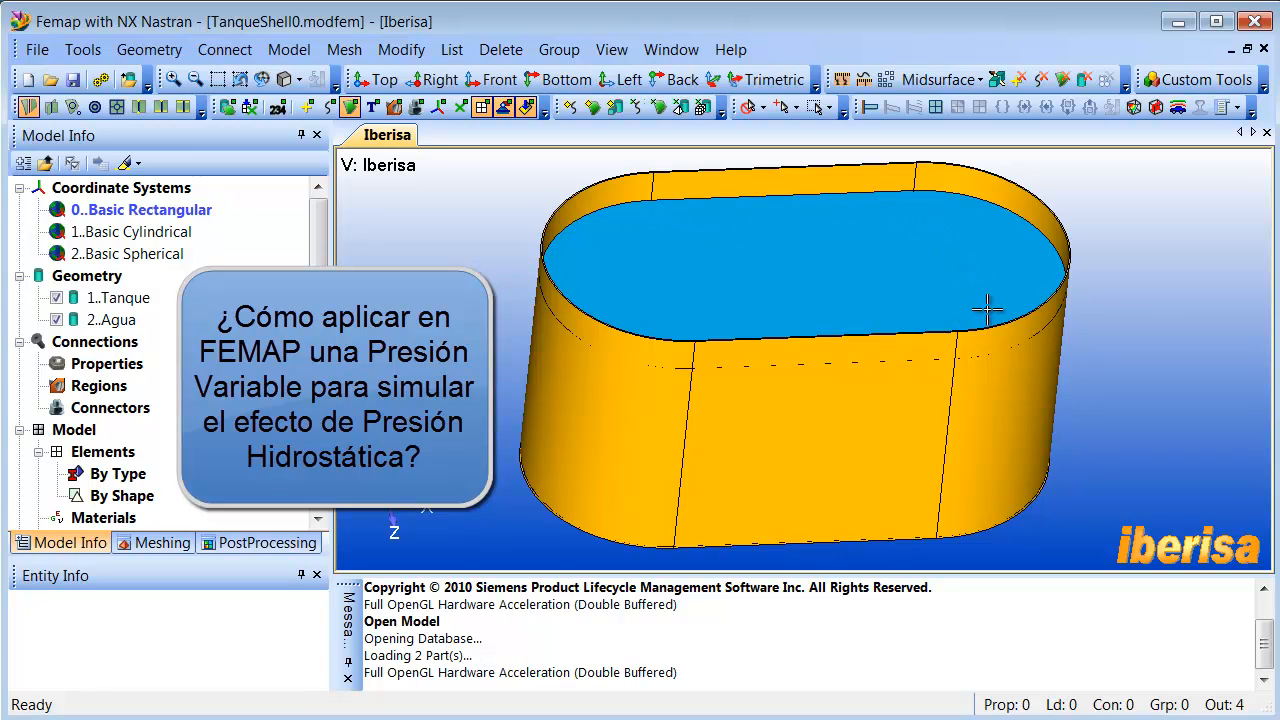
# - Turn on highlighting of entities selected in the model tree and examine the Tanque and Agua solids in turn
pyautogui.moveTo(620, 386); pyautogui.dragTo(610, 372, button='middle')
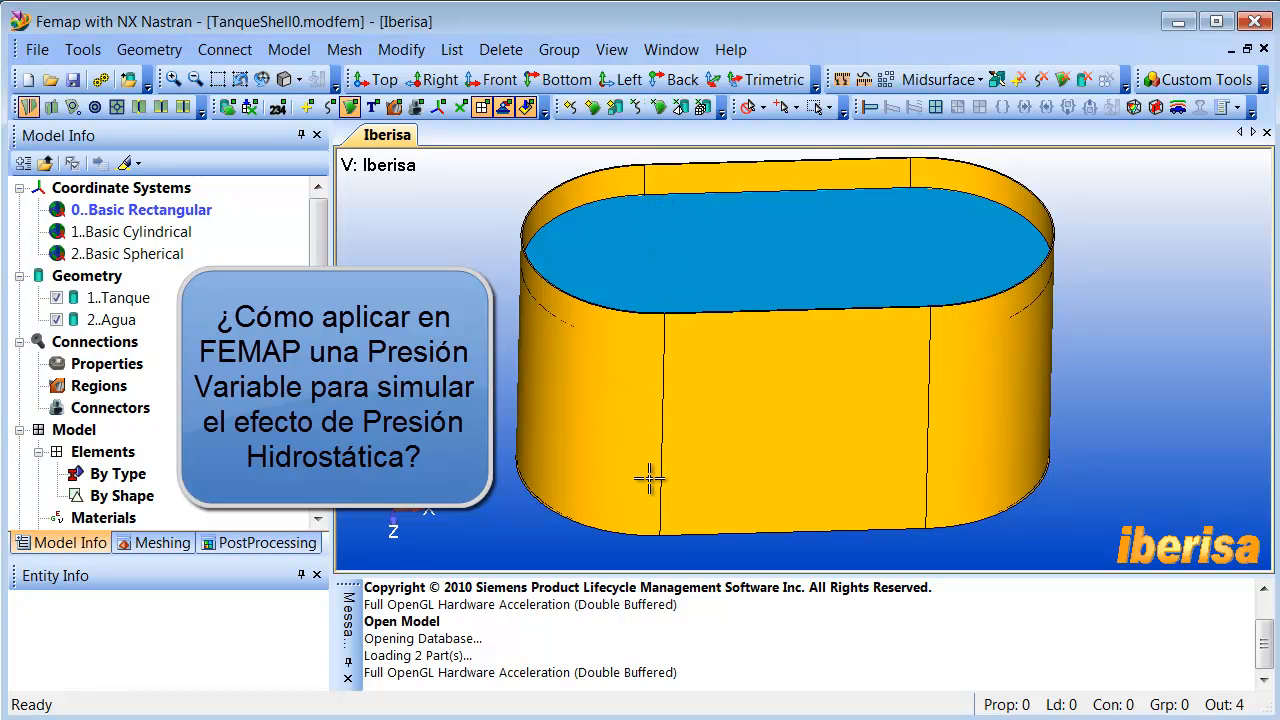
pyautogui.moveTo(650, 480); pyautogui.dragTo(443, 329, button='middle')
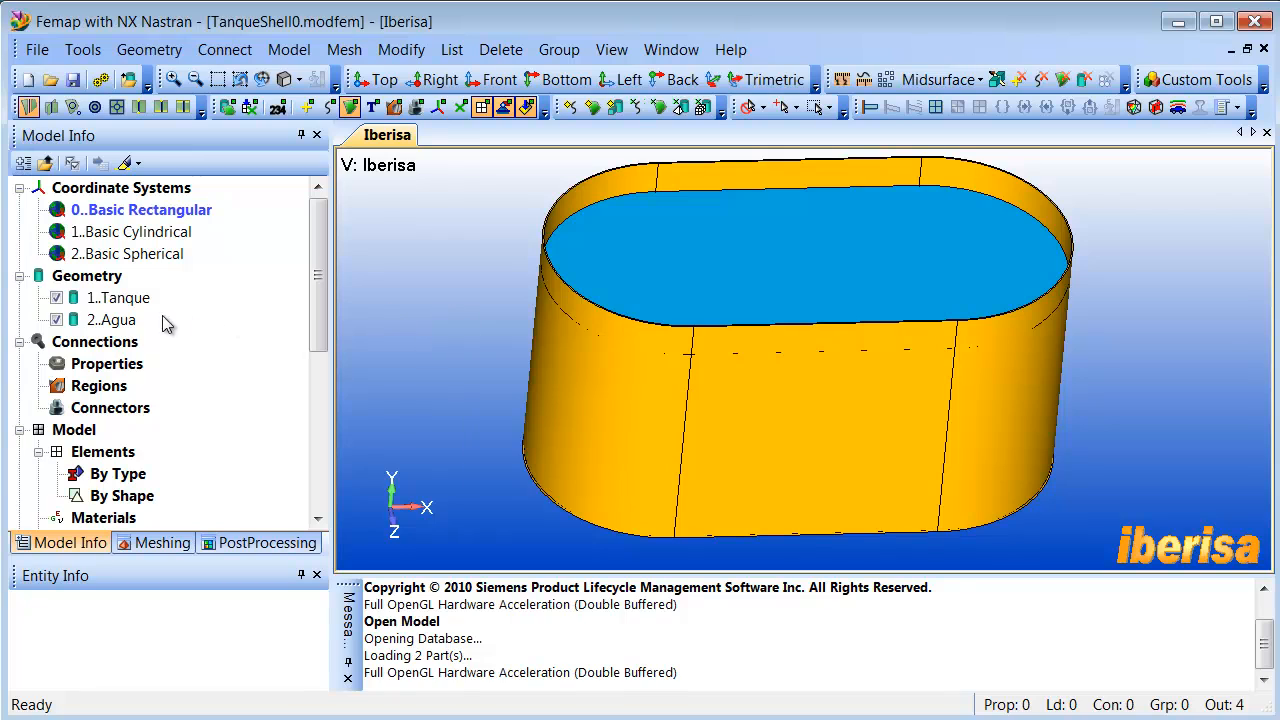
pyautogui.click(123, 163)
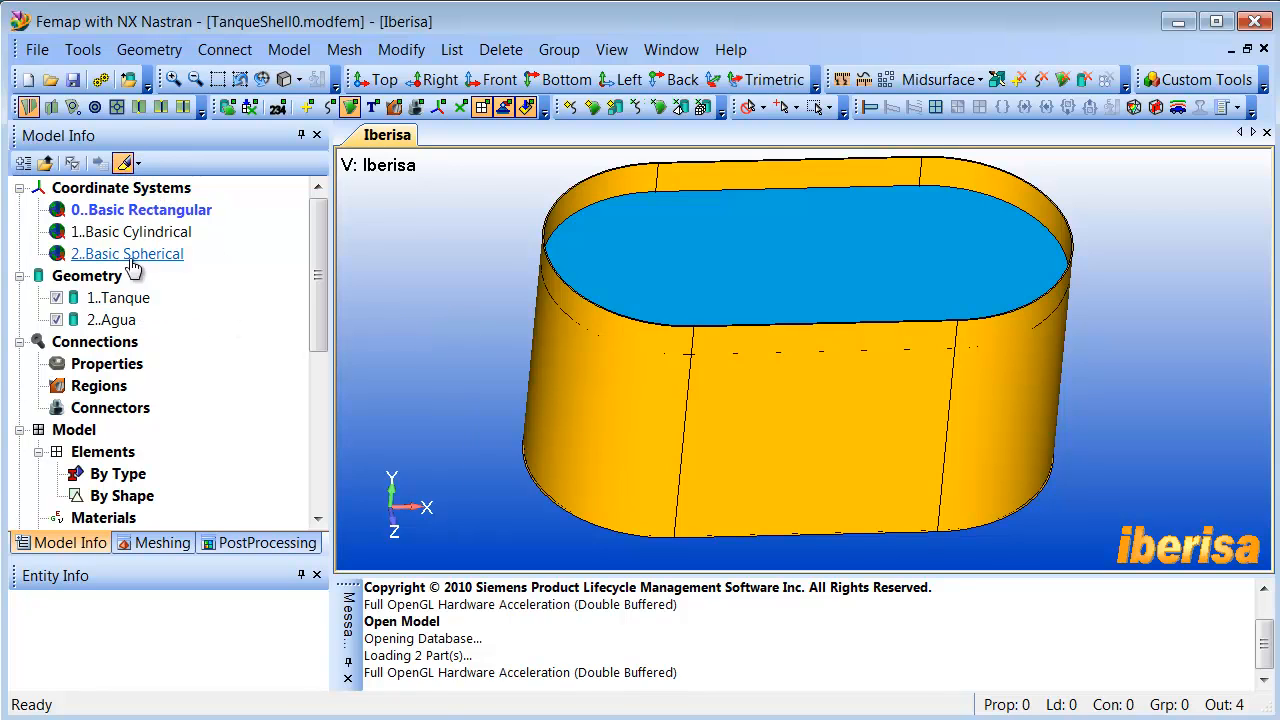
pyautogui.click(119, 299)
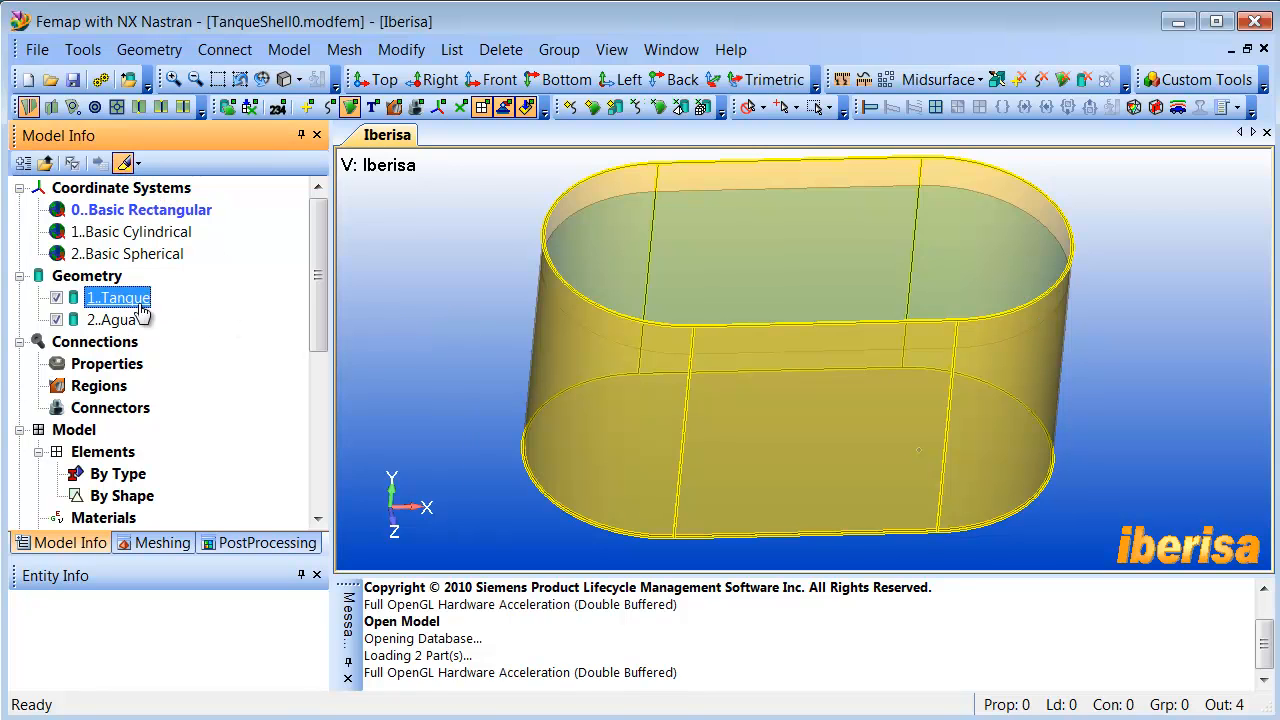
pyautogui.click(118, 320)
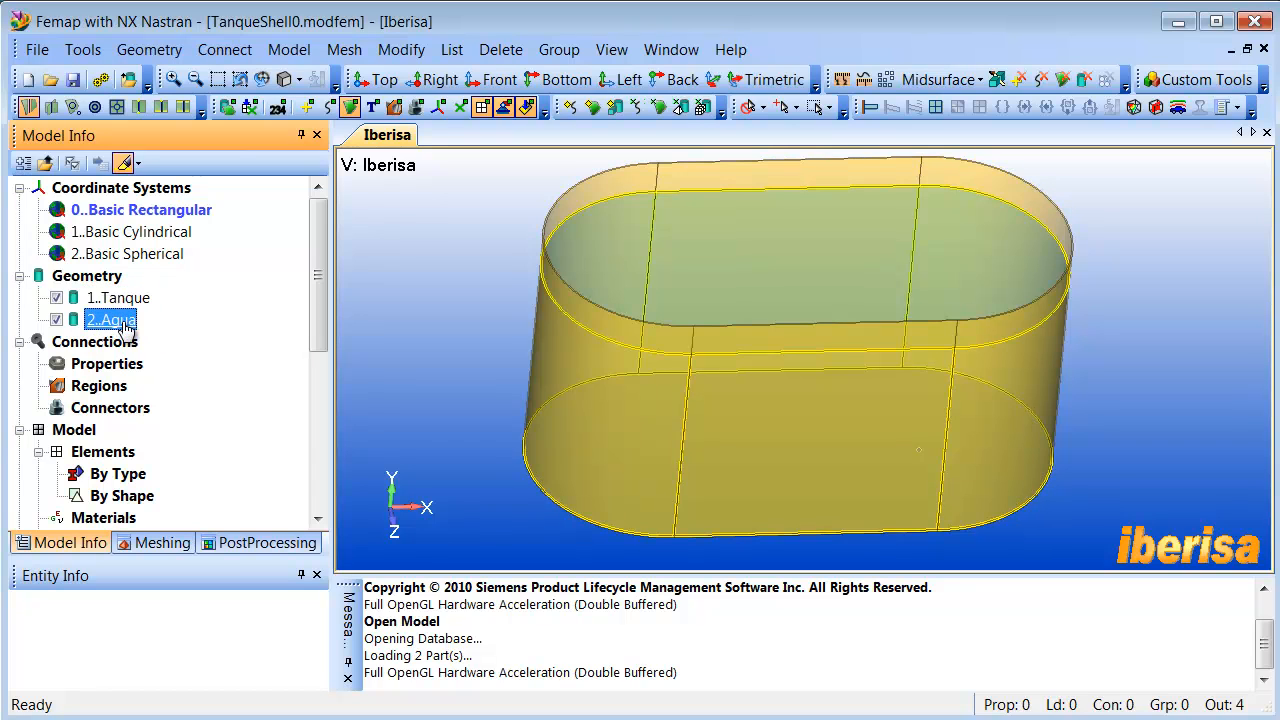
pyautogui.moveTo(588, 331); pyautogui.dragTo(564, 348, button='middle')
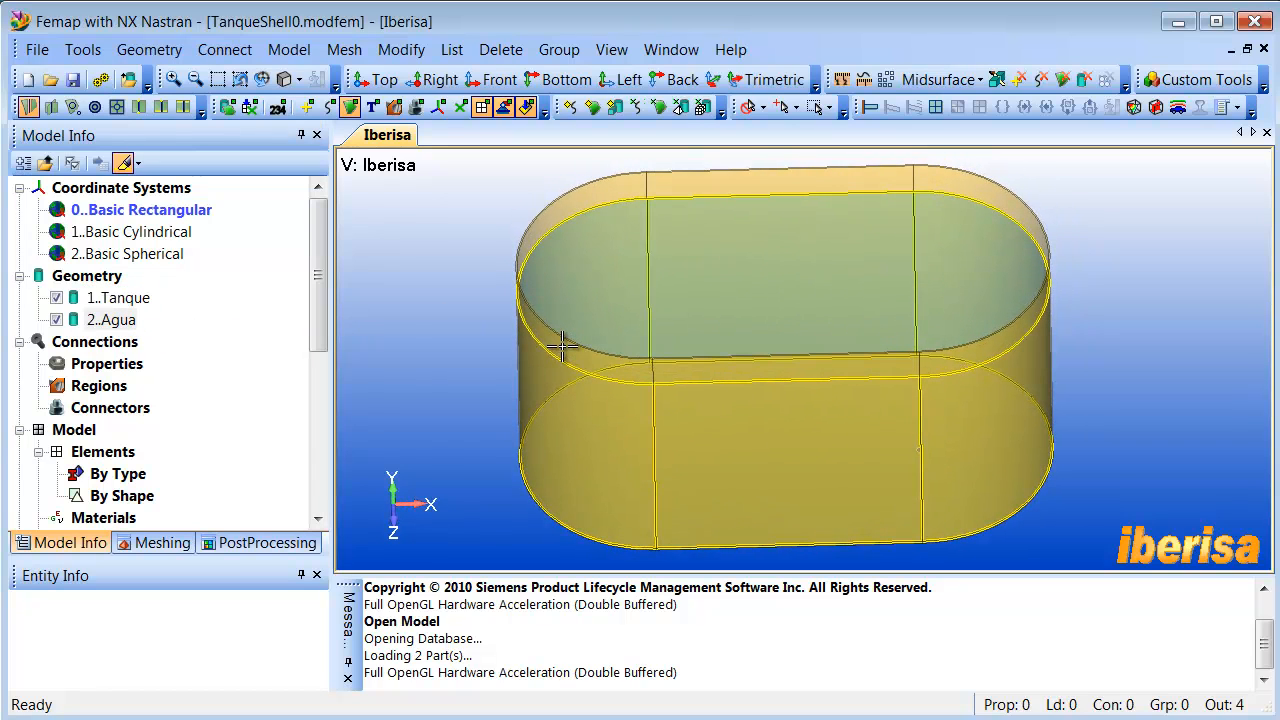
pyautogui.moveTo(360, 325)
pyautogui.mouseDown(button='middle')
pyautogui.moveTo(383, 334)
pyautogui.moveTo(393, 320)
pyautogui.mouseUp(button='middle')
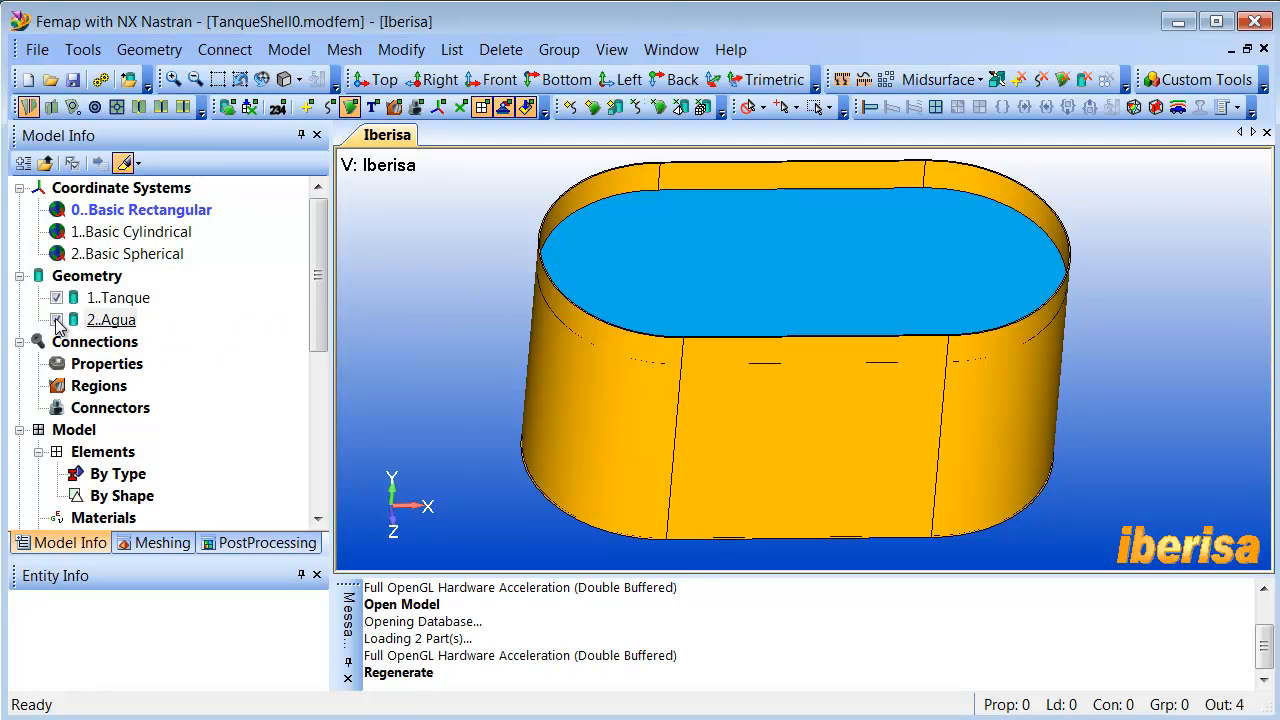
# - Hide the Agua solid and select all surfaces of the Tanque solid for automatic midsurface extraction
pyautogui.click(56, 320)
pyautogui.moveTo(626, 366)
pyautogui.mouseDown(button='middle')
pyautogui.moveTo(621, 390)
pyautogui.moveTo(631, 351)
pyautogui.mouseUp(button='middle')
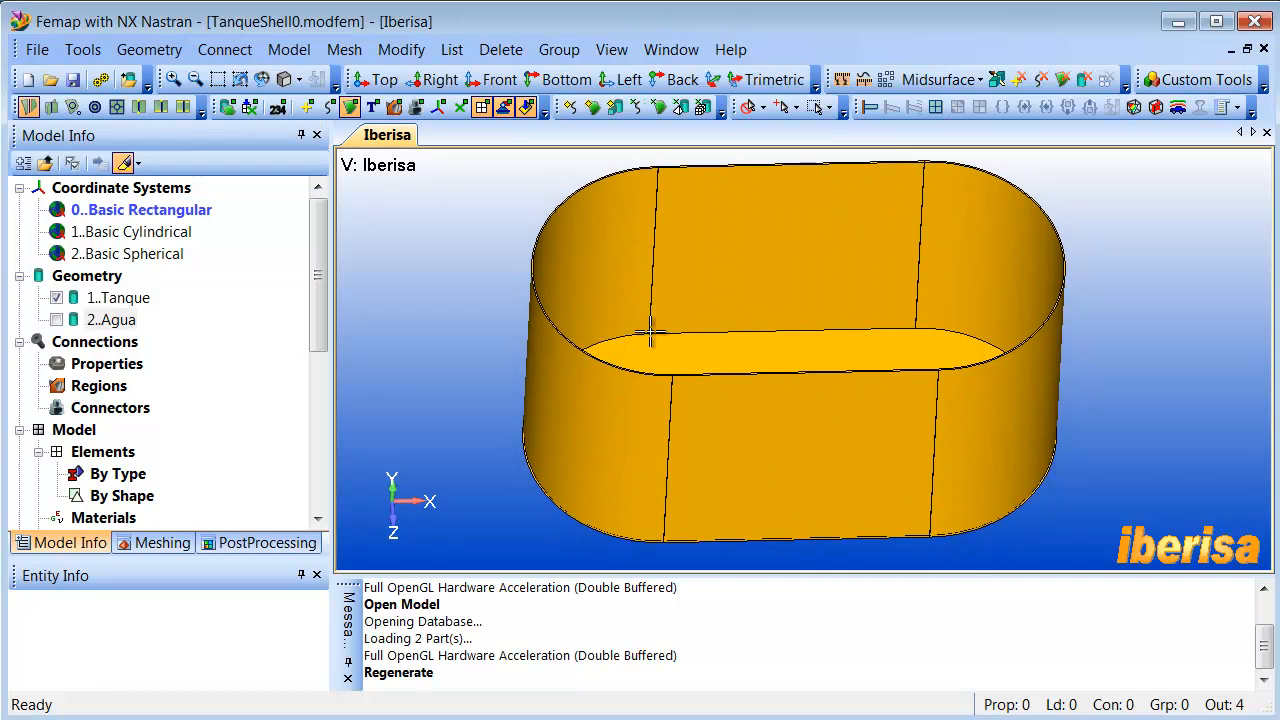
pyautogui.click(945, 80)
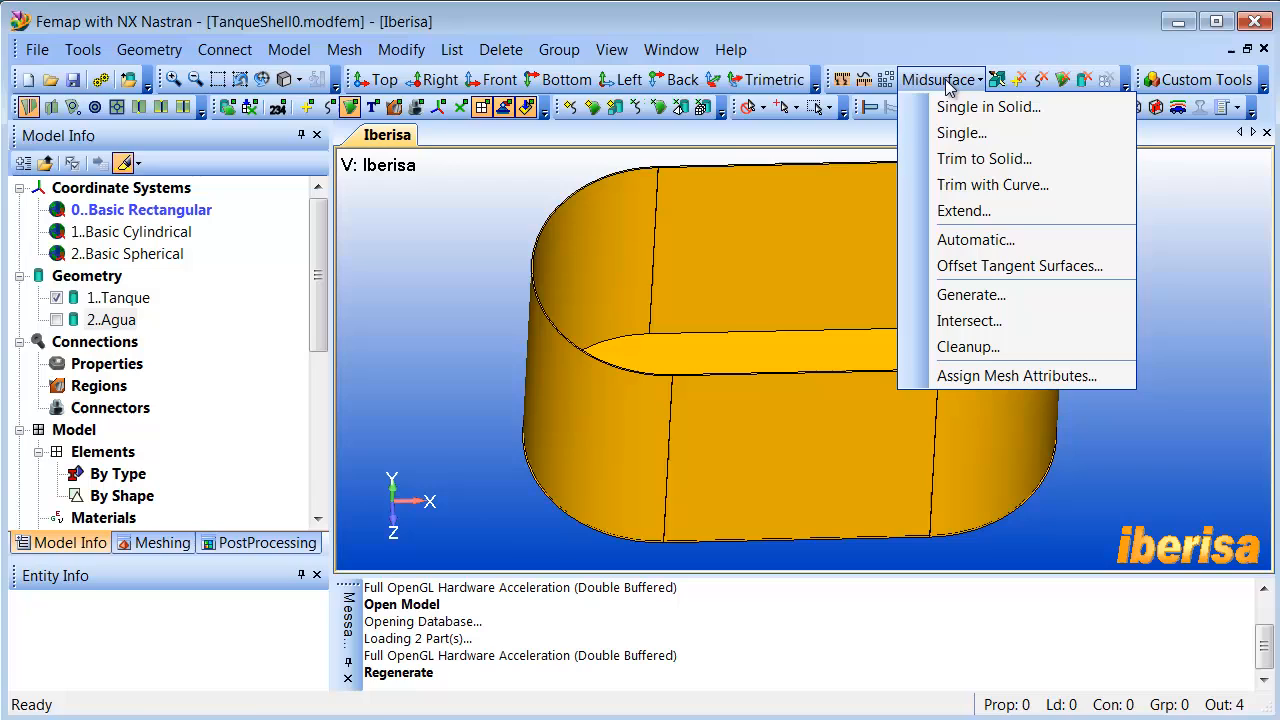
pyautogui.click(975, 240)
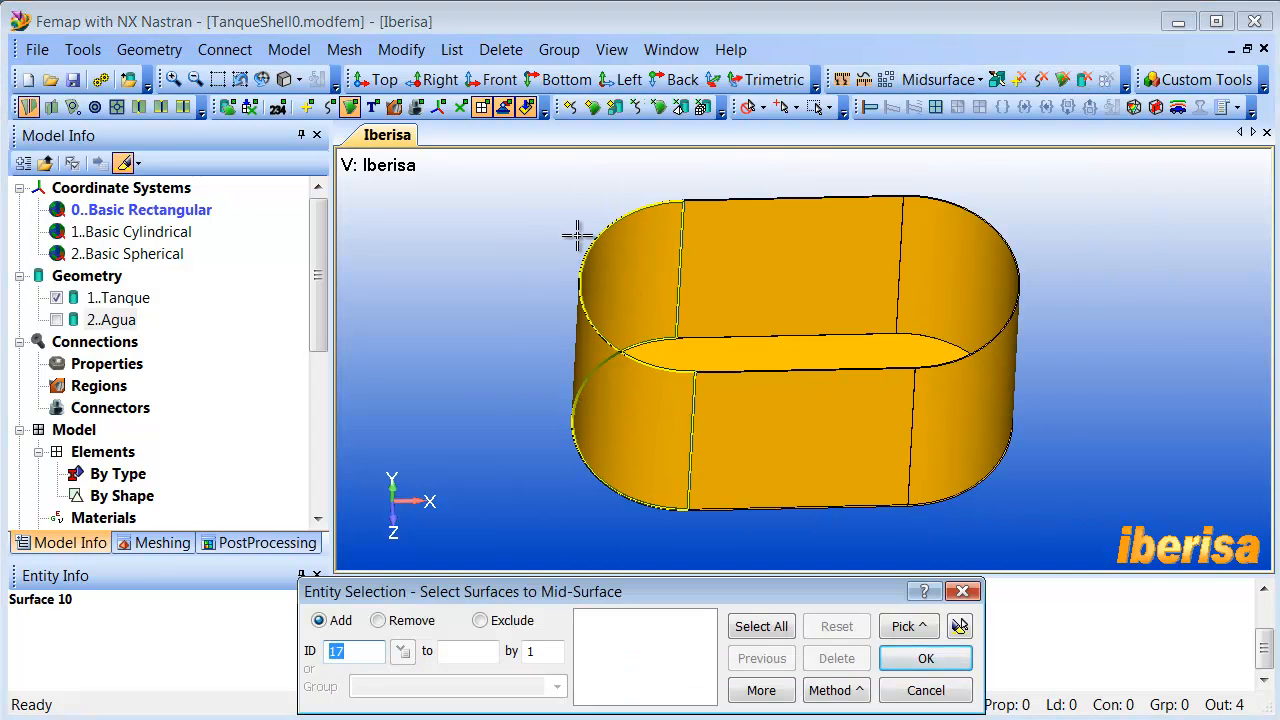
pyautogui.moveTo(531, 170); pyautogui.dragTo(1085, 523)
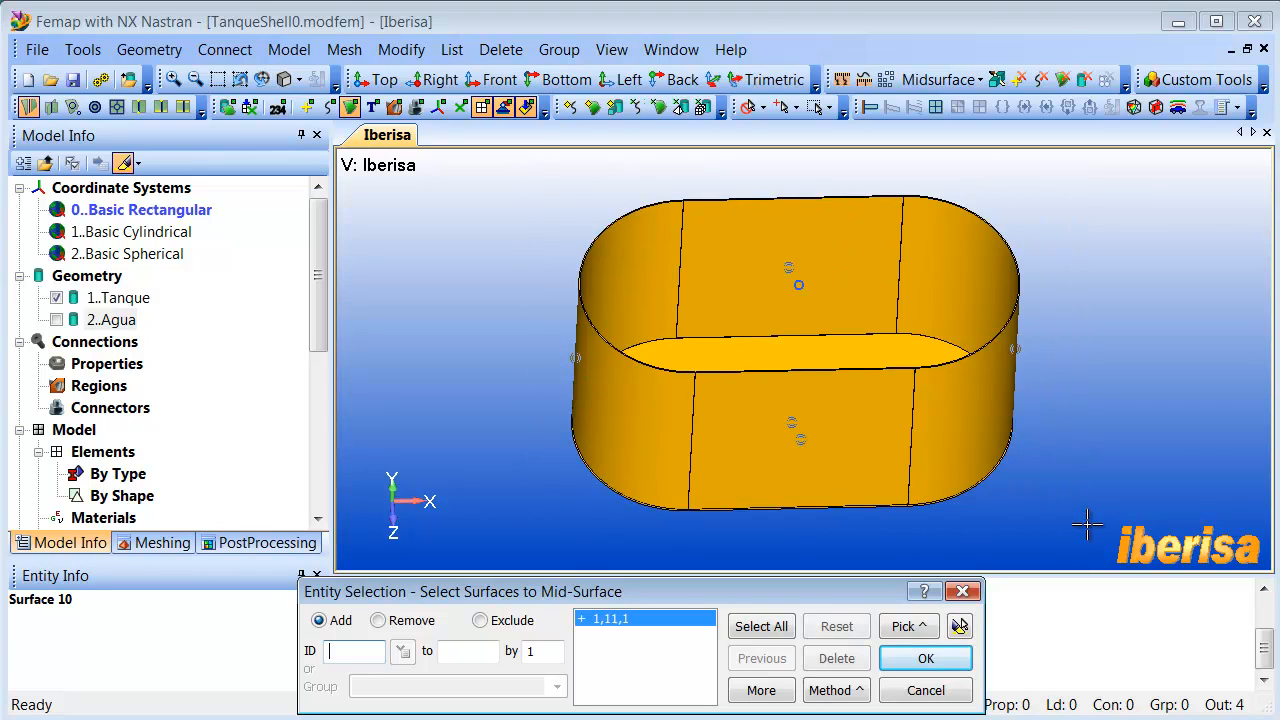
pyautogui.click(960, 626)
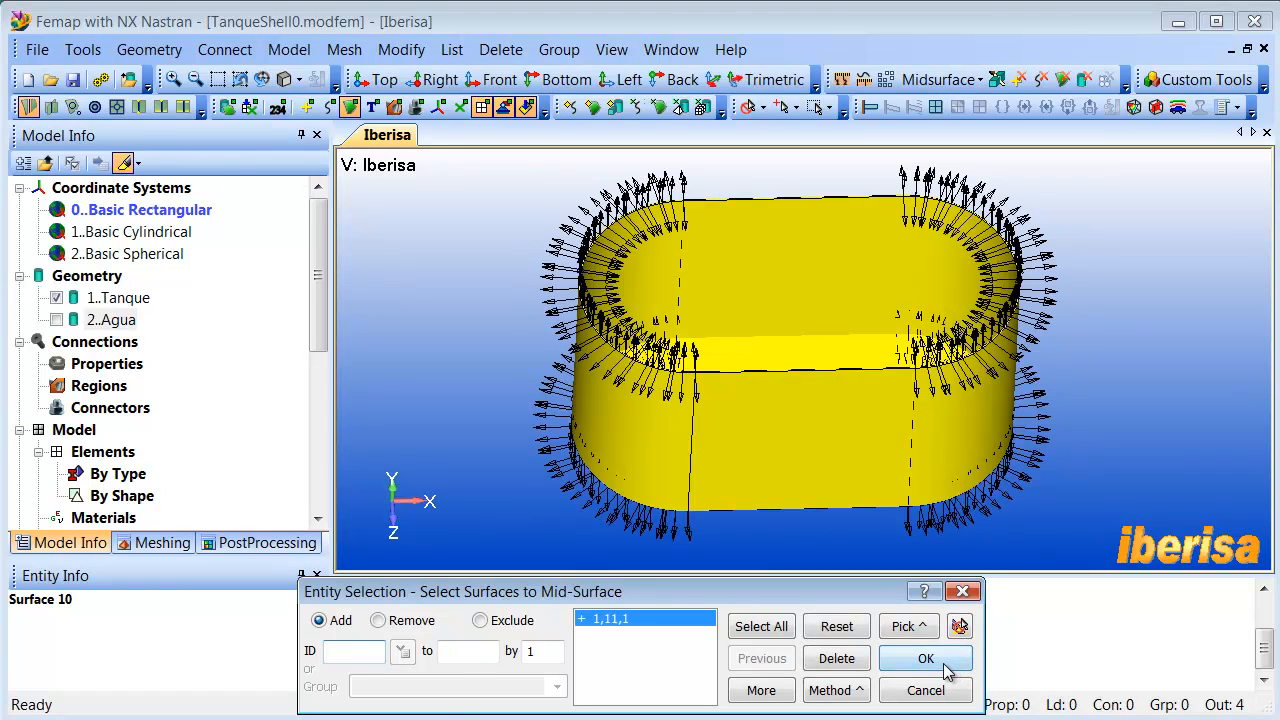
pyautogui.click(928, 660)
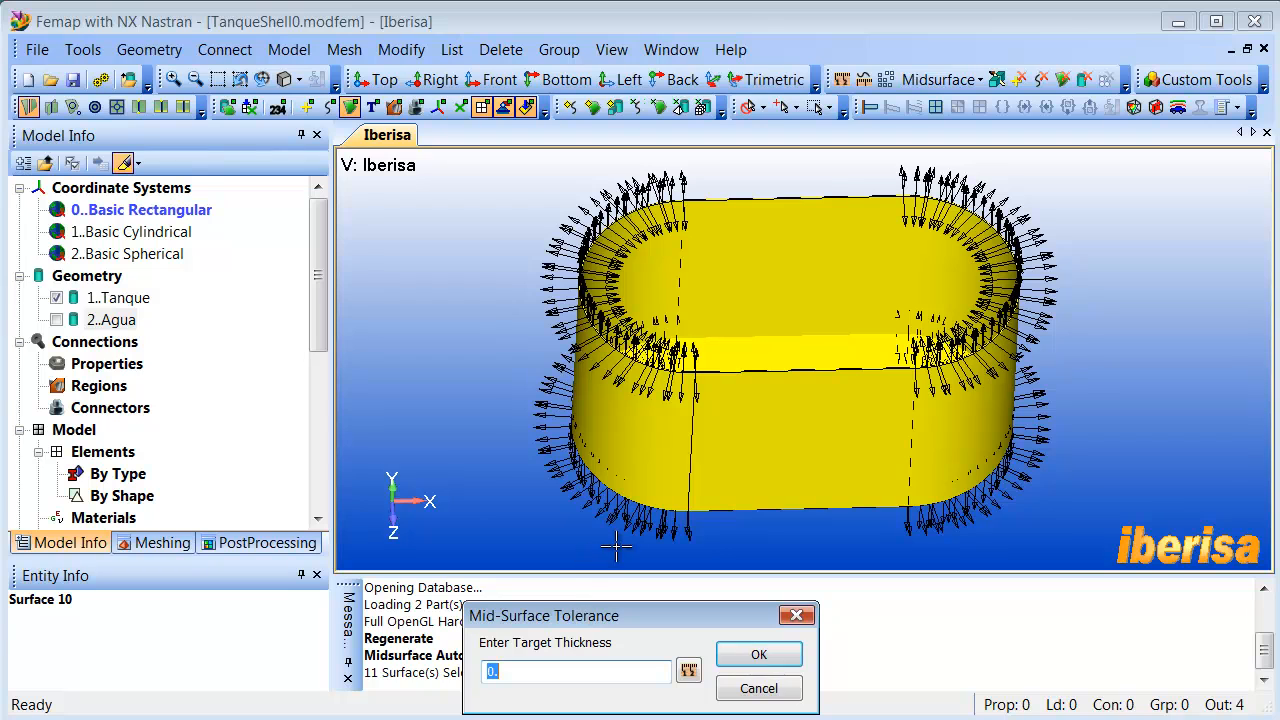
# - Measure the wall thickness between the outer and inner rim points, and generate the midsurfaces with a target thickness of 11
pyautogui.scroll(10, 662, 484)
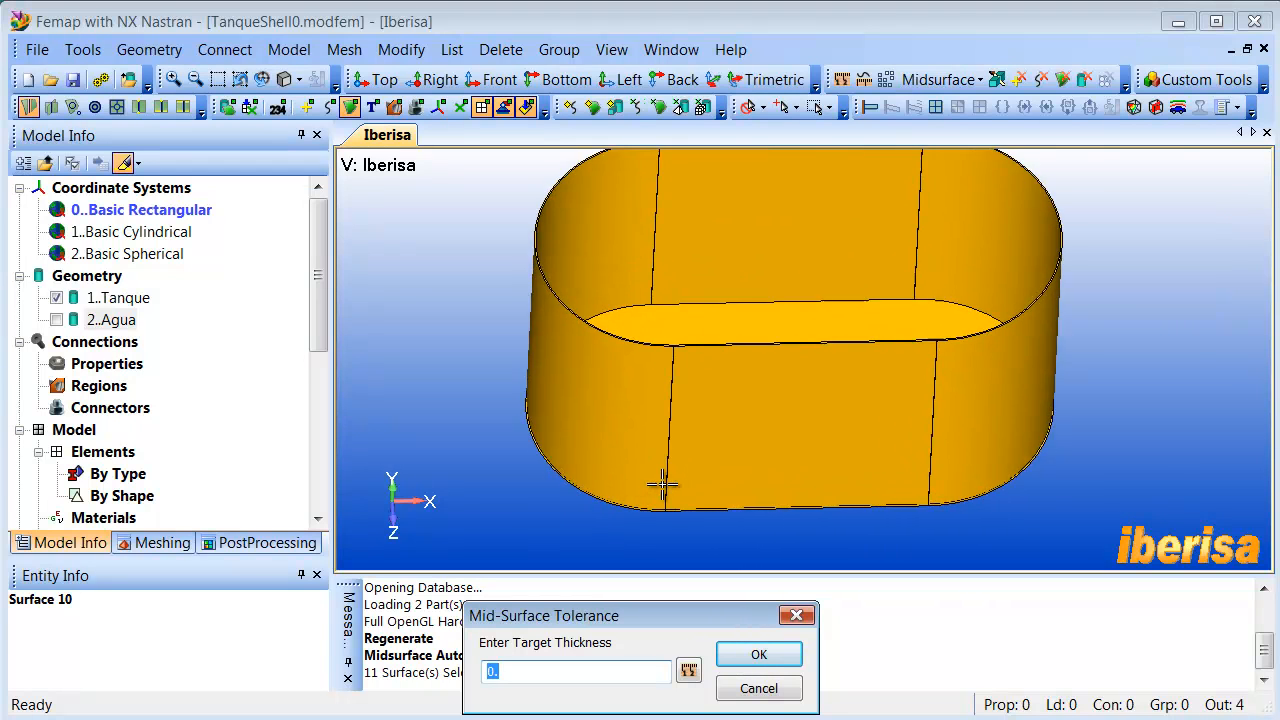
pyautogui.scroll(10, 663, 480)
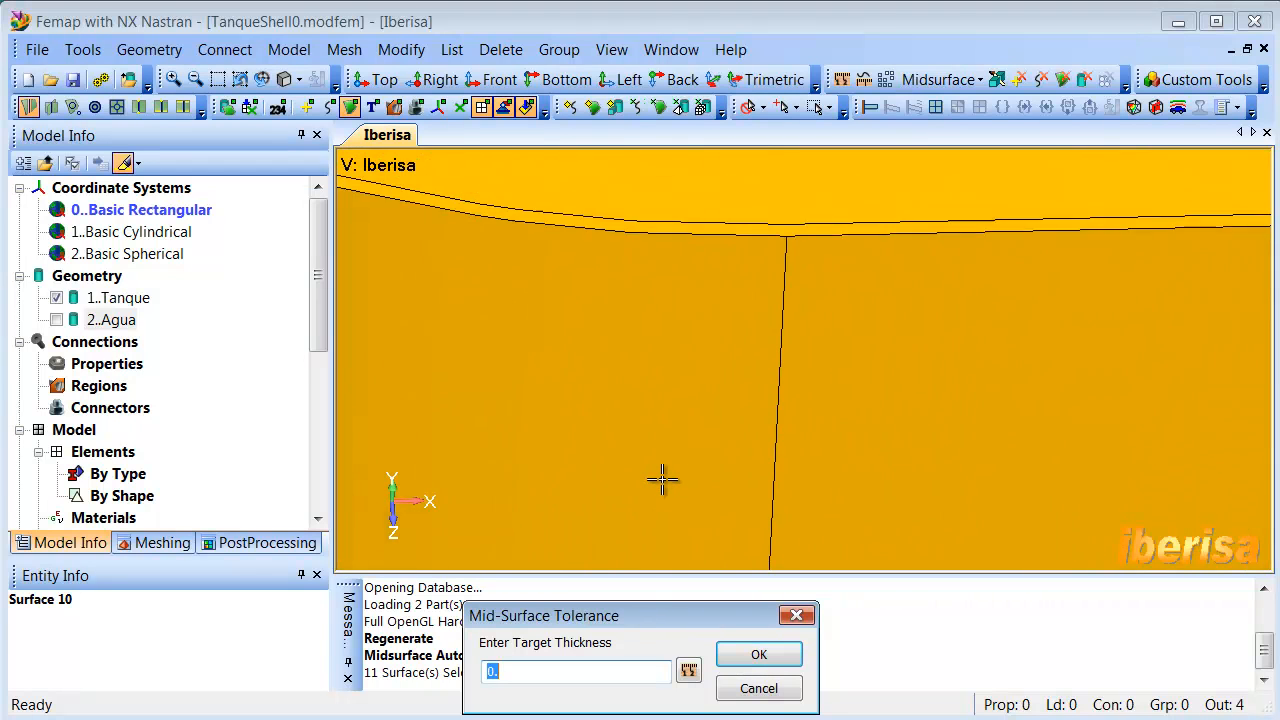
pyautogui.scroll(2, 677, 459)
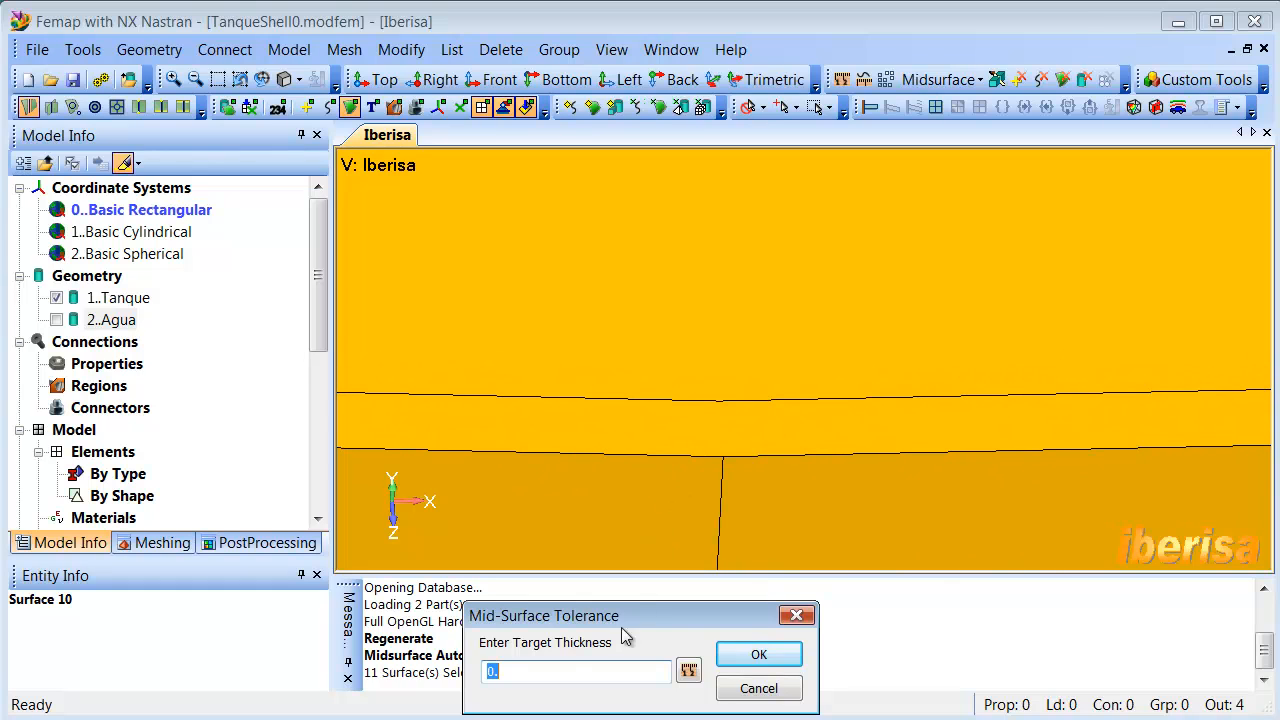
pyautogui.click(686, 668)
pyautogui.click(720, 453)
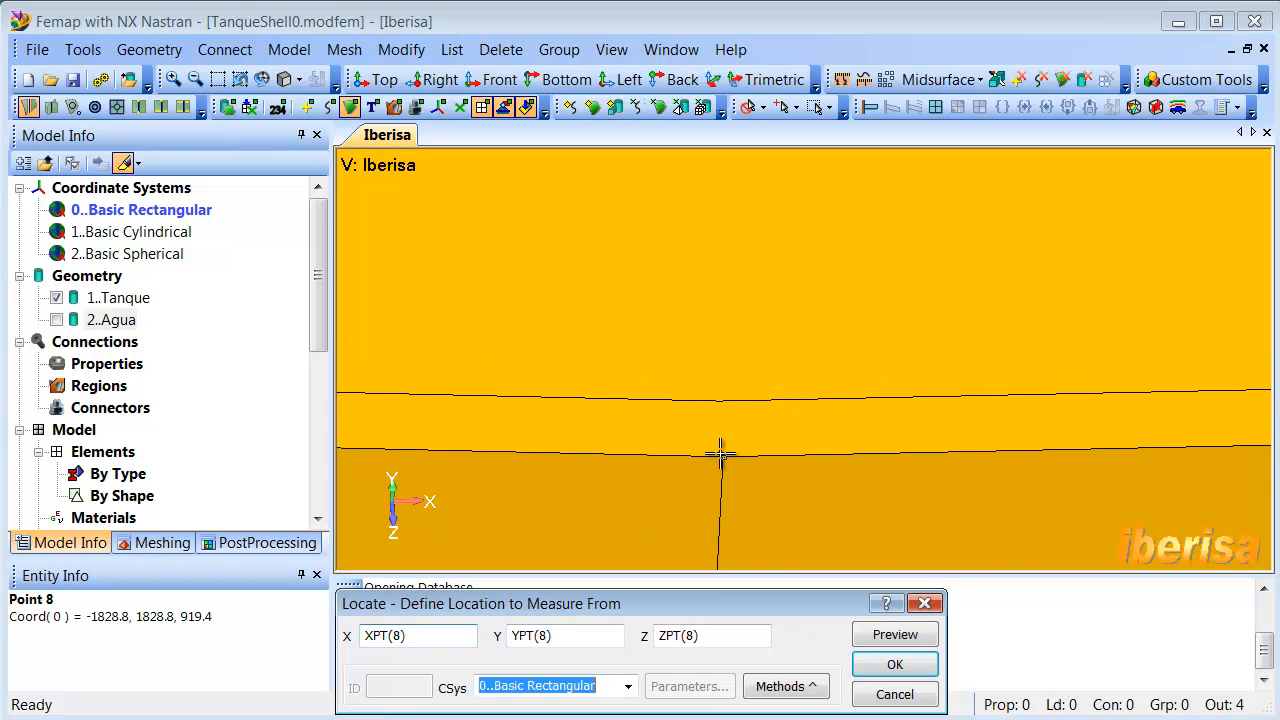
pyautogui.doubleClick(721, 406)
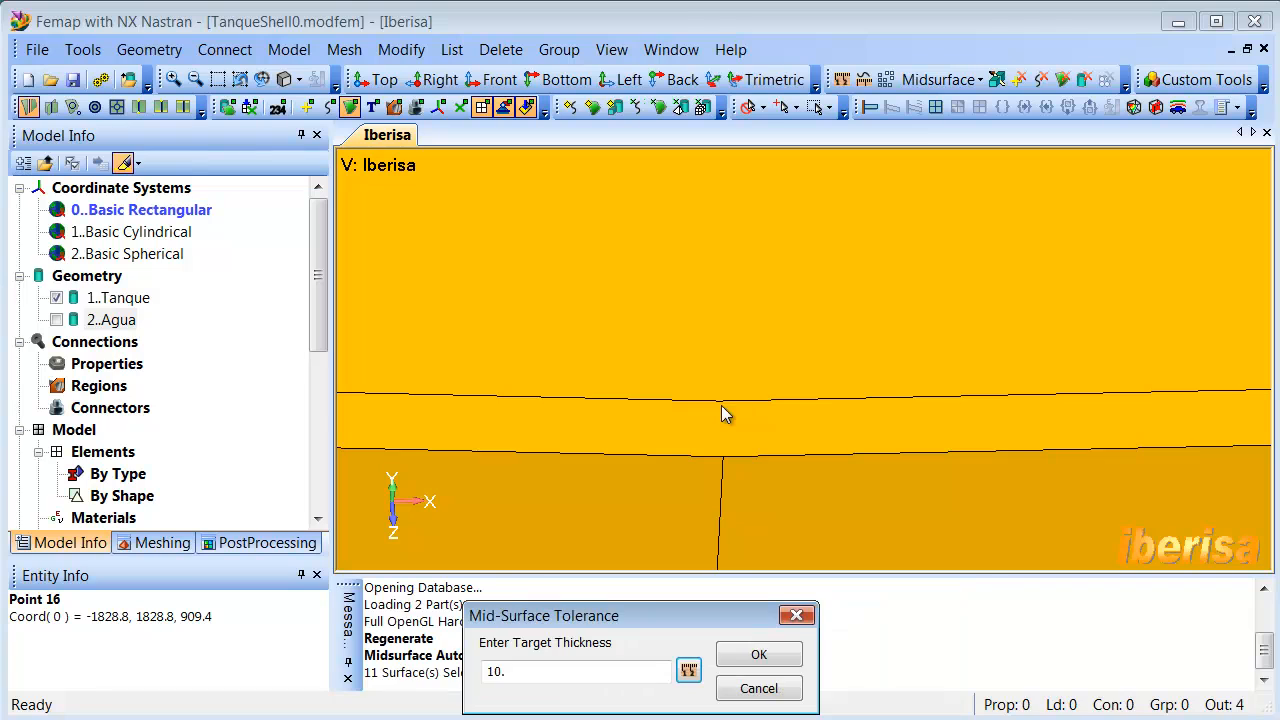
pyautogui.doubleClick(523, 673)
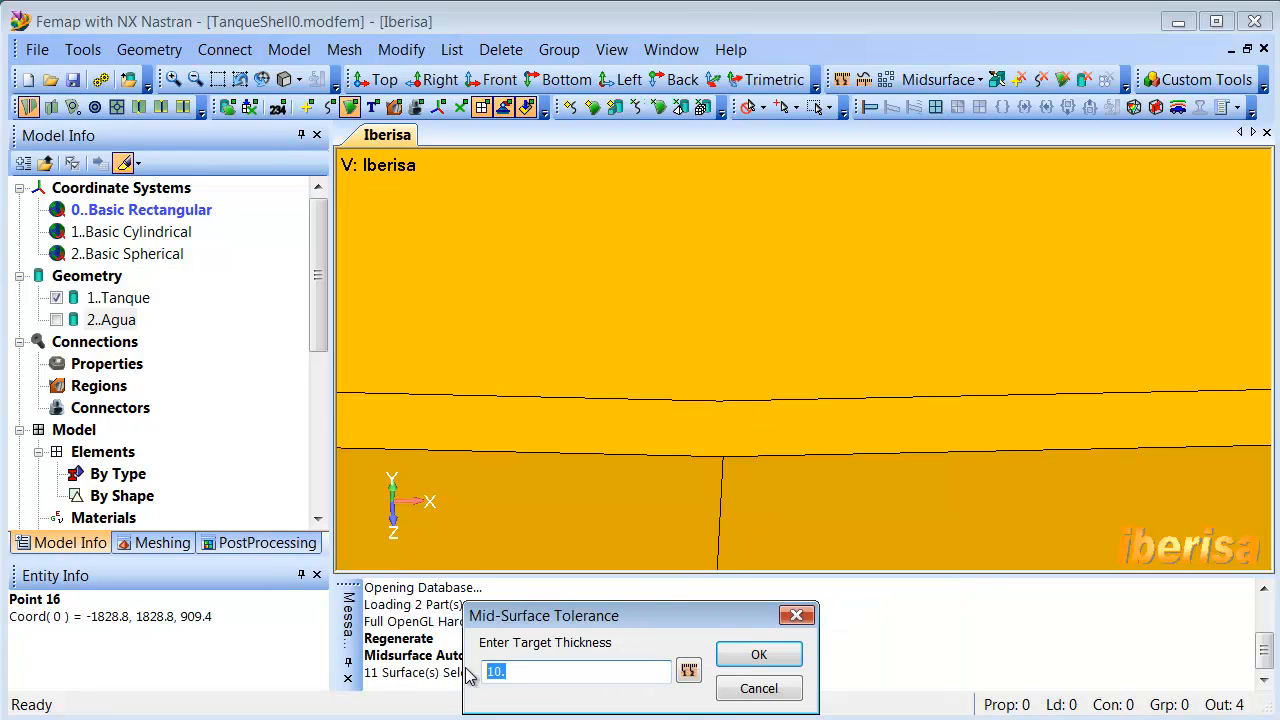
pyautogui.click(759, 653)
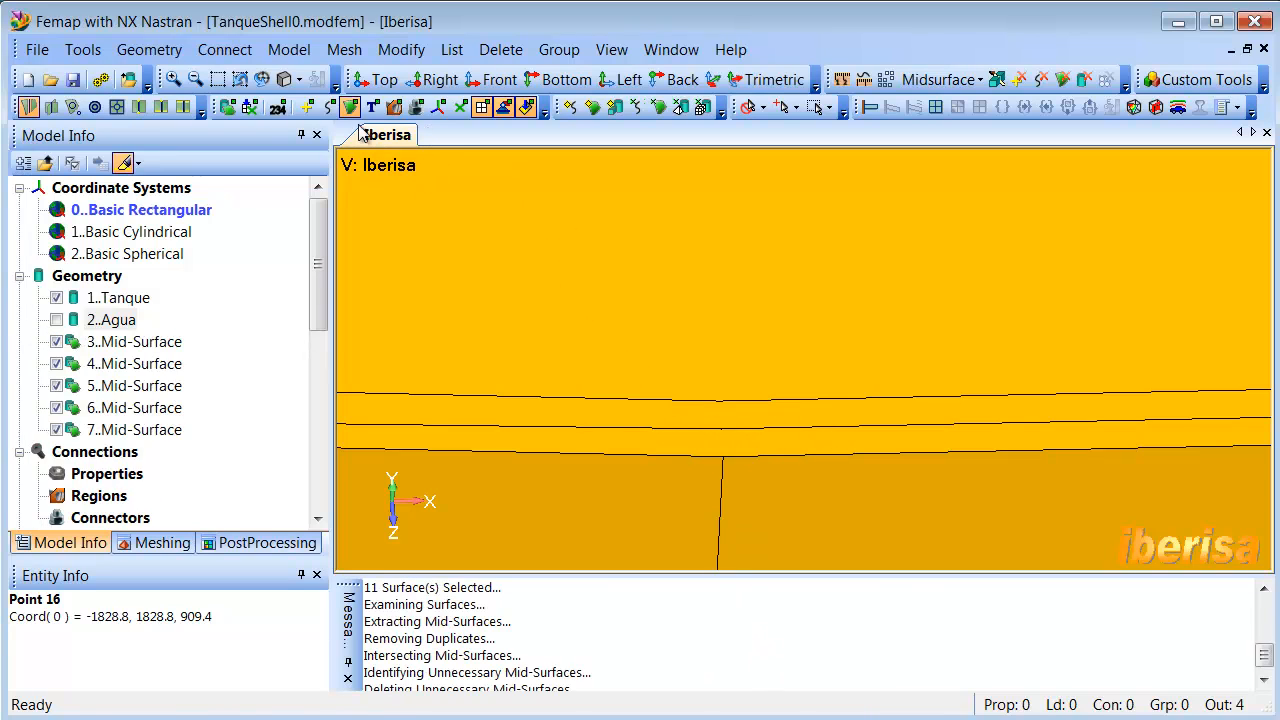
# - Turn on the display of curves and points, and hide the original Tanque solid
pyautogui.click(329, 107)
pyautogui.click(310, 110)
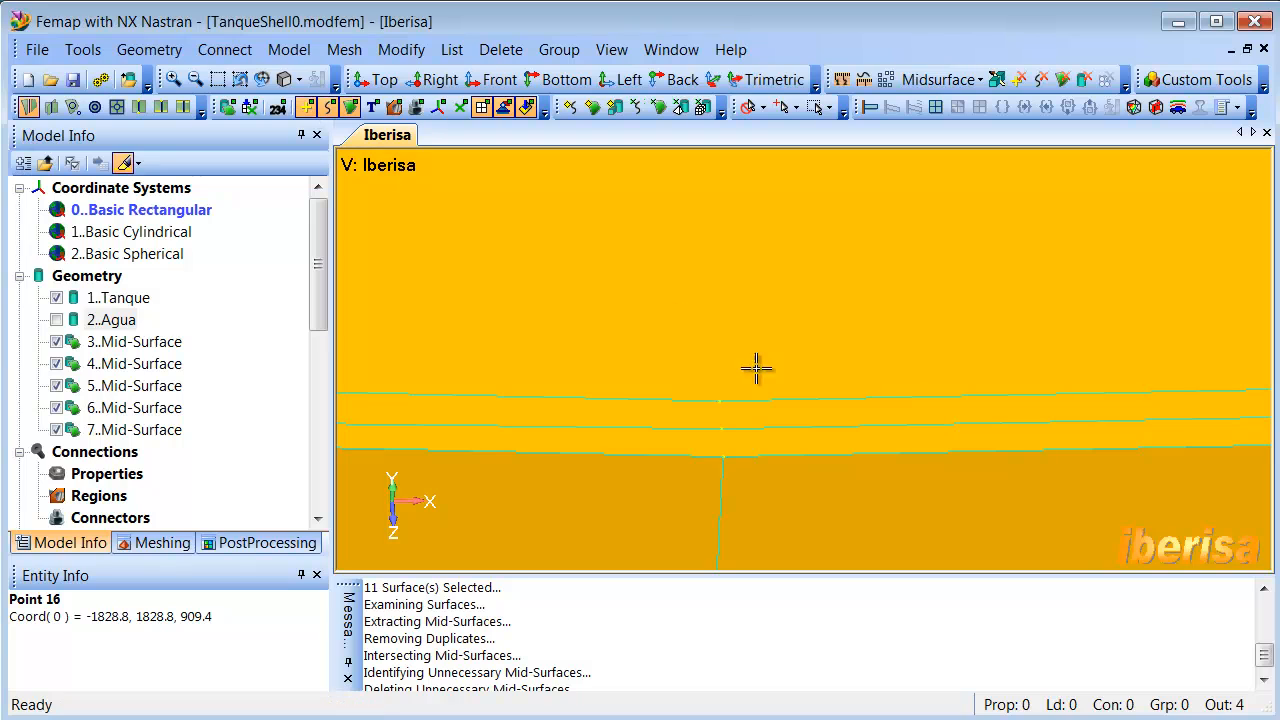
pyautogui.scroll(-2, 735, 422)
pyautogui.scroll(-3, 730, 422)
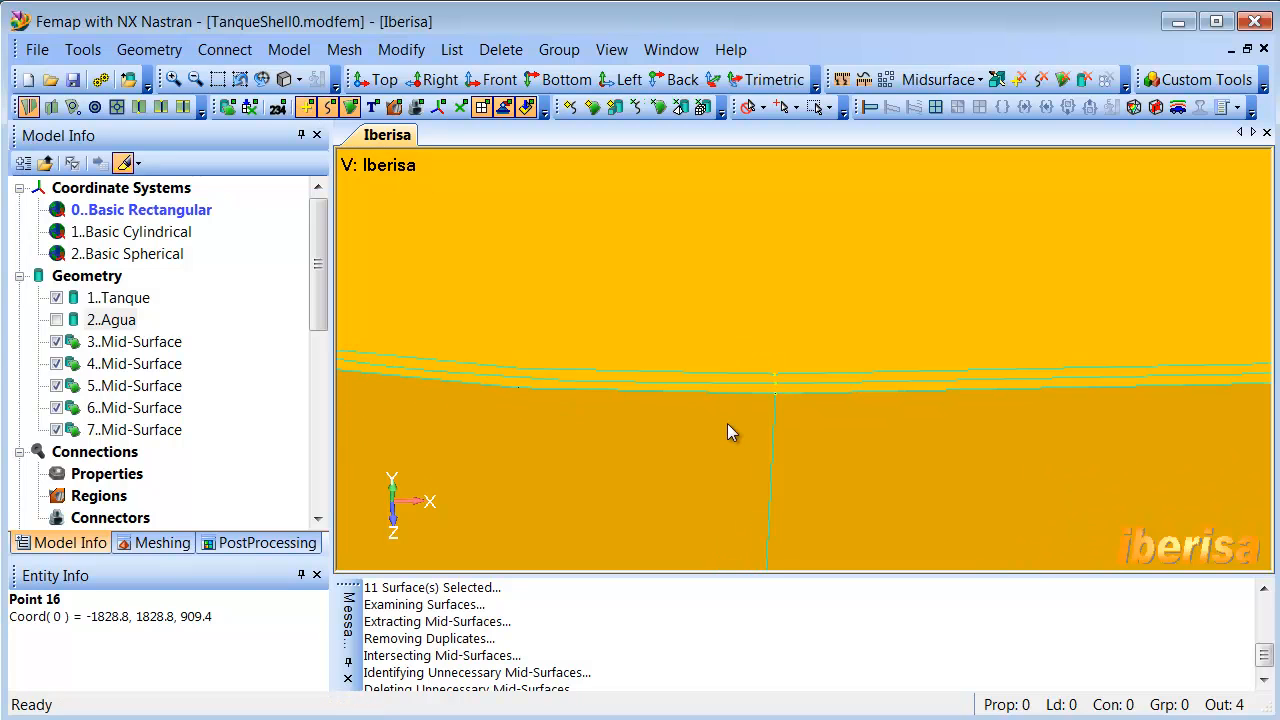
pyautogui.scroll(-2, 709, 409)
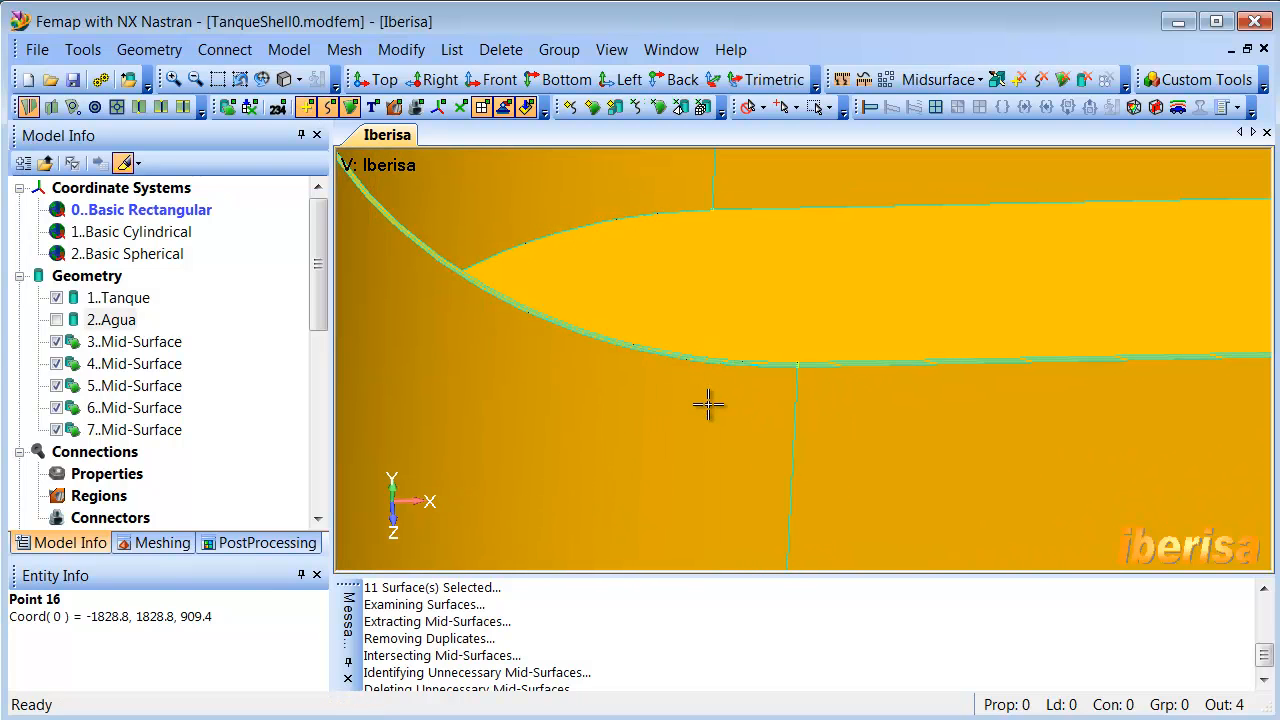
pyautogui.scroll(-6, 708, 413)
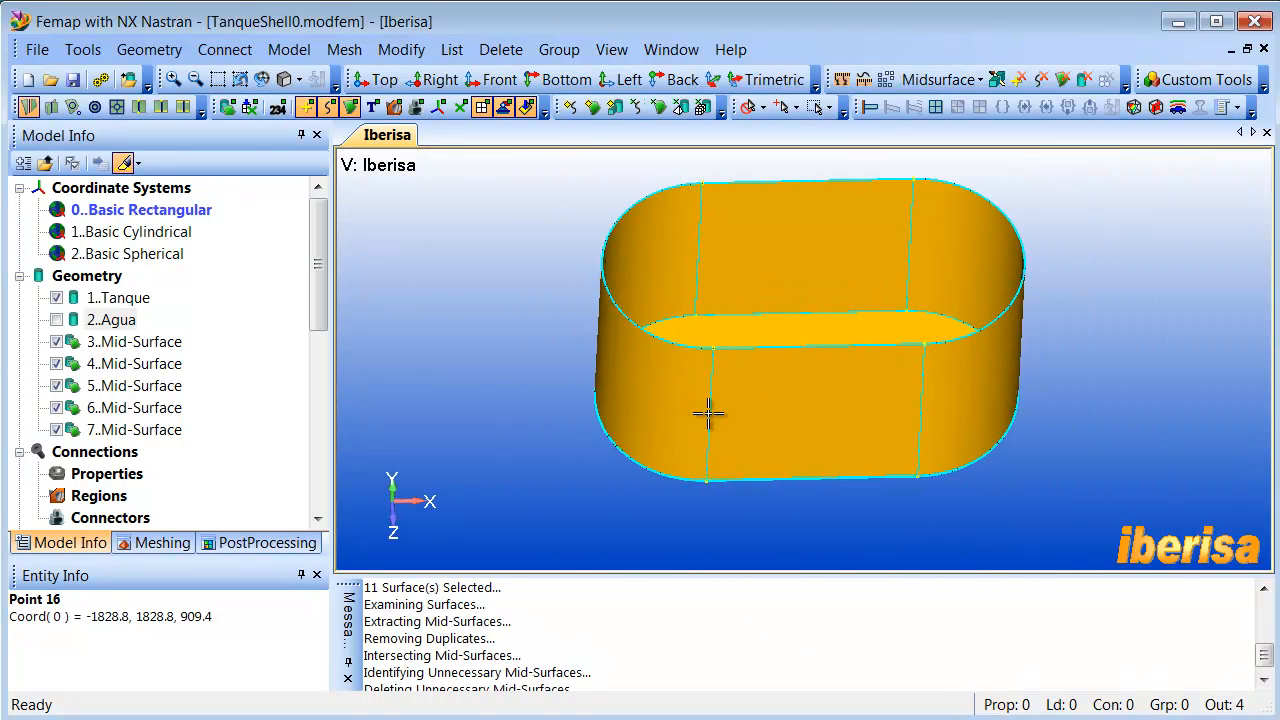
pyautogui.scroll(1, 708, 413)
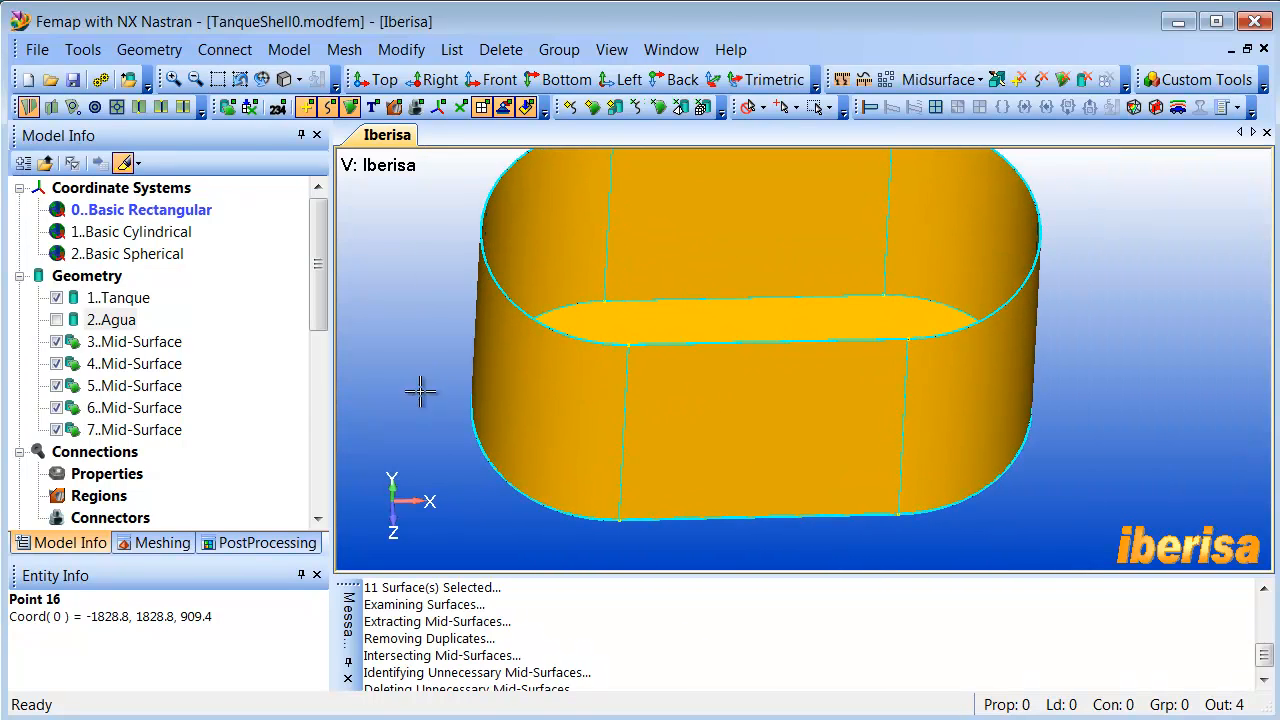
pyautogui.click(57, 298)
# - Highlight mid-surfaces 3 to 7 one by one to examine which part of the tank each covers
pyautogui.click(138, 344)
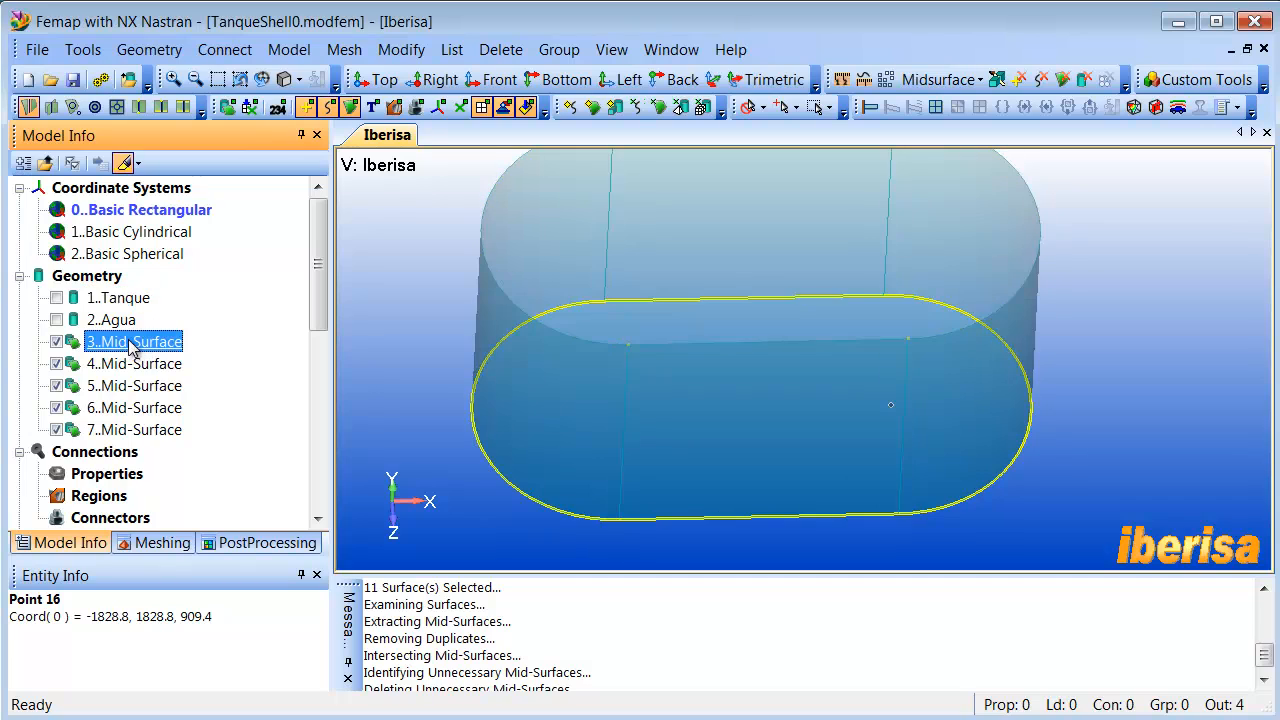
pyautogui.click(142, 364)
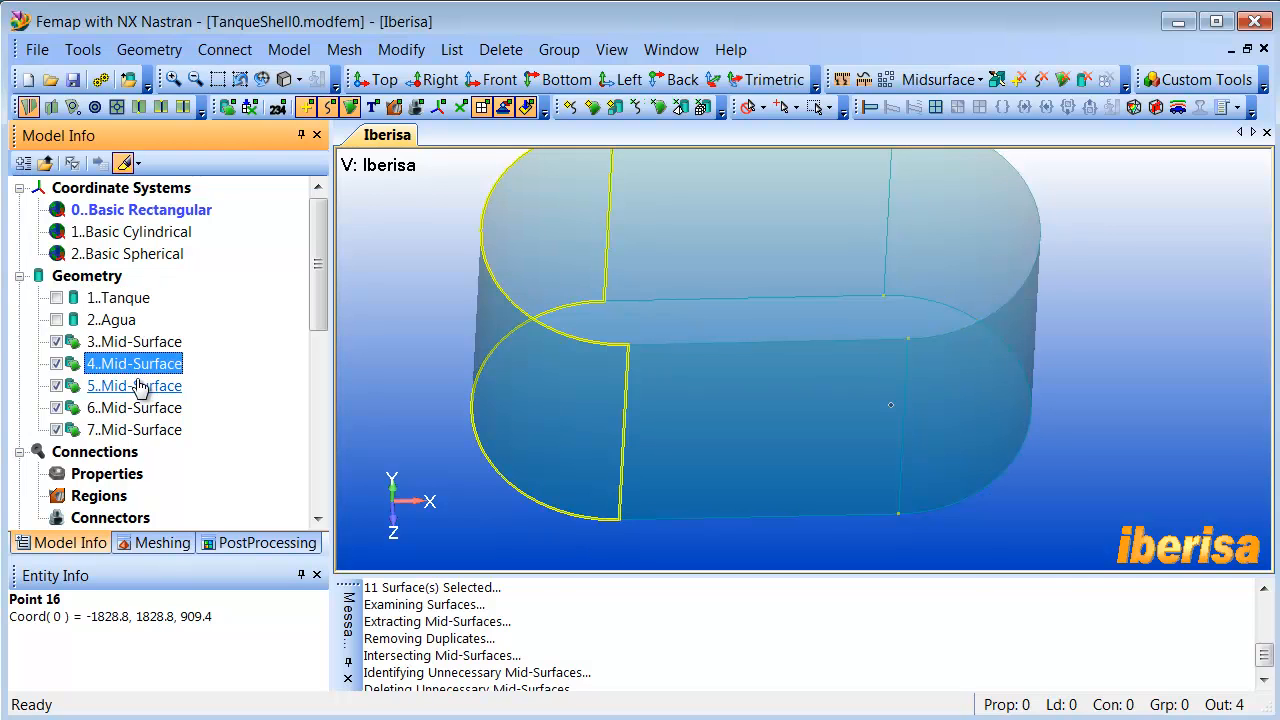
pyautogui.click(140, 386)
pyautogui.click(140, 408)
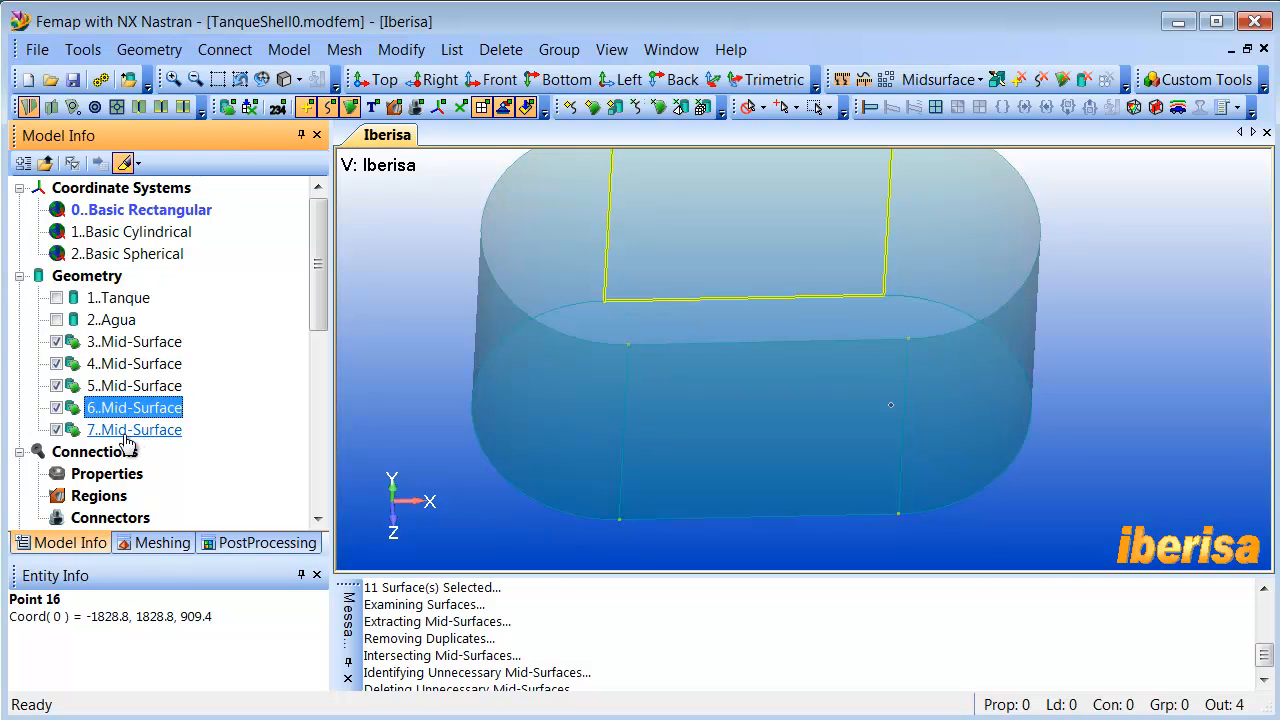
pyautogui.click(127, 431)
pyautogui.click(135, 408)
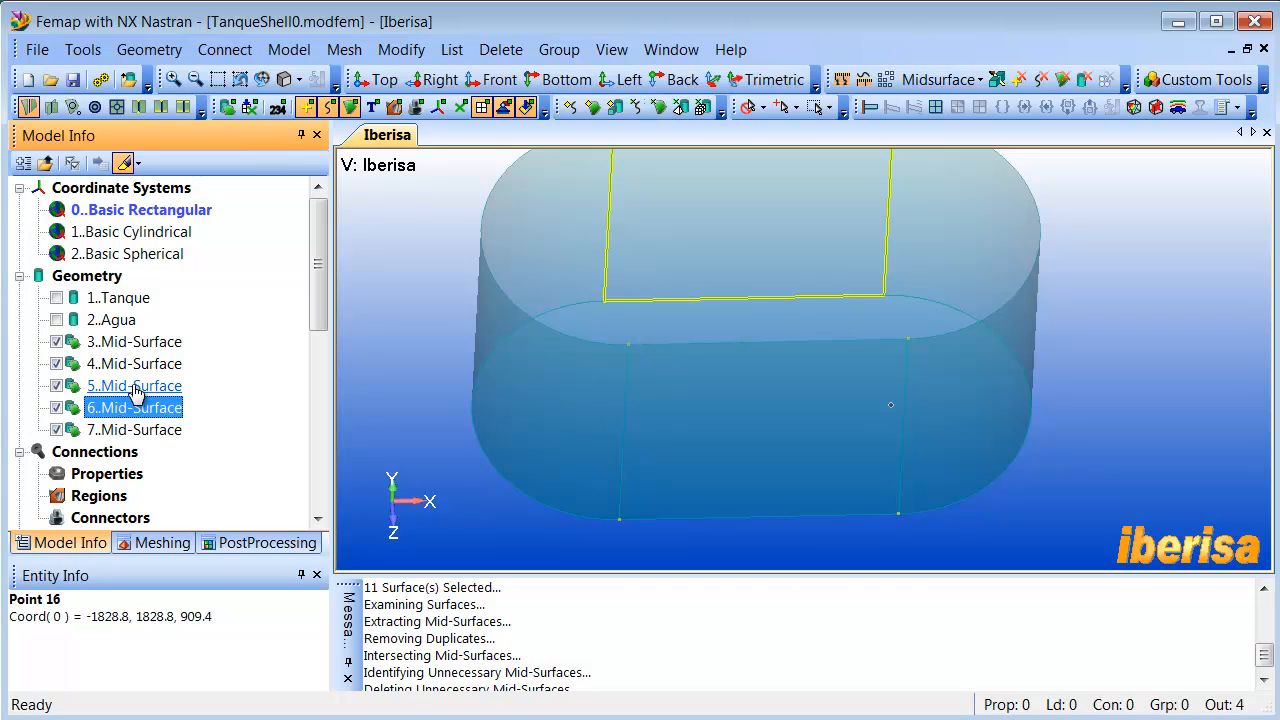
pyautogui.click(134, 387)
pyautogui.click(134, 365)
pyautogui.click(132, 343)
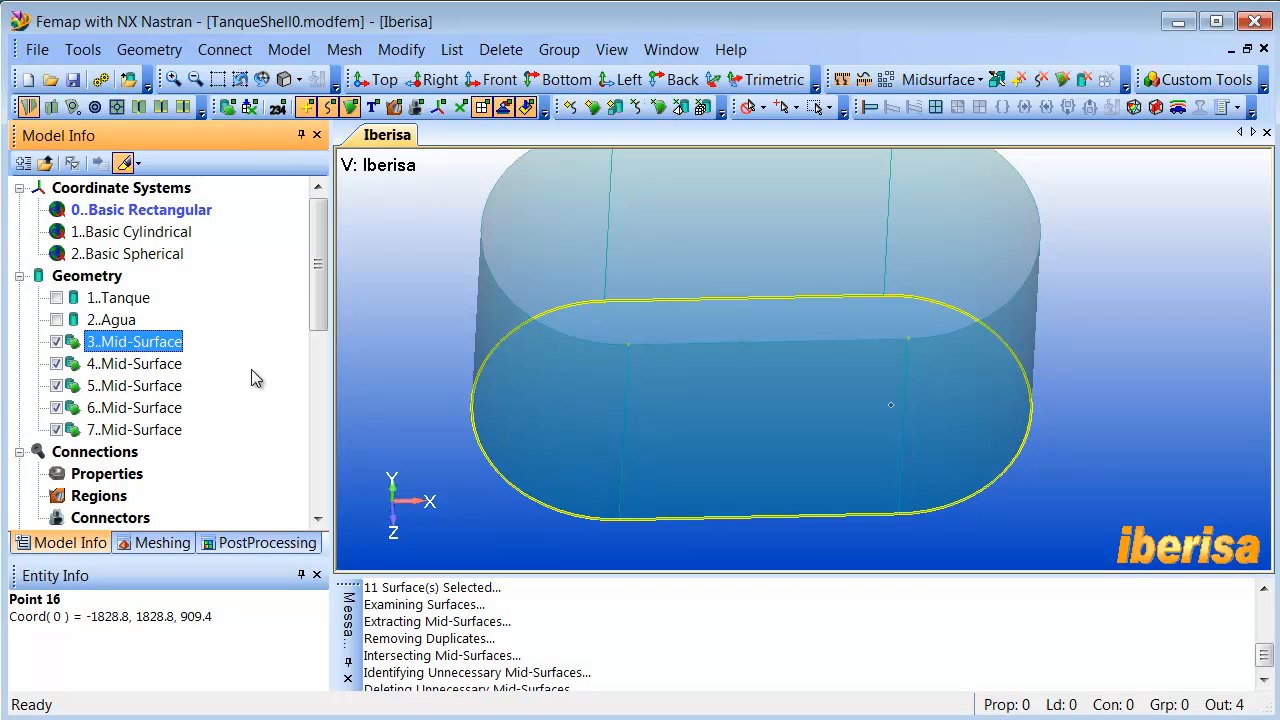
pyautogui.hotkey('ctrl', 'g')
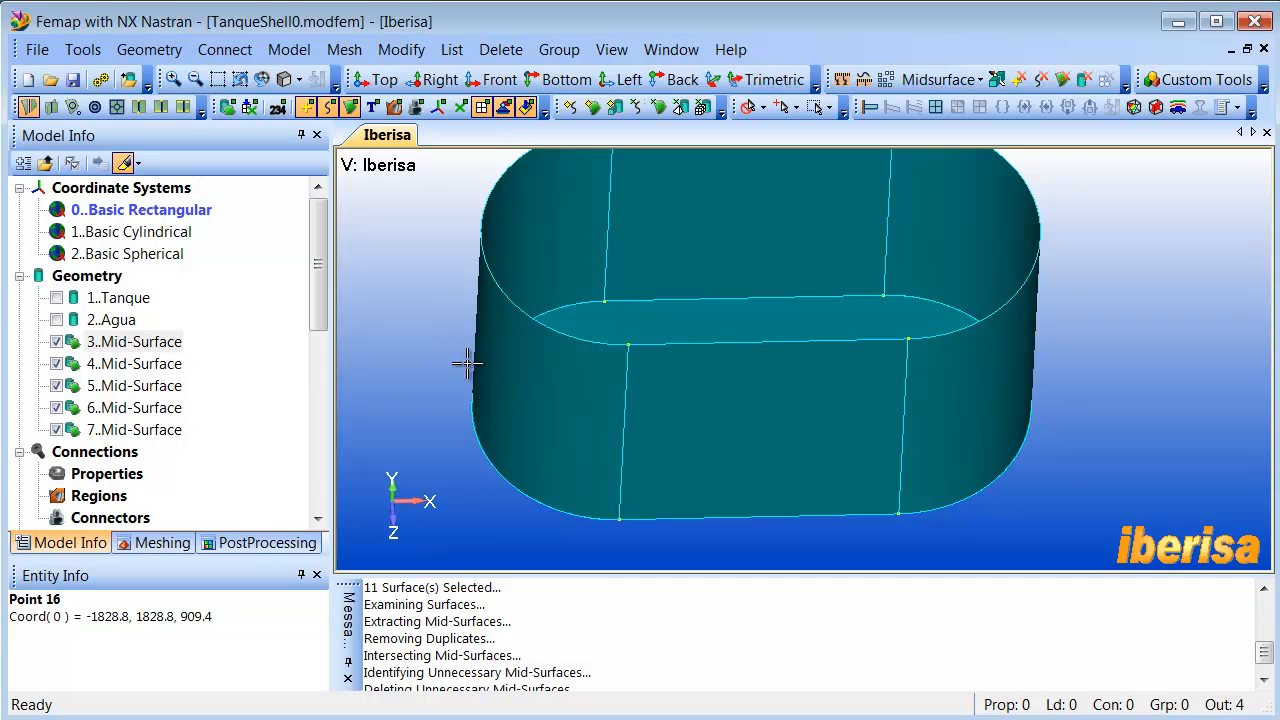
pyautogui.moveTo(466, 360); pyautogui.dragTo(497, 397, button='middle')
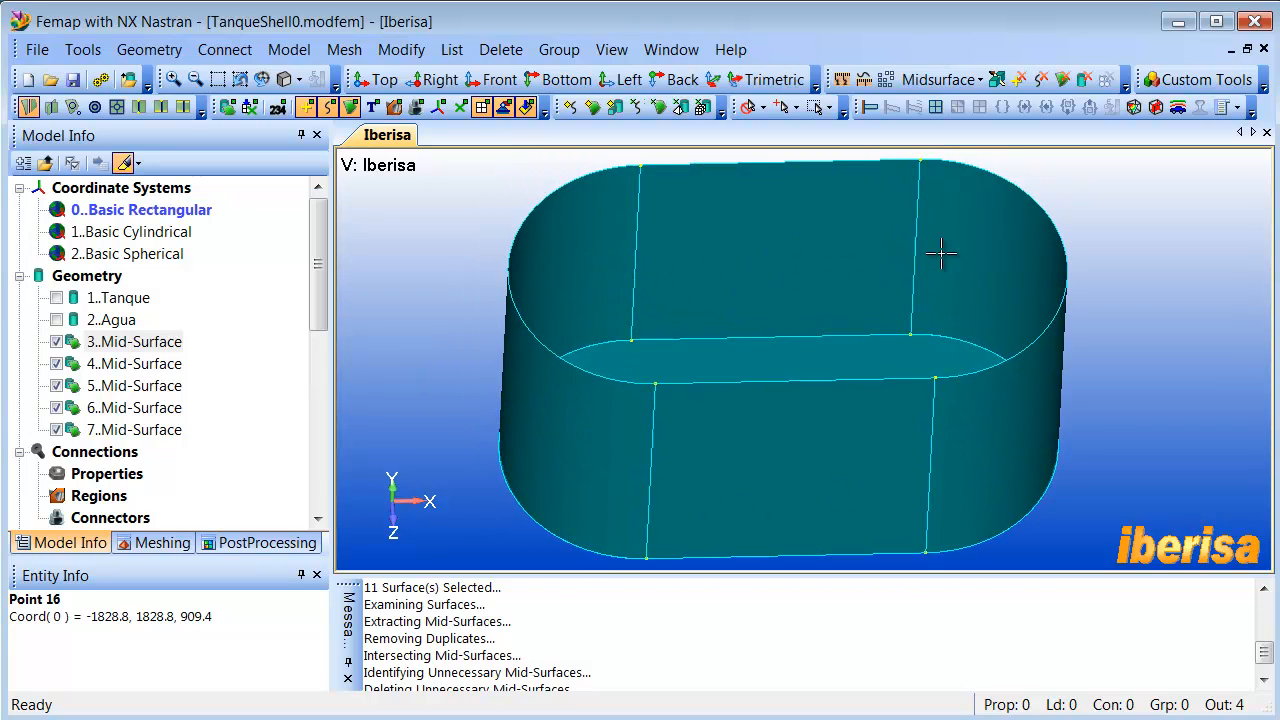
# - Join the five mid-surfaces into a single general body with a NonManifold Add
pyautogui.click(132, 56)
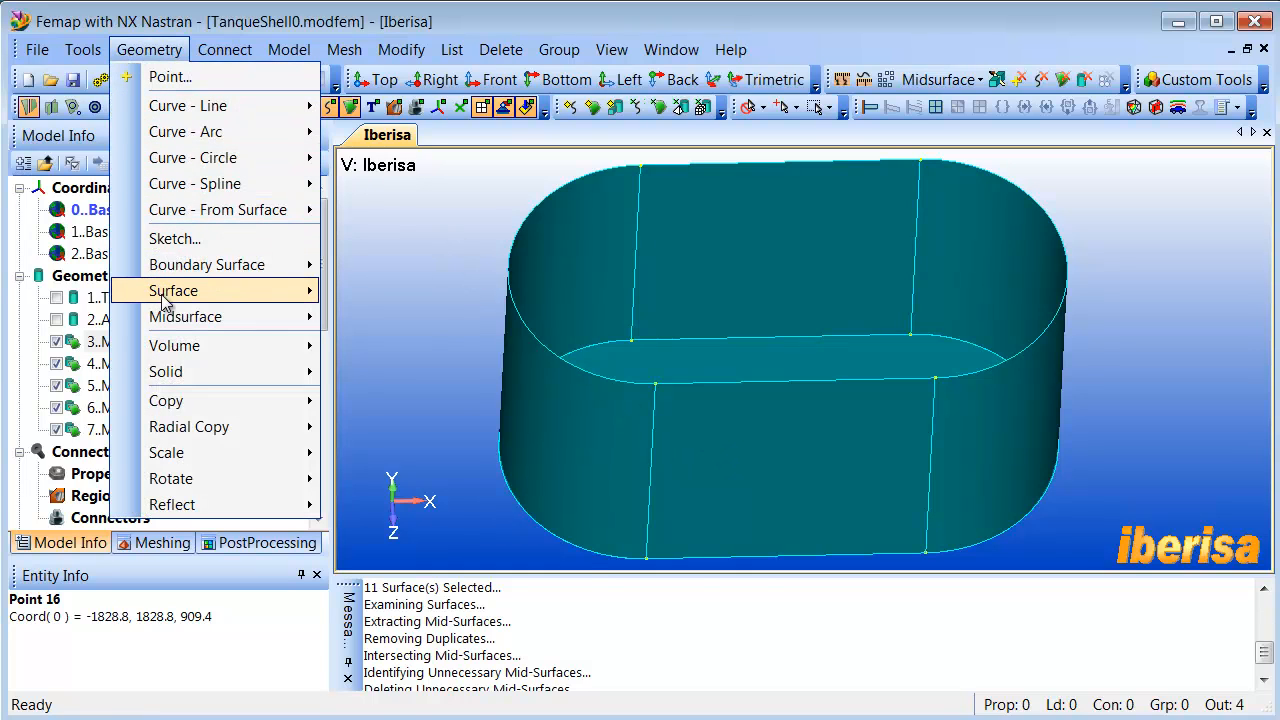
pyautogui.moveTo(174, 291)
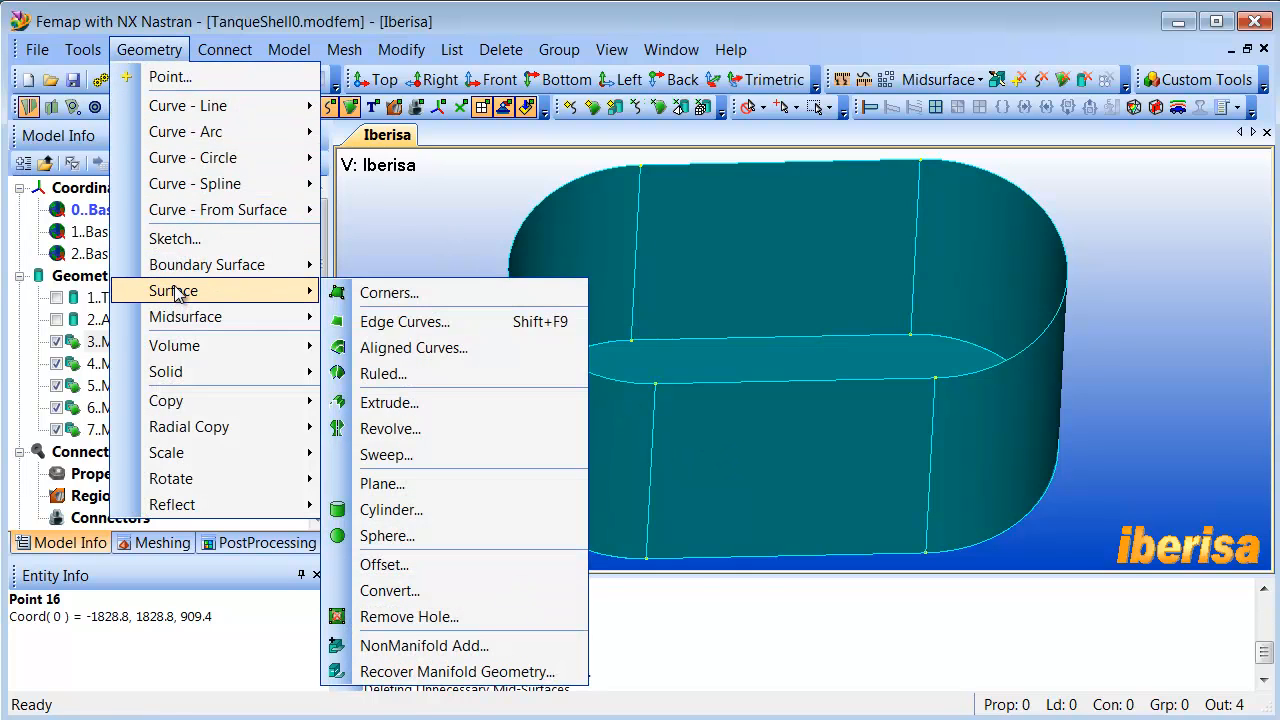
pyautogui.click(445, 655)
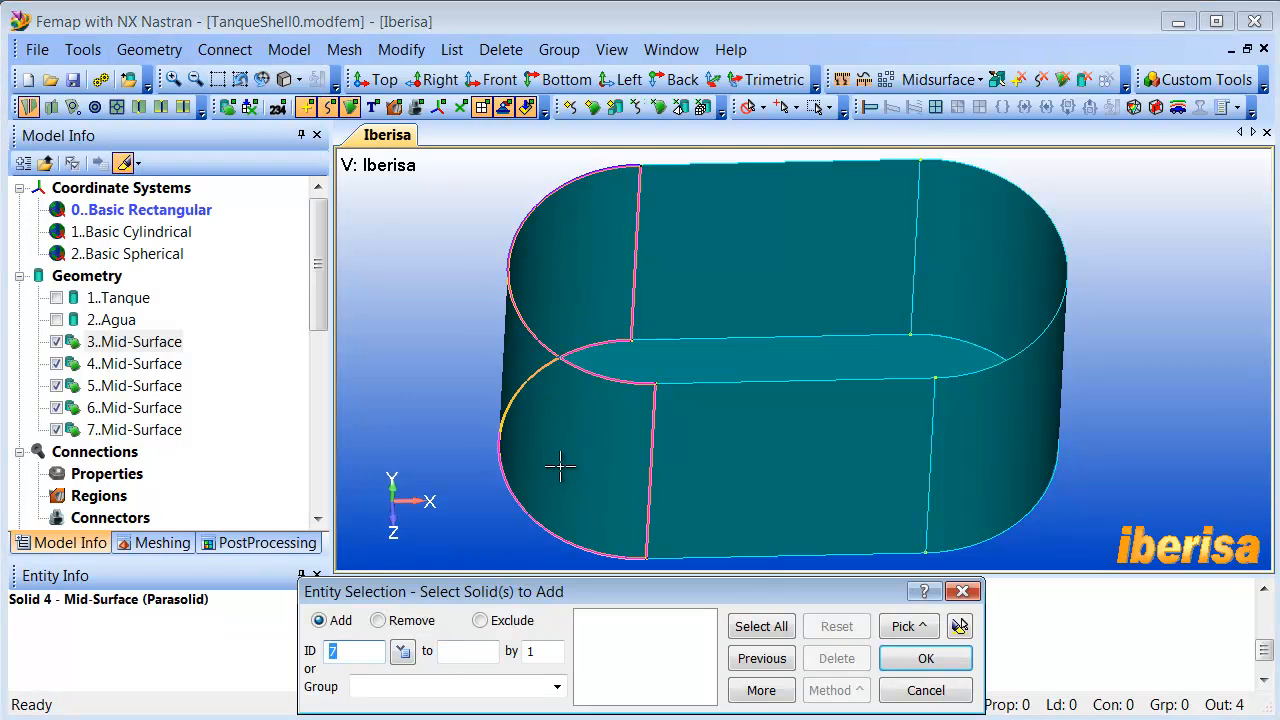
pyautogui.moveTo(507, 160); pyautogui.dragTo(1106, 546)
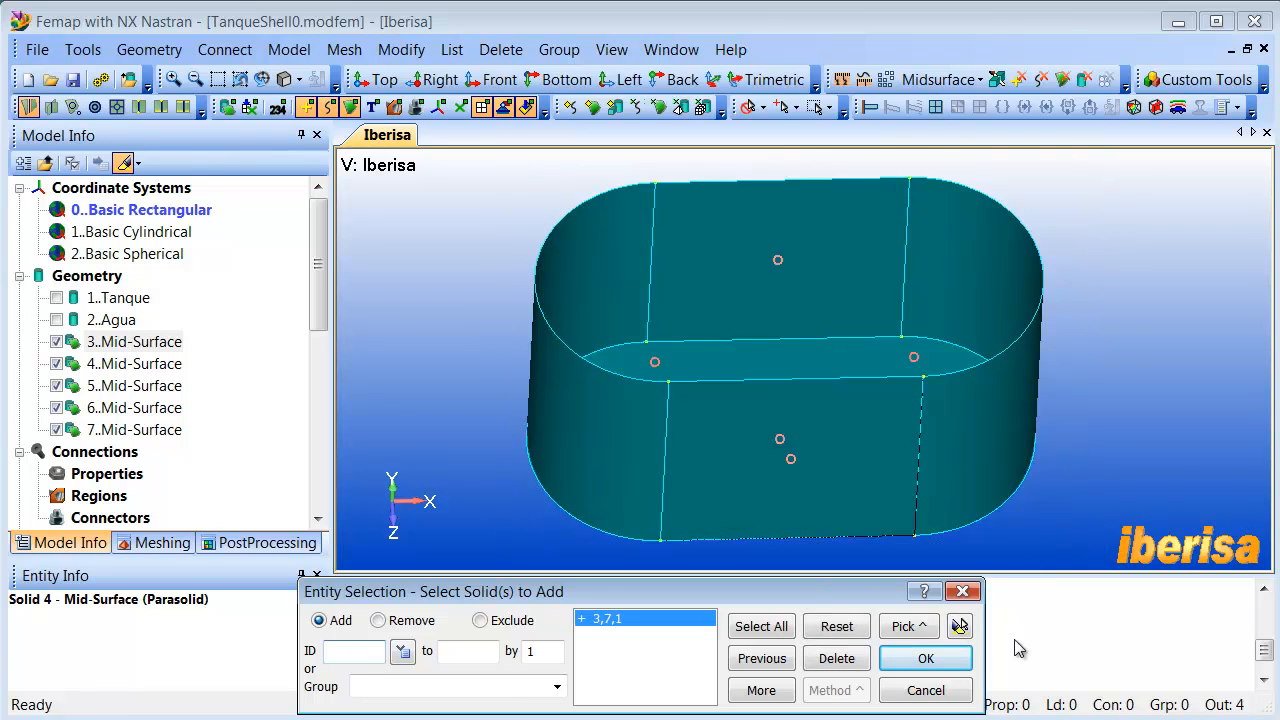
pyautogui.click(958, 625)
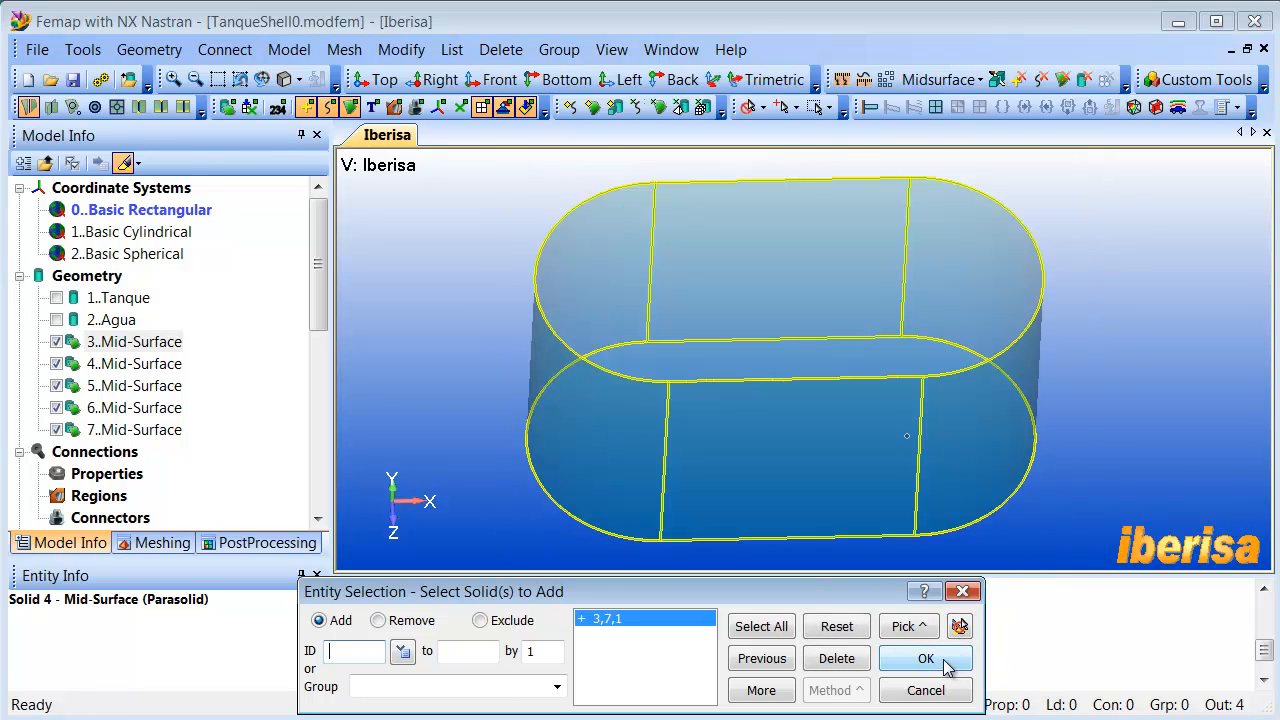
pyautogui.click(926, 659)
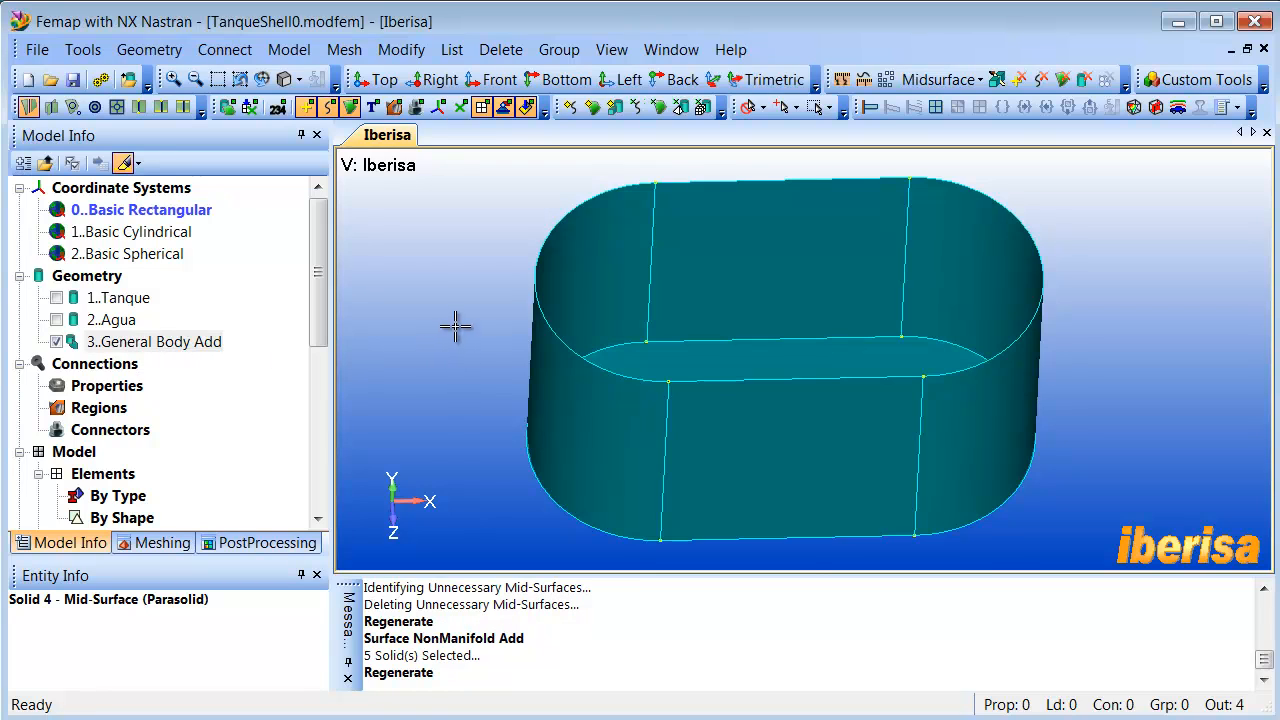
# - Show the Agua solid inside the joined tank body as the water level reference
pyautogui.click(56, 320)
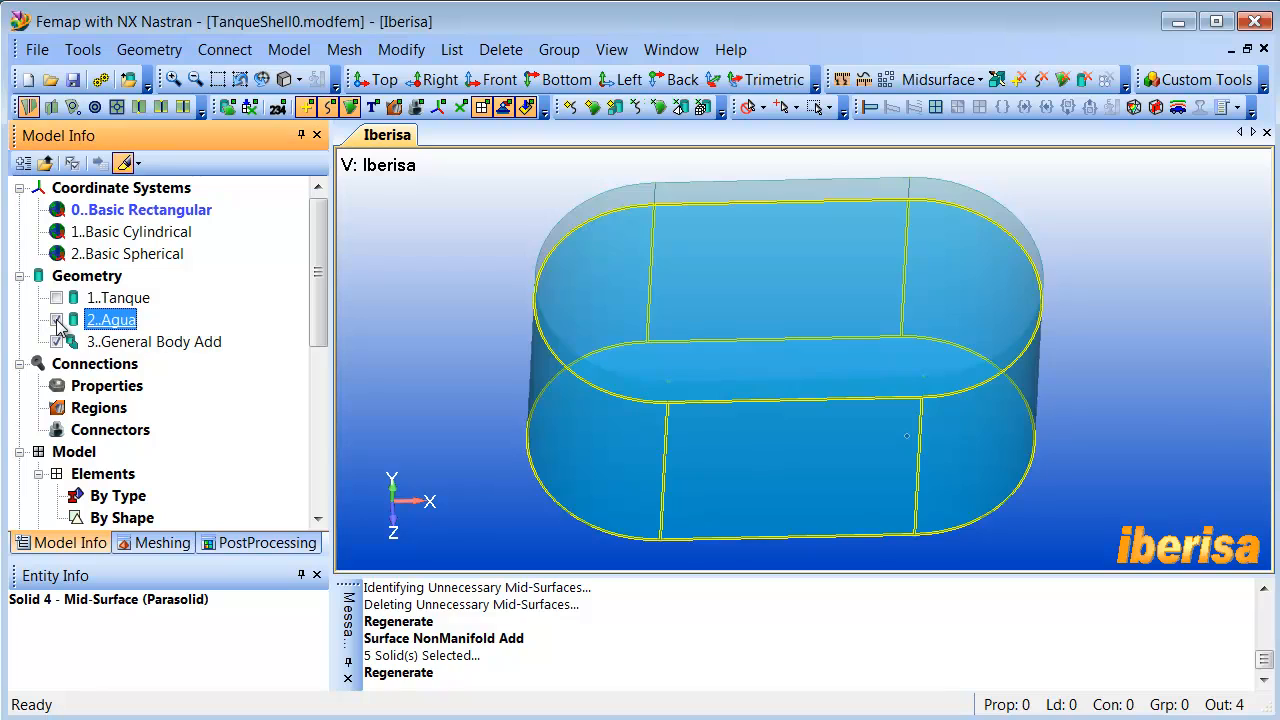
pyautogui.click(417, 327)
pyautogui.moveTo(523, 327)
pyautogui.mouseDown(button='middle')
pyautogui.moveTo(530, 308)
pyautogui.moveTo(523, 317)
pyautogui.mouseUp(button='middle')
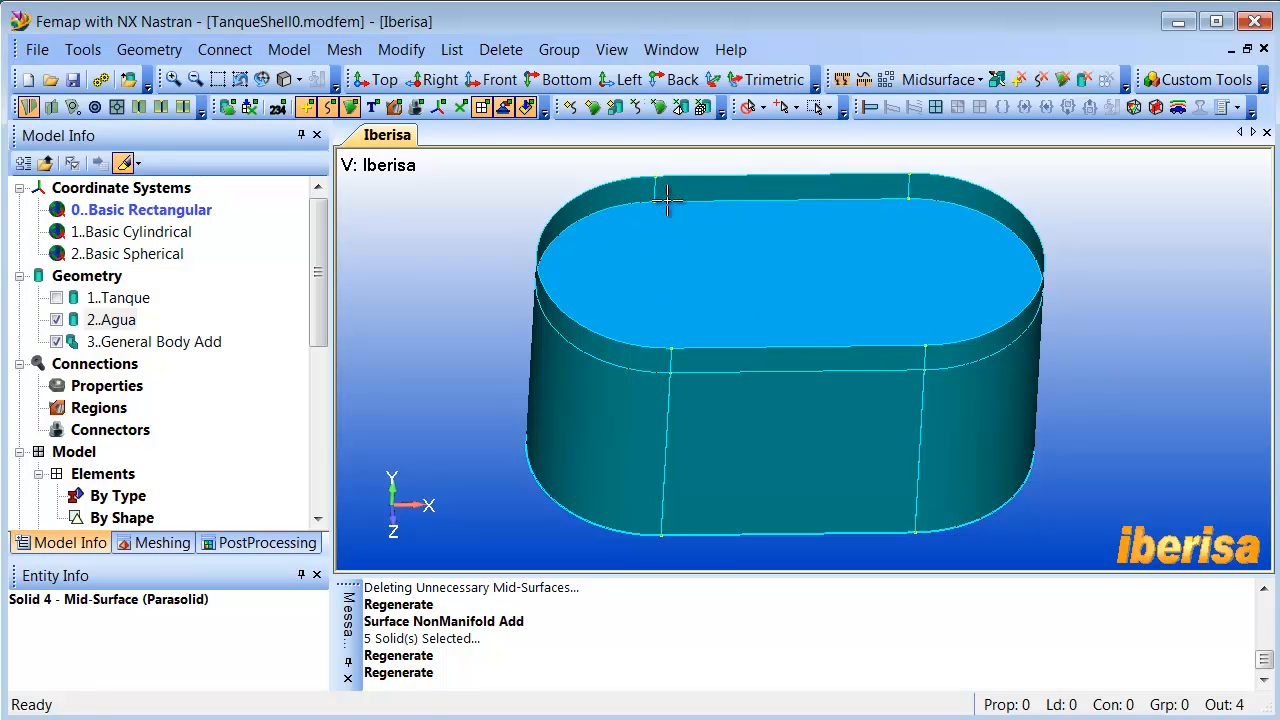
# - Trim the tank midsurface body with a curve, using the front straight edge at the water level as the cutting line
pyautogui.click(927, 88)
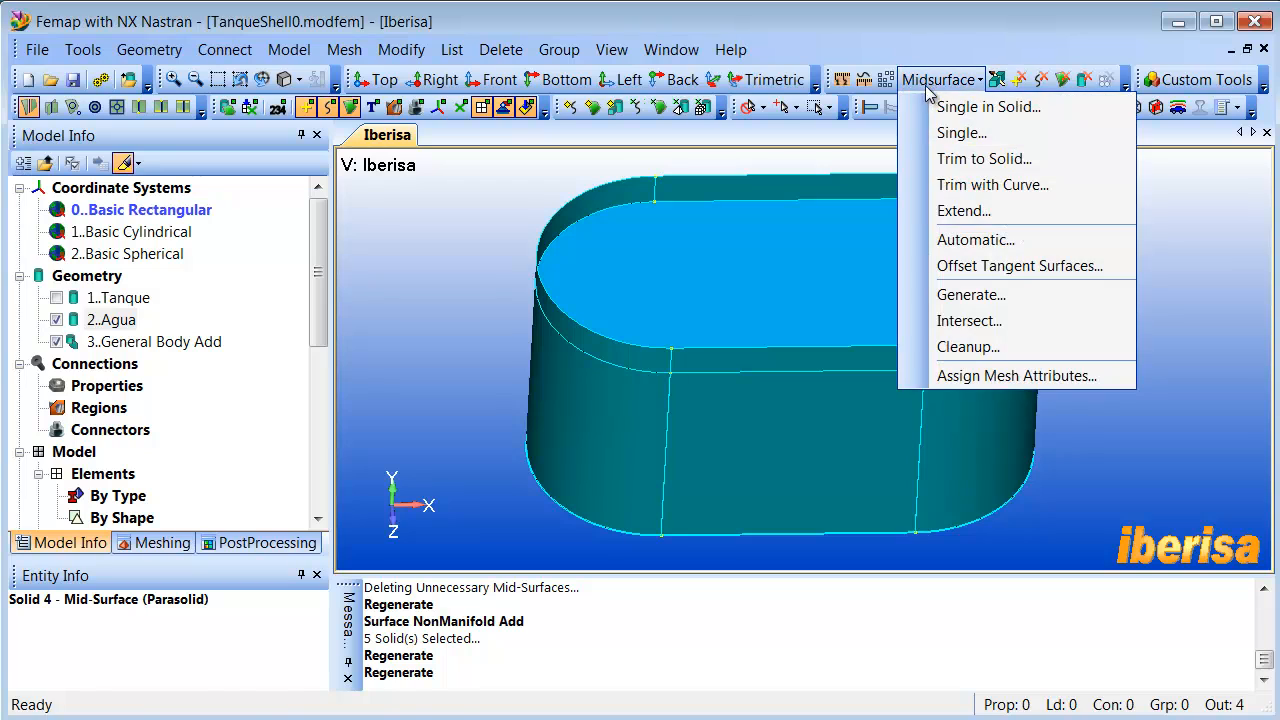
pyautogui.click(1005, 190)
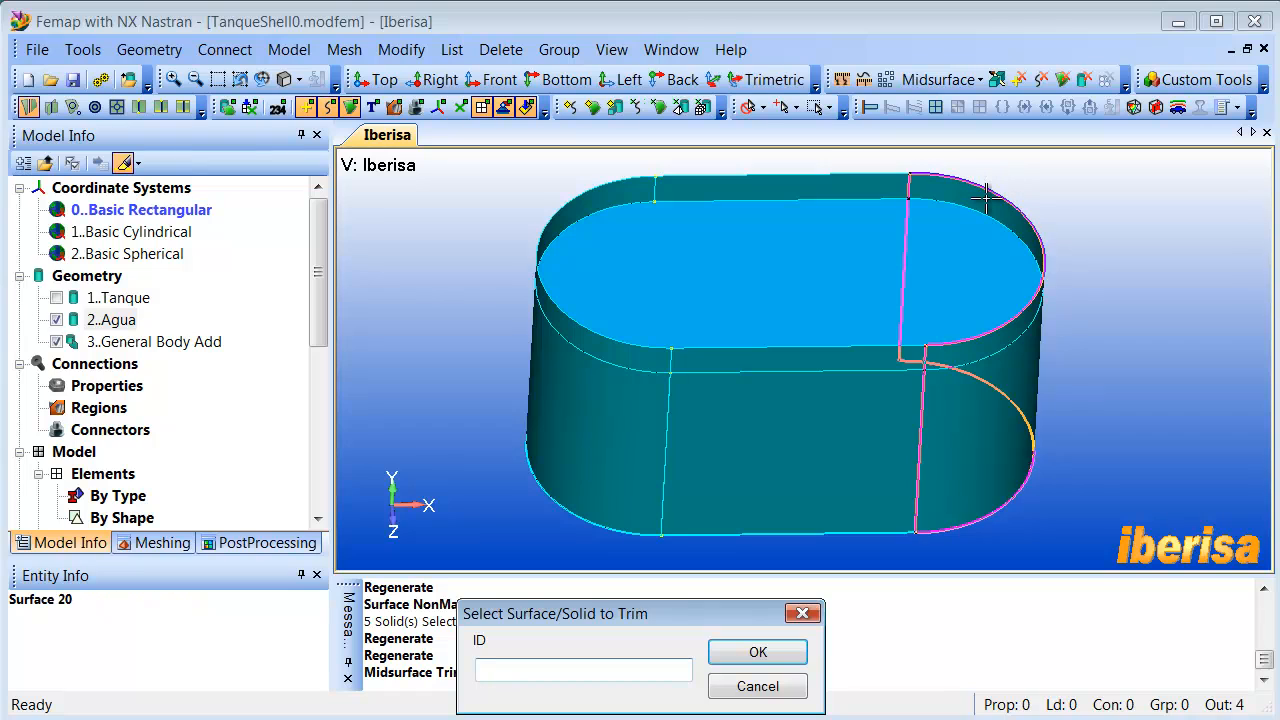
pyautogui.click(796, 420)
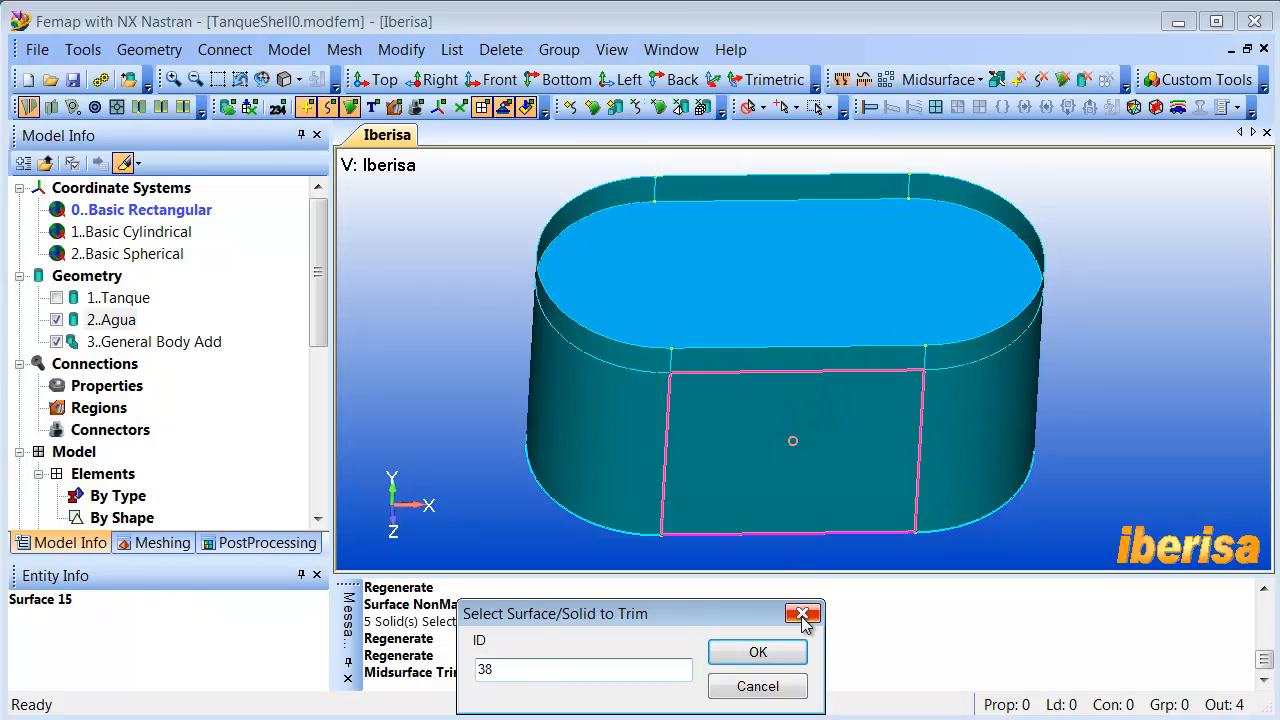
pyautogui.click(785, 651)
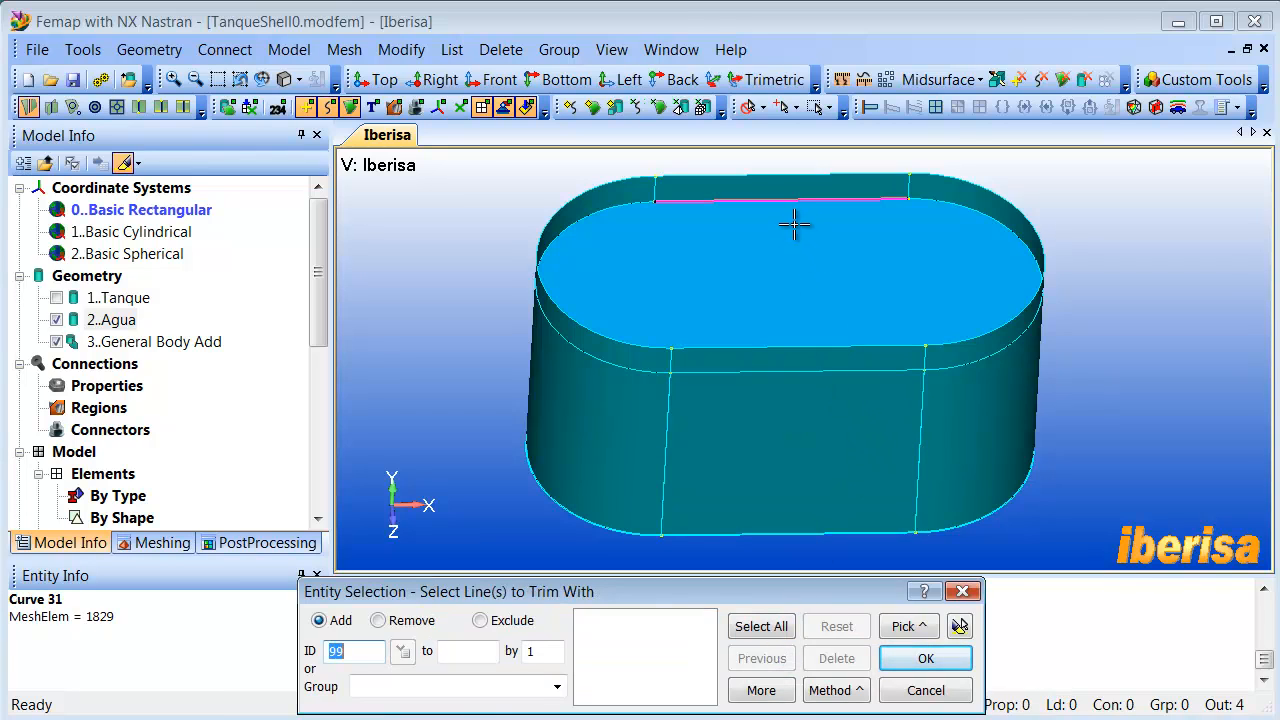
pyautogui.click(796, 372)
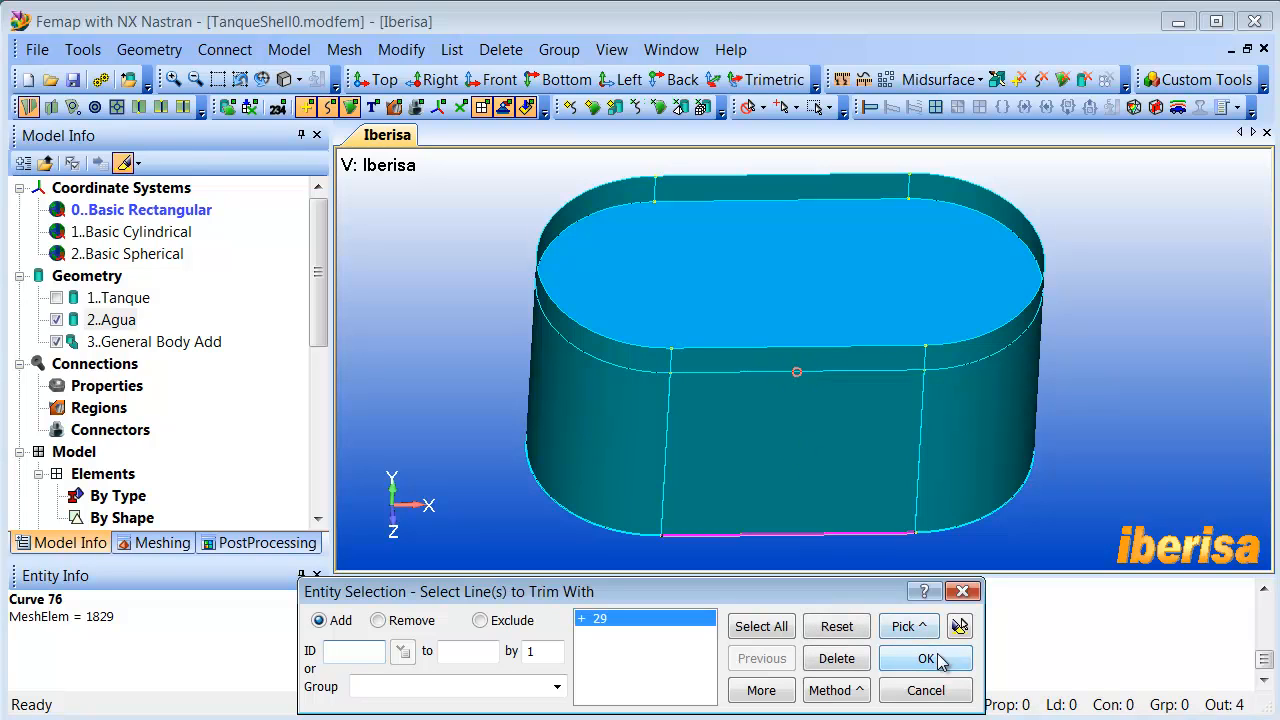
pyautogui.click(931, 656)
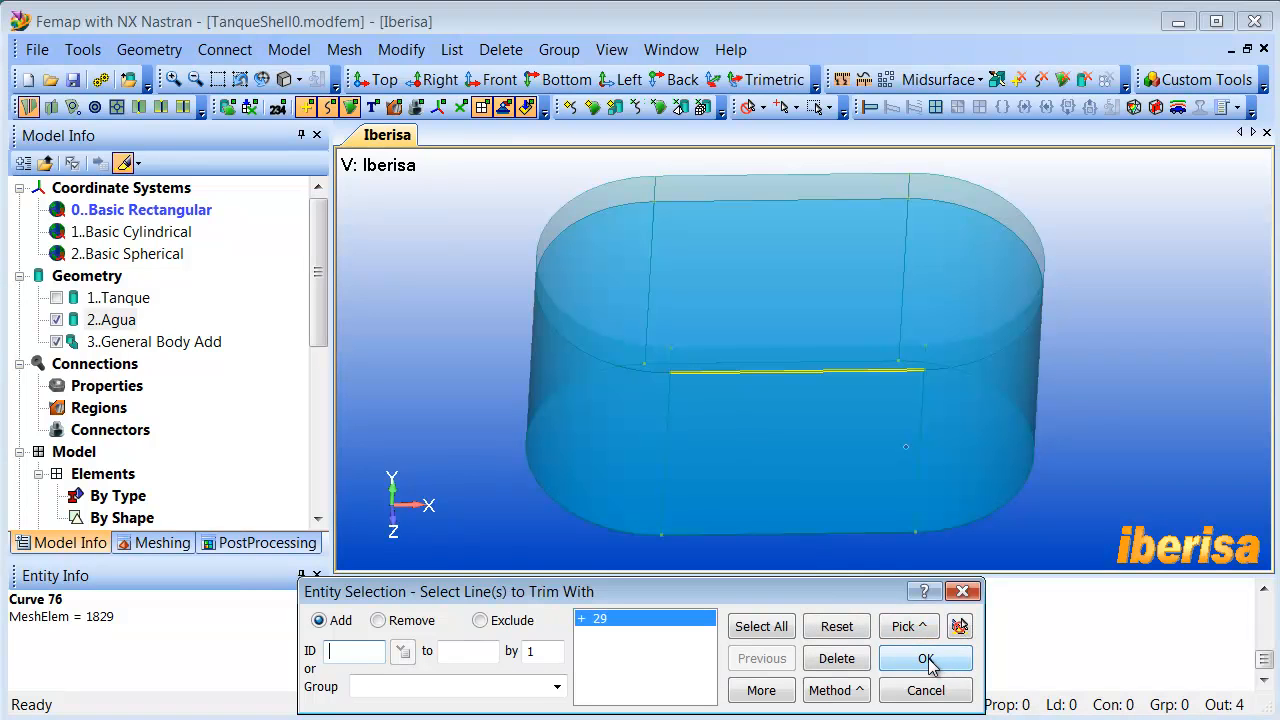
pyautogui.click(926, 659)
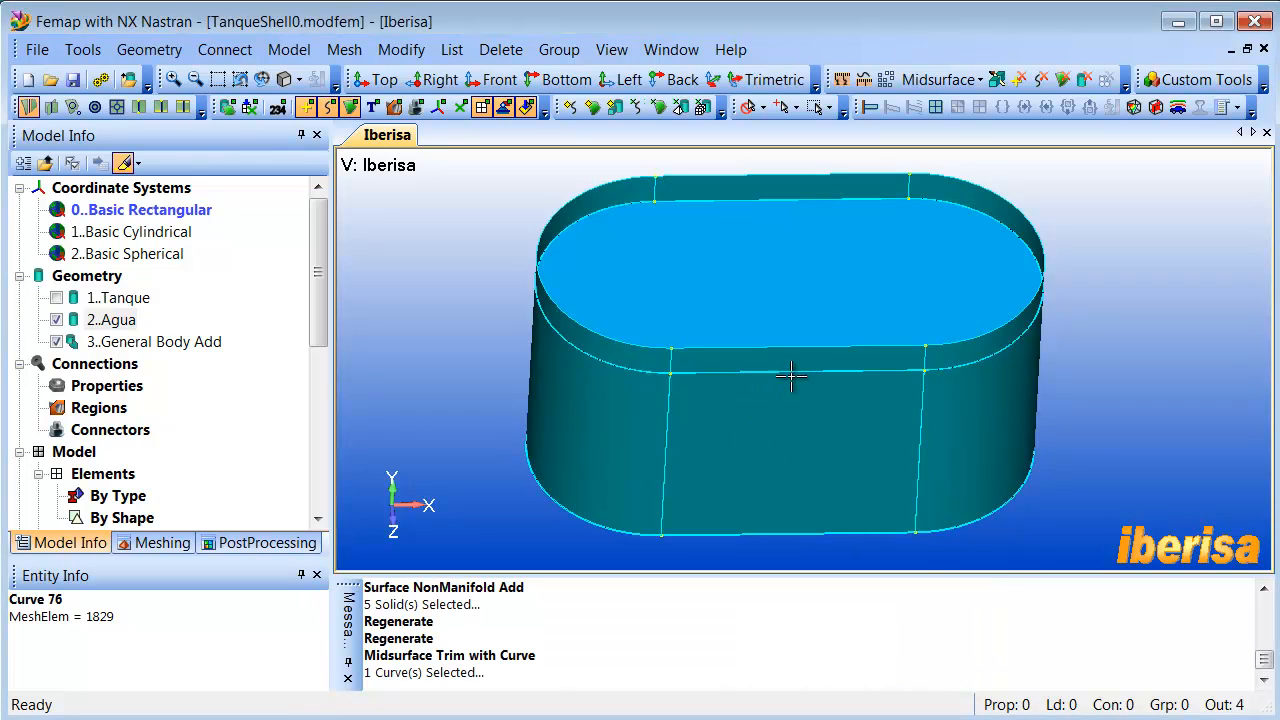
# - Hide the Agua solid and examine the trim line around the tank walls
pyautogui.click(57, 320)
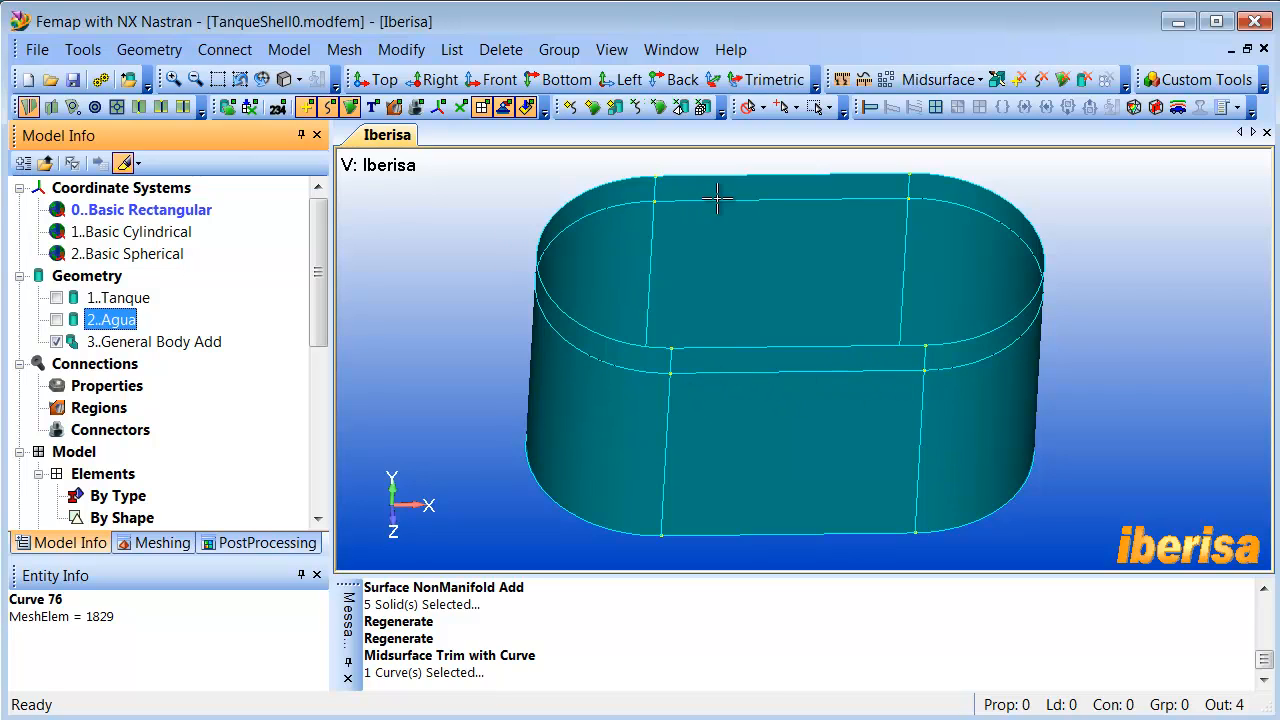
pyautogui.moveTo(824, 308)
pyautogui.mouseDown(button='middle')
pyautogui.moveTo(820, 295)
pyautogui.moveTo(767, 311)
pyautogui.mouseUp(button='middle')
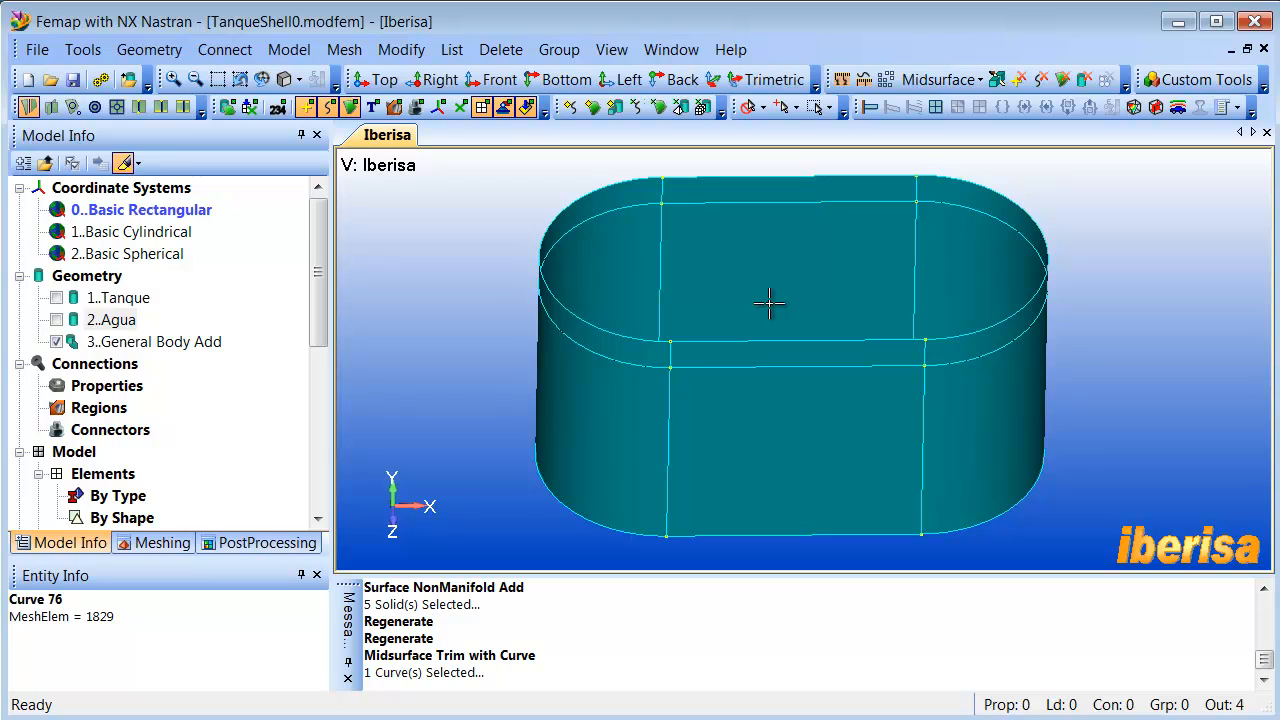
pyautogui.scroll(-2, 771, 303)
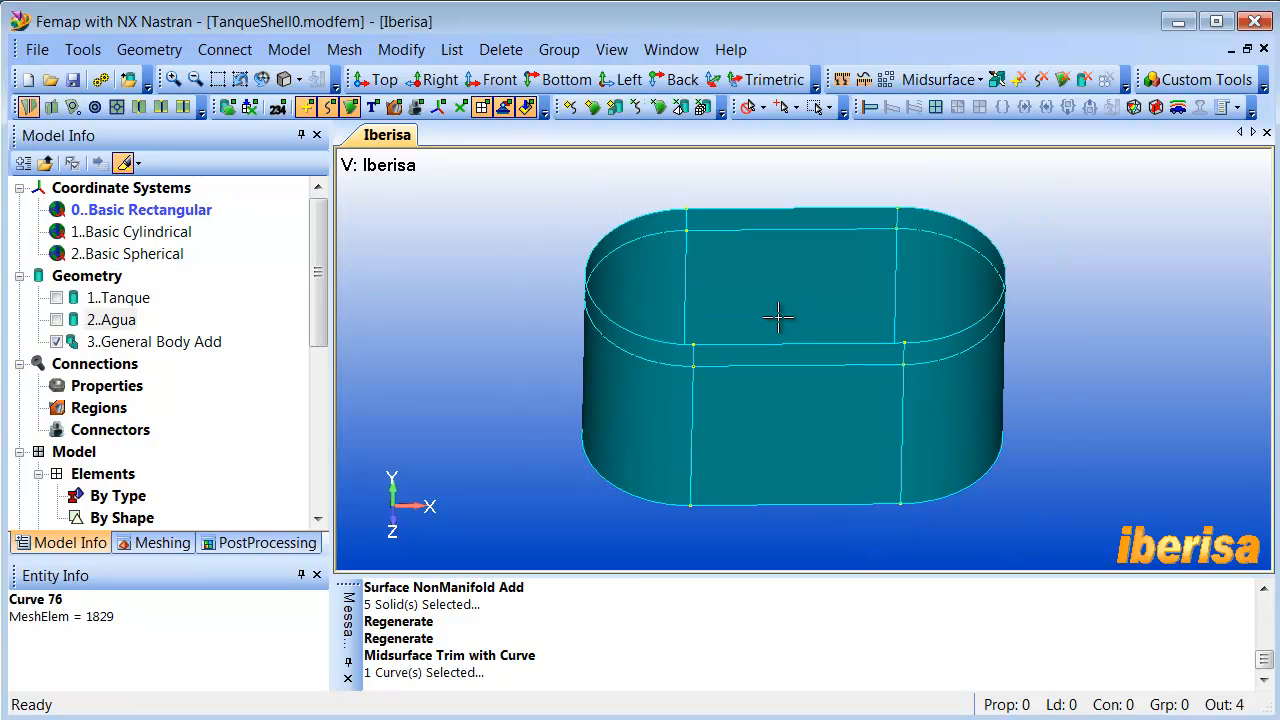
pyautogui.moveTo(780, 317)
pyautogui.mouseDown(button='middle')
pyautogui.moveTo(782, 366)
pyautogui.moveTo(777, 320)
pyautogui.moveTo(773, 330)
pyautogui.mouseUp(button='middle')
pyautogui.scroll(2, 776, 321)
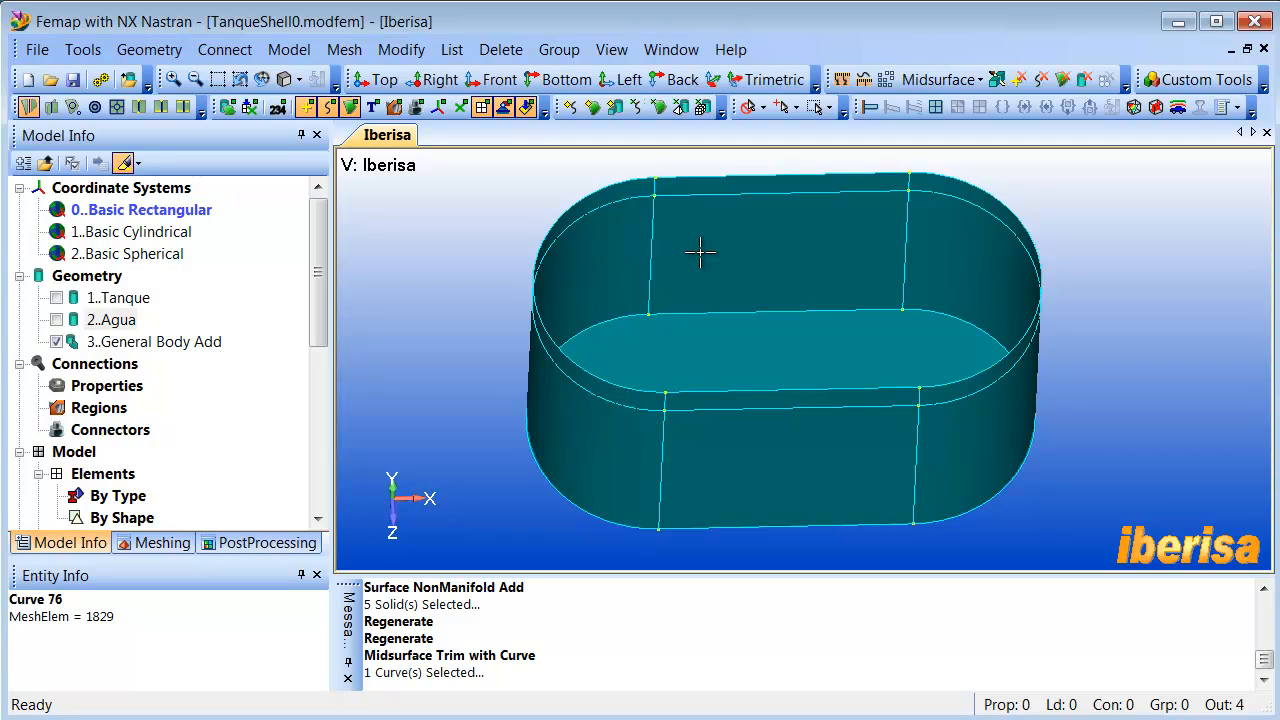
# - Start assigning midsurface mesh attributes to all surfaces of the tank body, including the strips above the water line
pyautogui.click(932, 80)
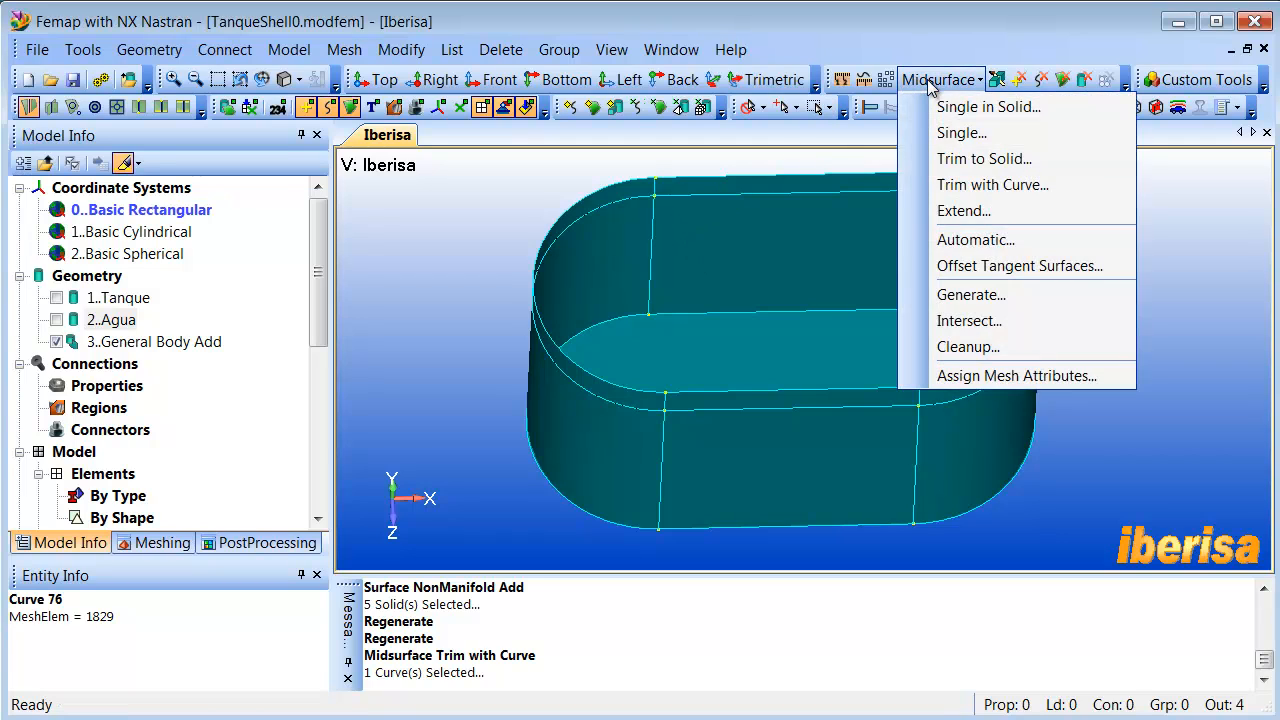
pyautogui.click(1016, 375)
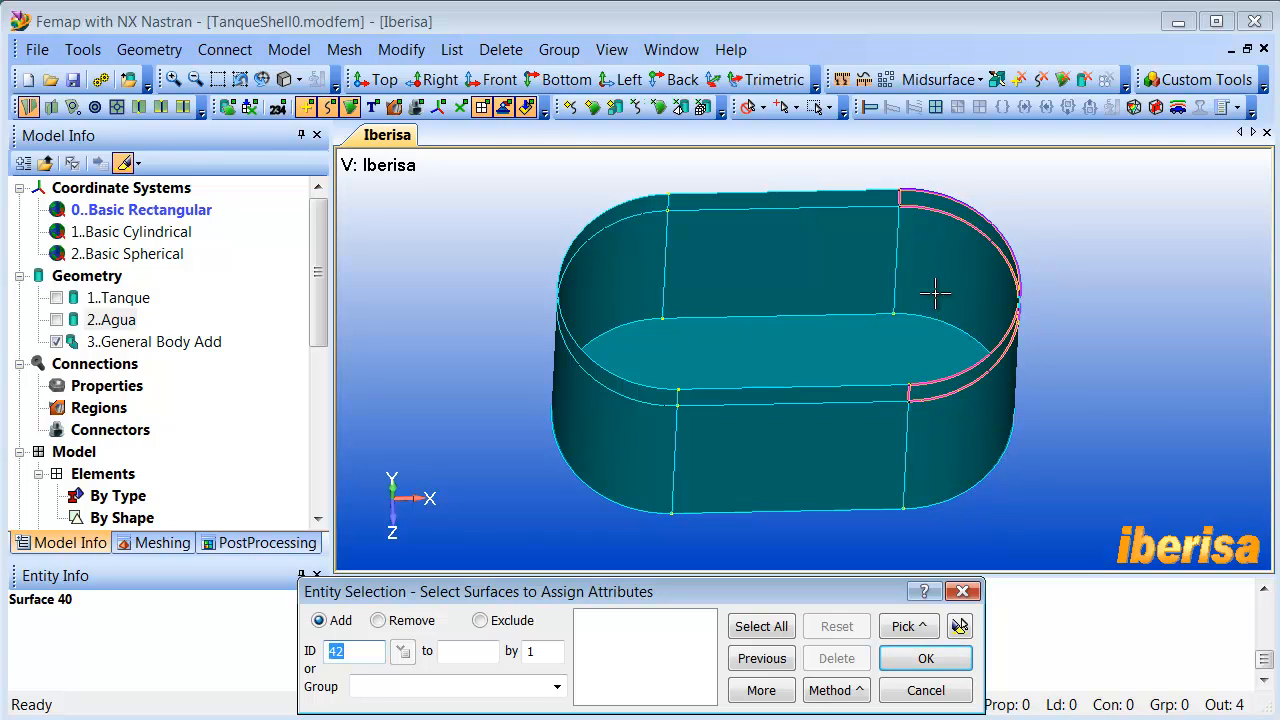
pyautogui.moveTo(479, 168); pyautogui.dragTo(1105, 525)
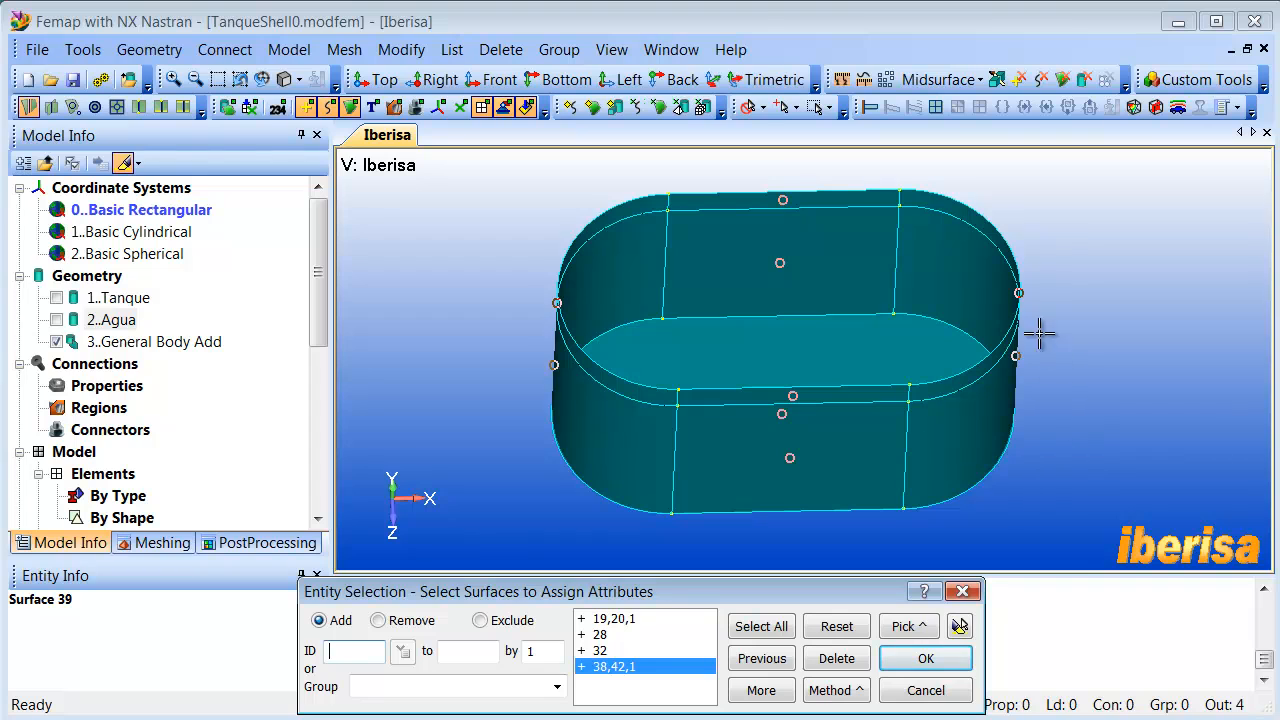
pyautogui.click(957, 634)
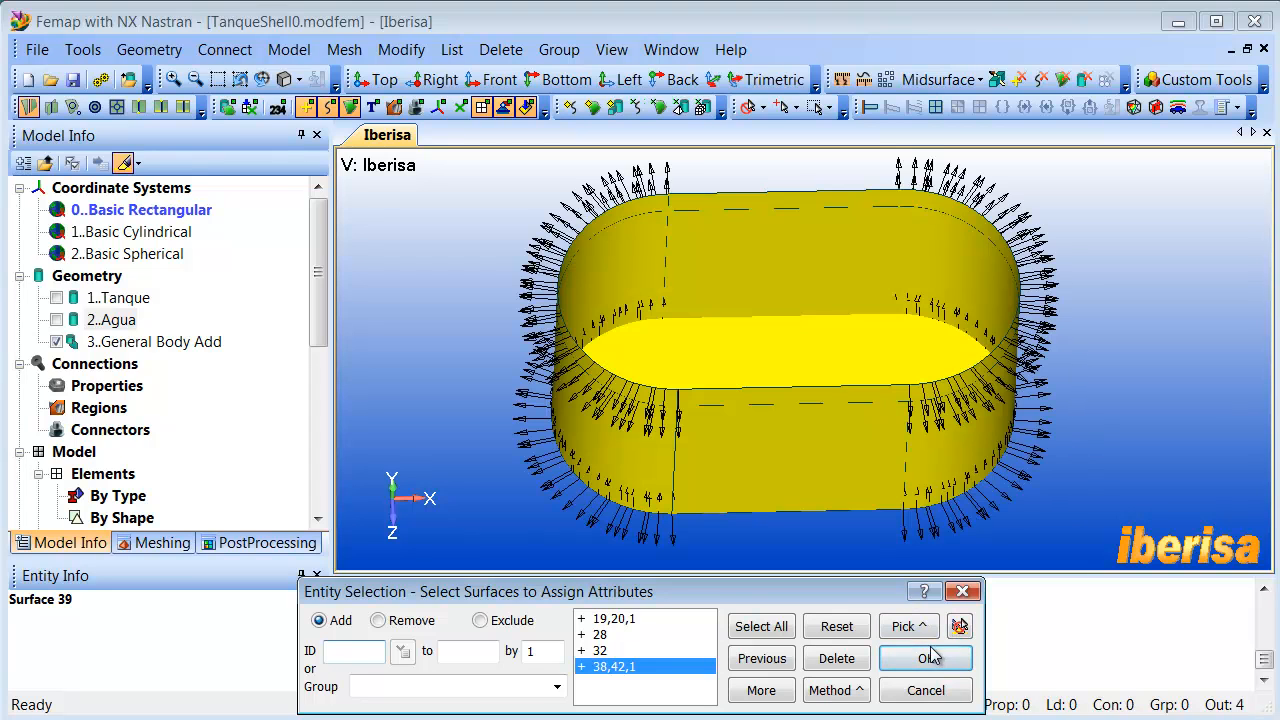
pyautogui.click(923, 659)
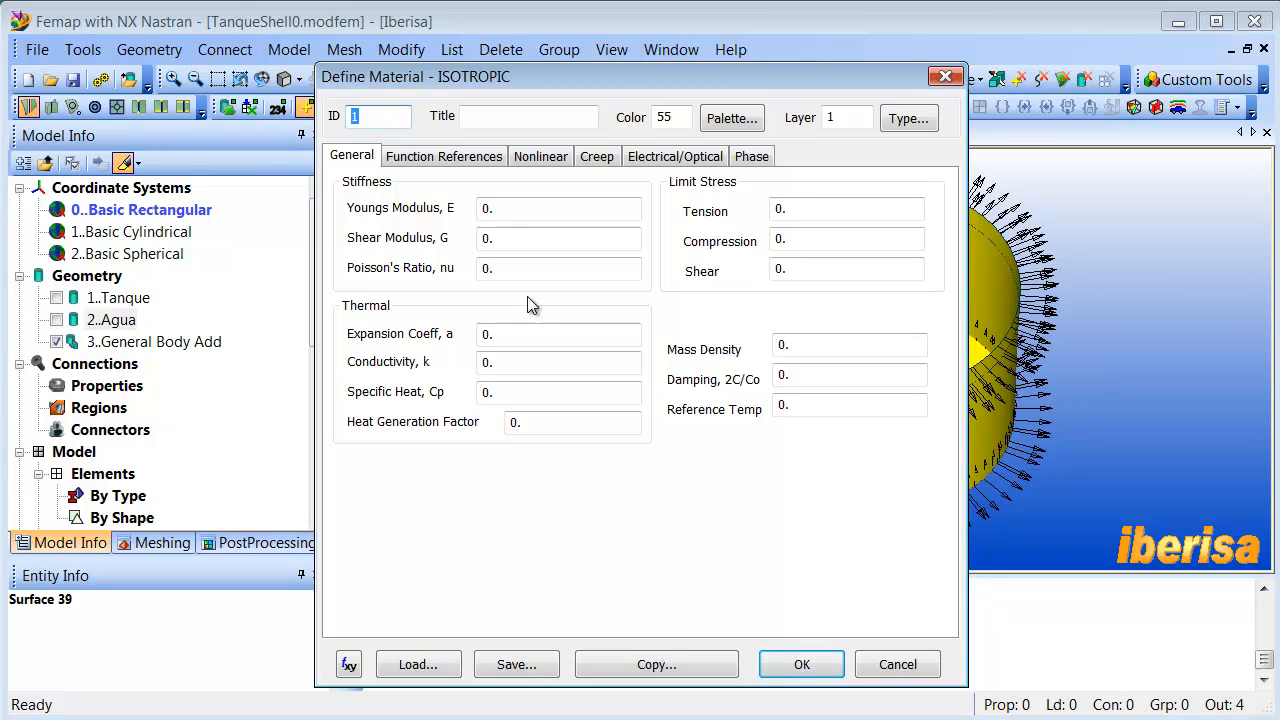
# - Load Aluminum 6061 (MPa) from the material library by filtering for 6061, and consolidate the properties by thickness with a tolerance of 0.1
pyautogui.click(418, 665)
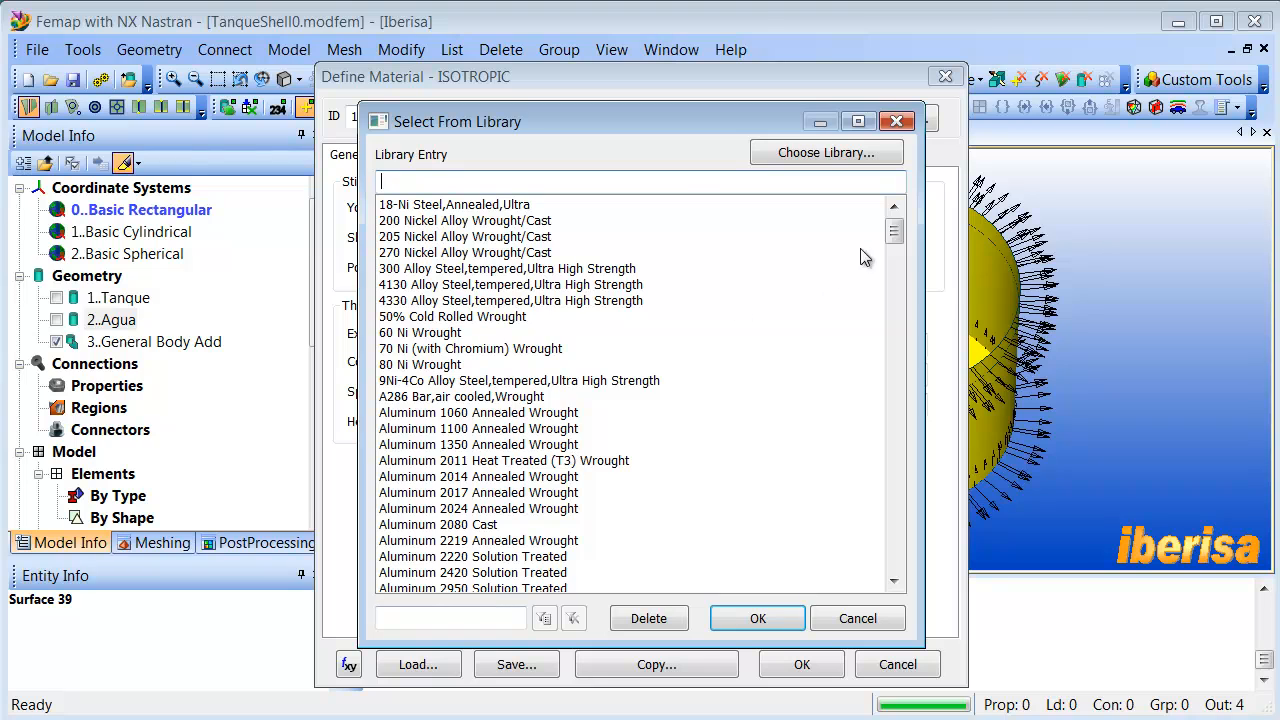
pyautogui.moveTo(896, 233); pyautogui.dragTo(894, 565)
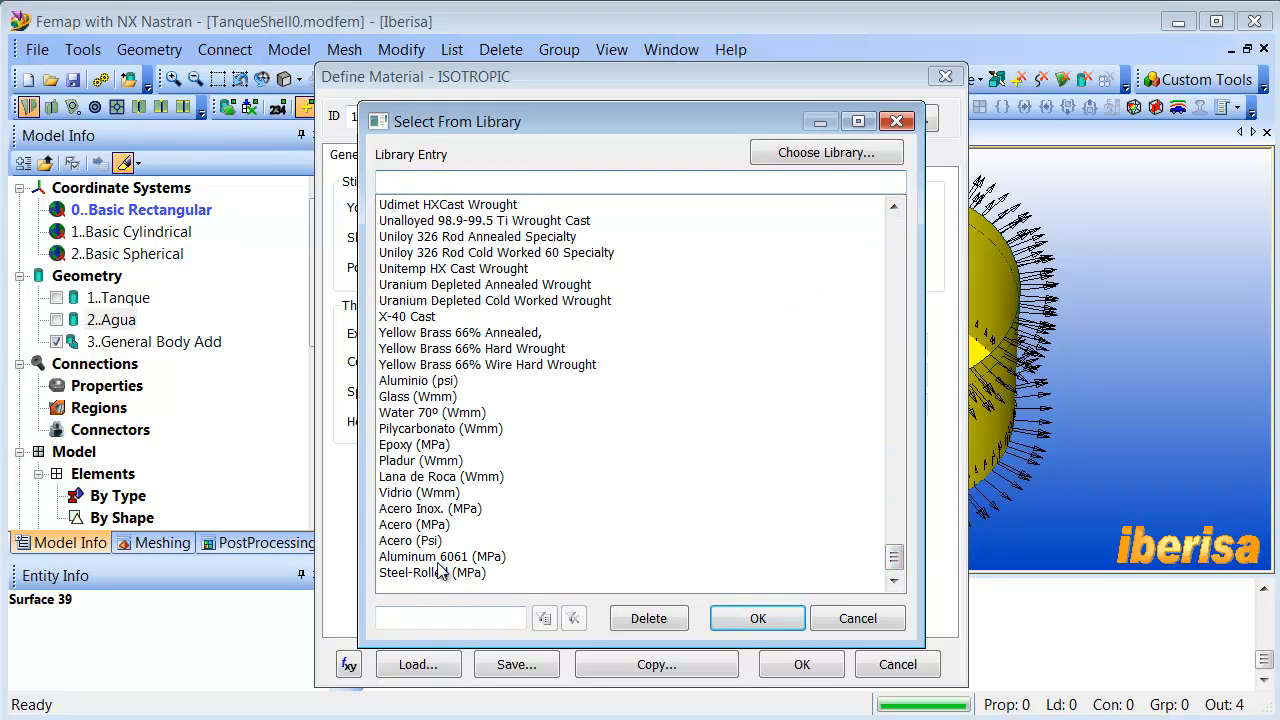
pyautogui.click(442, 620)
pyautogui.write('6061')
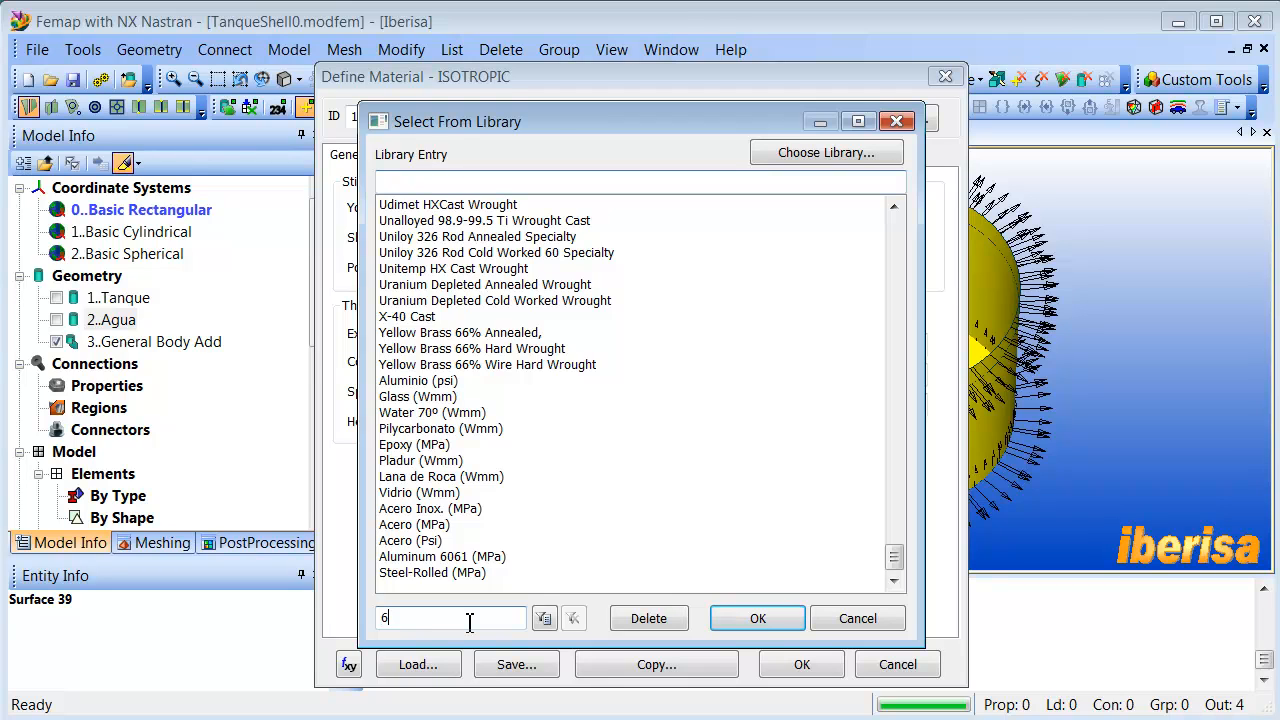
pyautogui.click(544, 618)
pyautogui.click(448, 221)
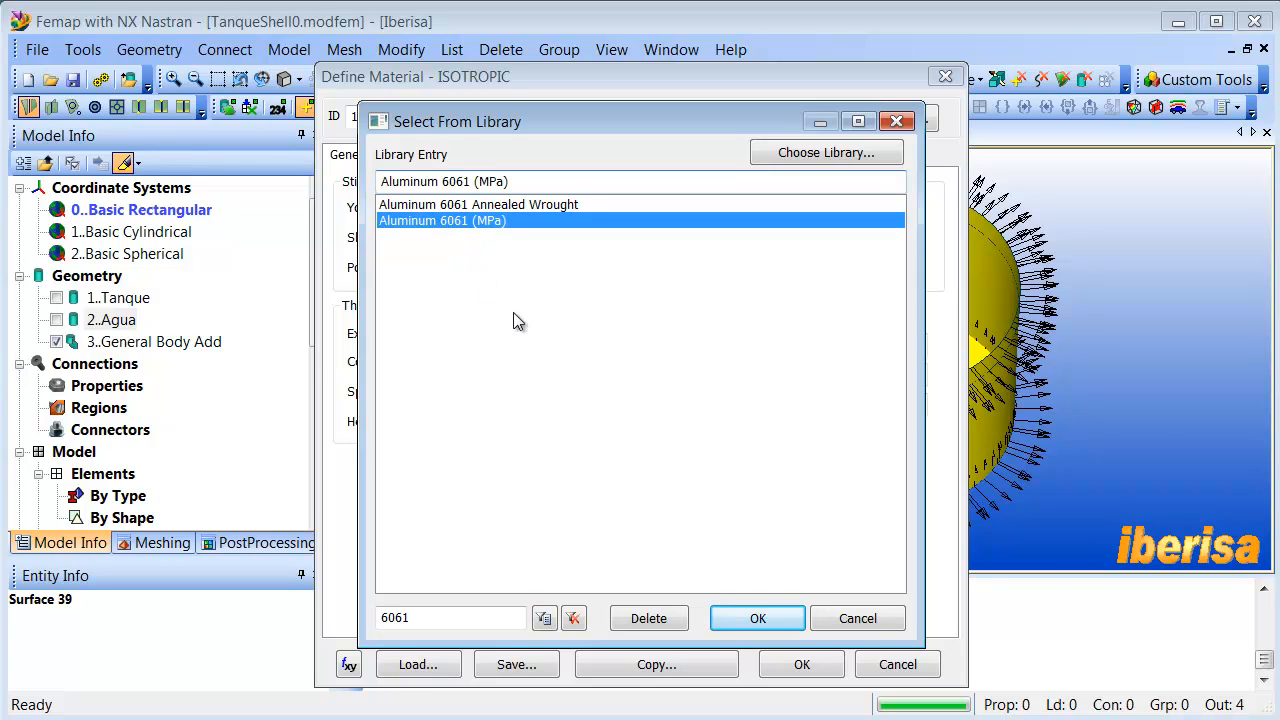
pyautogui.click(757, 618)
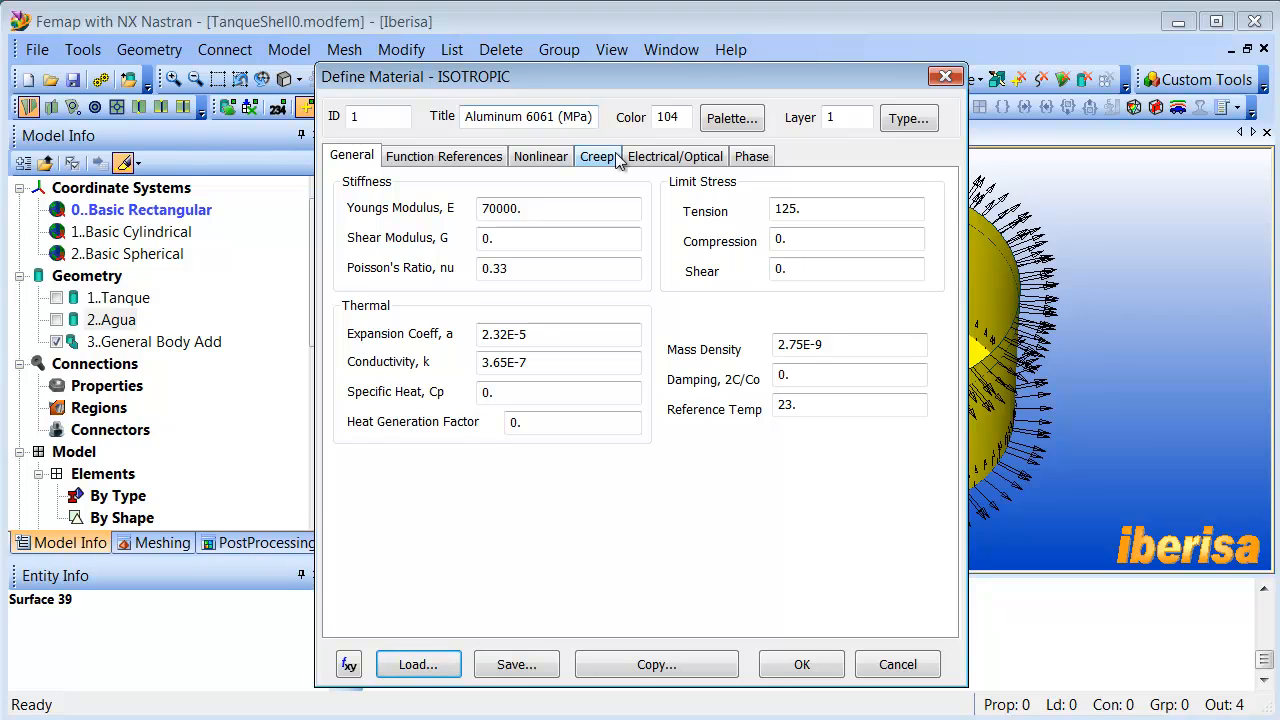
pyautogui.click(805, 665)
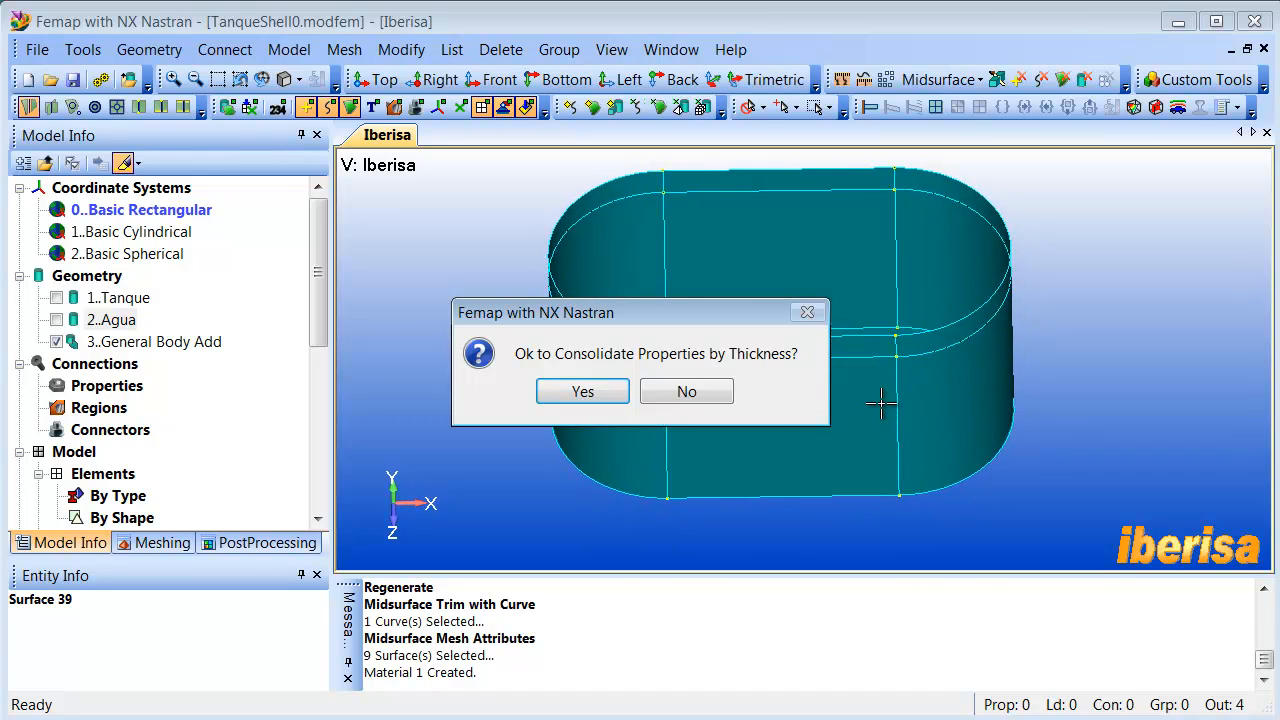
pyautogui.click(592, 396)
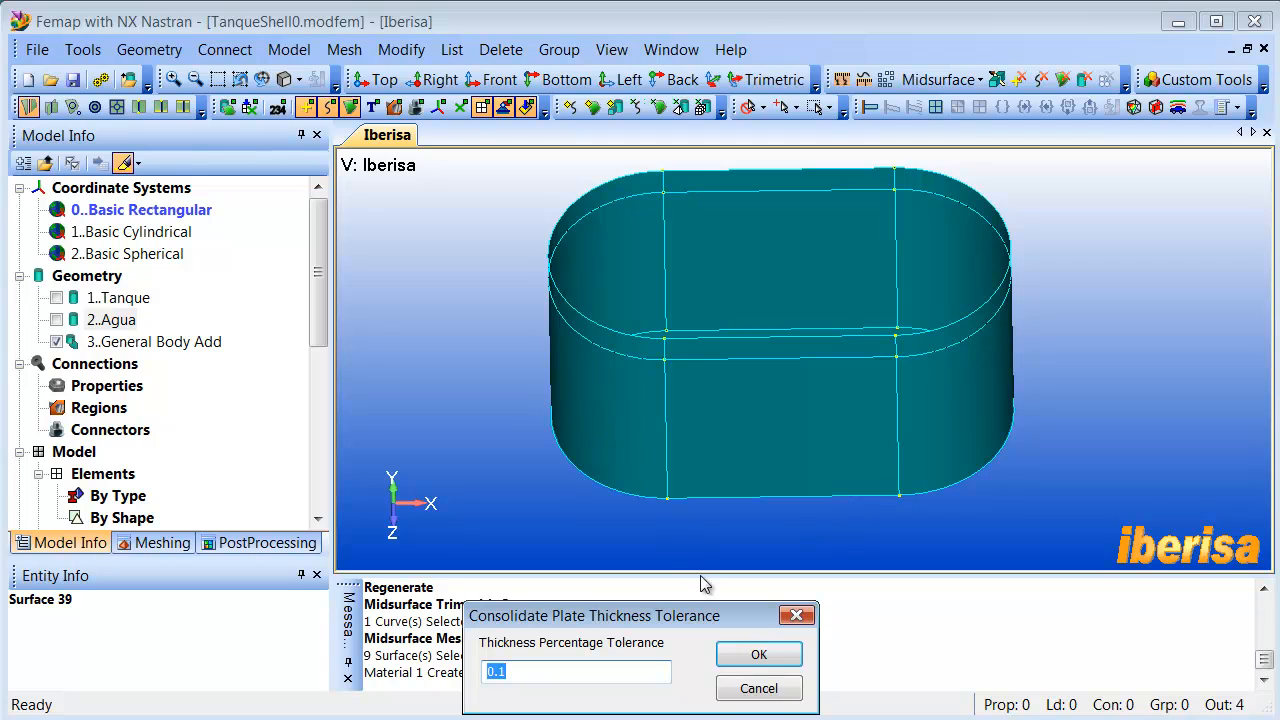
pyautogui.click(754, 656)
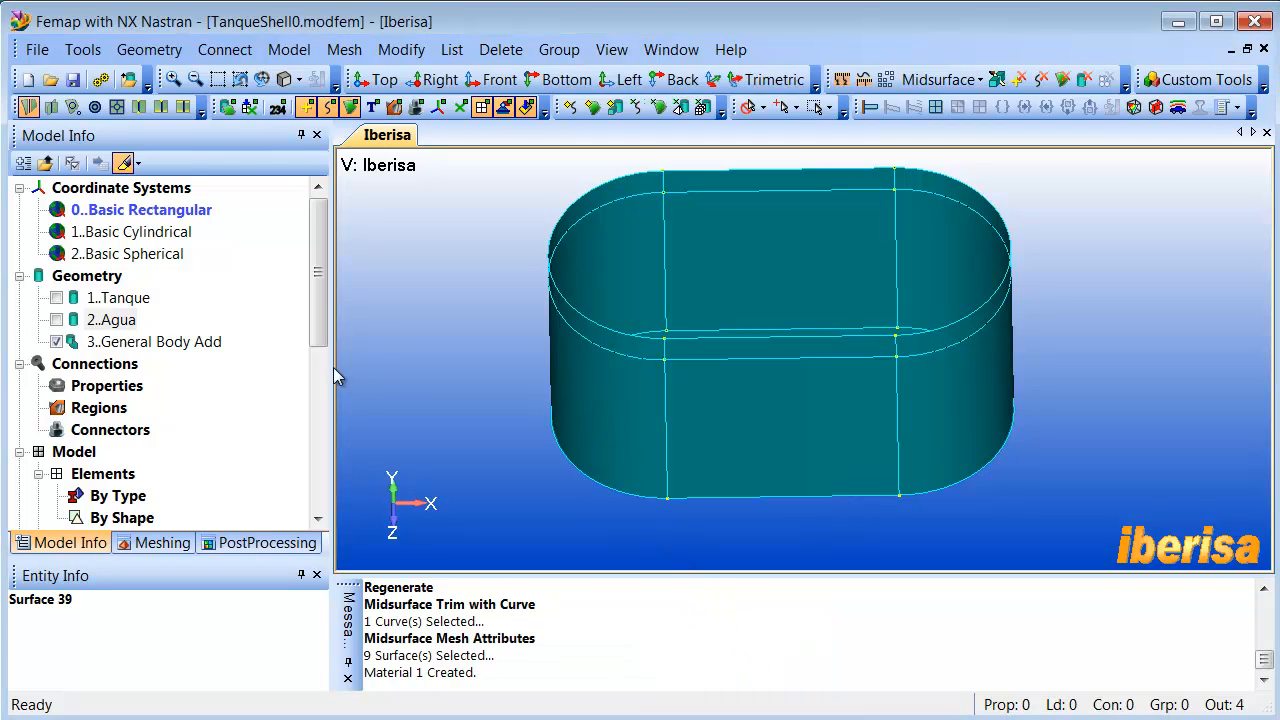
# - Reload the model tree and highlight the Aluminum 6061 (MPa) material to check which geometry uses it
pyautogui.click(22, 164)
pyautogui.click(23, 166)
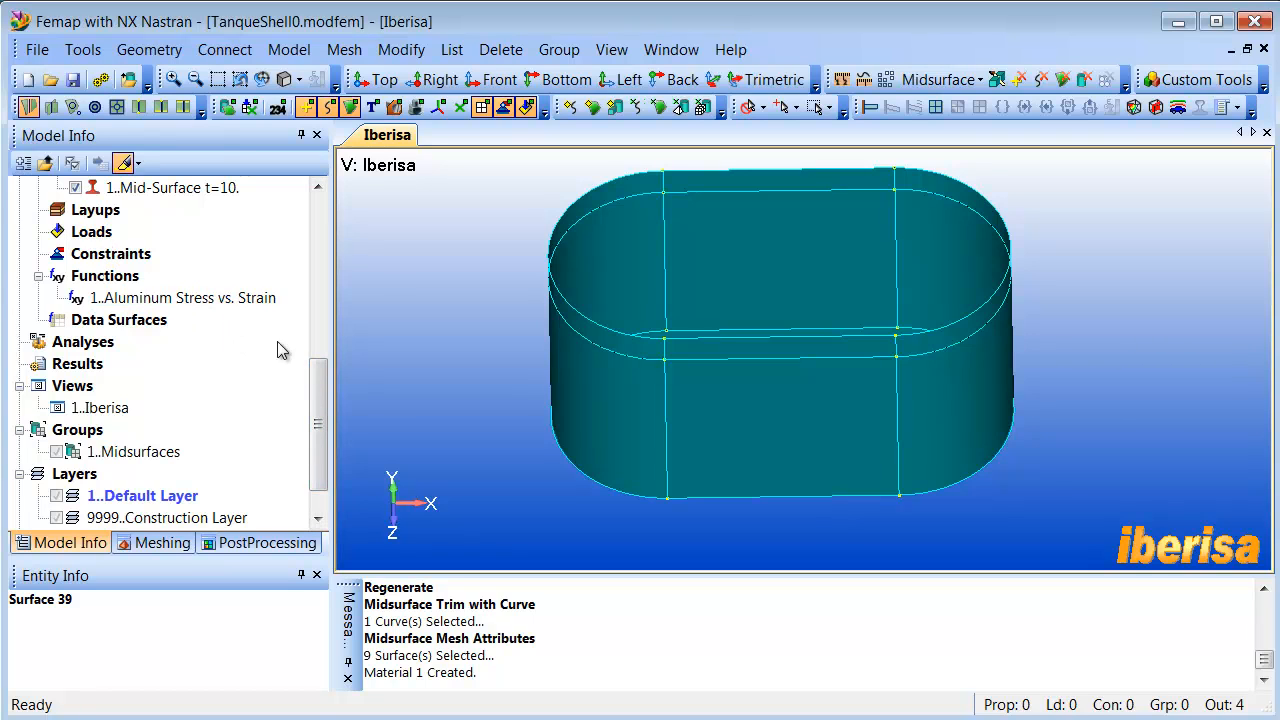
pyautogui.moveTo(322, 374); pyautogui.dragTo(323, 318)
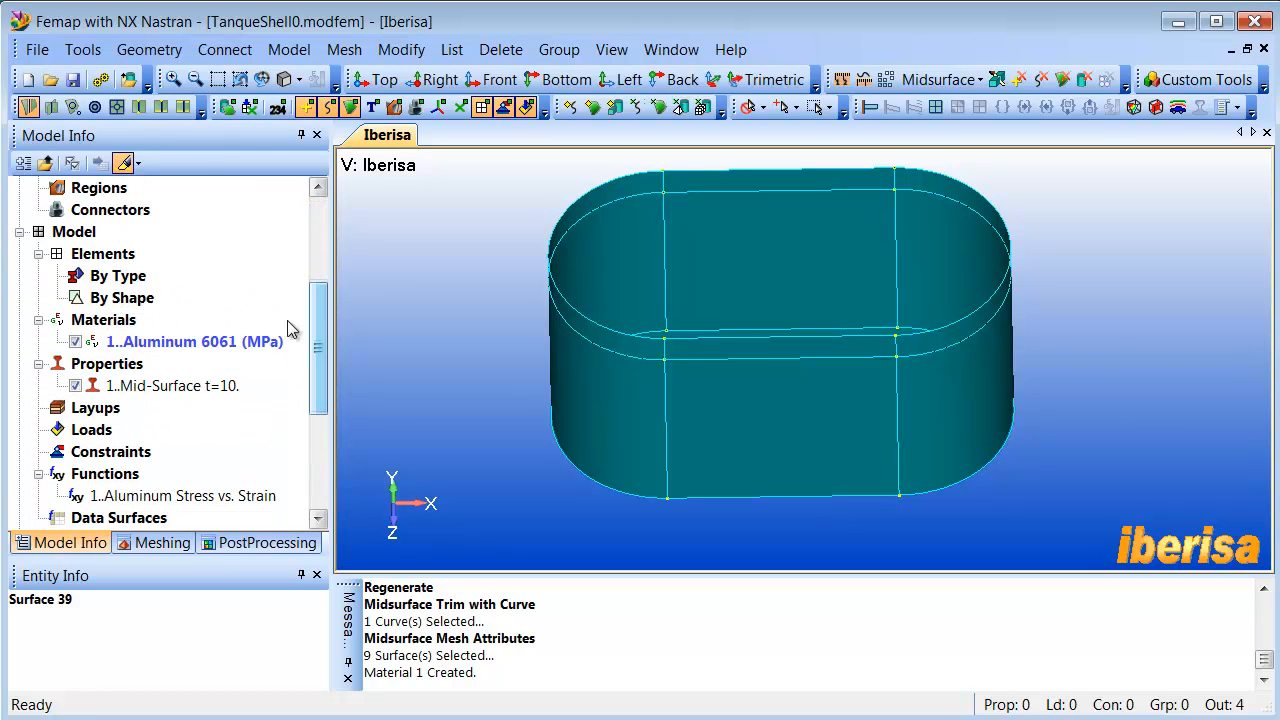
pyautogui.click(177, 347)
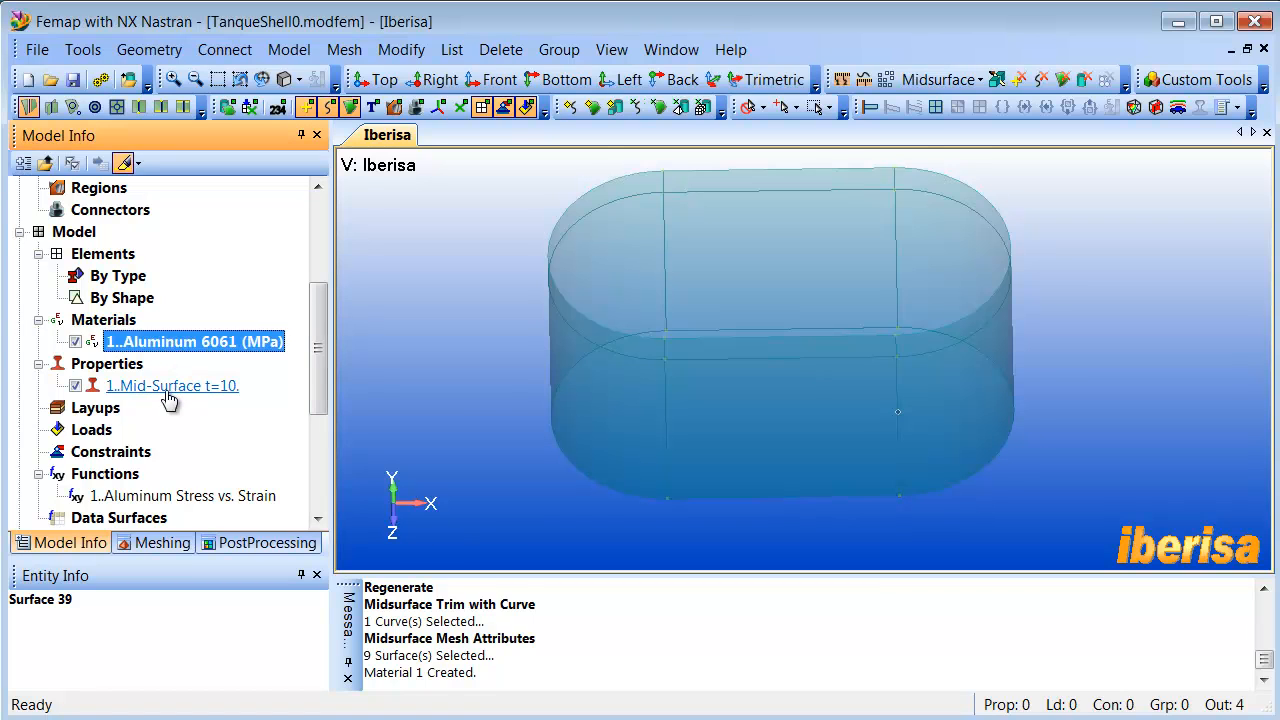
# - Activate the mid-surface plate property and regenerate the view after highlighting its geometry
pyautogui.doubleClick(167, 391)
pyautogui.click(122, 366)
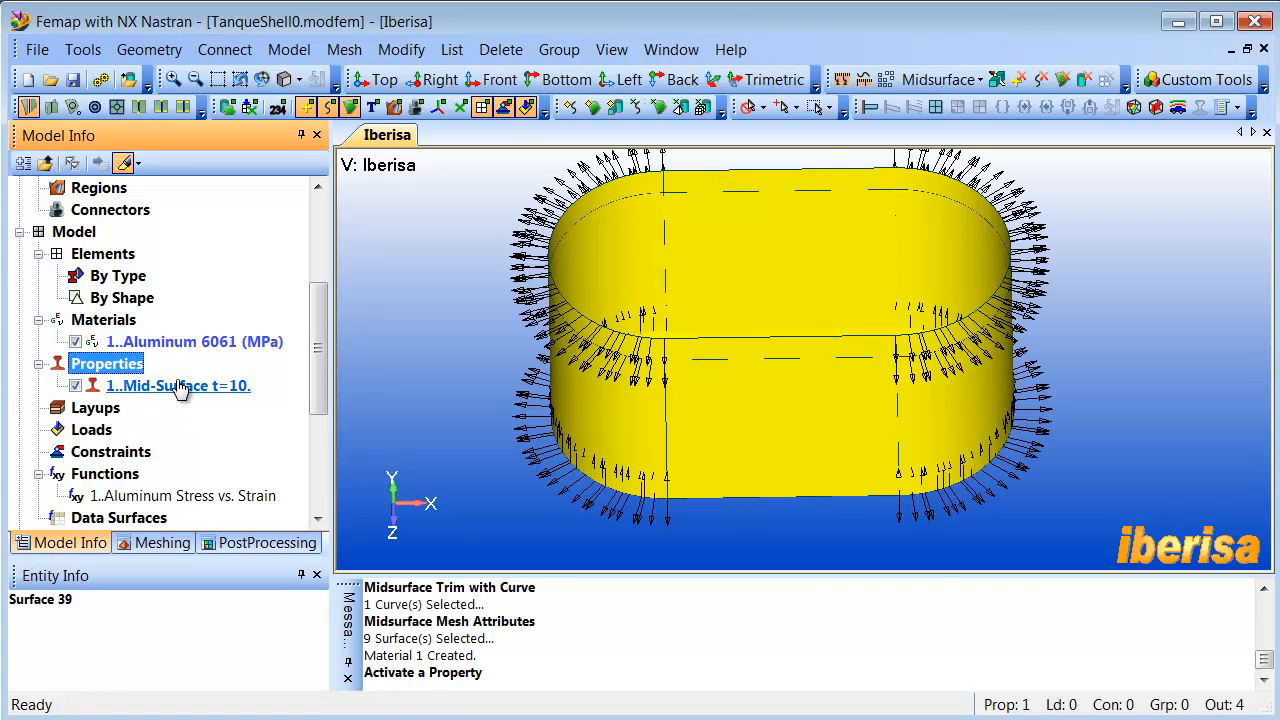
pyautogui.hotkey('ctrl', 'g')
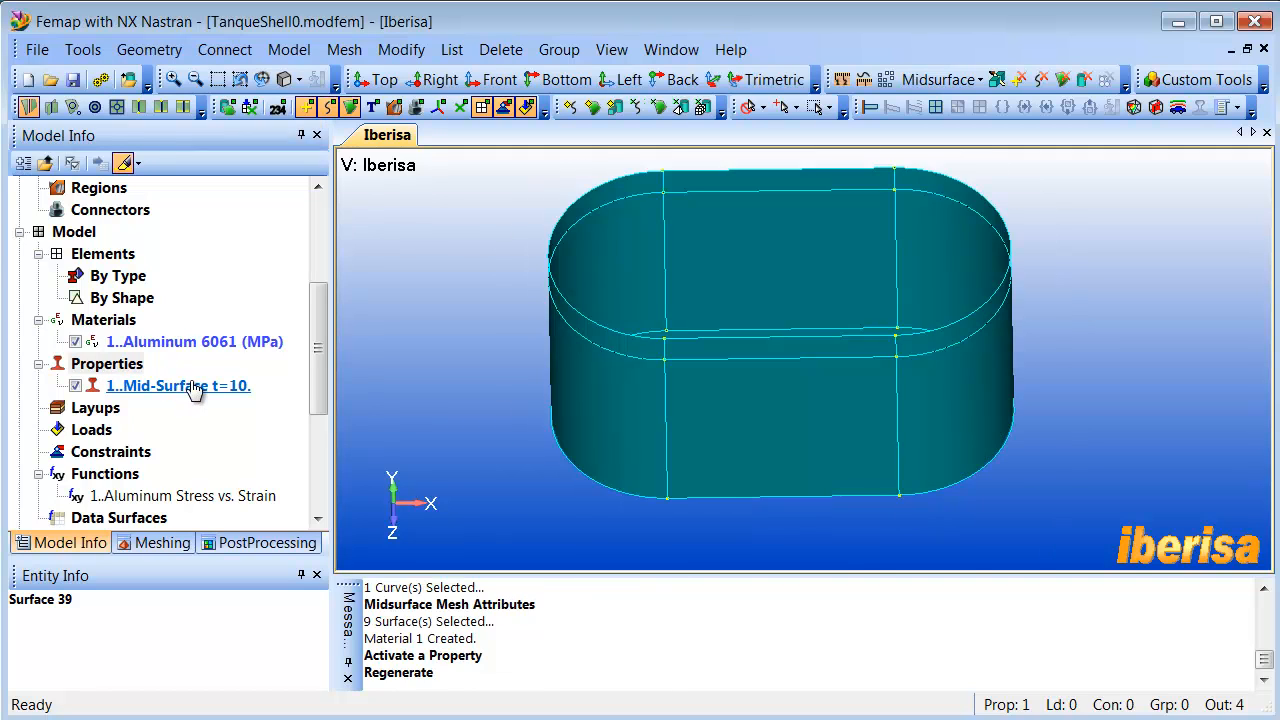
# - Retitle the mid-surface plate property as "Tanque e=10mm (CQUAD)"
pyautogui.click(193, 387)
pyautogui.rightClick(195, 388)
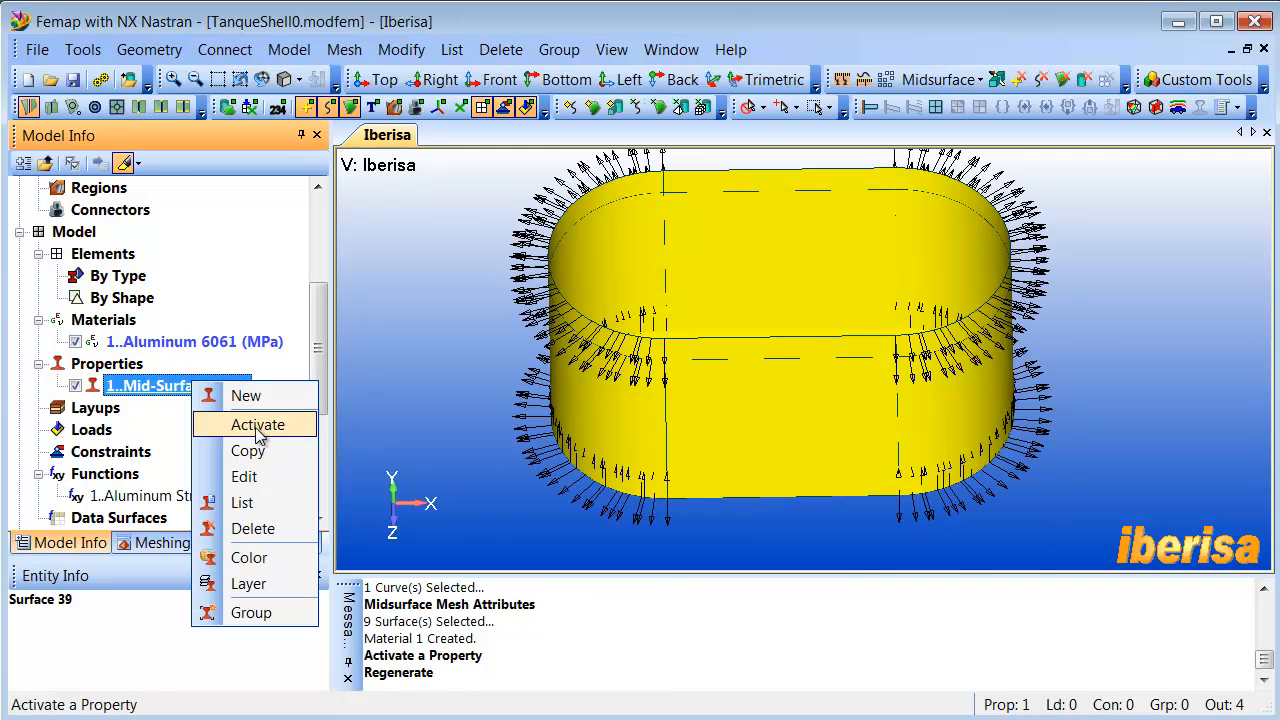
pyautogui.click(262, 477)
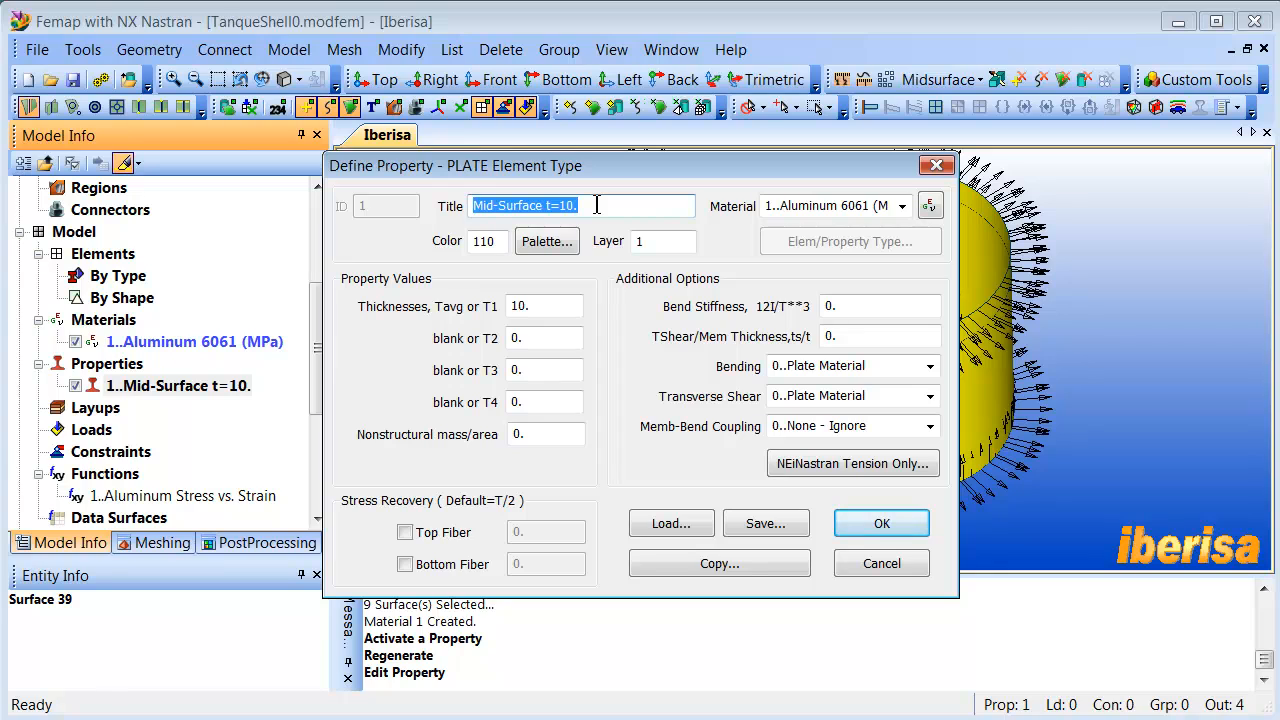
pyautogui.write('Tanque')
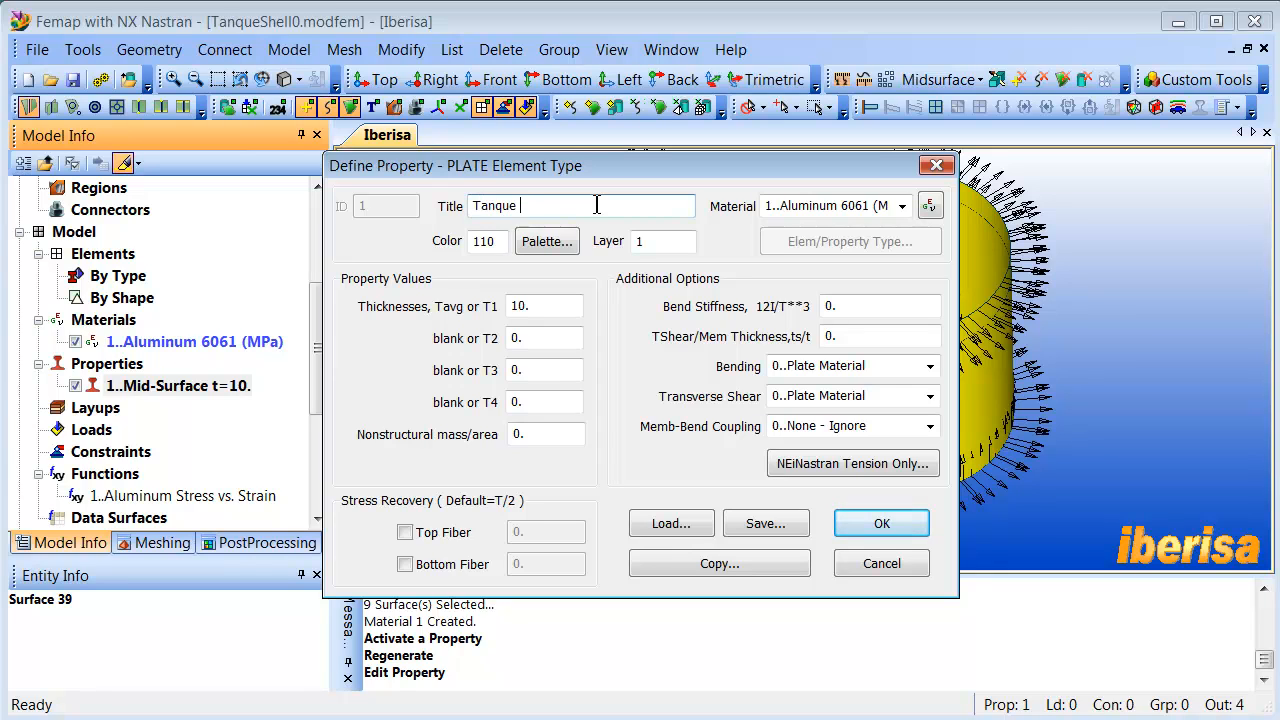
pyautogui.write(' e=10mm (CQUAD')
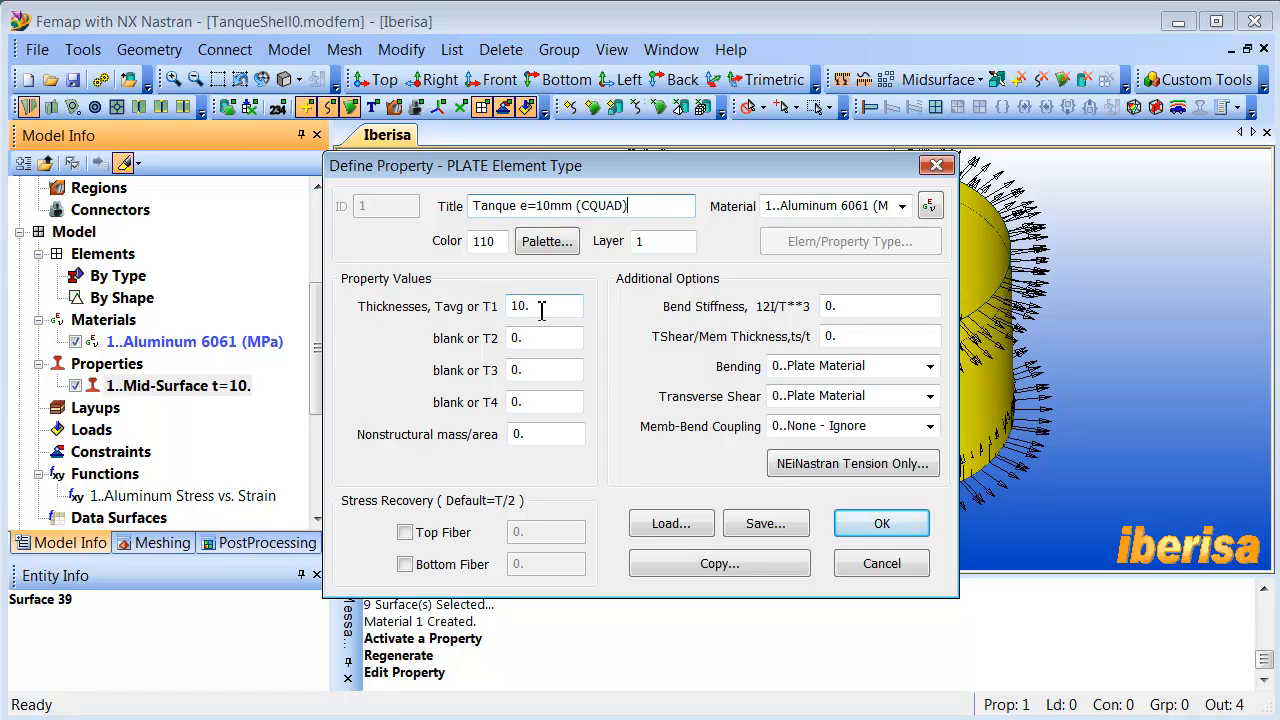
pyautogui.moveTo(541, 310); pyautogui.dragTo(506, 311)
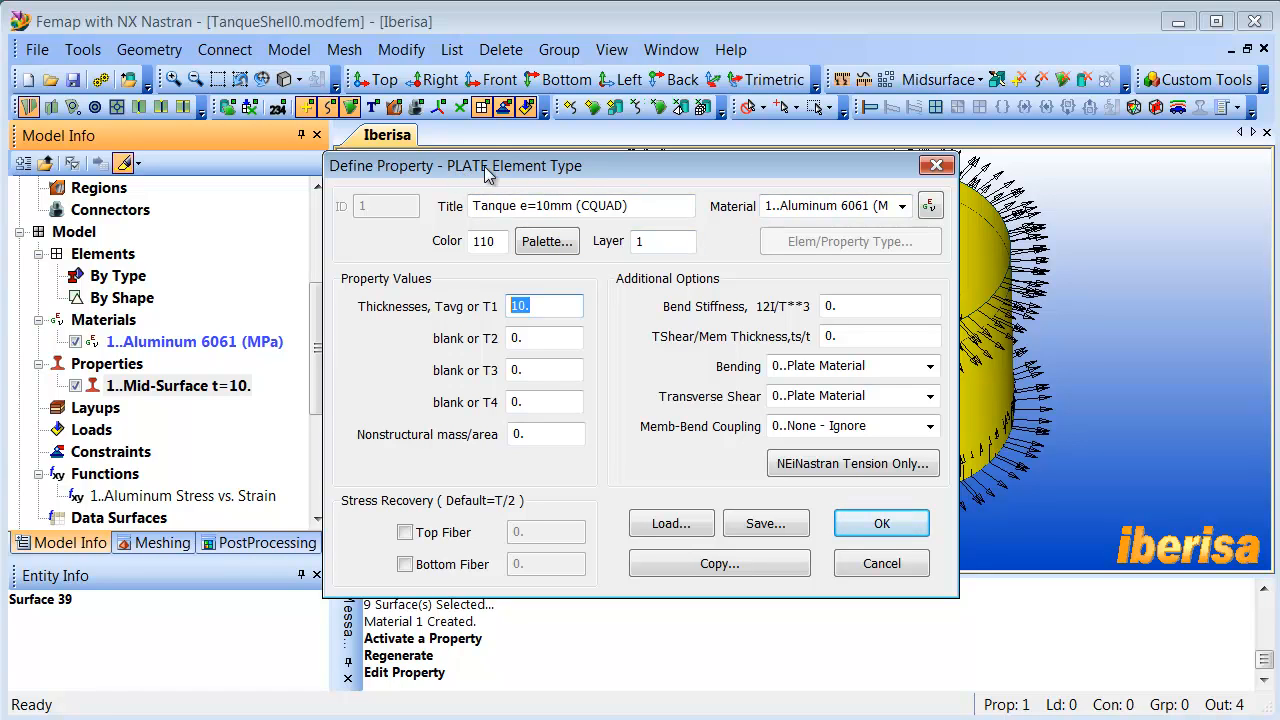
pyautogui.click(878, 524)
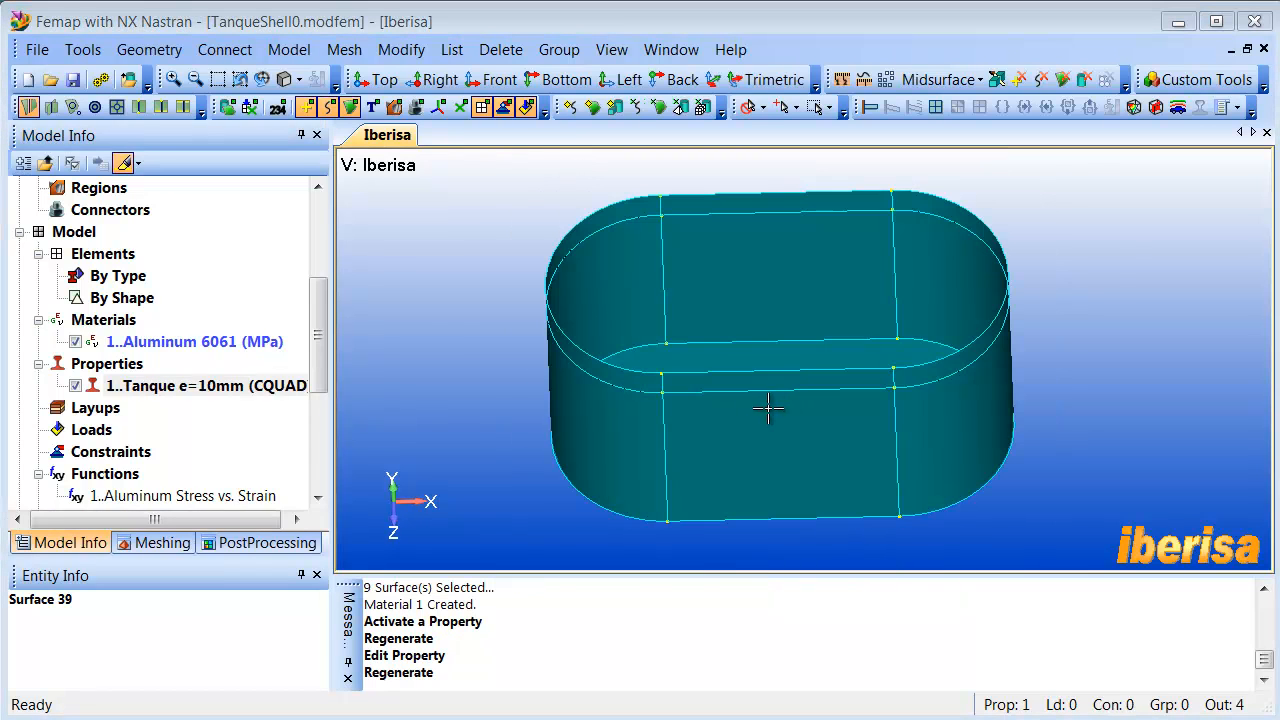
# - Collapse the messages pane to enlarge the model view and turn on the display of curve mesh sizes
pyautogui.moveTo(720, 389)
pyautogui.mouseDown(button='middle')
pyautogui.moveTo(723, 357)
pyautogui.moveTo(744, 353)
pyautogui.moveTo(743, 371)
pyautogui.mouseUp(button='middle')
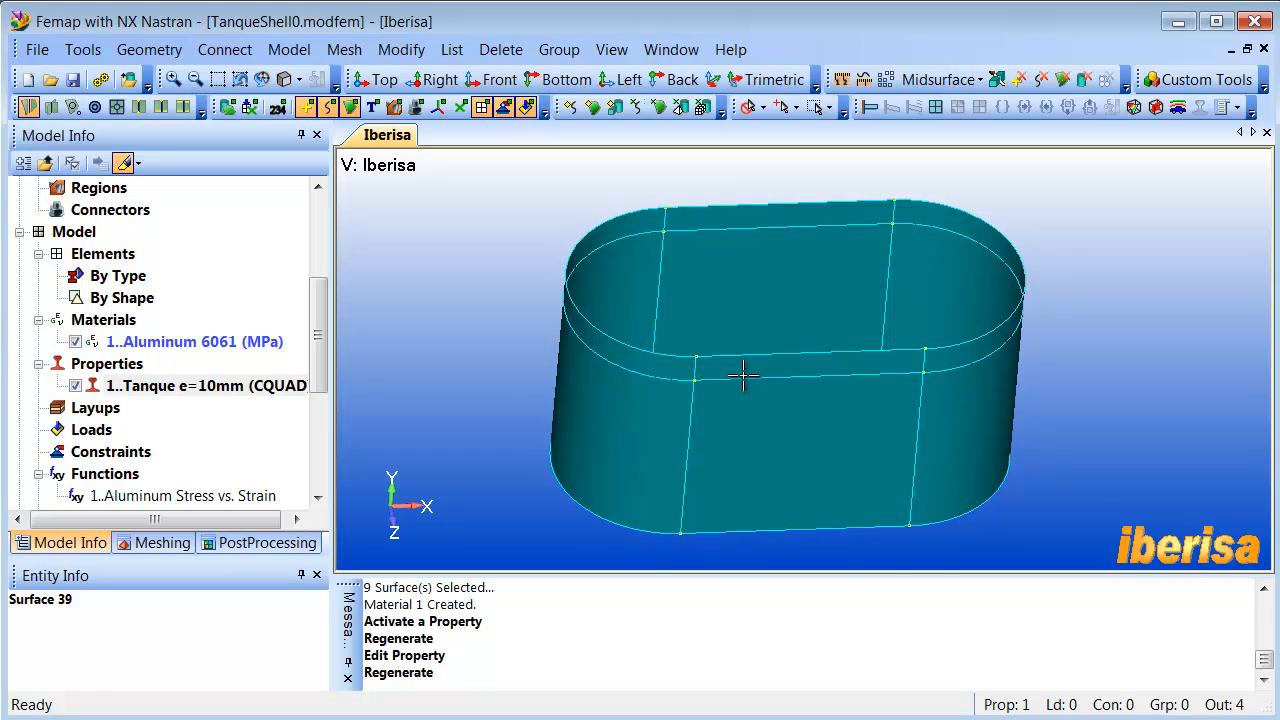
pyautogui.scroll(3, 743, 374)
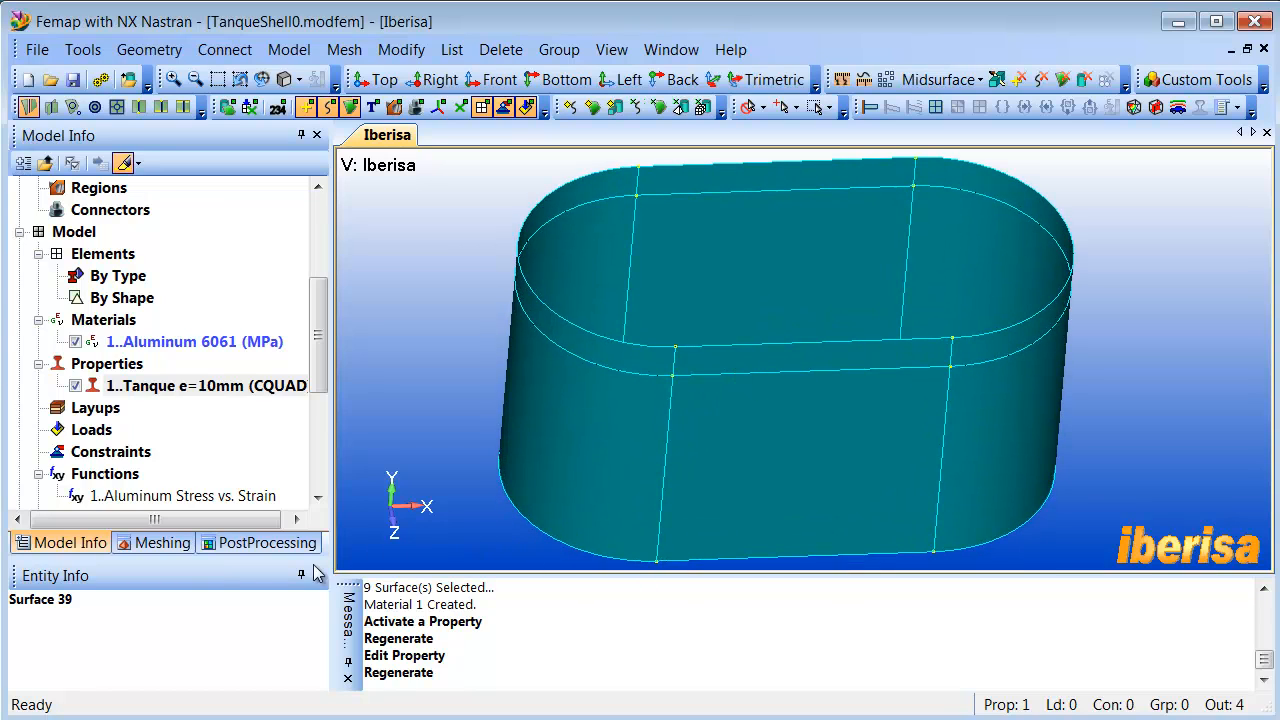
pyautogui.doubleClick(351, 636)
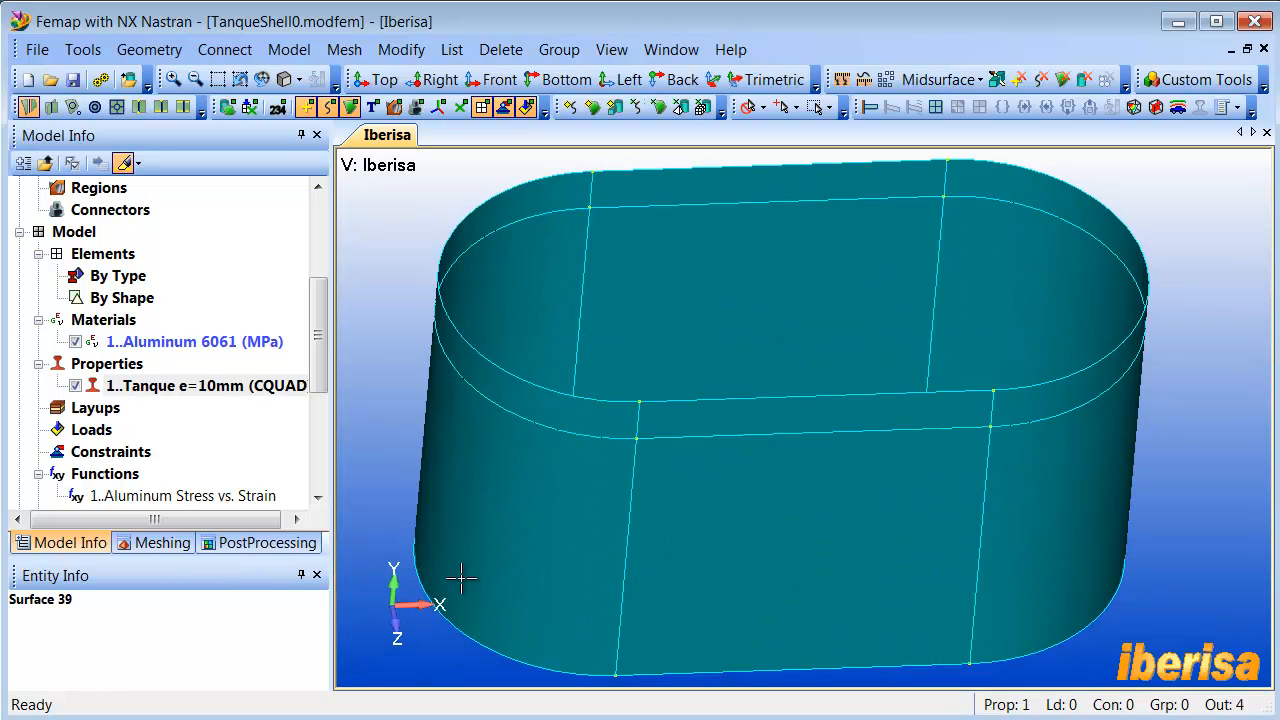
pyautogui.keyDown('ctrl'); pyautogui.moveTo(582, 497); pyautogui.dragTo(584, 491, button='middle'); pyautogui.keyUp('ctrl')
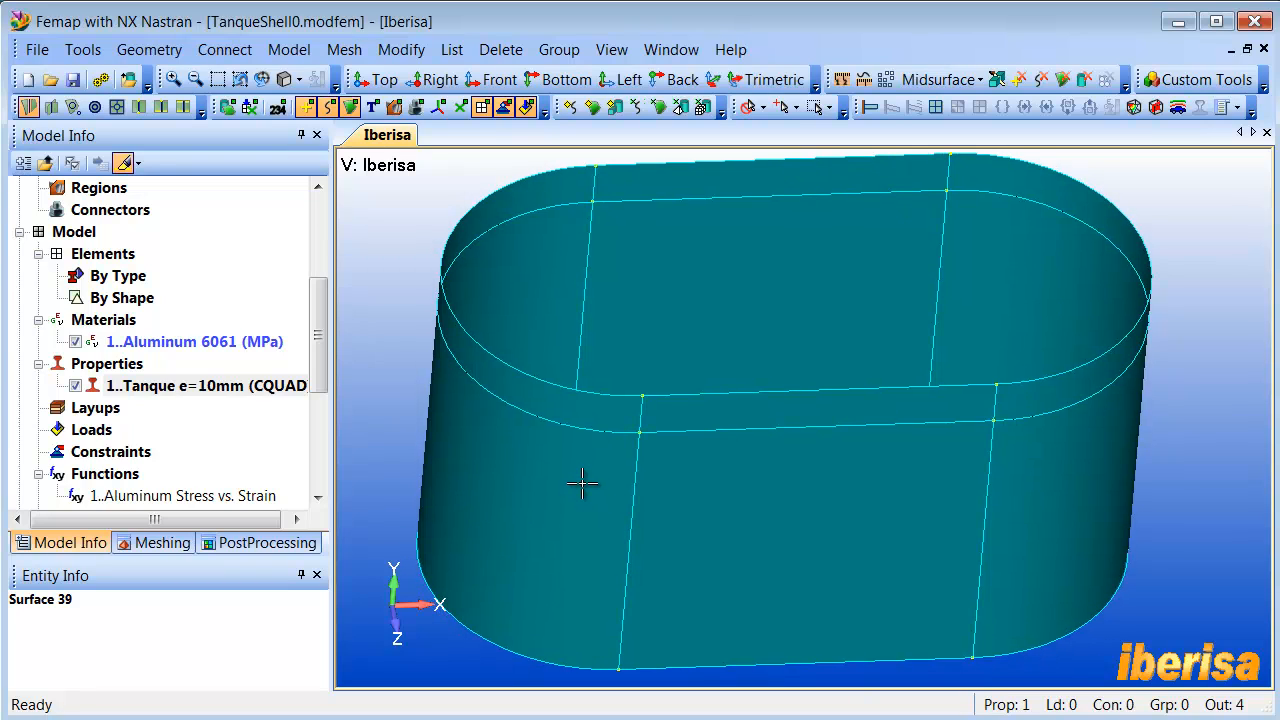
pyautogui.click(300, 80)
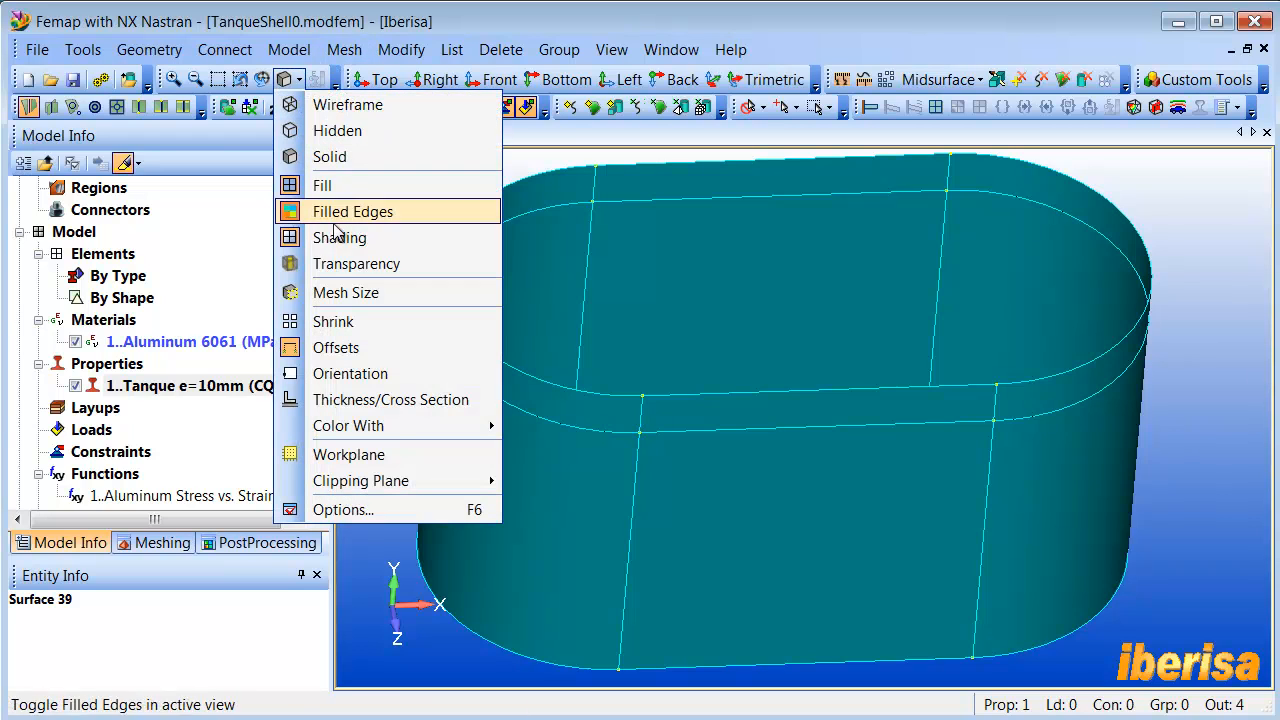
pyautogui.click(359, 293)
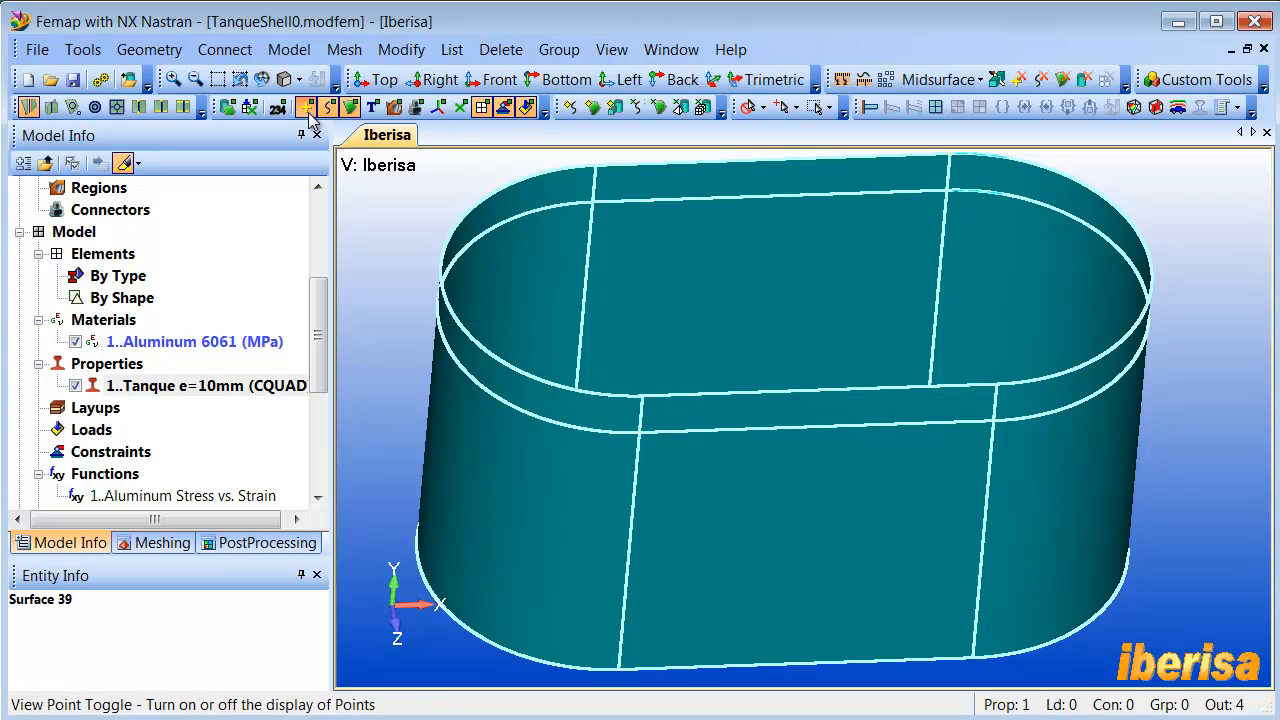
# - Inspect the mesh divisions up close where the water line meets the front wall's vertical edge, and fit the whole tank in view
pyautogui.click(218, 80)
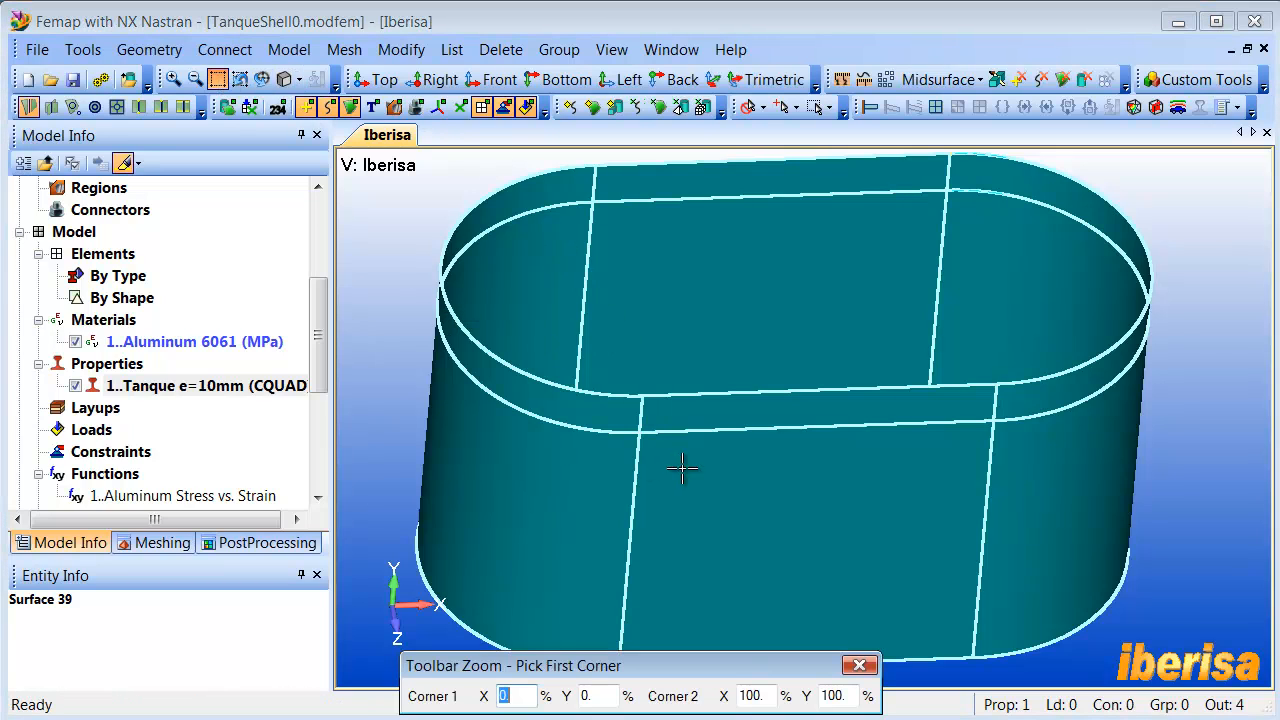
pyautogui.click(638, 436)
pyautogui.click(643, 441)
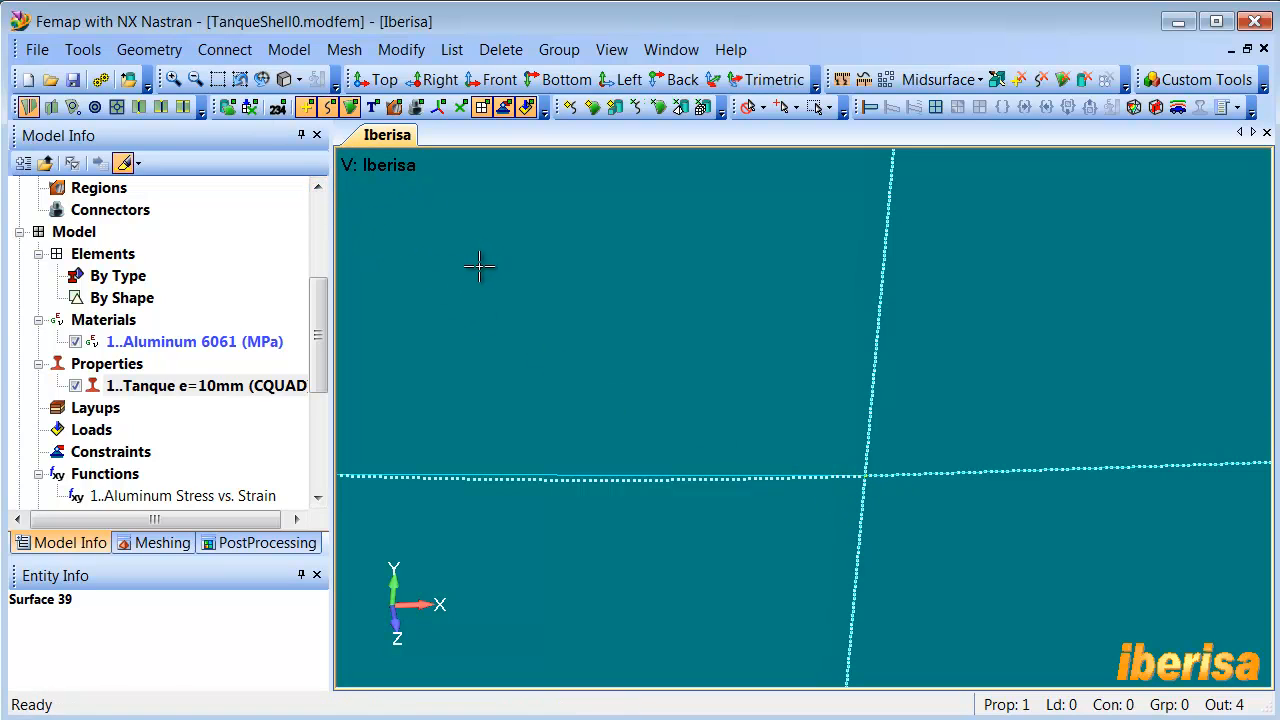
pyautogui.hotkey('ctrl', 'a')
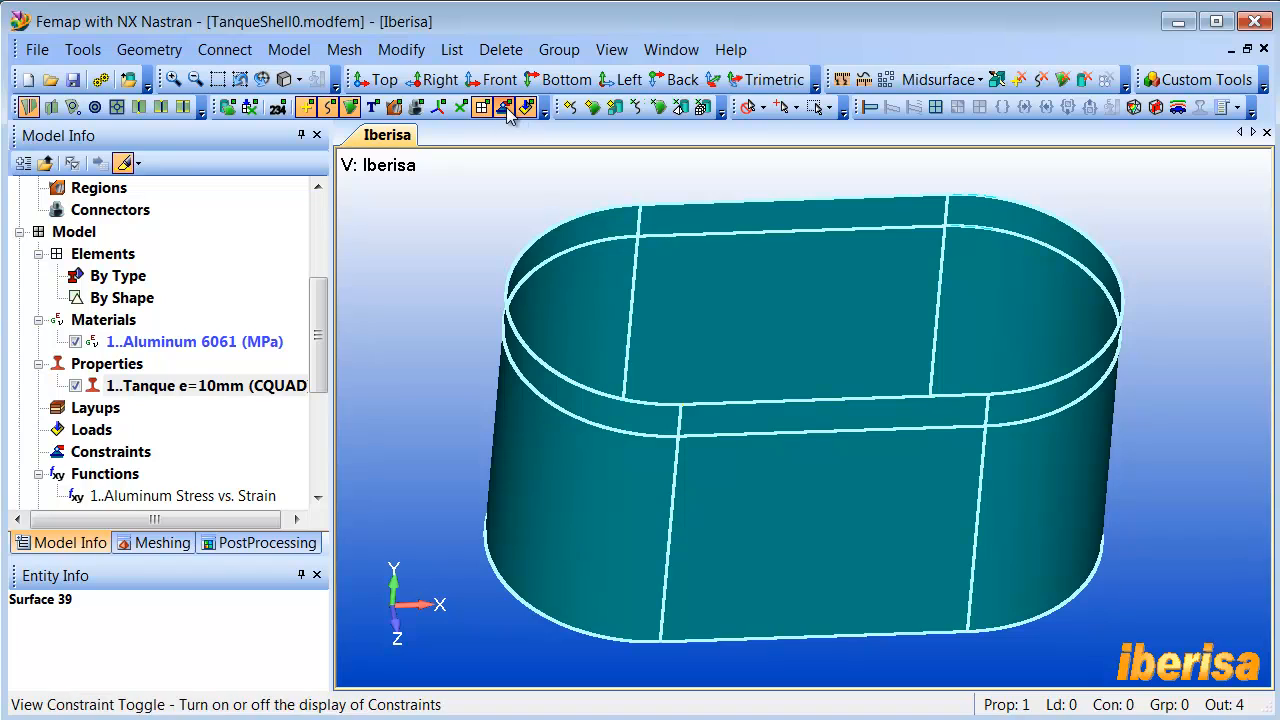
# - Set the mesh size on all tank surfaces with an element size of 10*10
pyautogui.moveTo(638, 288); pyautogui.dragTo(533, 347, button='middle')
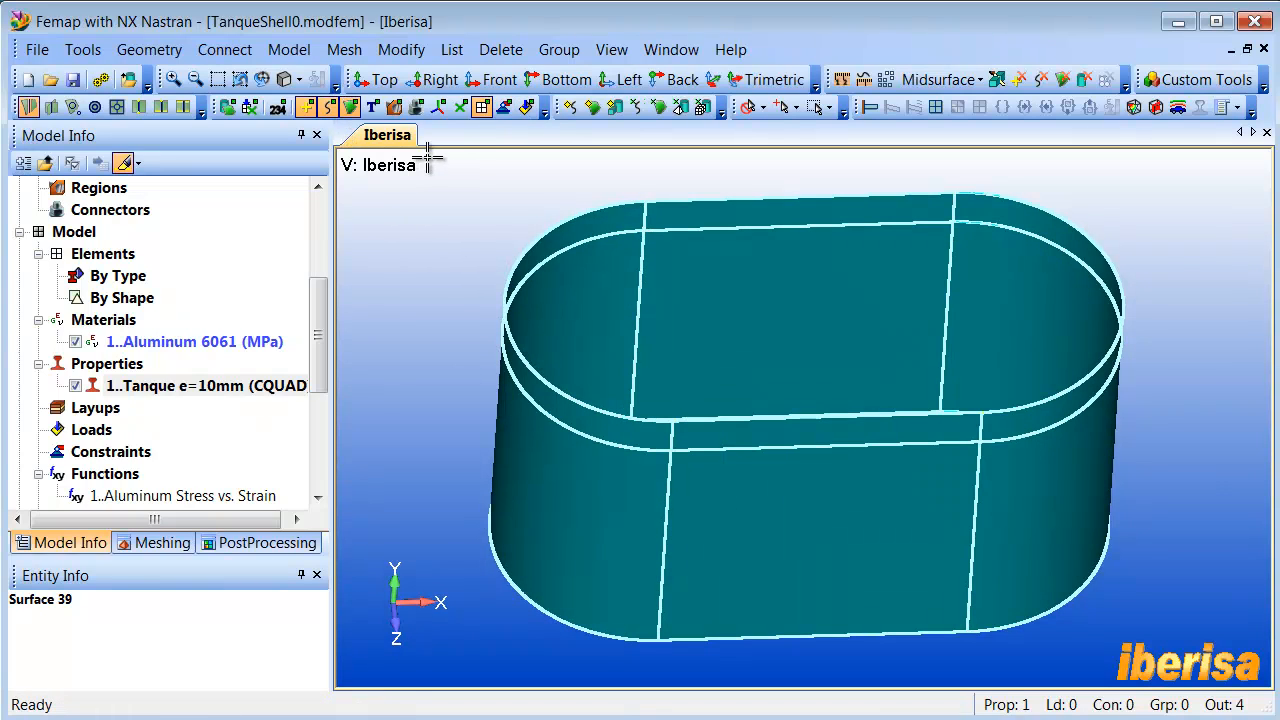
pyautogui.click(344, 49)
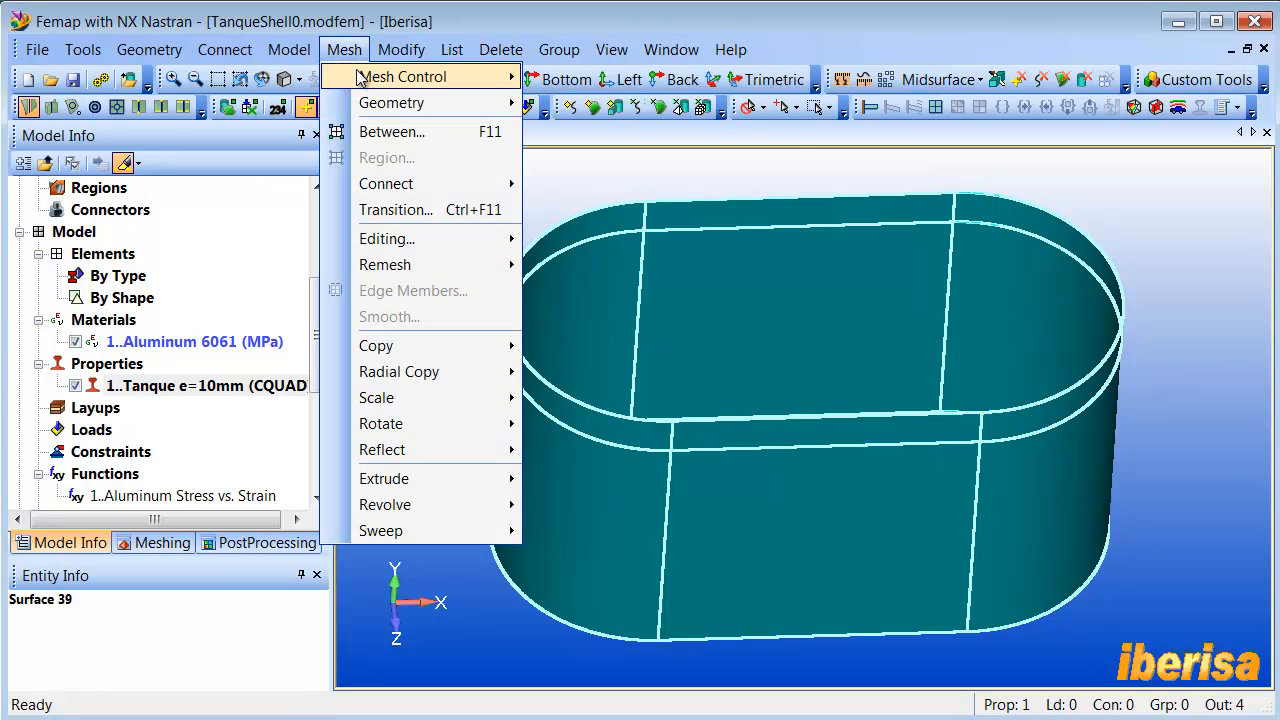
pyautogui.moveTo(360, 78)
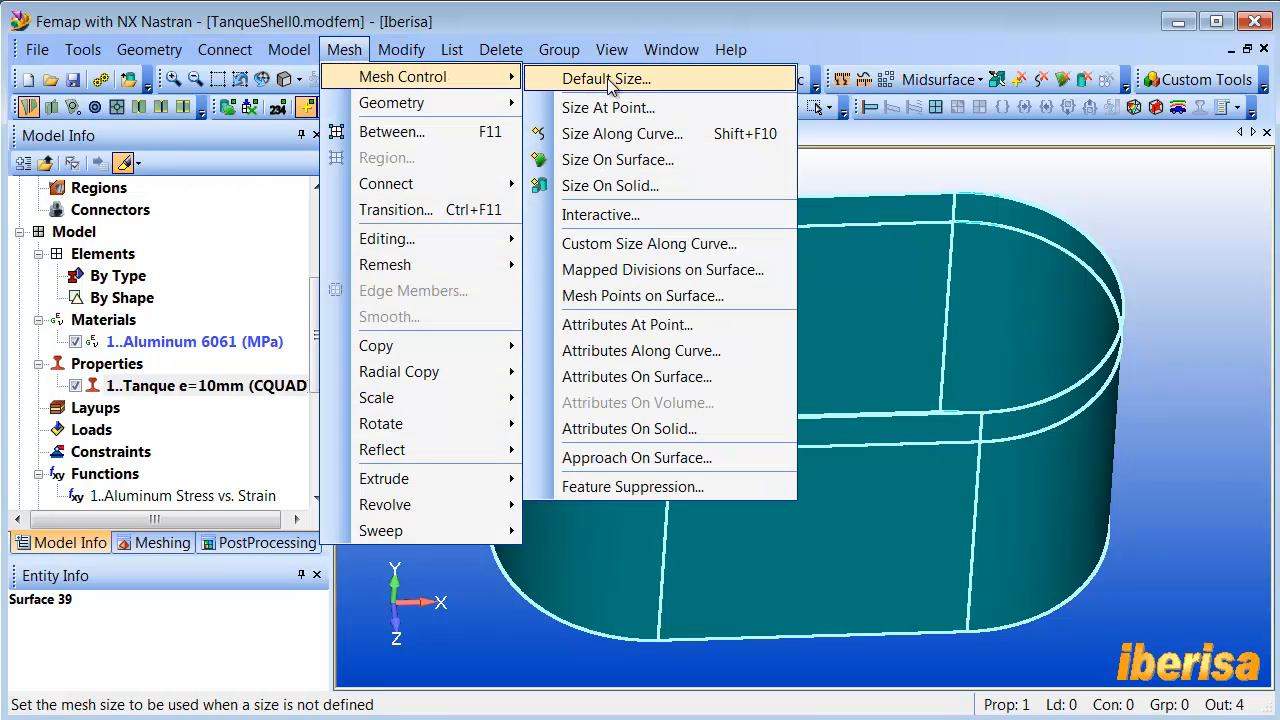
pyautogui.click(655, 160)
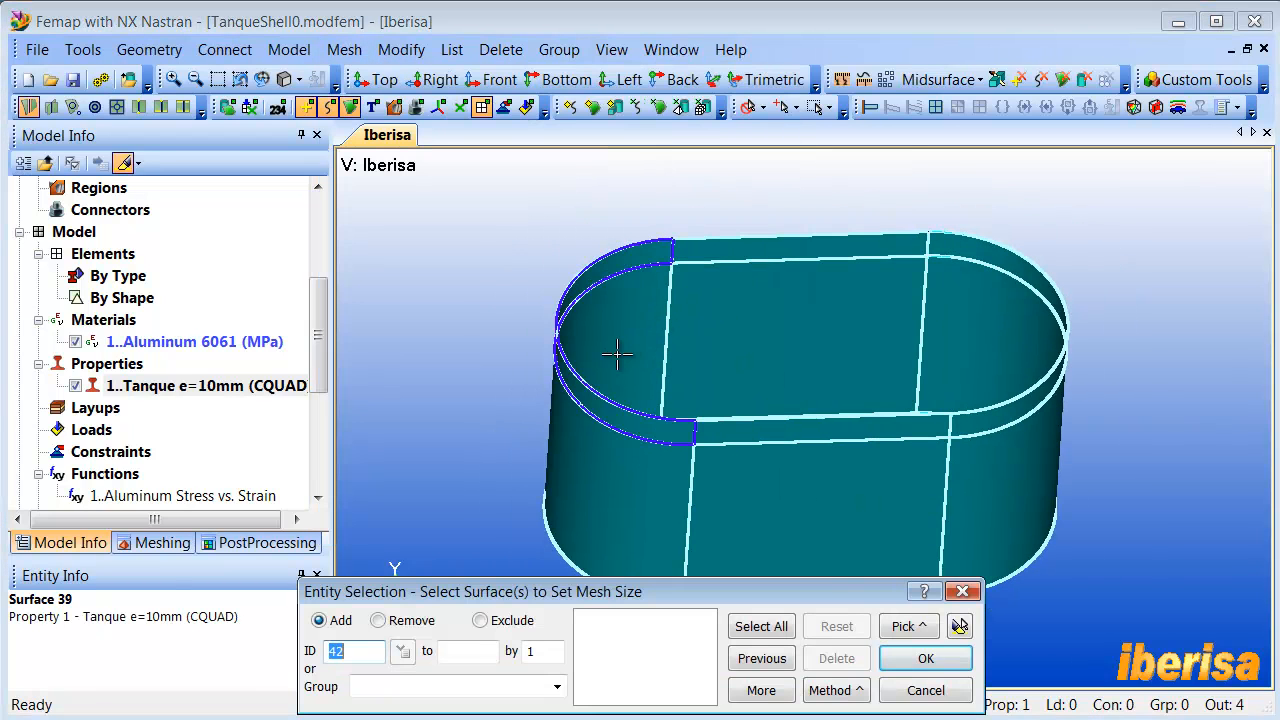
pyautogui.moveTo(486, 188); pyautogui.dragTo(1012, 628)
pyautogui.click(926, 658)
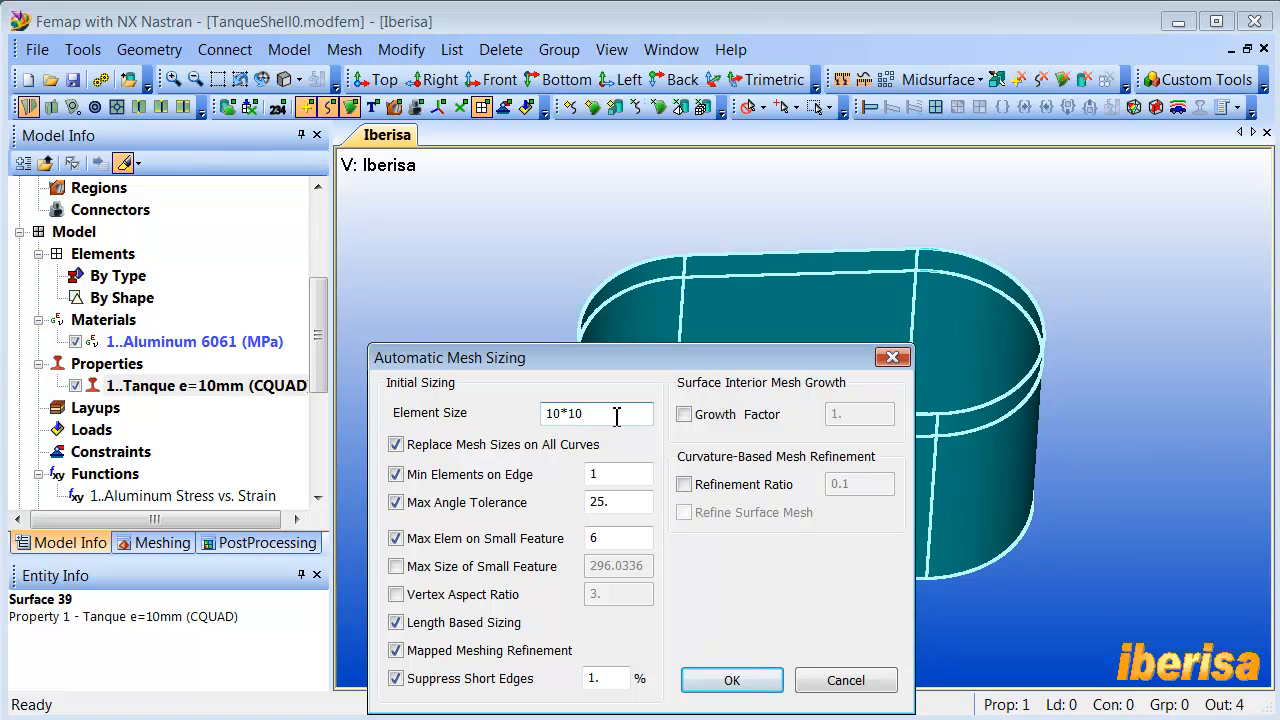
pyautogui.click(731, 680)
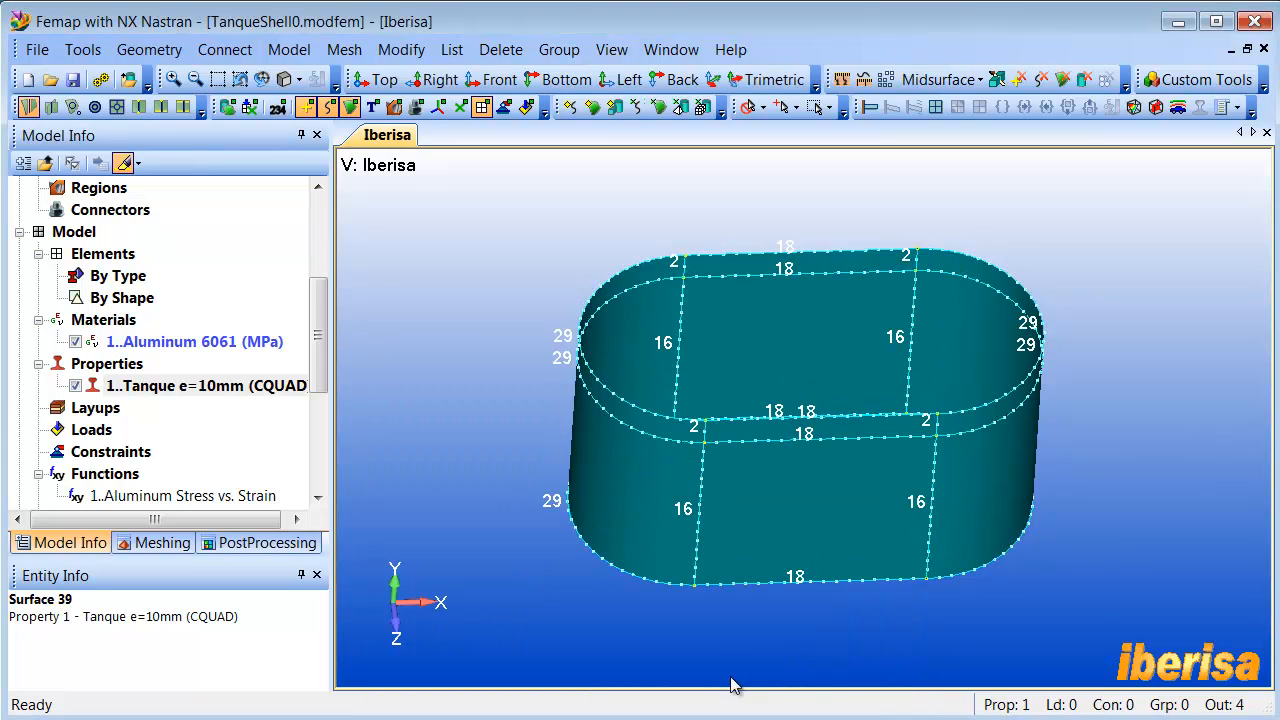
# - Mesh the previously selected tank surfaces using their meshing attributes
pyautogui.scroll(4, 690, 488)
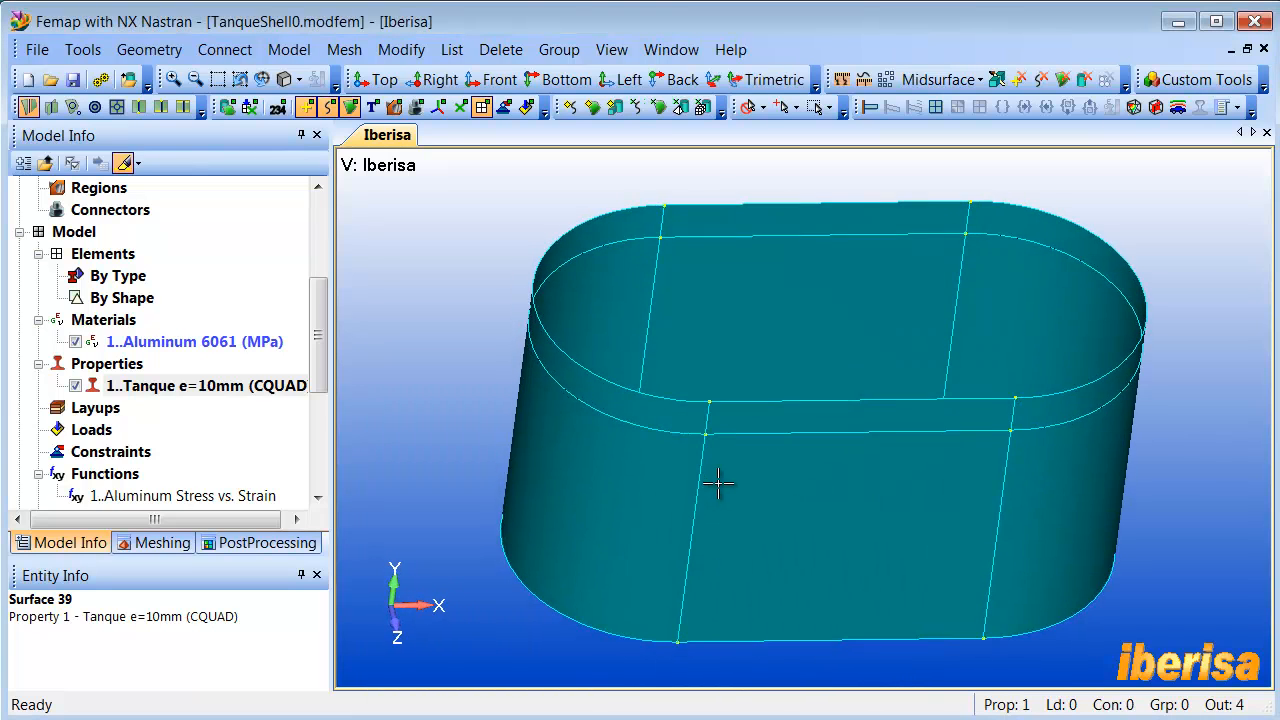
pyautogui.moveTo(718, 484); pyautogui.dragTo(744, 479, button='middle')
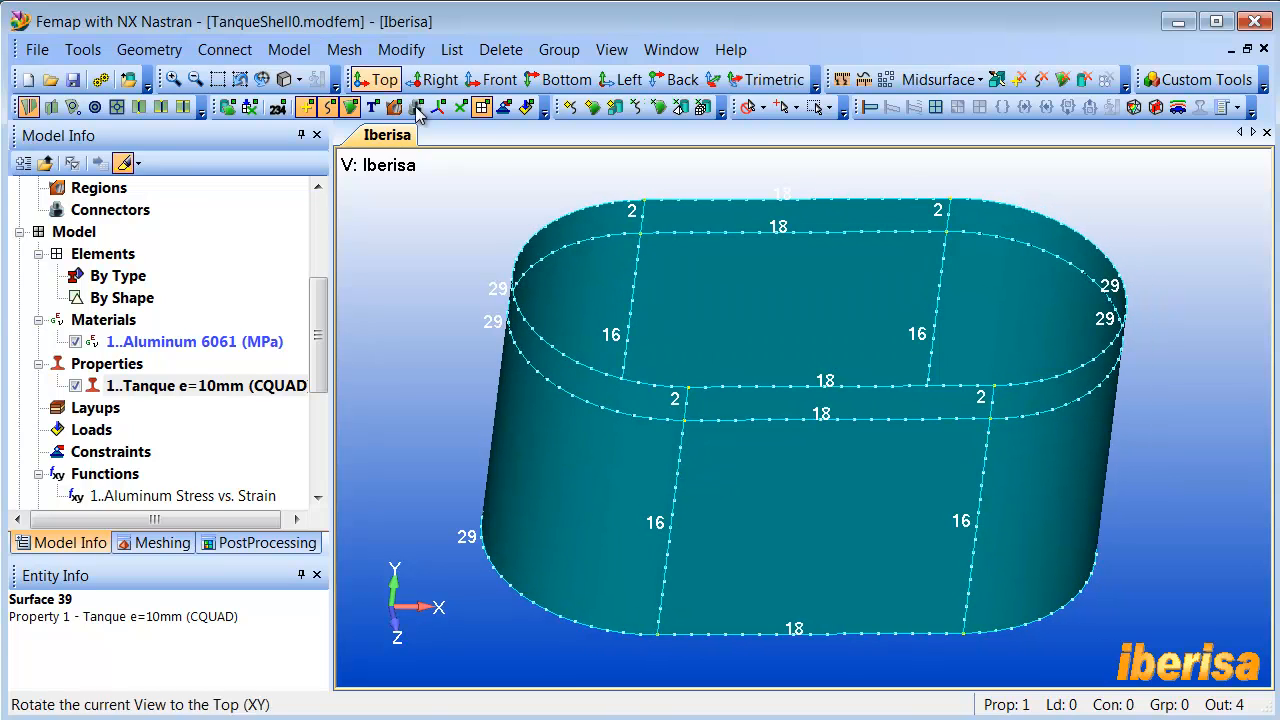
pyautogui.click(659, 115)
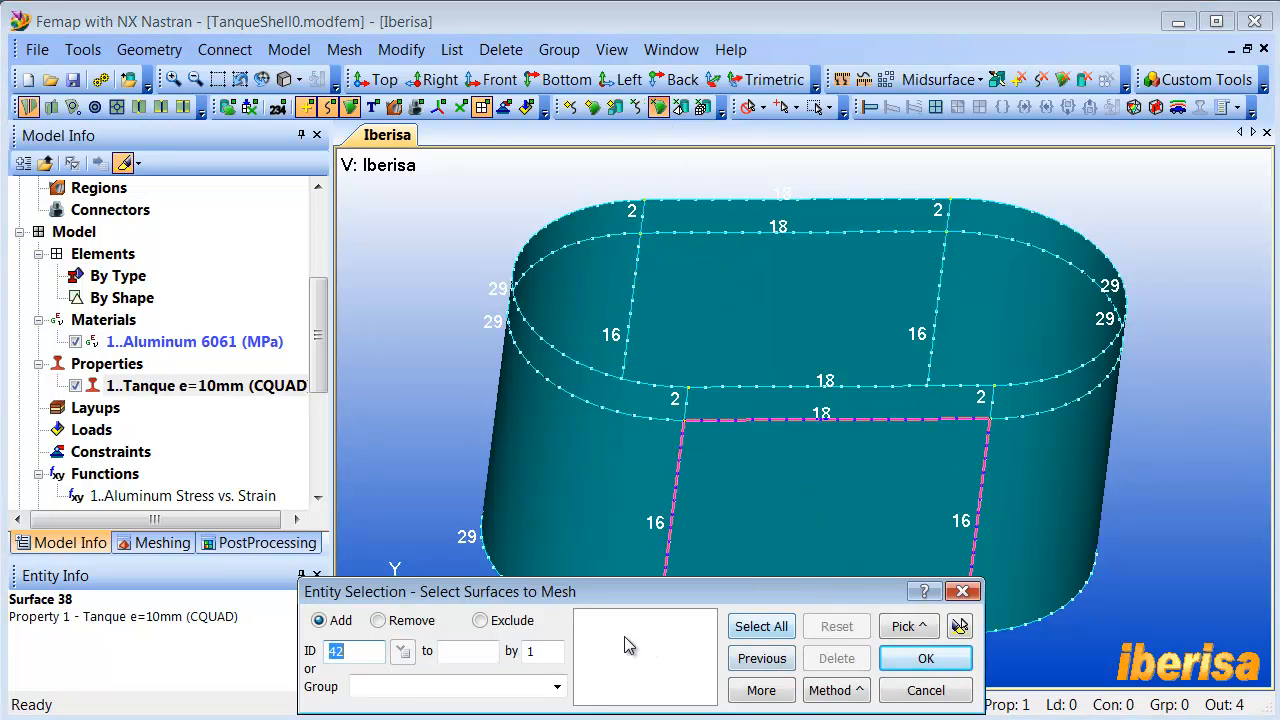
pyautogui.click(762, 658)
pyautogui.click(959, 627)
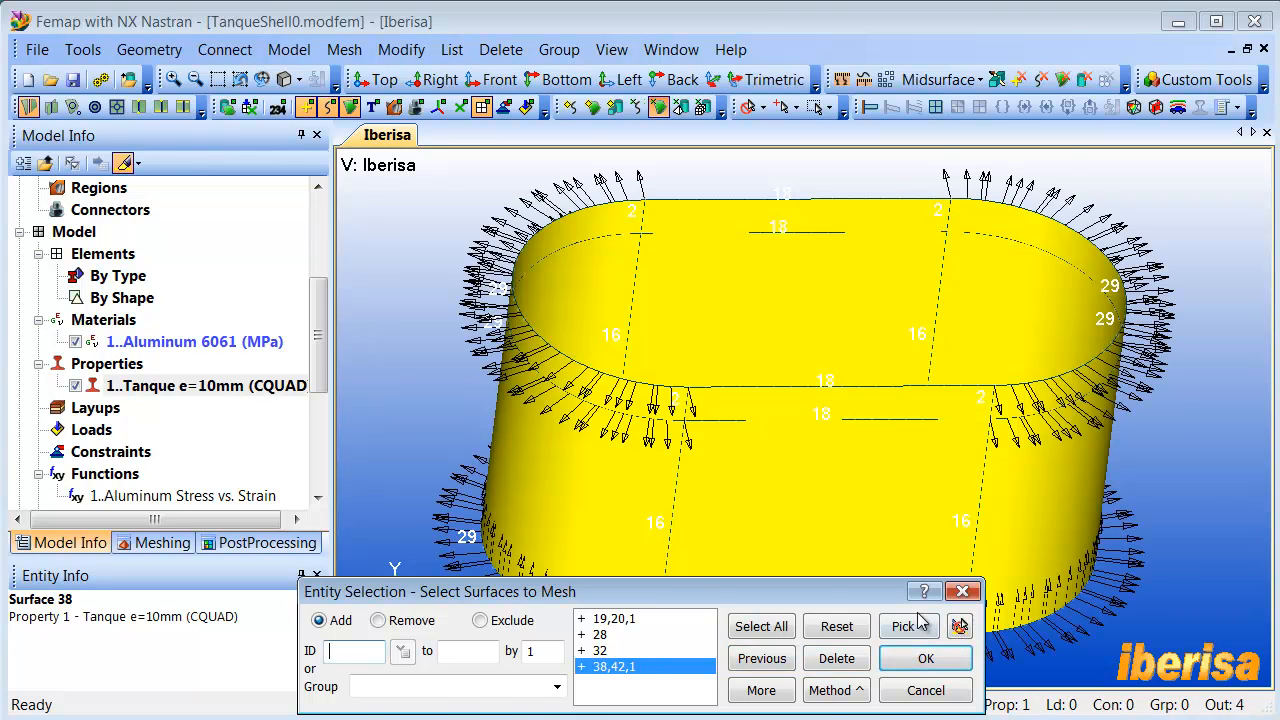
pyautogui.click(922, 659)
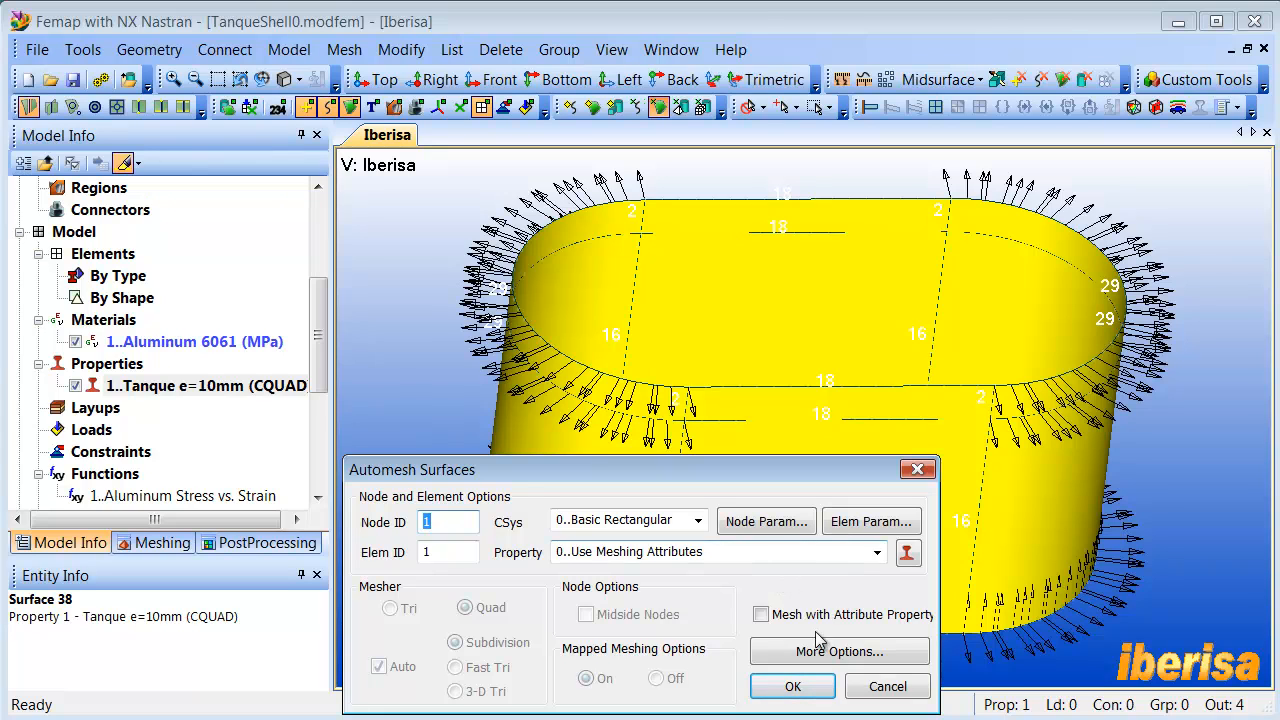
pyautogui.click(805, 690)
# - Display the mesh quality plot from the Meshing Toolbox and examine the tank base against the Jacobian quality settings
pyautogui.moveTo(770, 492); pyautogui.dragTo(744, 499, button='middle')
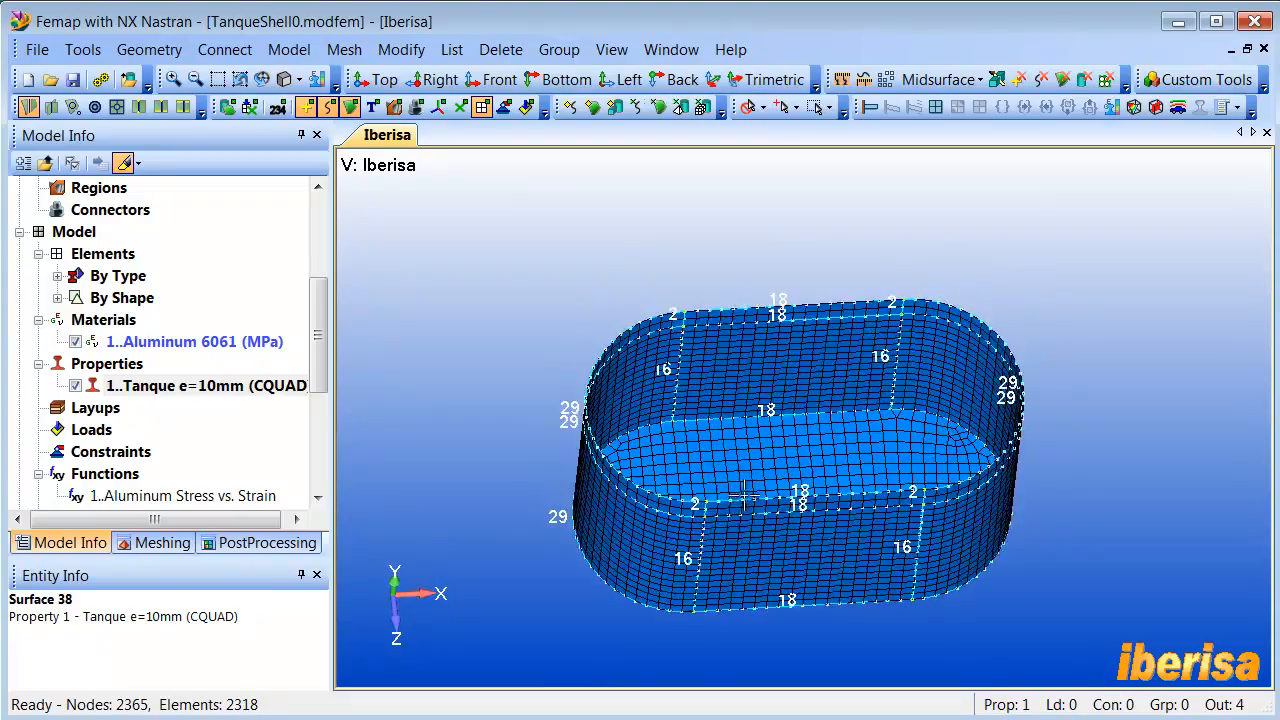
pyautogui.scroll(5, 746, 498)
pyautogui.moveTo(703, 450); pyautogui.dragTo(714, 306, button='middle')
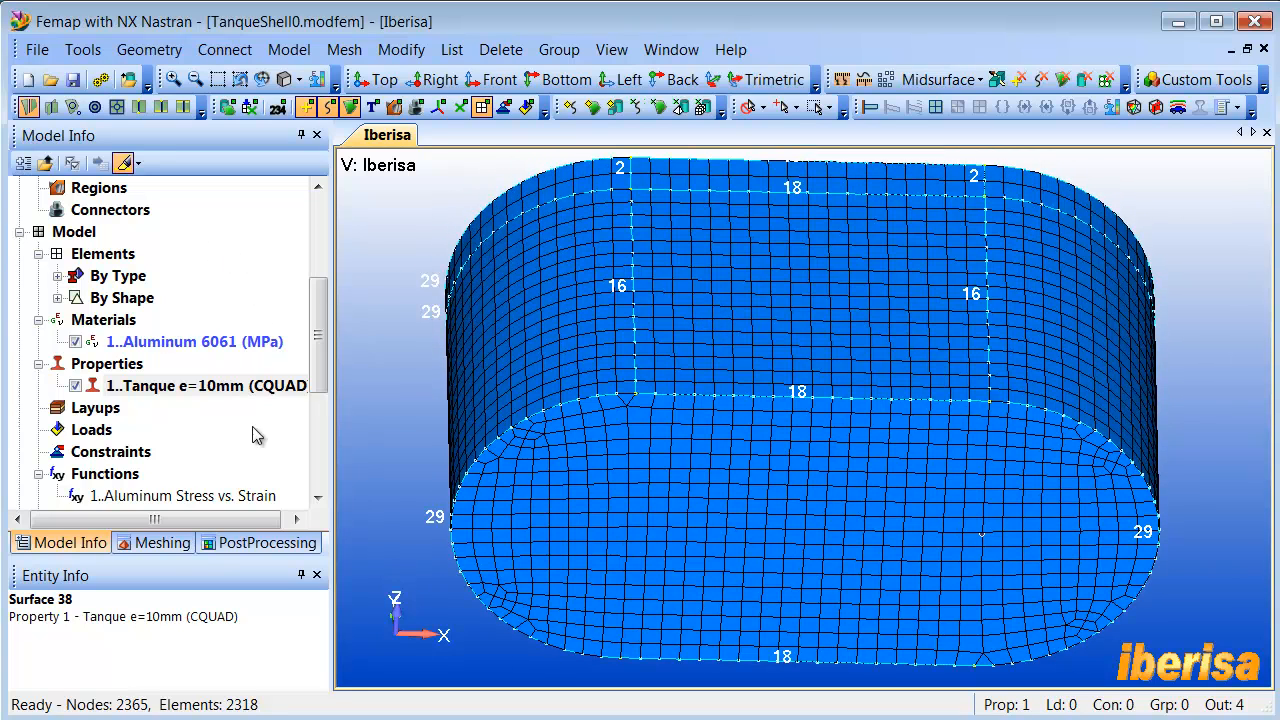
pyautogui.click(168, 543)
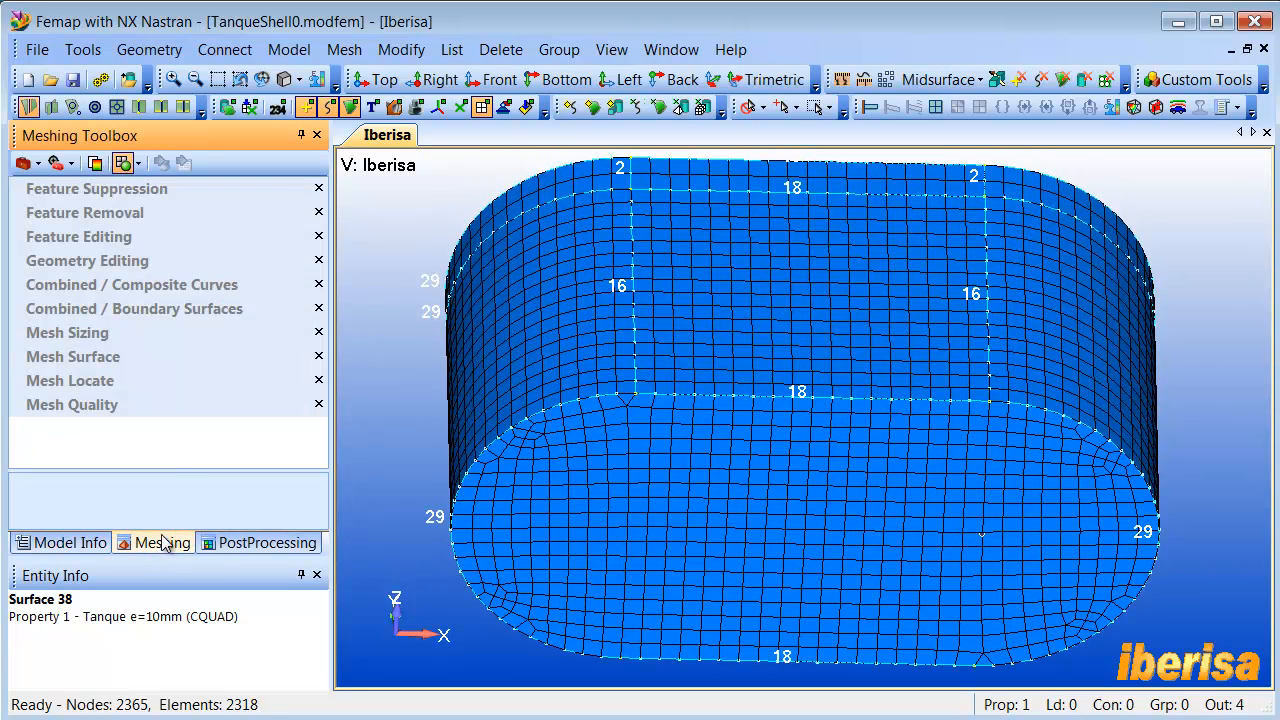
pyautogui.click(94, 164)
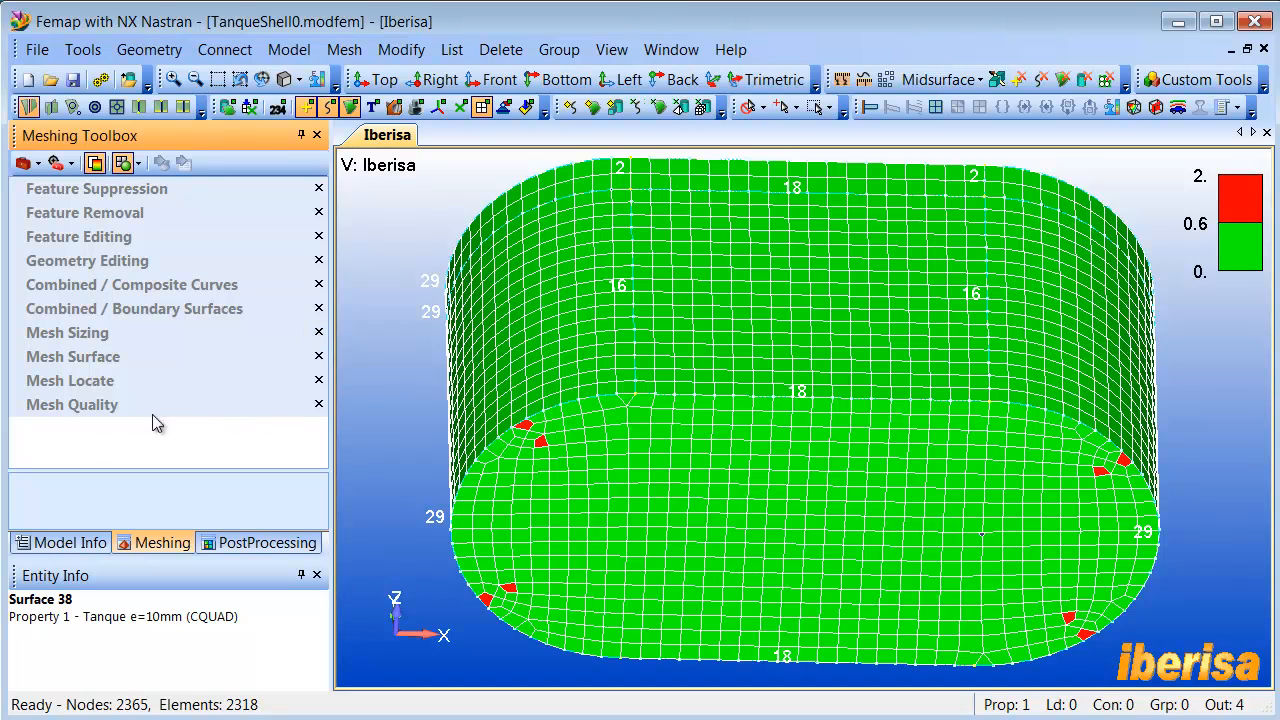
pyautogui.click(91, 405)
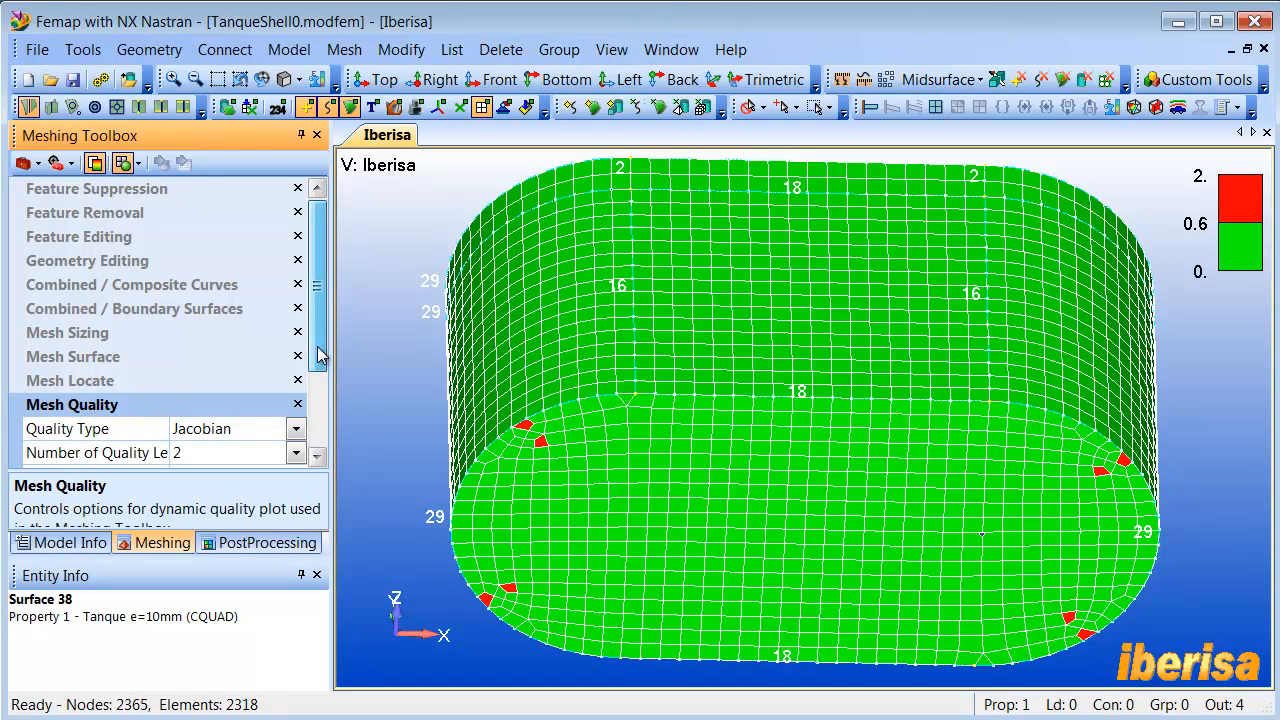
pyautogui.scroll(-2, 322, 411)
pyautogui.scroll(-1, 320, 411)
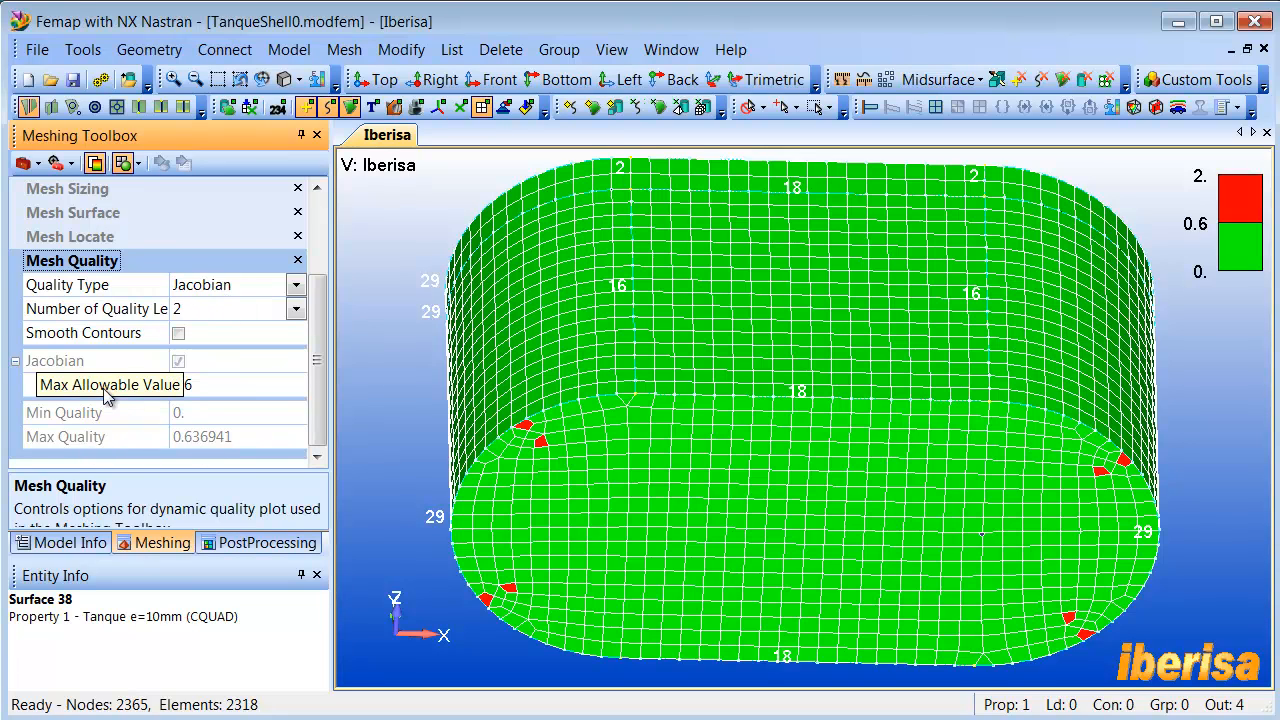
pyautogui.moveTo(168, 278); pyautogui.dragTo(191, 279)
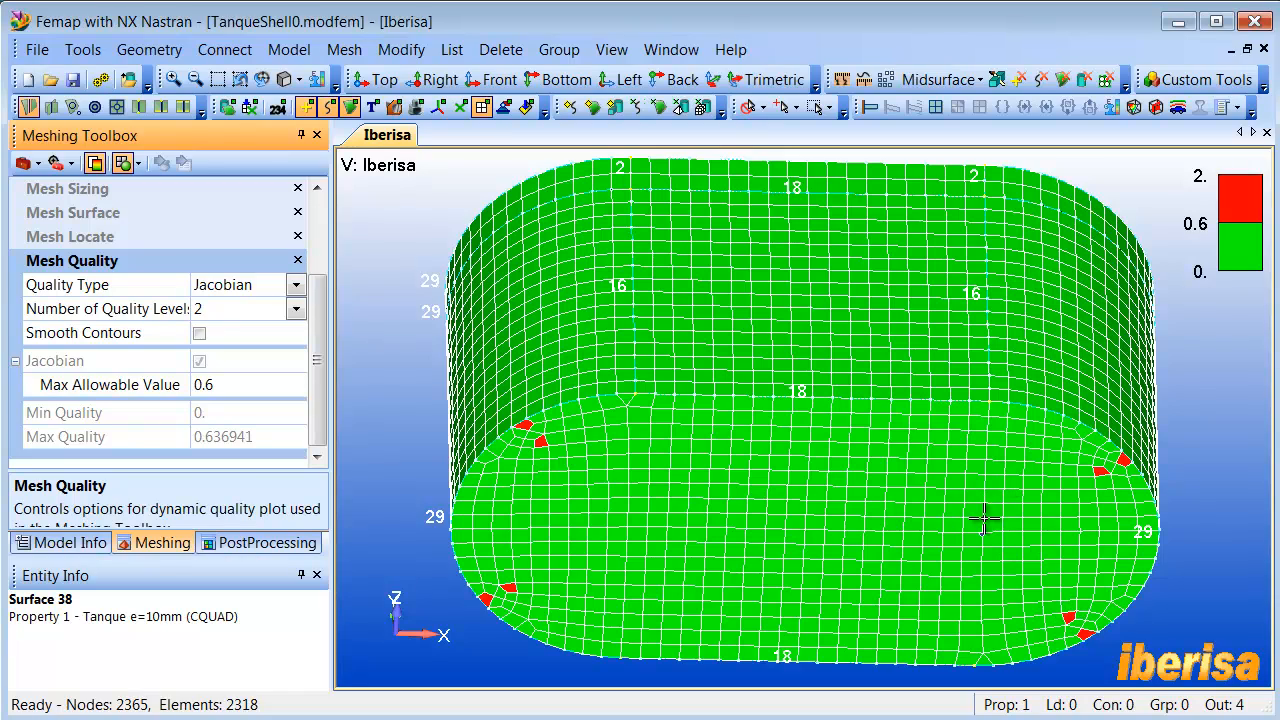
# - Undo the last meshing of the tank surfaces
pyautogui.moveTo(888, 473); pyautogui.dragTo(887, 463, button='middle')
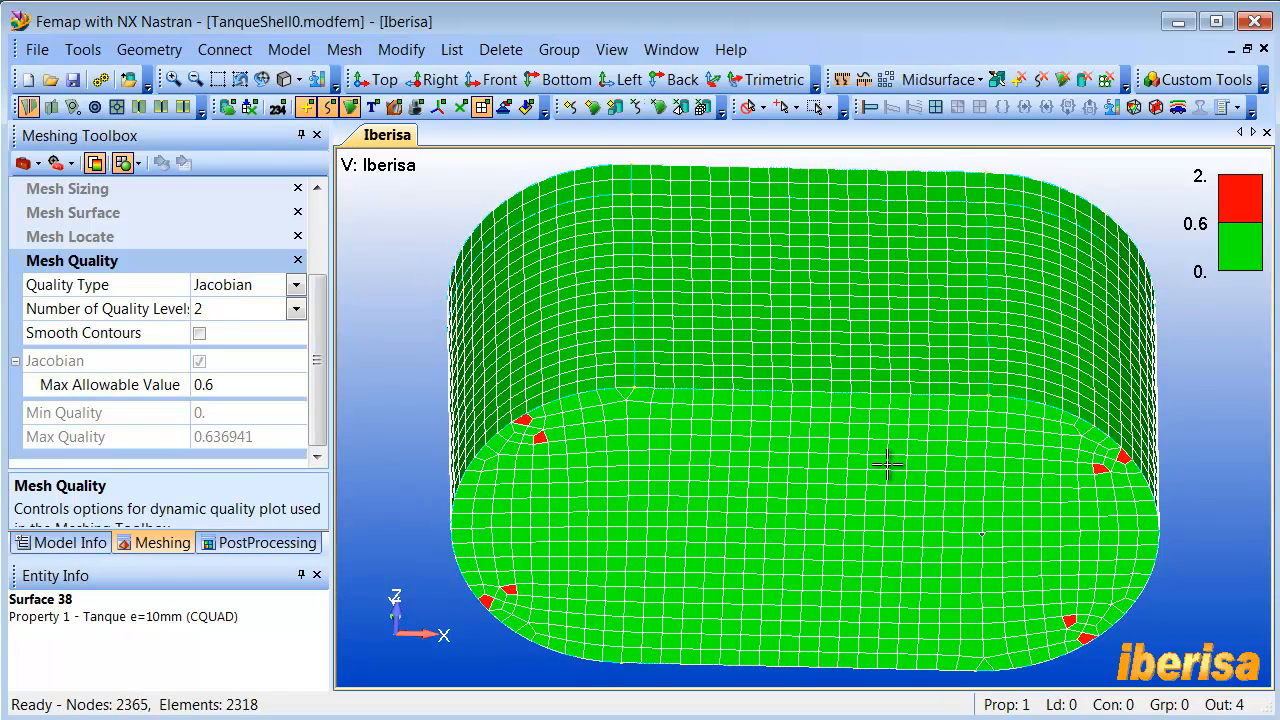
pyautogui.click(84, 50)
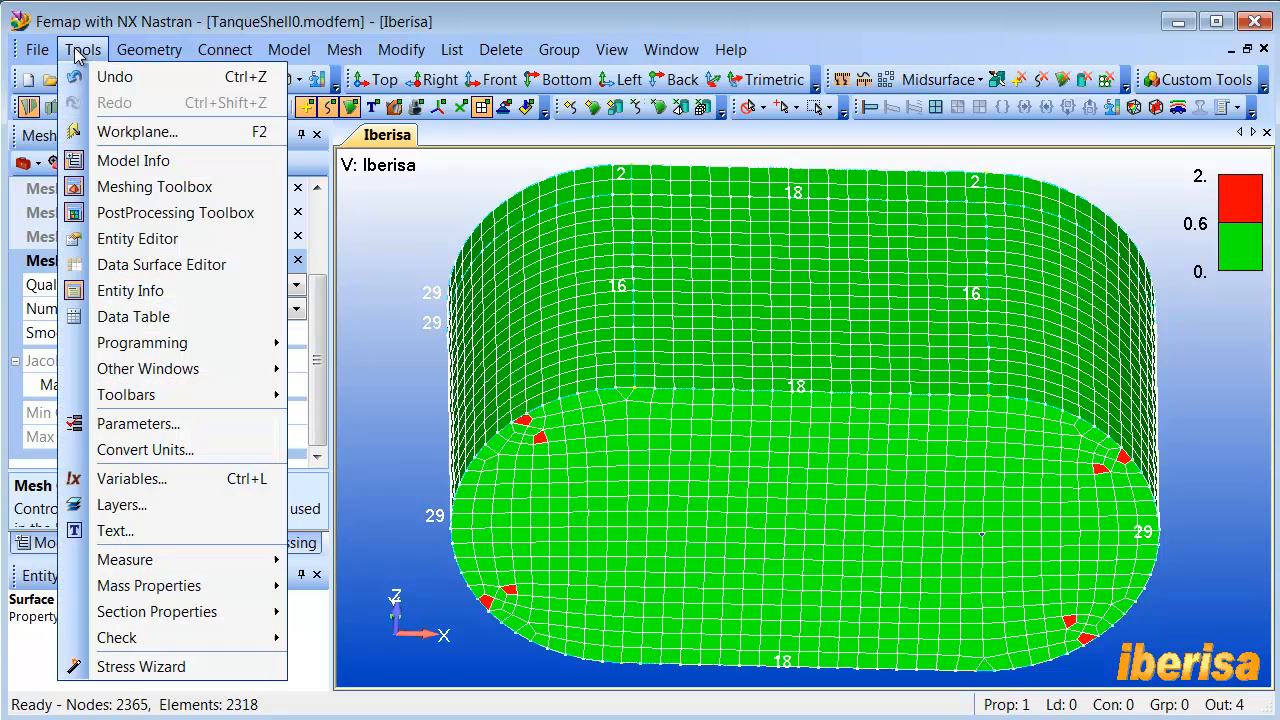
pyautogui.click(113, 78)
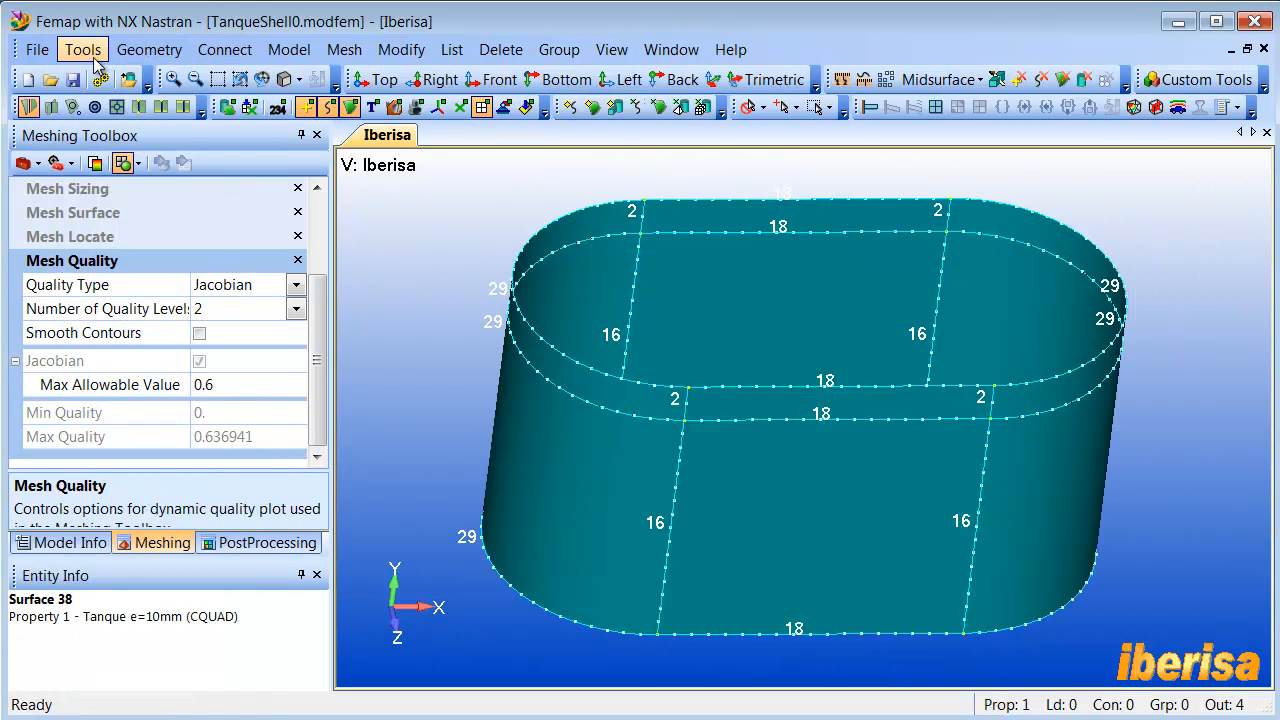
# - Start meshing surfaces by mesh size and reuse the previous selection of all tank surfaces, highlighting it to check
pyautogui.moveTo(491, 291); pyautogui.dragTo(631, 318, button='middle')
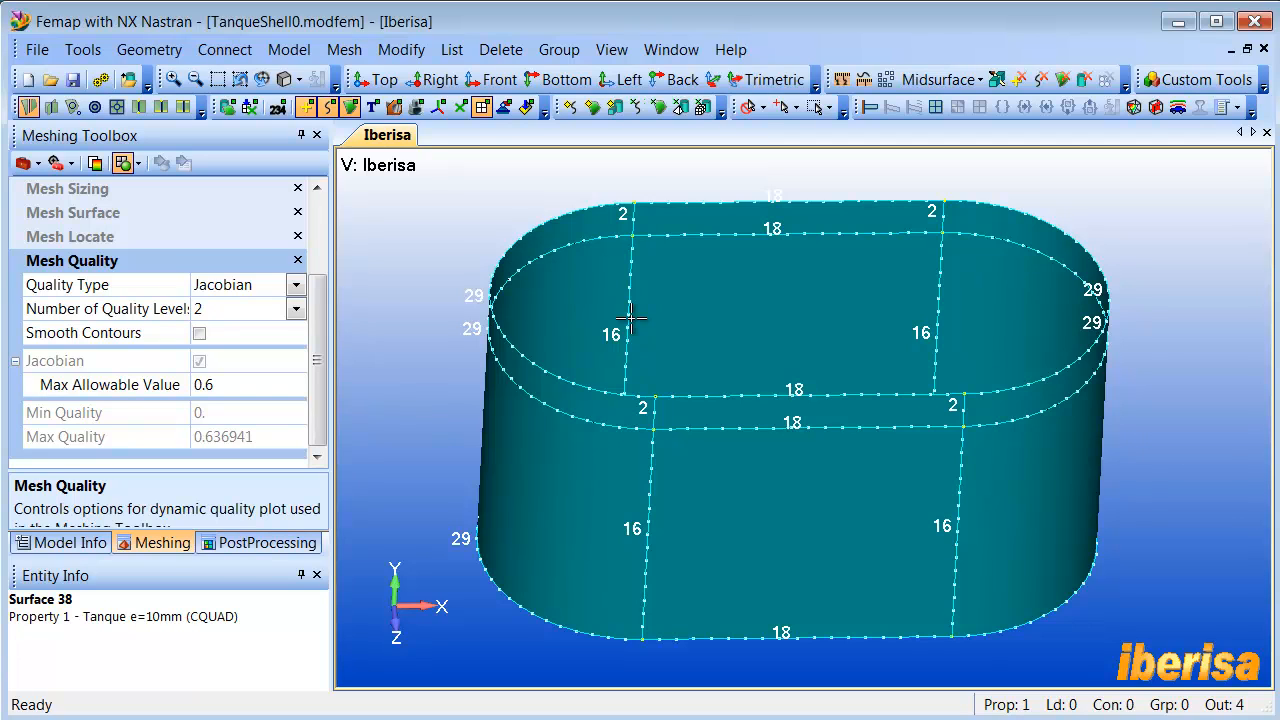
pyautogui.moveTo(669, 299); pyautogui.dragTo(671, 283, button='middle')
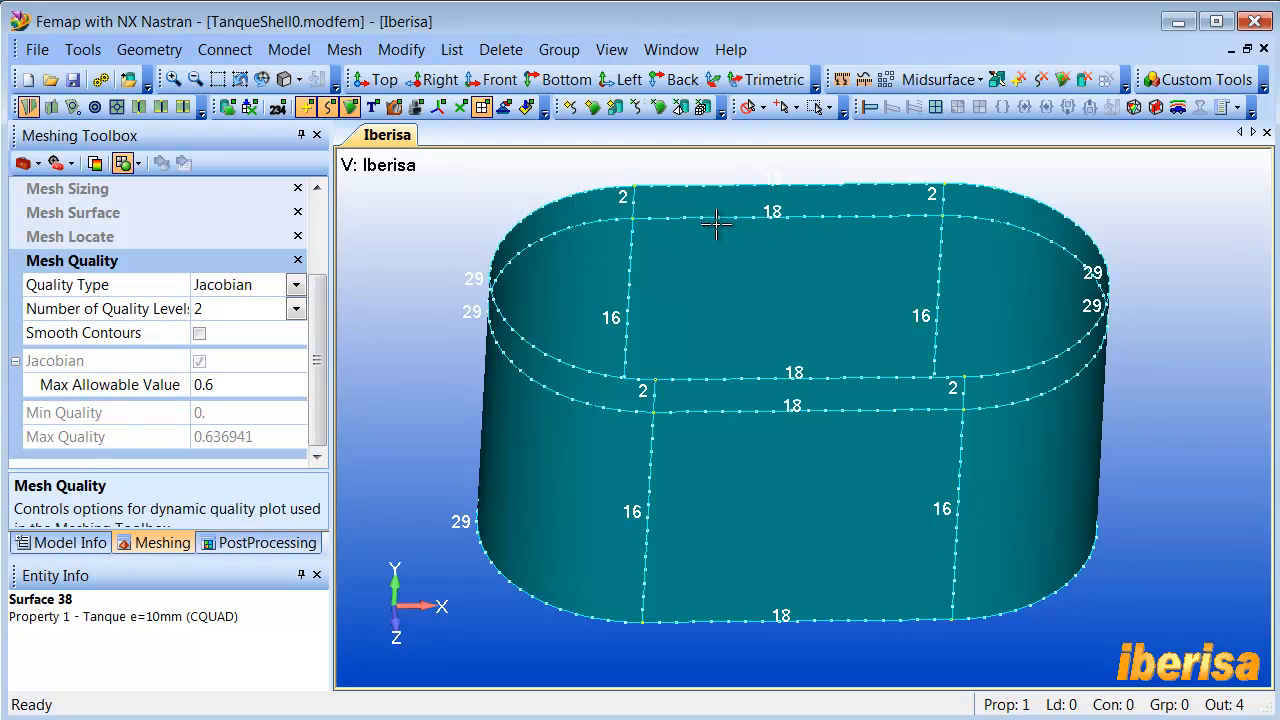
pyautogui.moveTo(686, 214); pyautogui.dragTo(678, 231, button='middle')
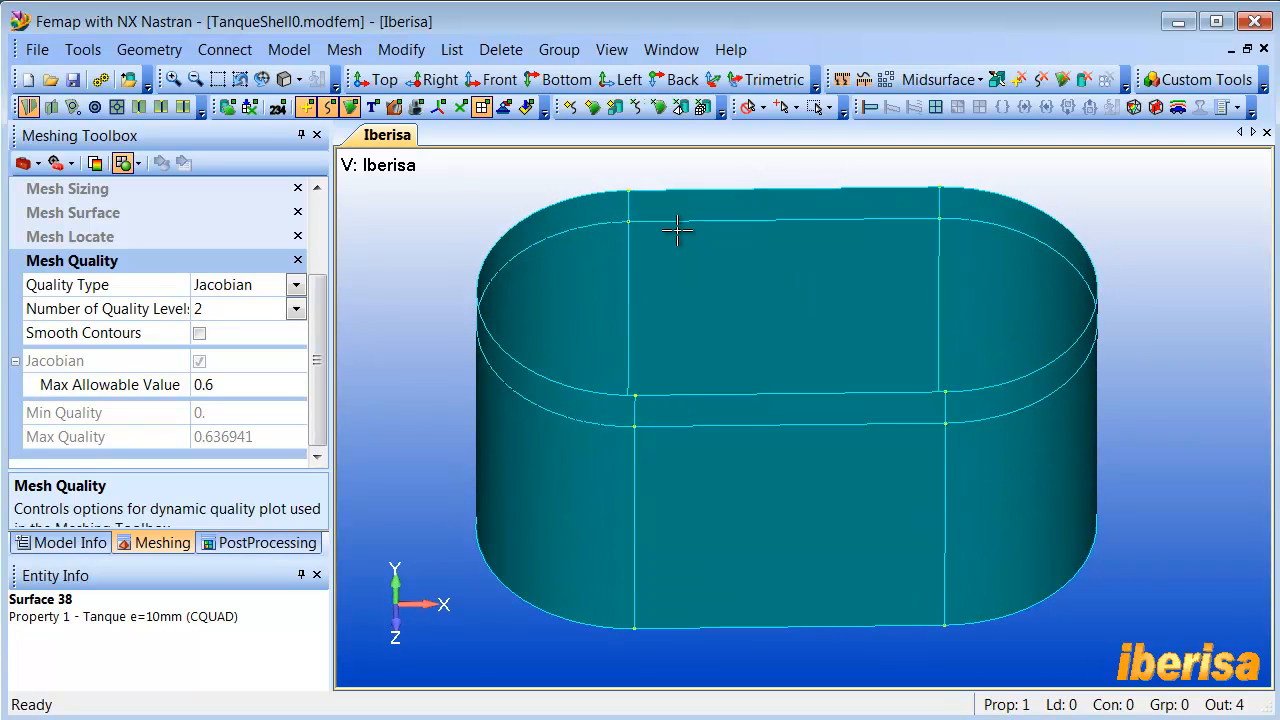
pyautogui.click(662, 110)
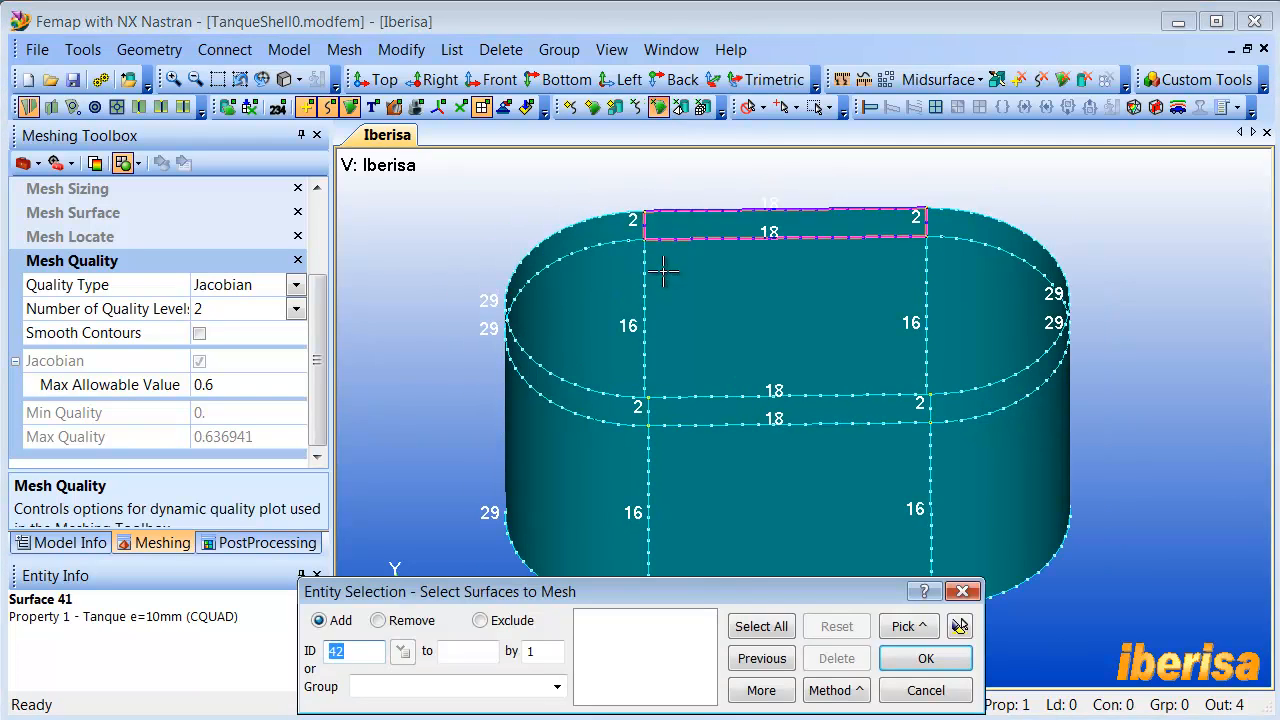
pyautogui.scroll(-1, 674, 314)
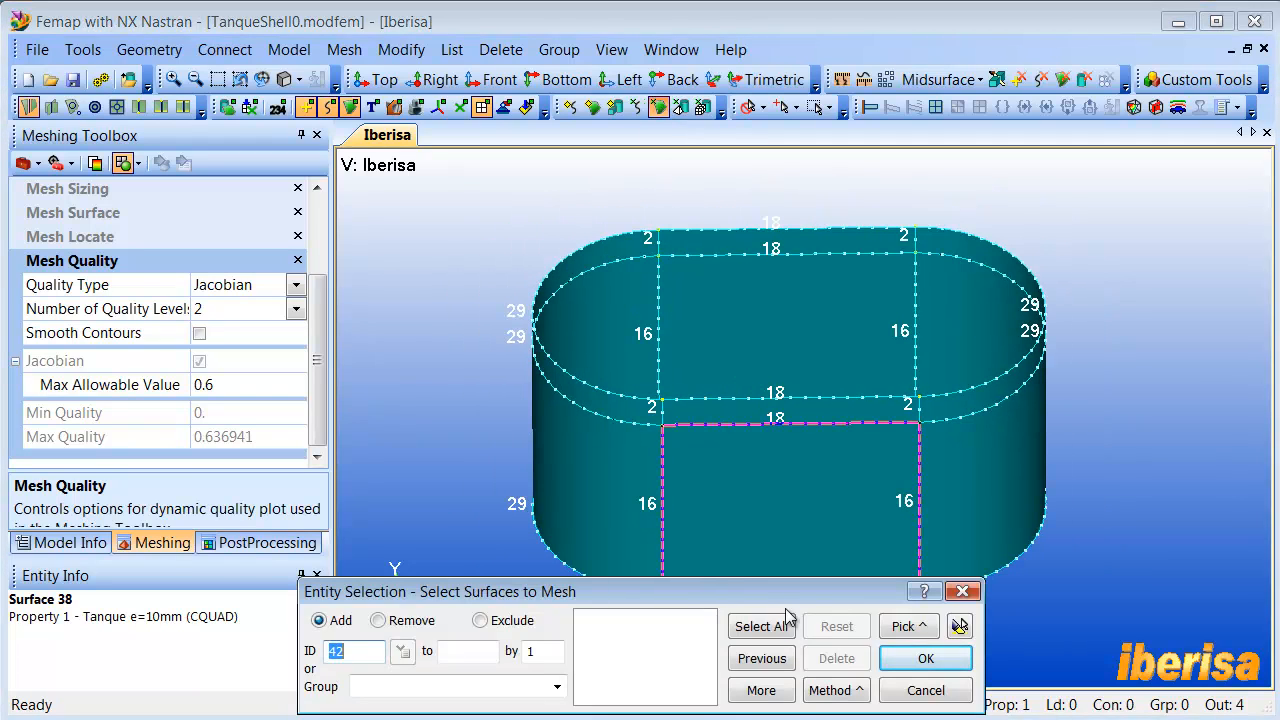
pyautogui.click(762, 658)
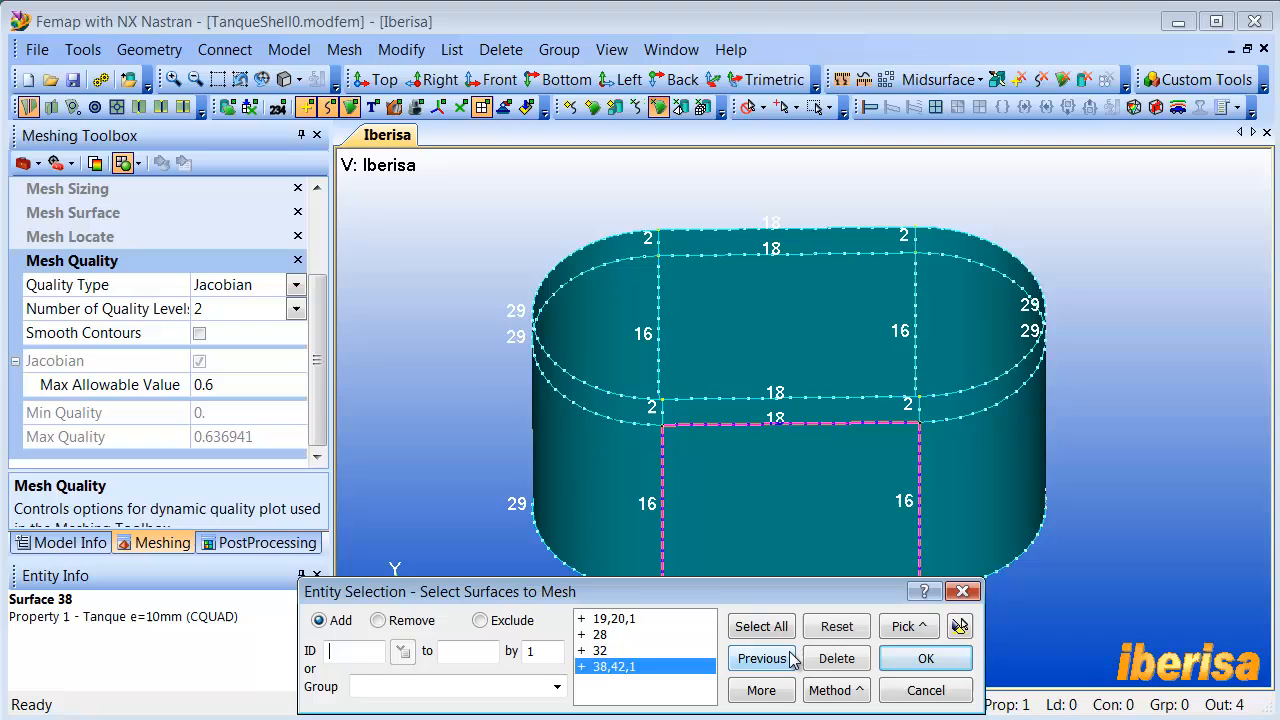
pyautogui.click(959, 625)
pyautogui.click(926, 659)
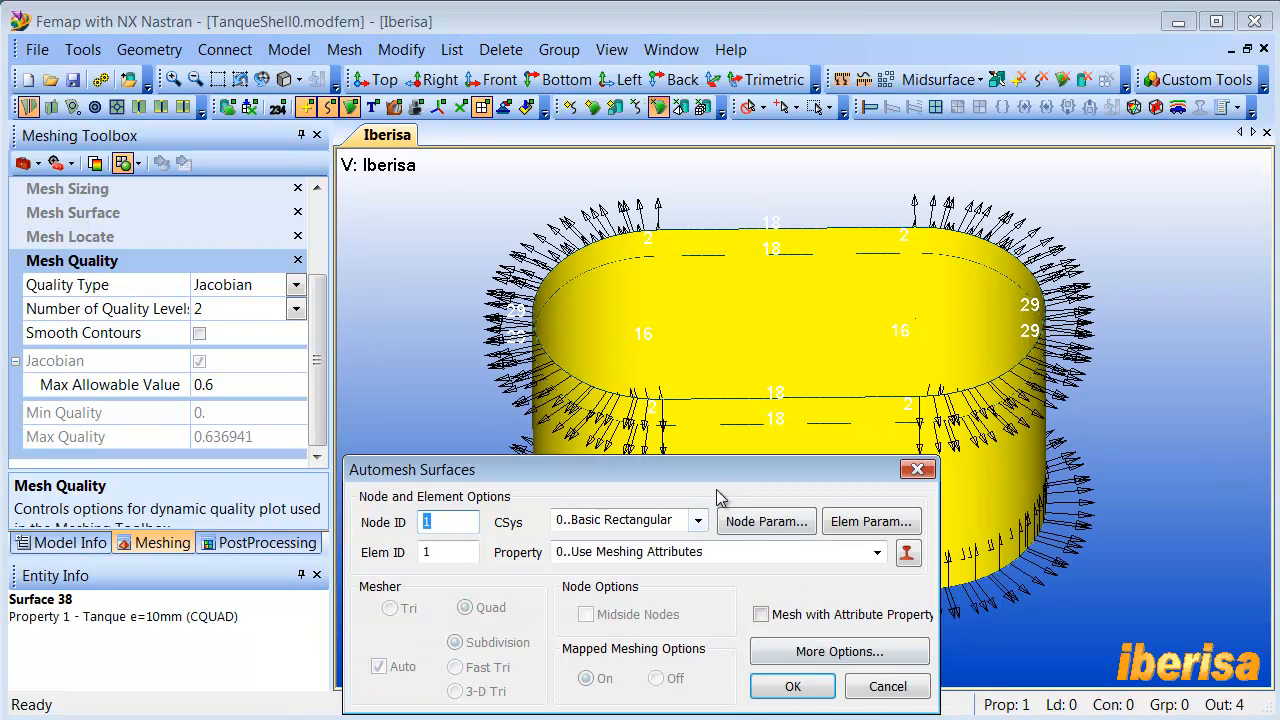
# - Mesh the selected surfaces with the attribute property but different options, setting Quad Edge Layers to 3
pyautogui.moveTo(703, 474); pyautogui.dragTo(650, 98)
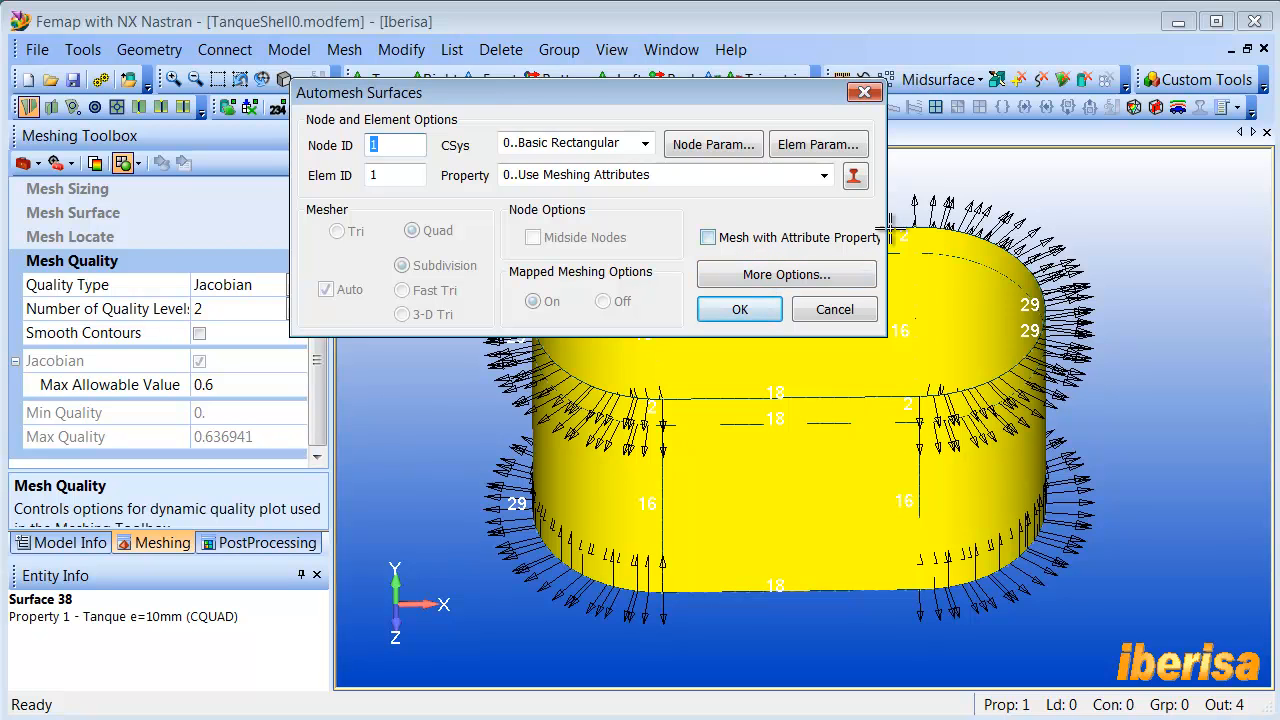
pyautogui.click(781, 276)
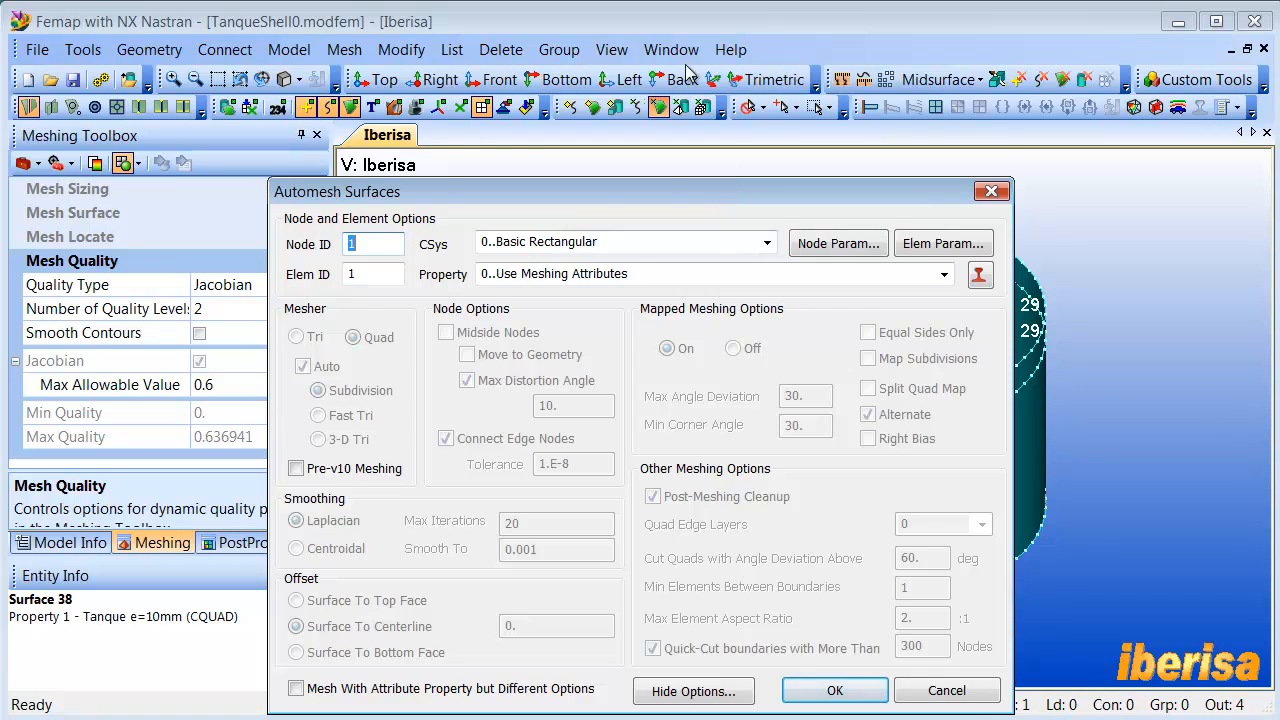
pyautogui.moveTo(686, 72); pyautogui.dragTo(683, 84)
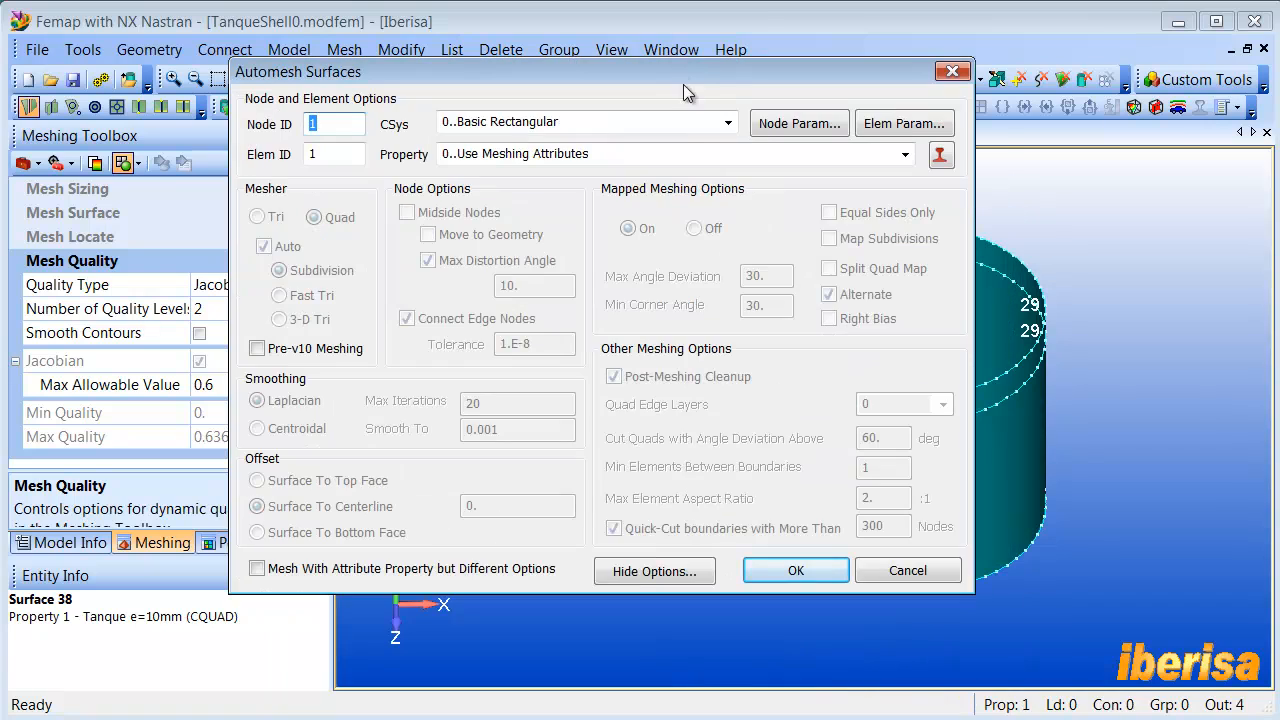
pyautogui.click(258, 569)
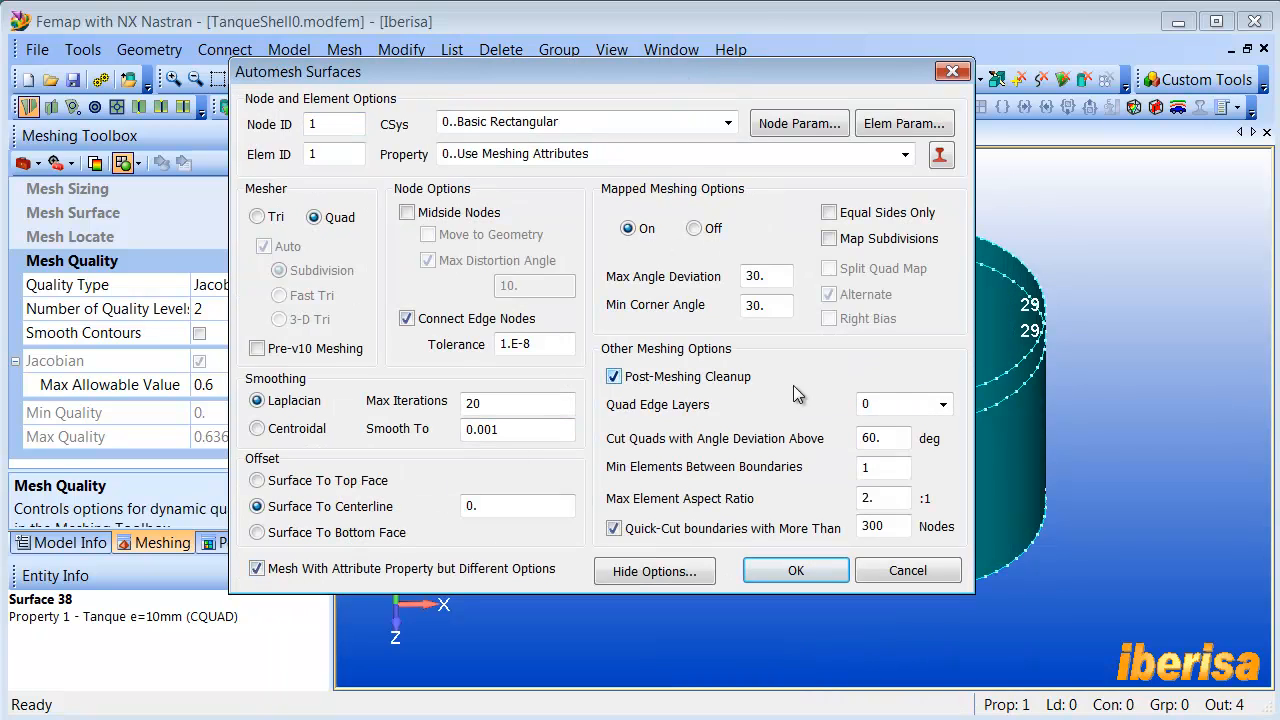
pyautogui.click(942, 404)
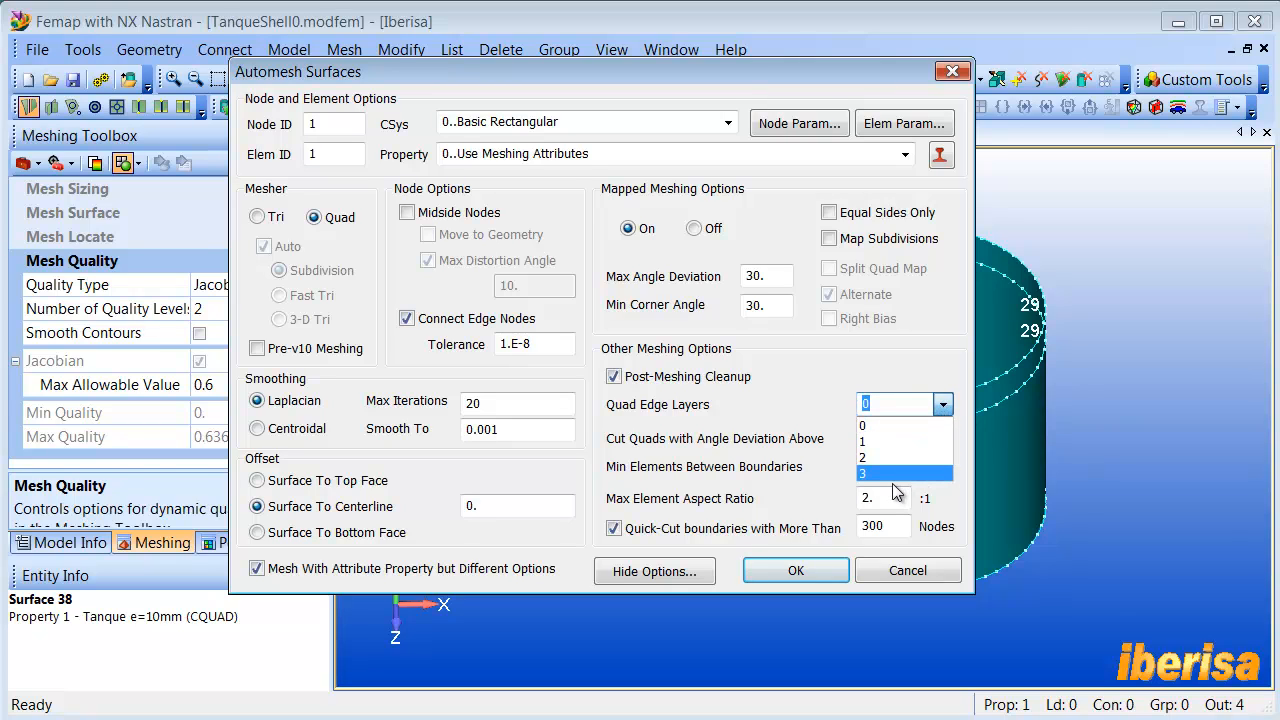
pyautogui.click(885, 475)
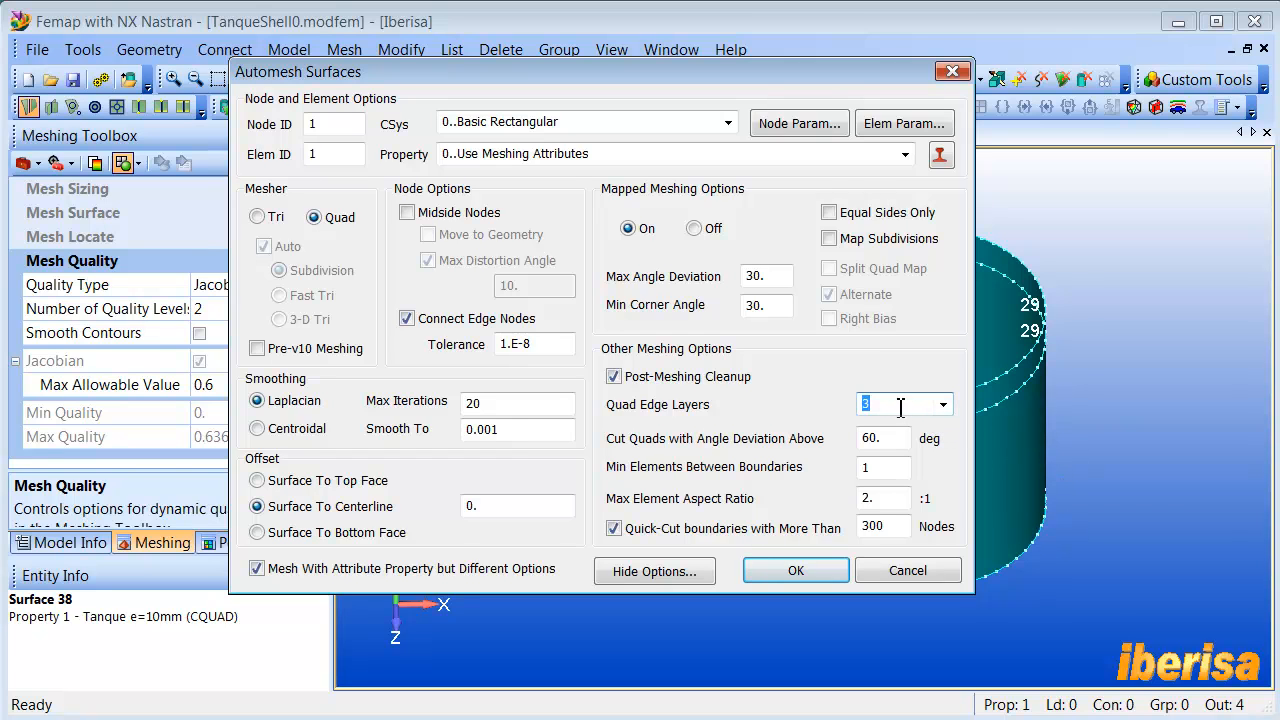
pyautogui.click(796, 571)
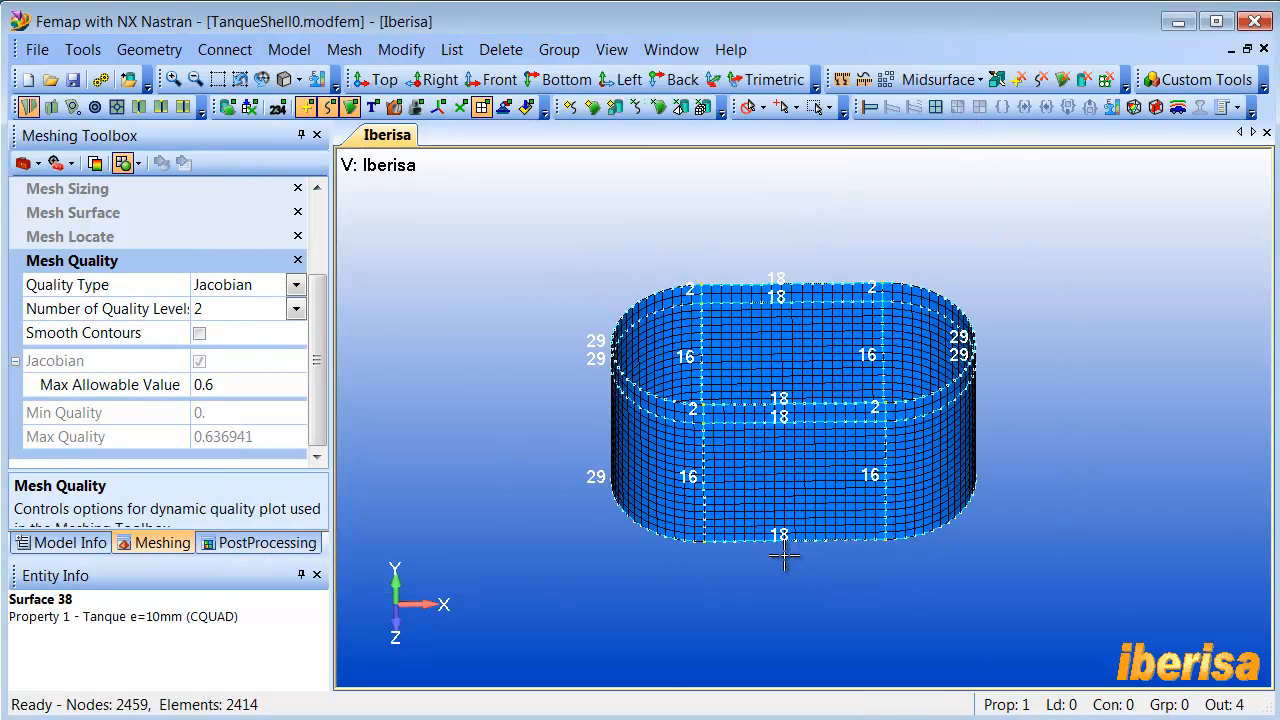
# - Display the mesh quality plot and examine the remeshed tank base against the Jacobian limit
pyautogui.scroll(5, 726, 408)
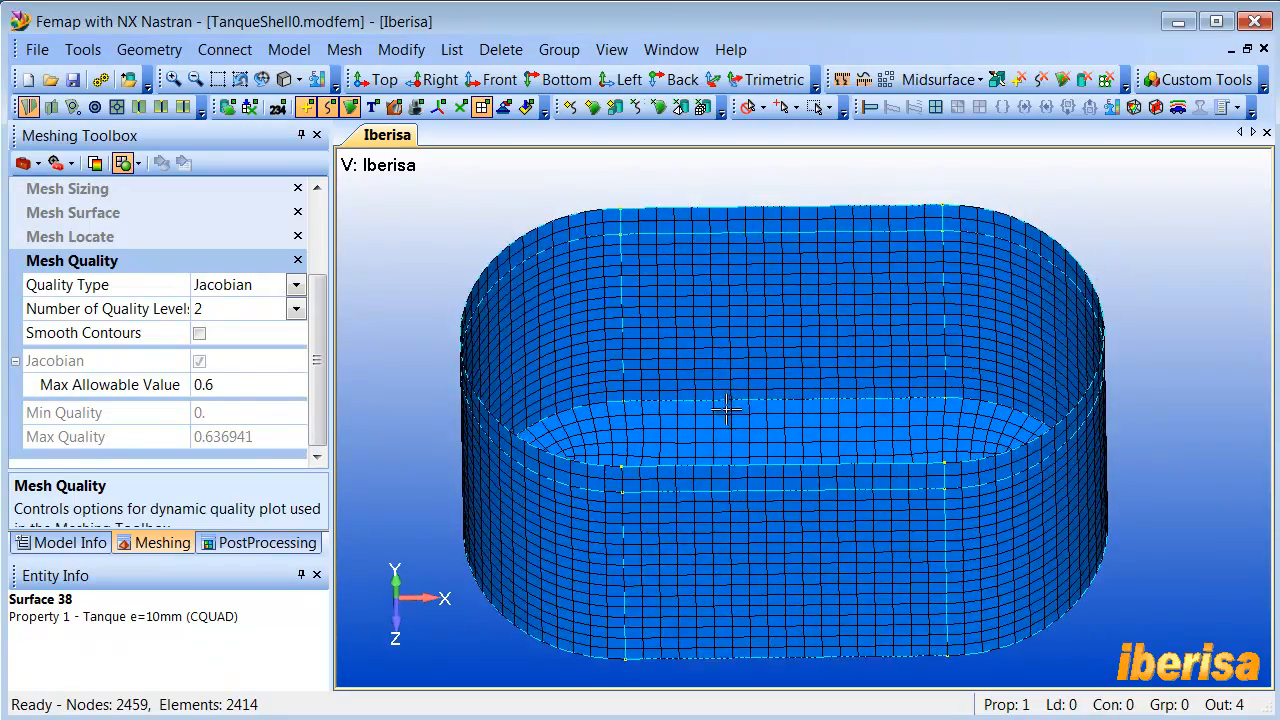
pyautogui.moveTo(727, 408); pyautogui.dragTo(733, 436, button='middle')
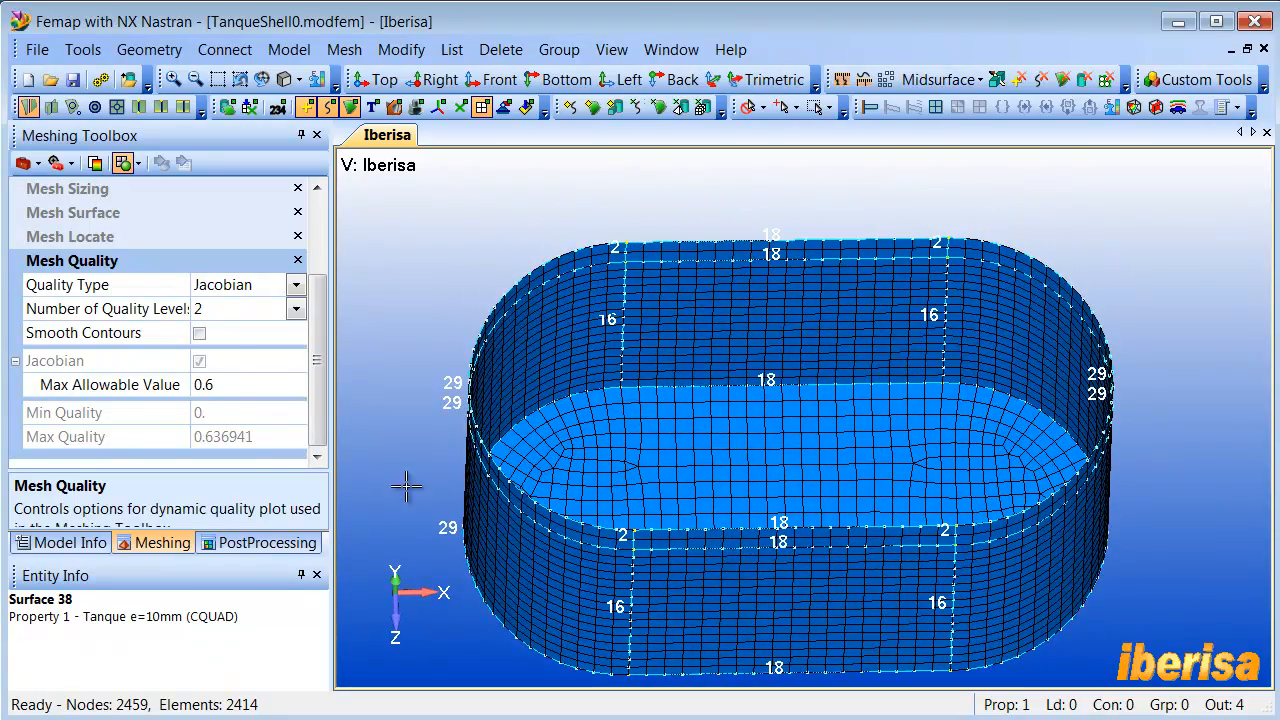
pyautogui.click(95, 163)
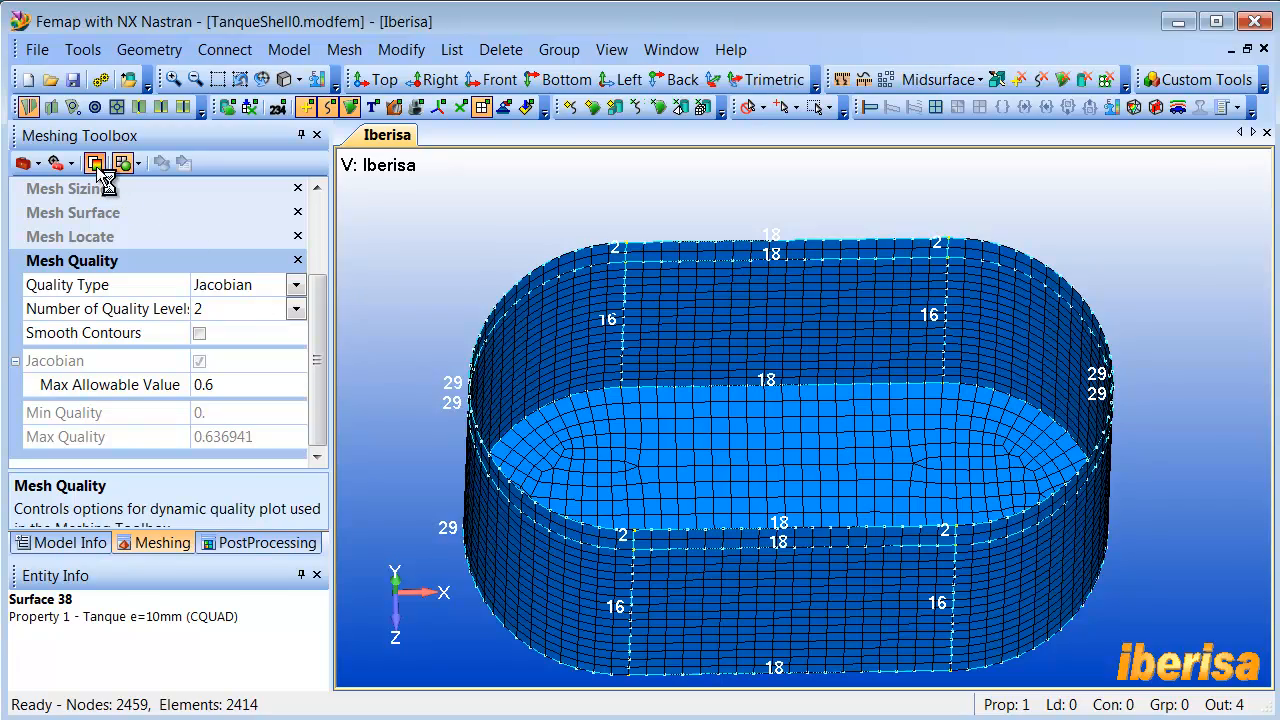
pyautogui.moveTo(697, 477); pyautogui.dragTo(714, 180, button='middle')
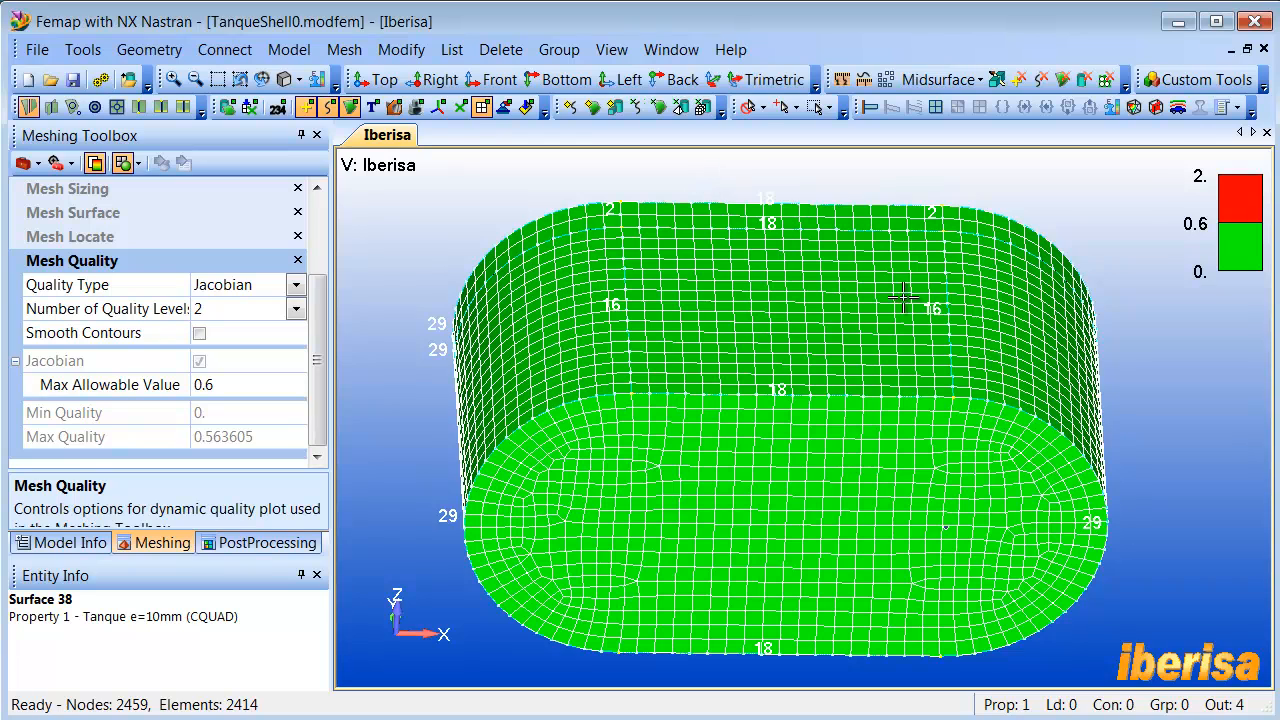
pyautogui.moveTo(712, 397); pyautogui.dragTo(740, 392, button='middle')
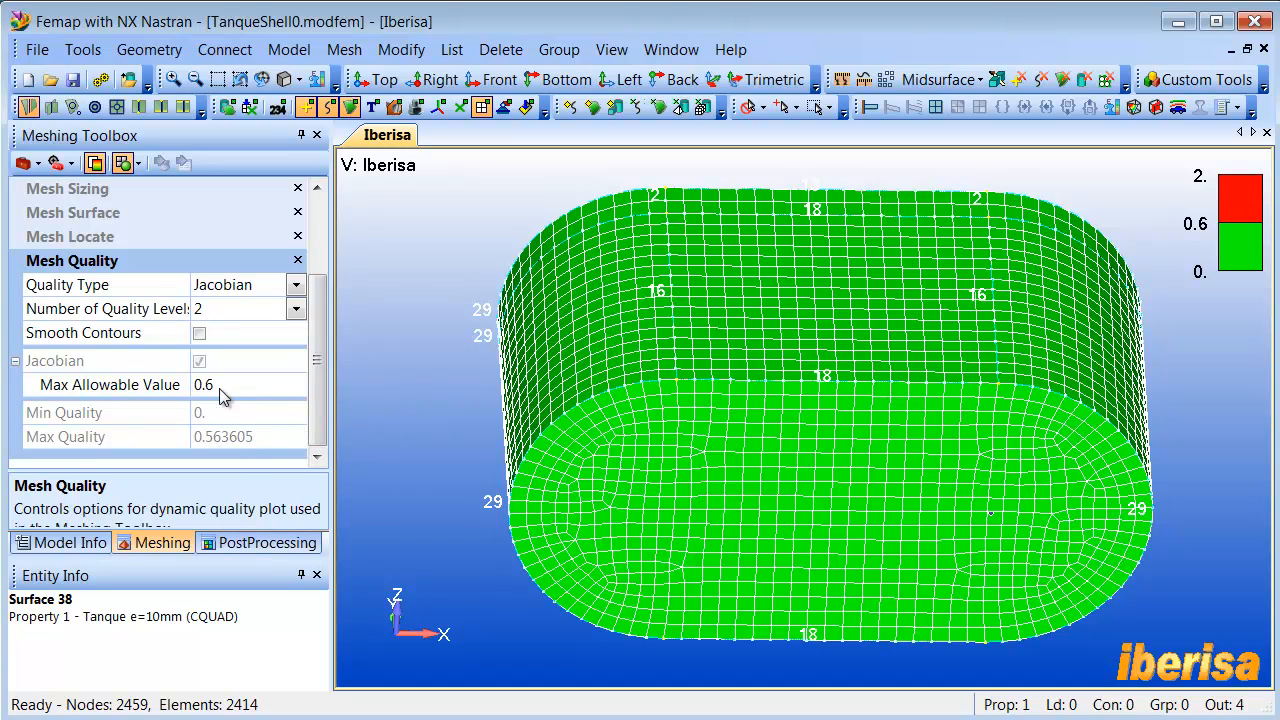
pyautogui.moveTo(462, 408); pyautogui.dragTo(565, 398, button='middle')
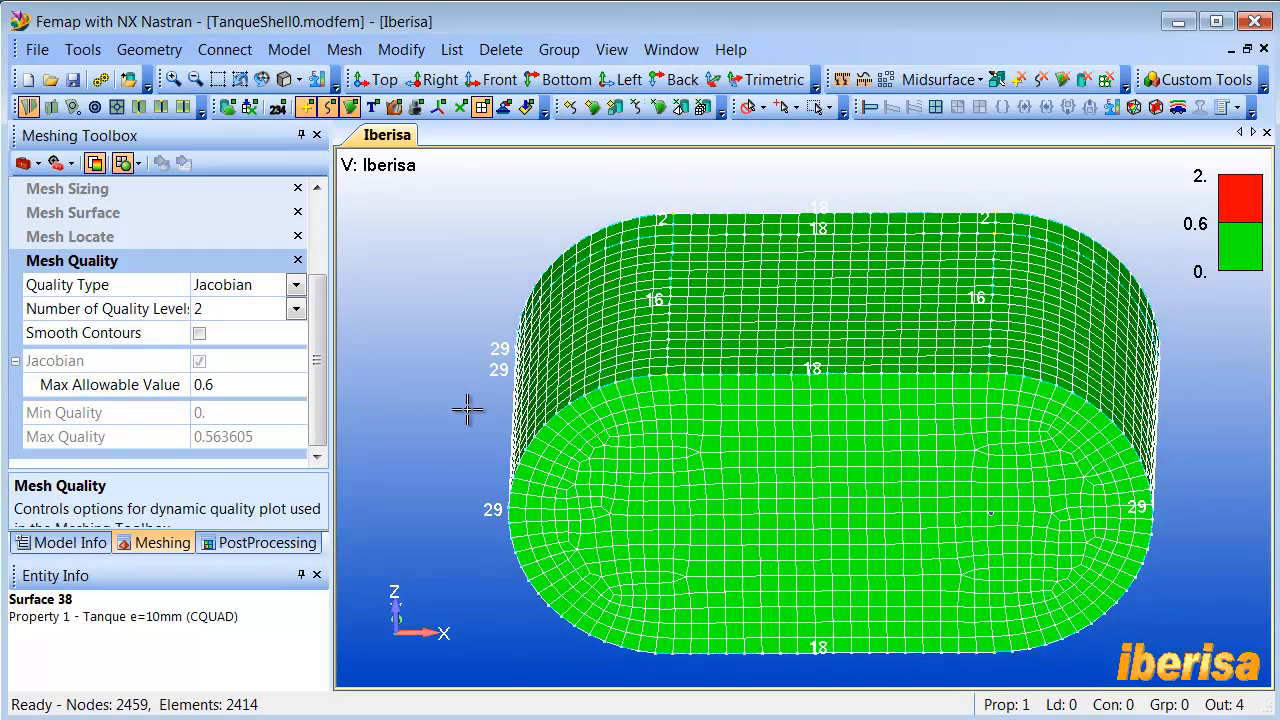
# - Turn off the mesh quality plot and return to the plain mesh of the whole tank
pyautogui.click(80, 543)
pyautogui.click(152, 543)
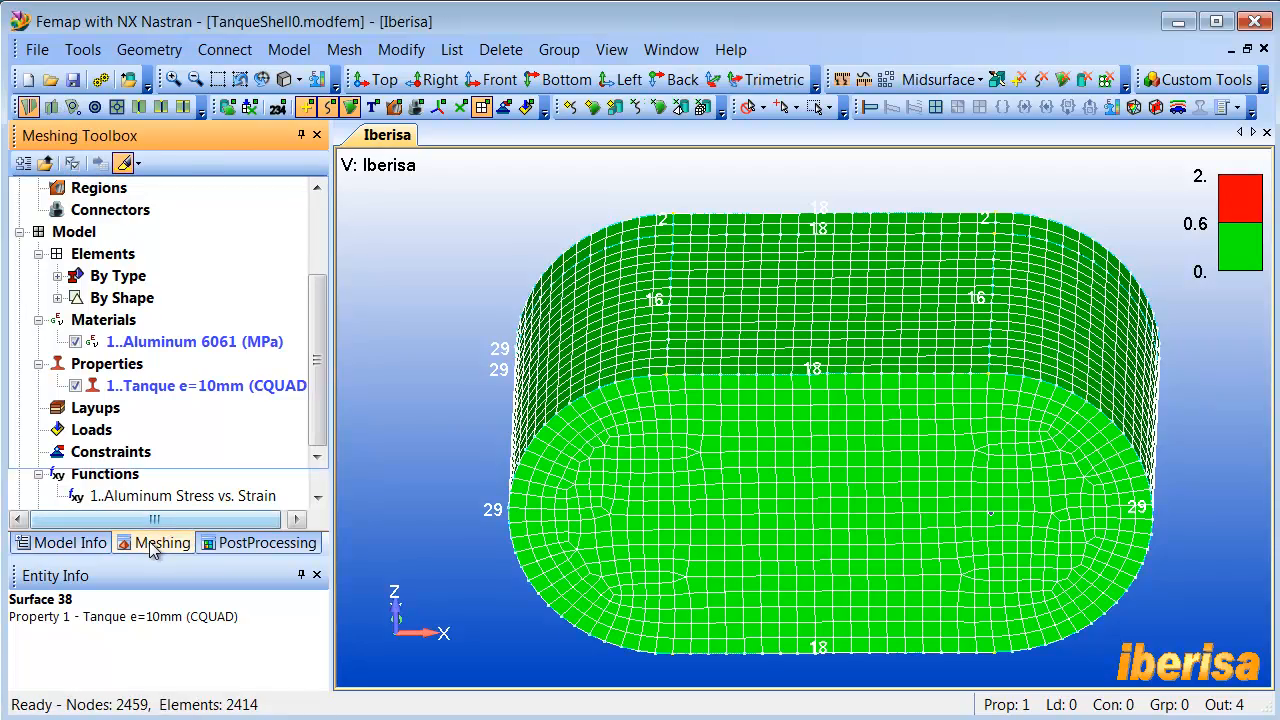
pyautogui.click(95, 164)
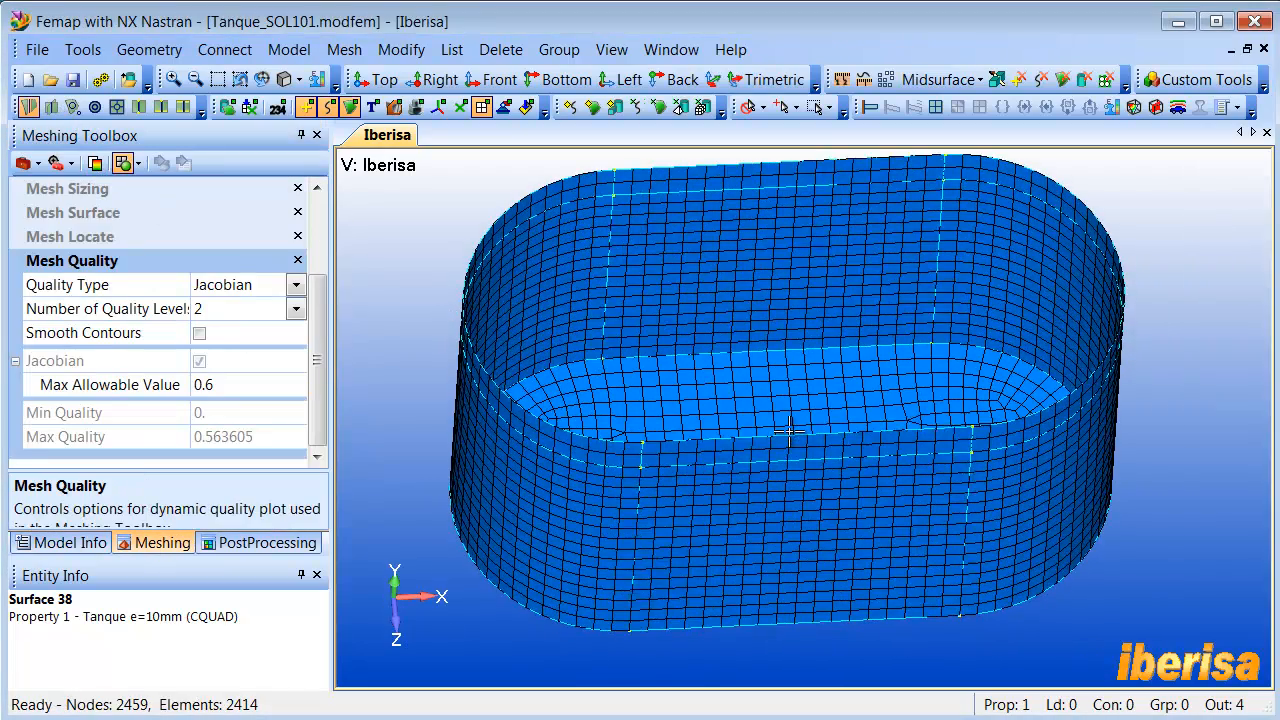
pyautogui.keyDown('ctrl'); pyautogui.moveTo(785, 422); pyautogui.dragTo(784, 435, button='middle'); pyautogui.keyUp('ctrl')
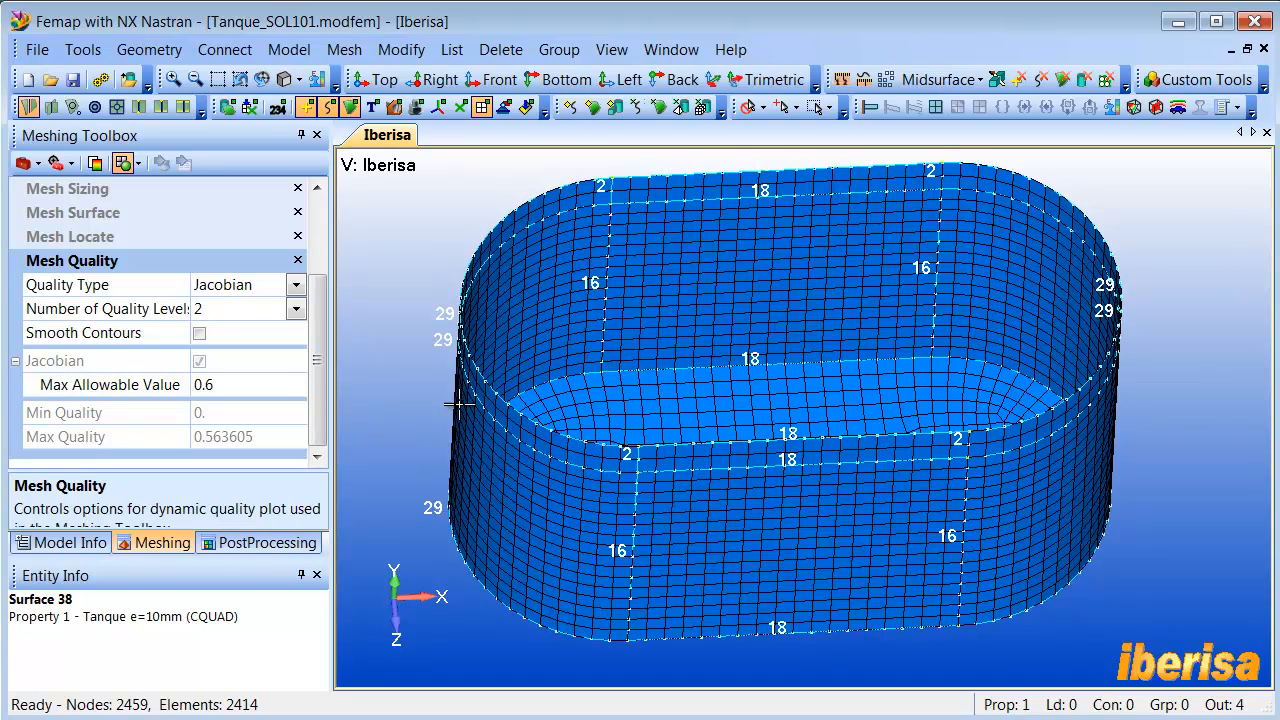
pyautogui.moveTo(470, 370); pyautogui.dragTo(458, 366, button='middle')
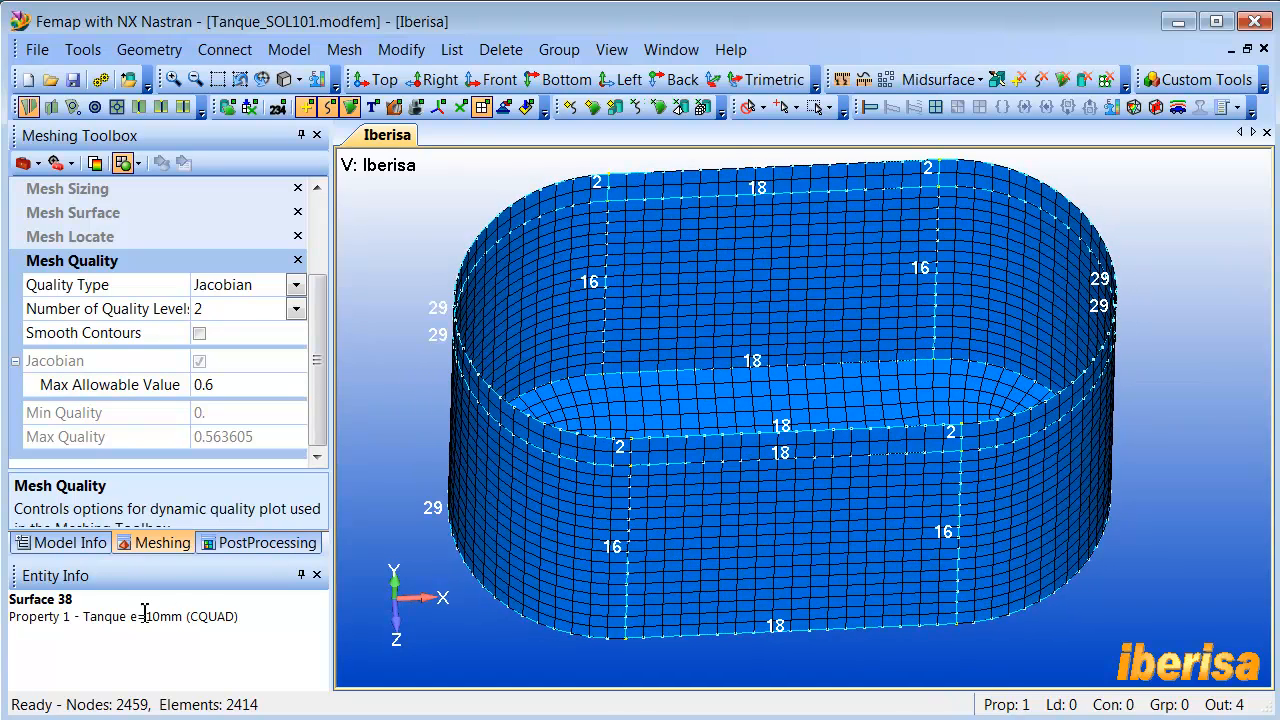
# - Show the model tree and hide the elements, curves and points so only the tank surfaces are displayed
pyautogui.click(74, 544)
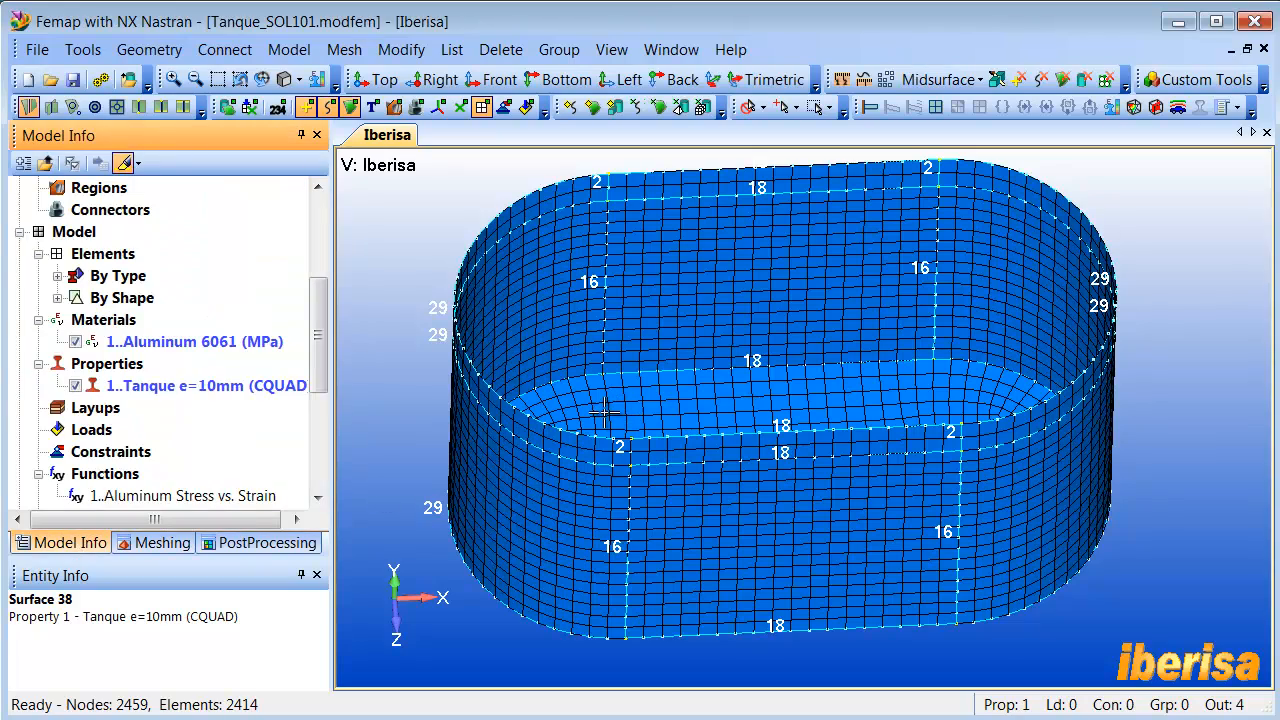
pyautogui.moveTo(586, 422); pyautogui.dragTo(609, 403, button='middle')
pyautogui.scroll(-2, 509, 311)
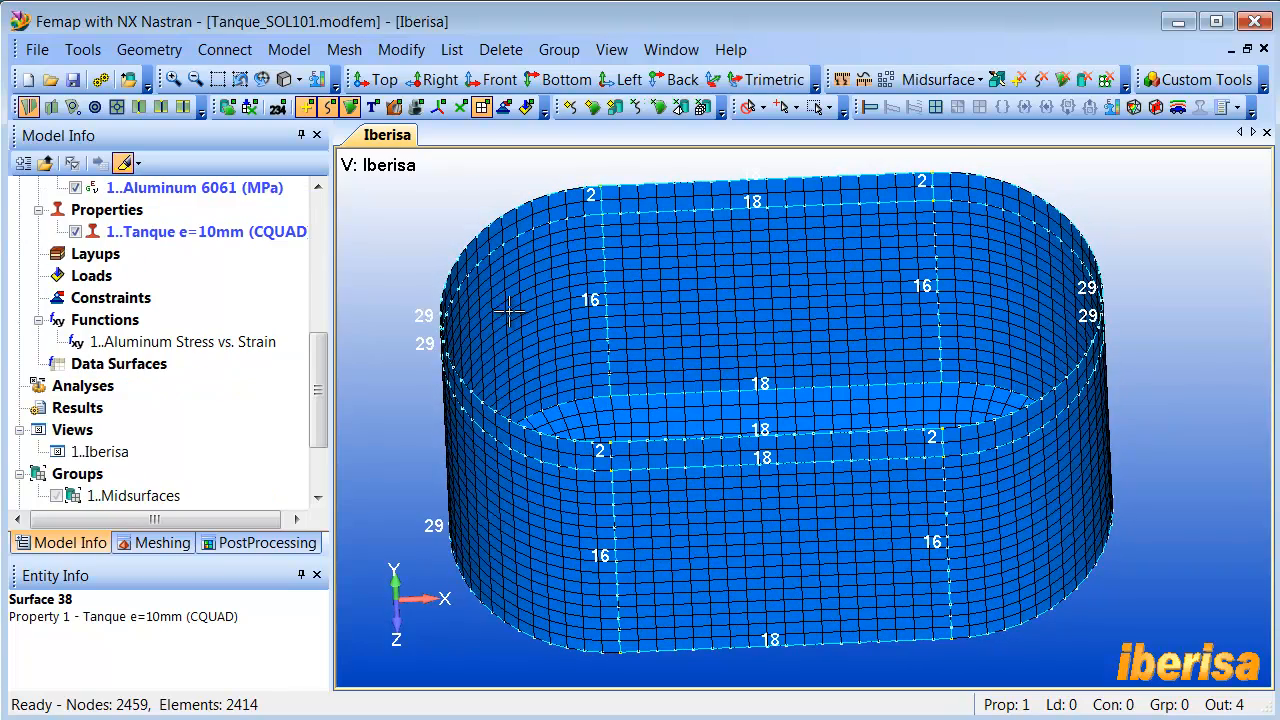
pyautogui.click(483, 107)
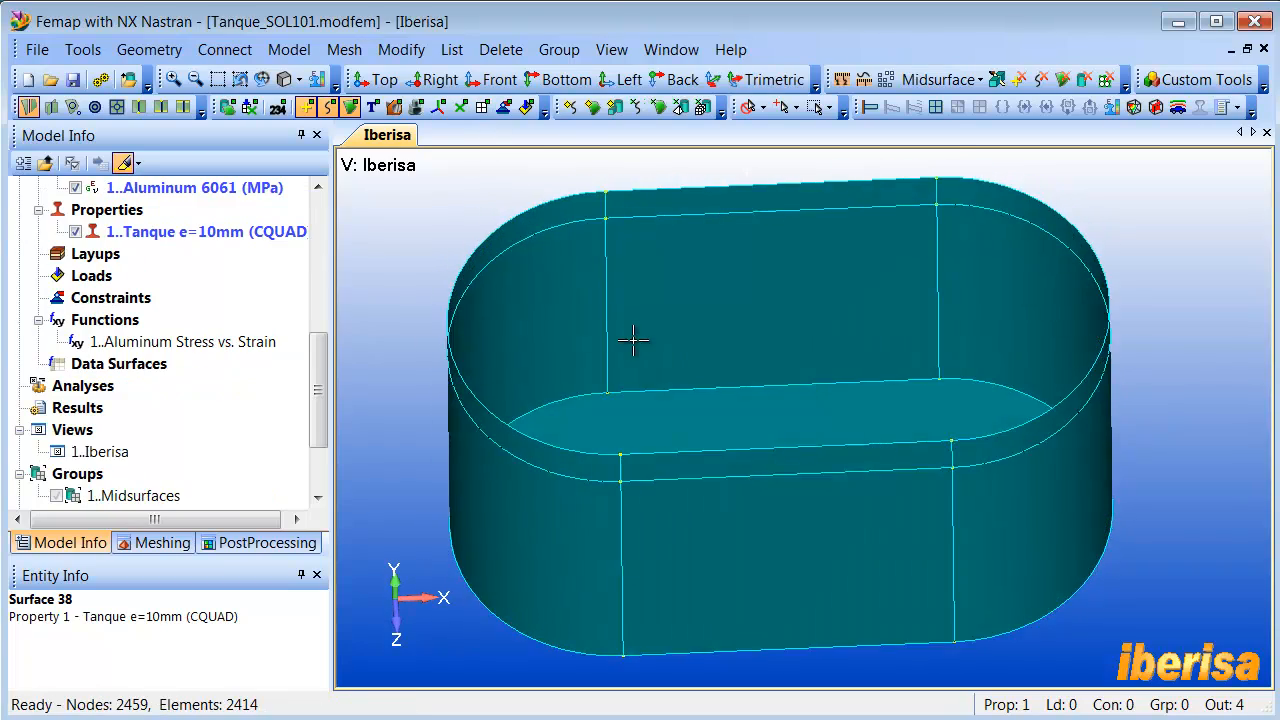
pyautogui.click(331, 109)
pyautogui.click(307, 107)
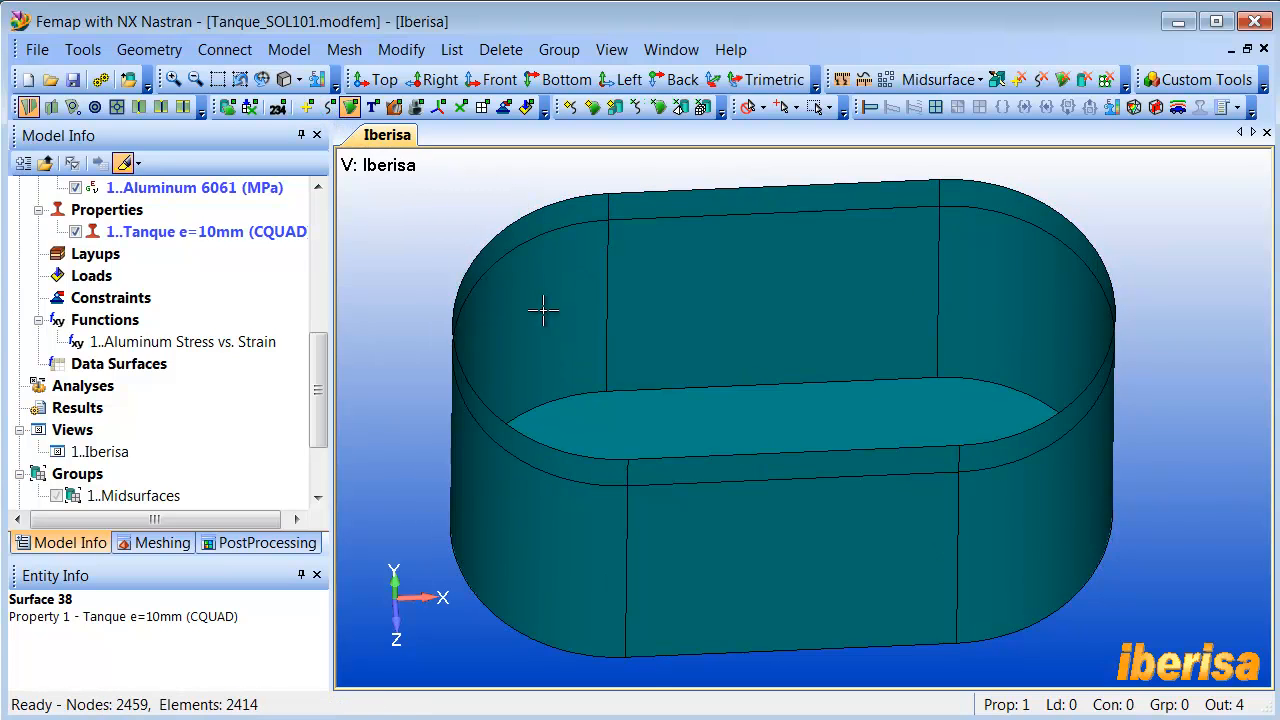
pyautogui.moveTo(534, 306); pyautogui.dragTo(594, 314, button='middle')
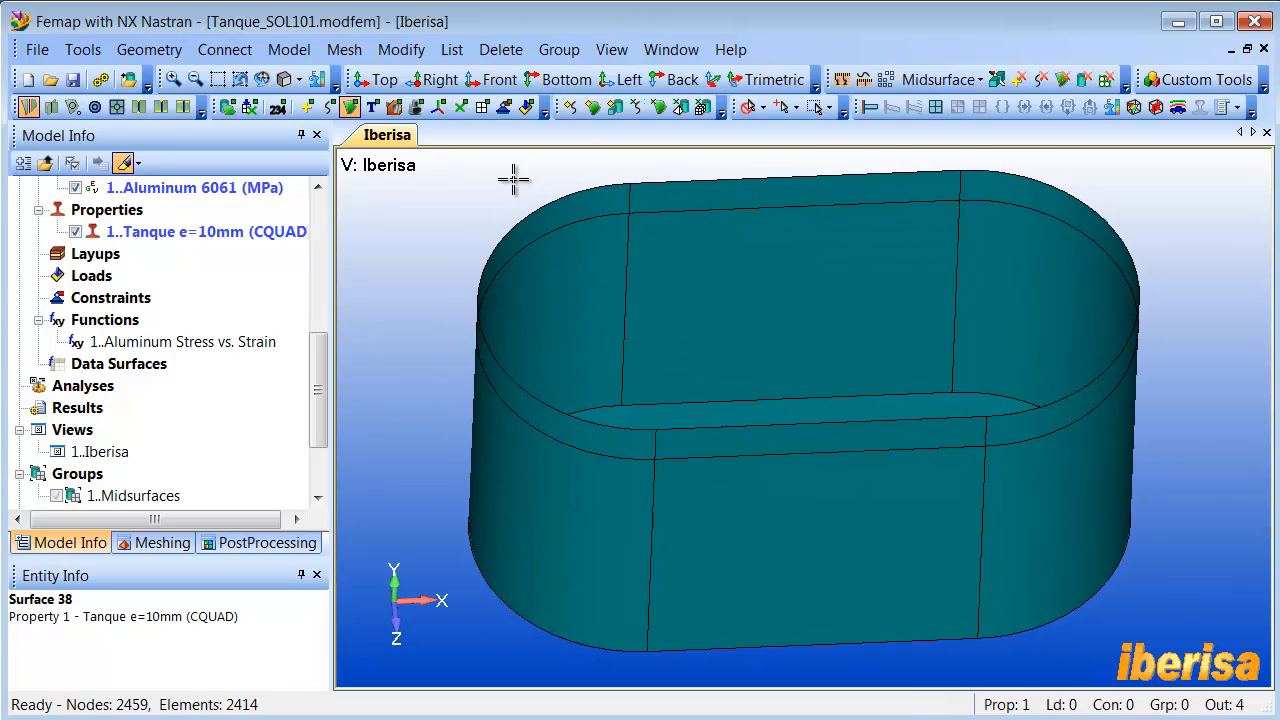
# - Create a constraint set titled "Base Fija" for a constraint on surfaces and select the tank's base surface
pyautogui.click(289, 49)
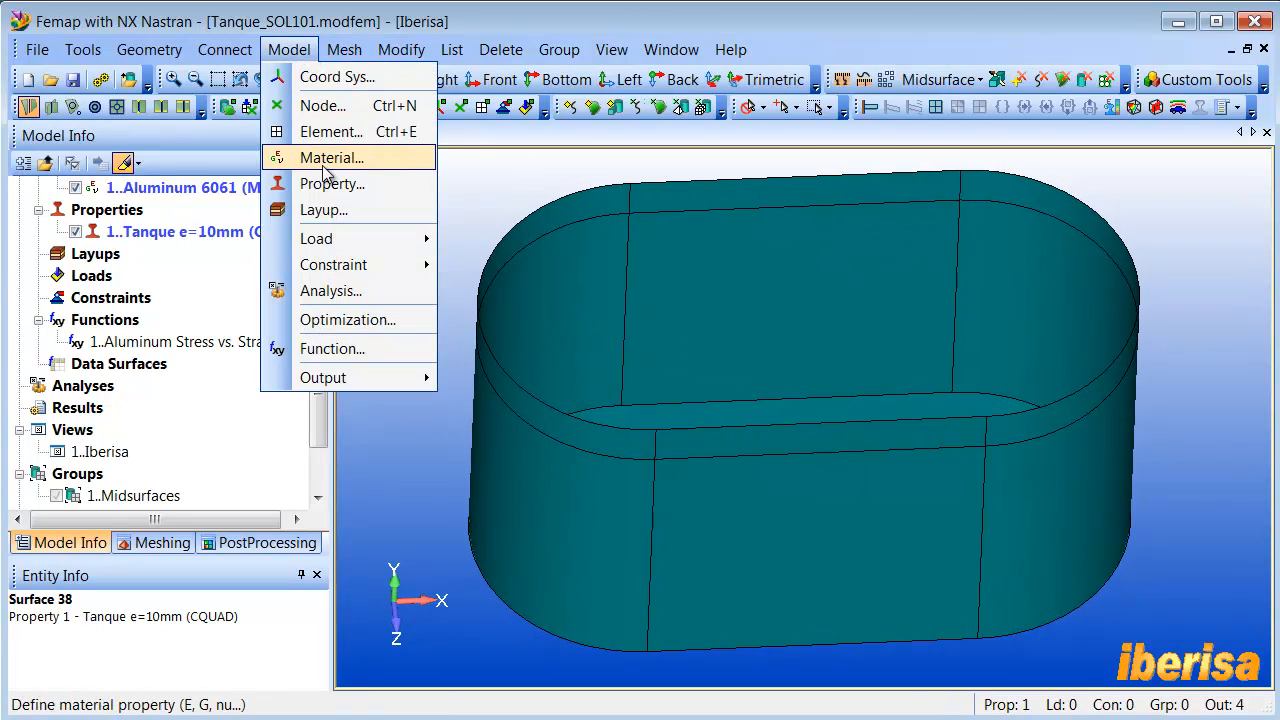
pyautogui.moveTo(333, 265)
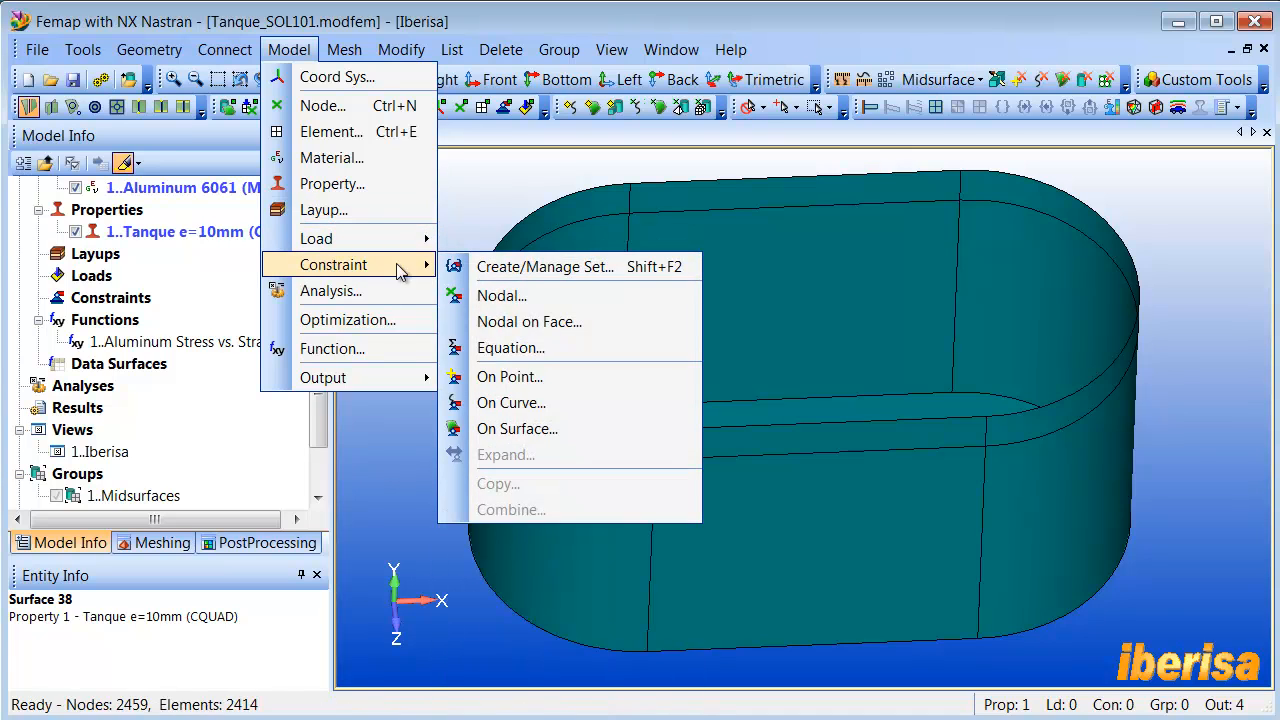
pyautogui.click(526, 433)
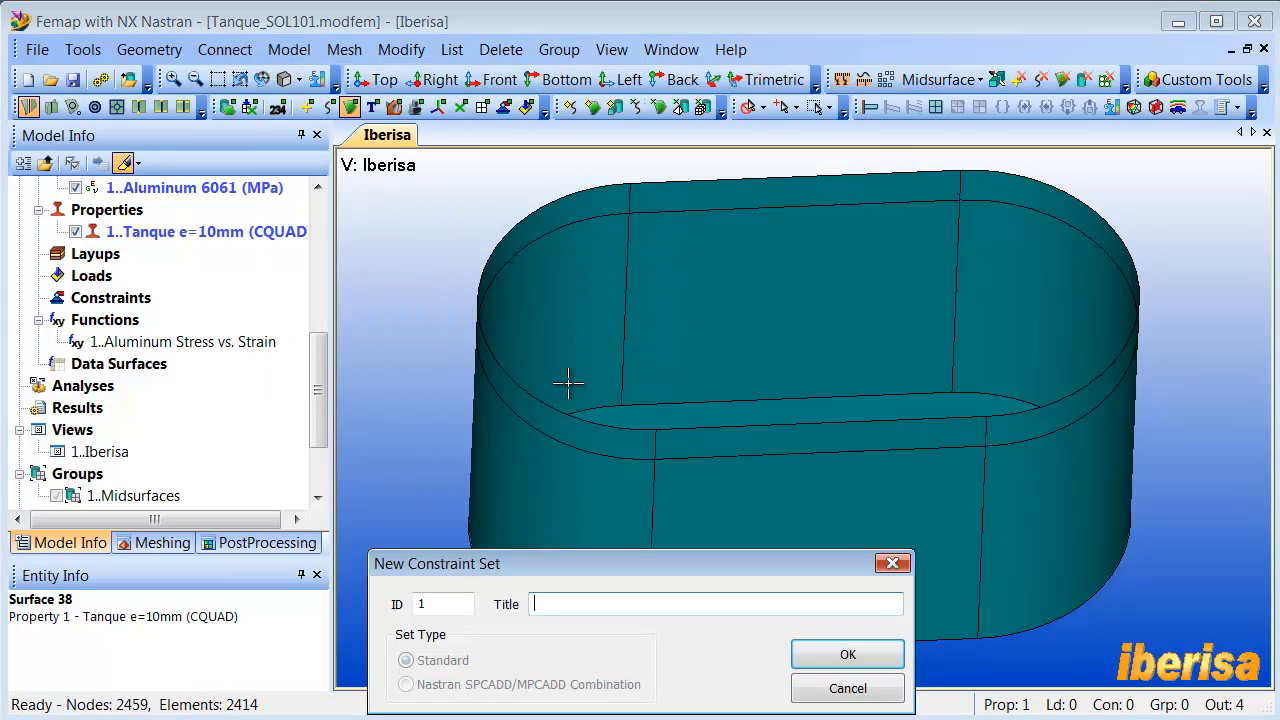
pyautogui.moveTo(649, 349); pyautogui.dragTo(660, 373, button='middle')
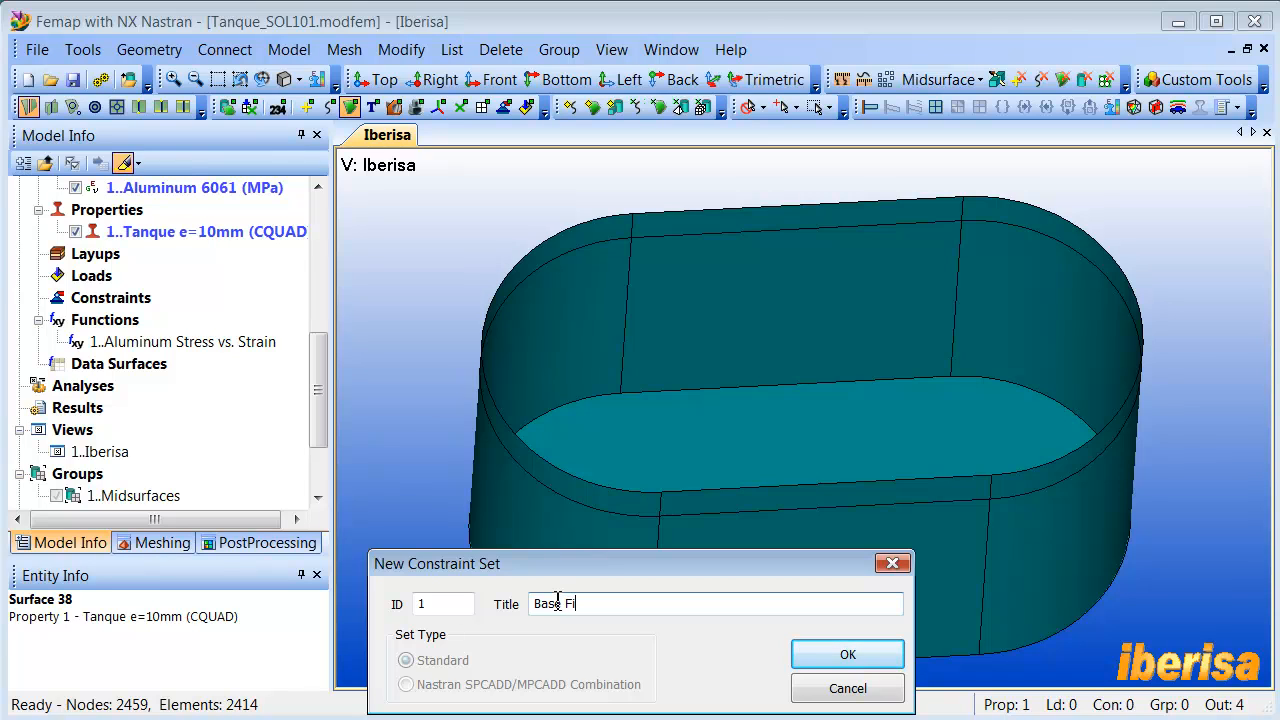
pyautogui.click(848, 655)
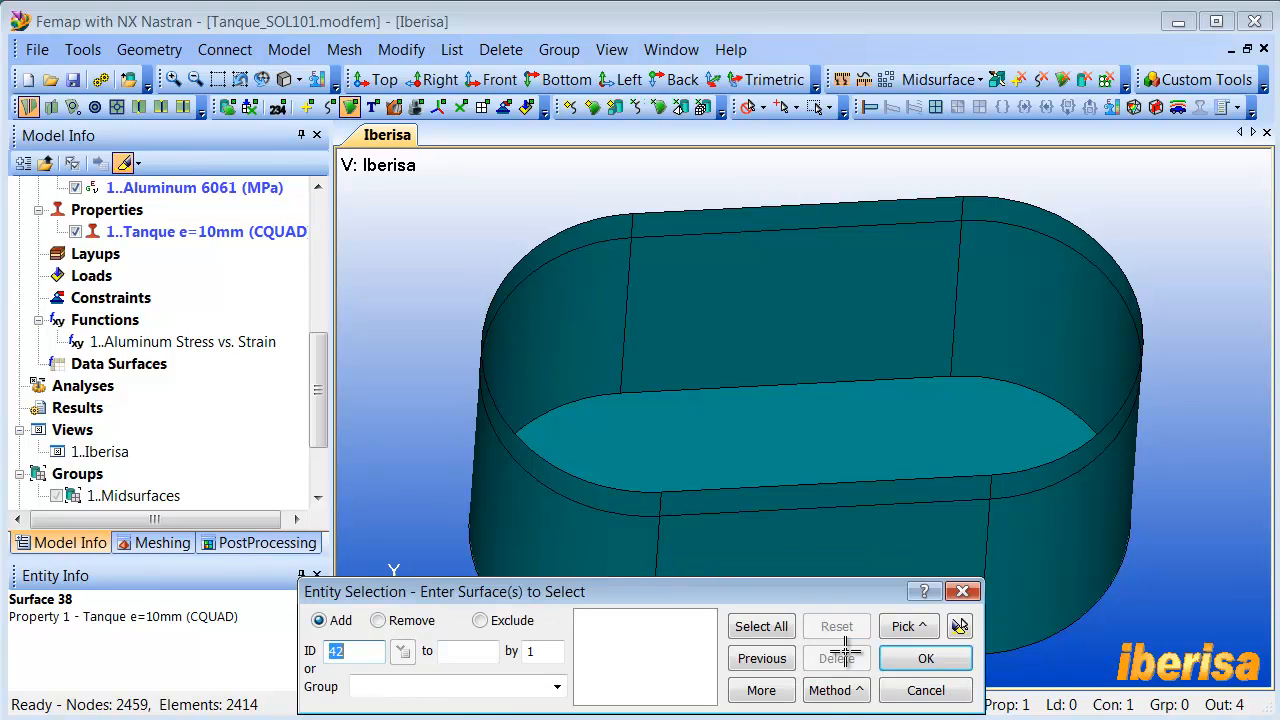
pyautogui.click(738, 445)
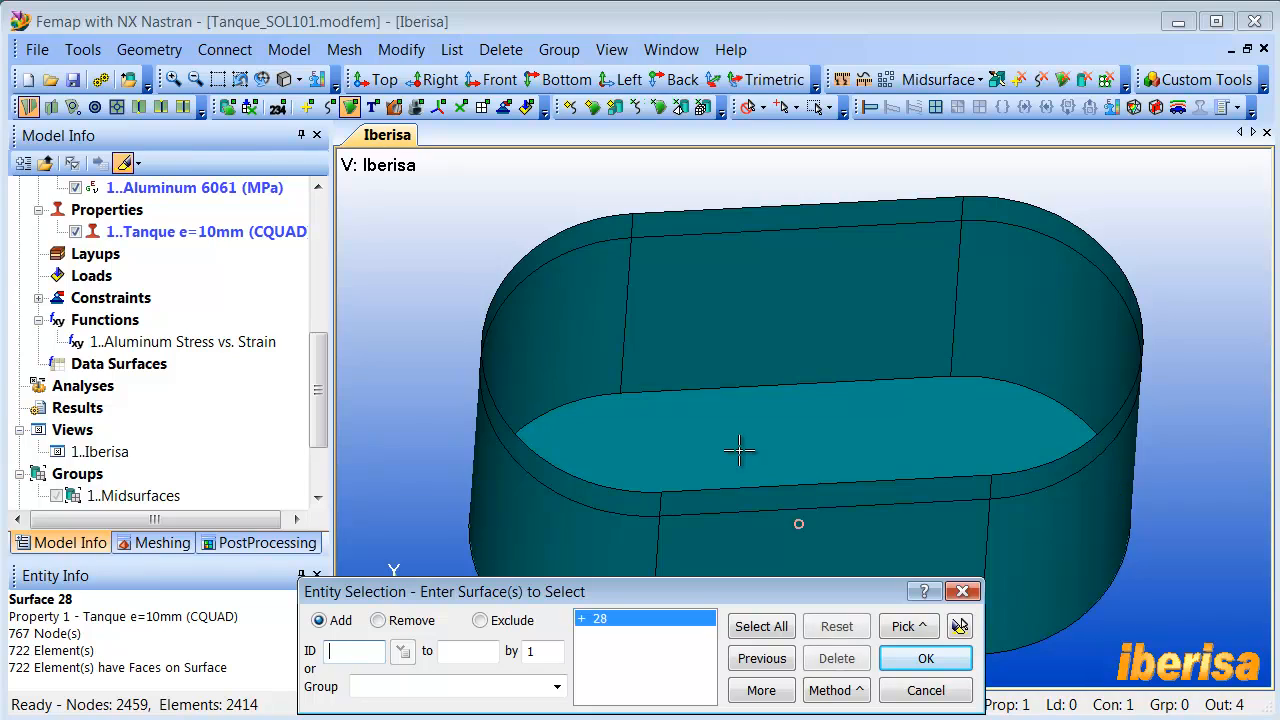
pyautogui.click(925, 659)
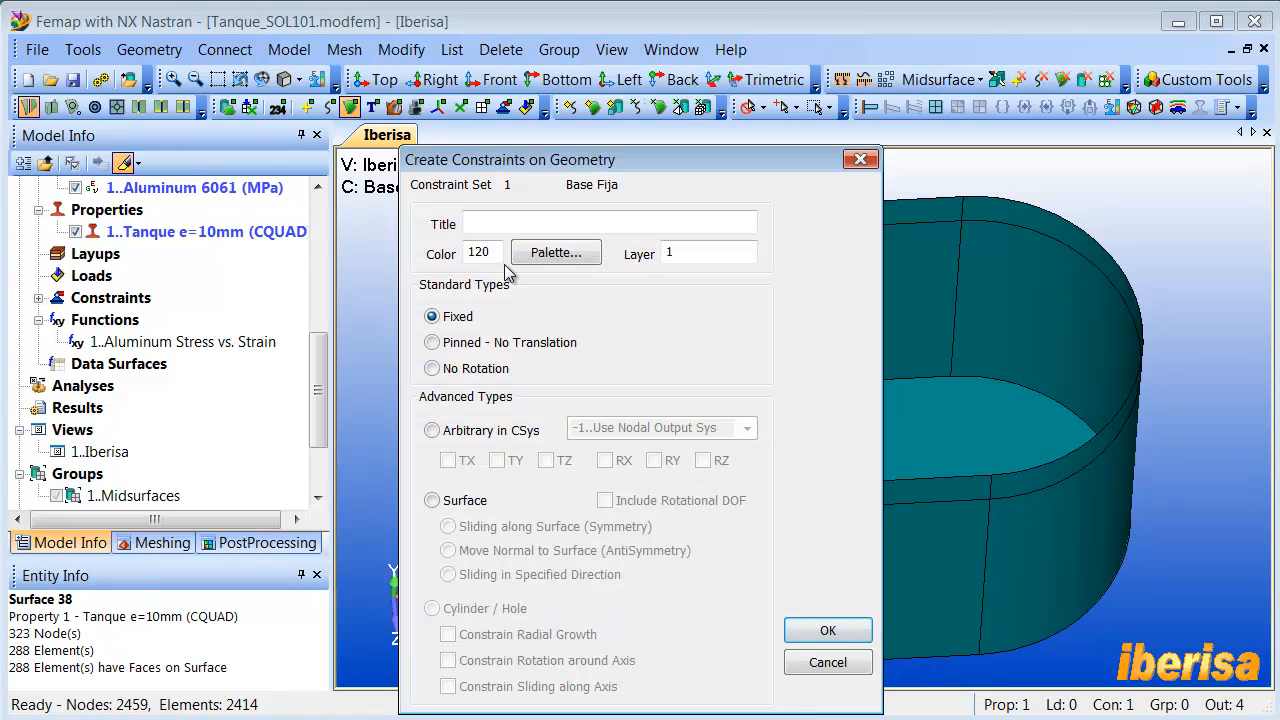
# - Define the base constraint titled TX=TY=TZ=0 as Arbitrary in CSys 0..Basic Rectangular, fixing TX, TY and TZ
pyautogui.click(494, 222)
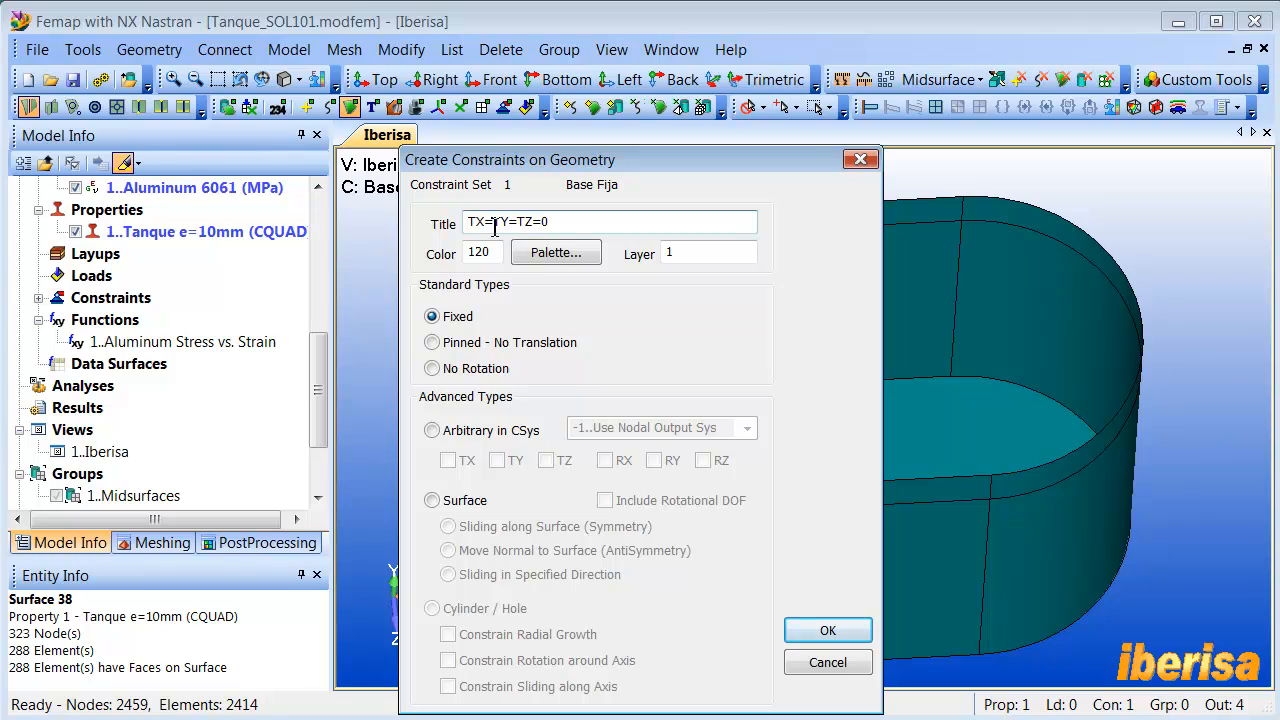
pyautogui.click(436, 344)
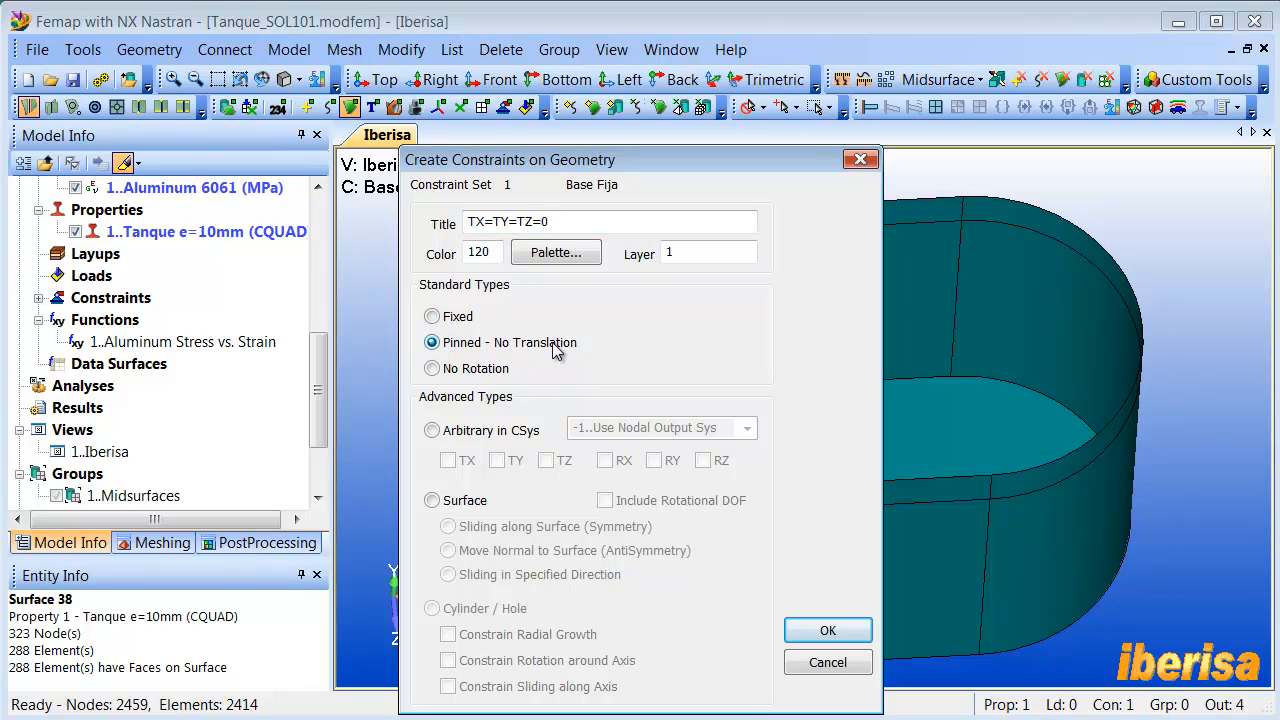
pyautogui.click(434, 431)
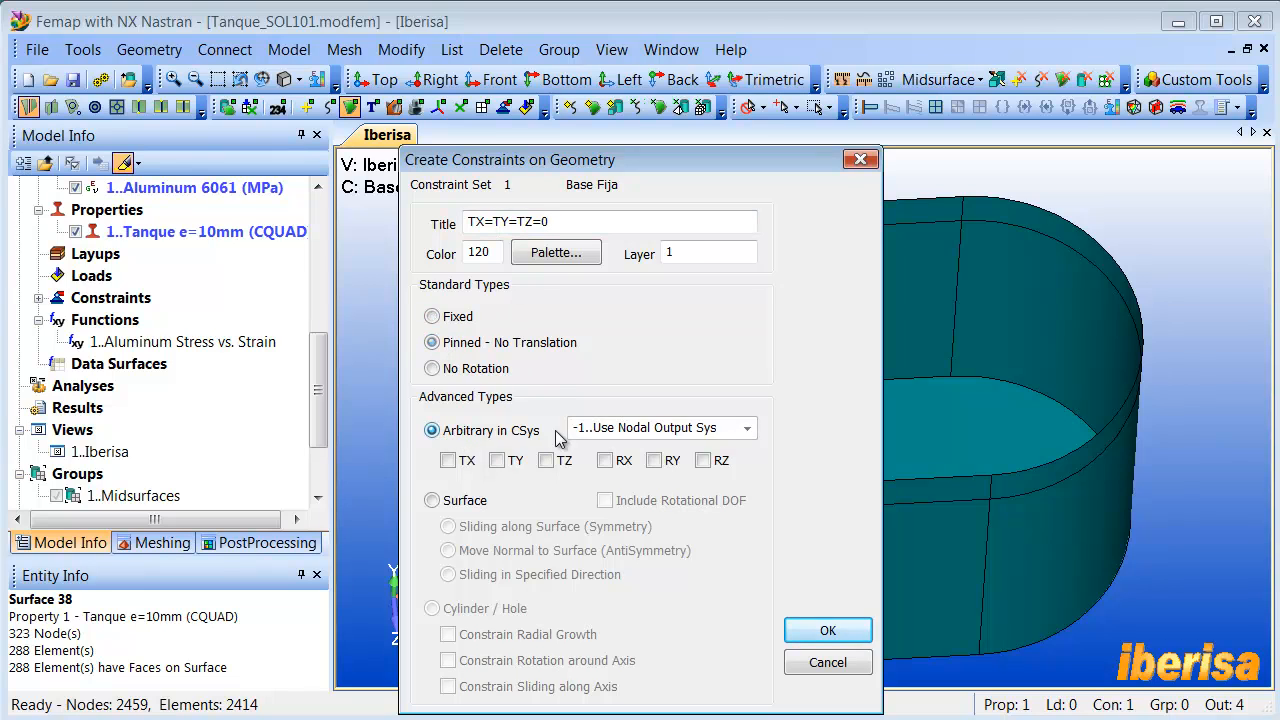
pyautogui.click(746, 428)
pyautogui.click(686, 467)
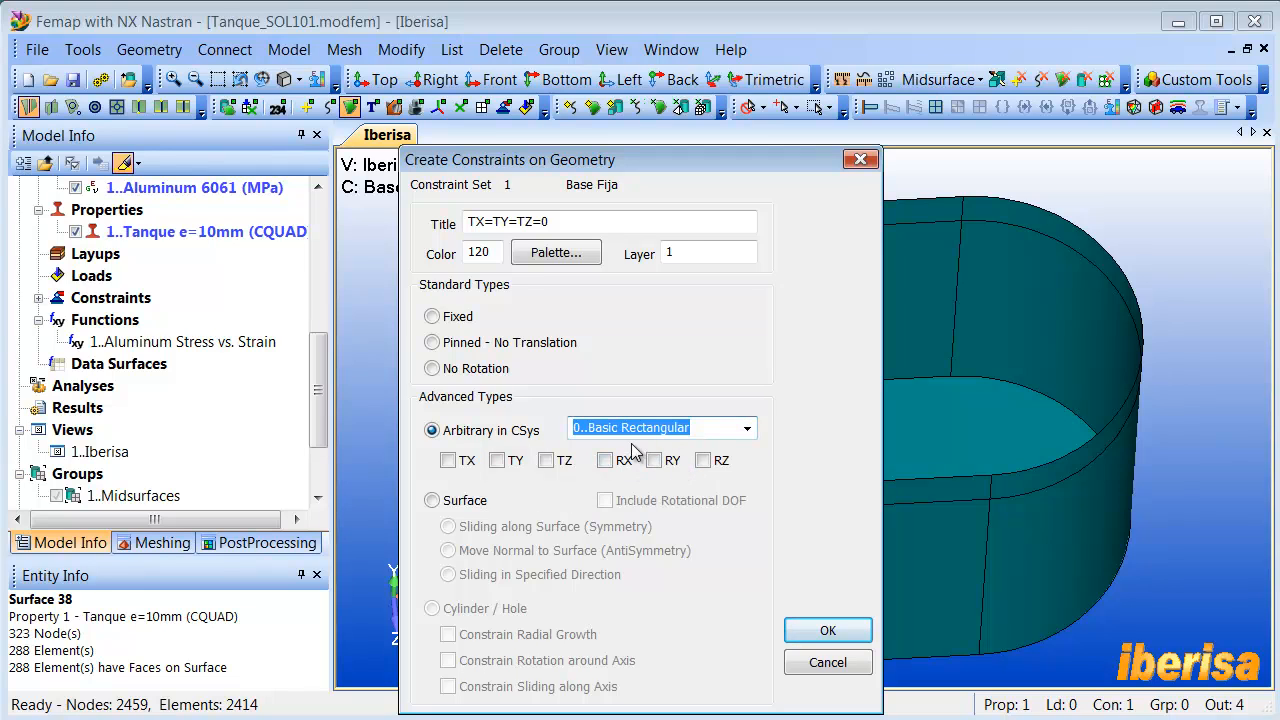
pyautogui.click(448, 460)
pyautogui.click(497, 460)
pyautogui.click(546, 460)
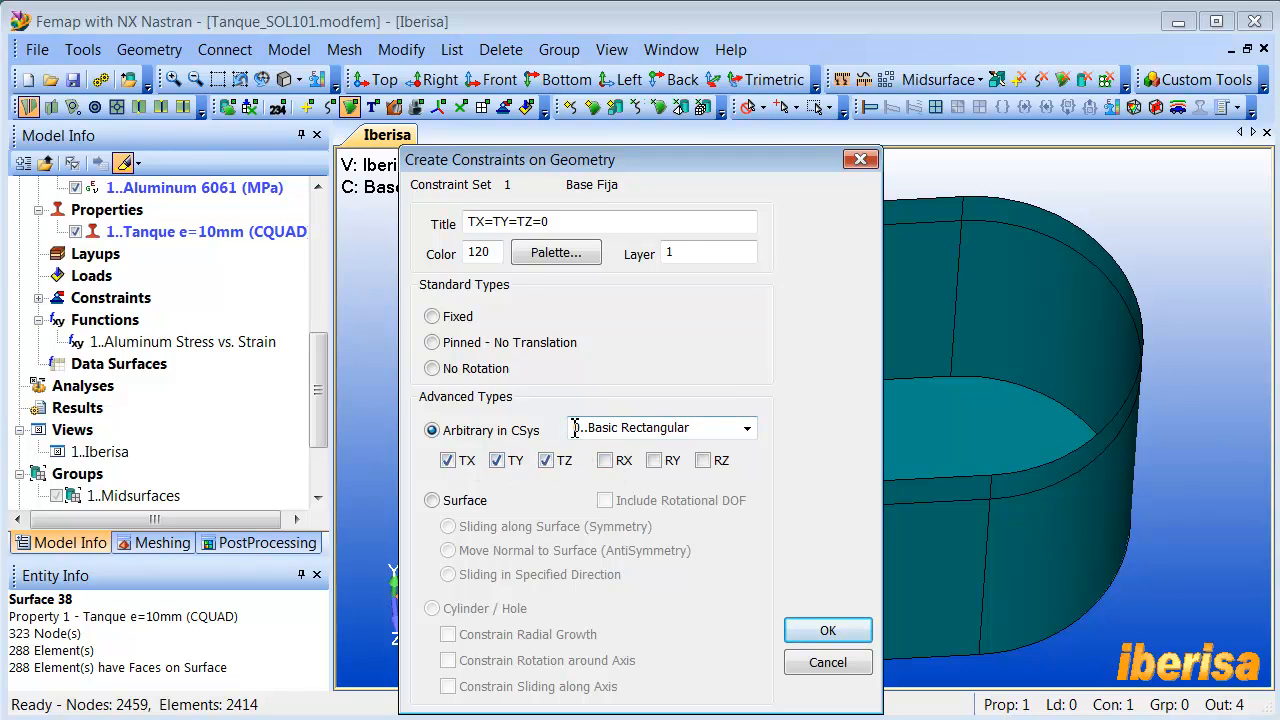
pyautogui.click(434, 502)
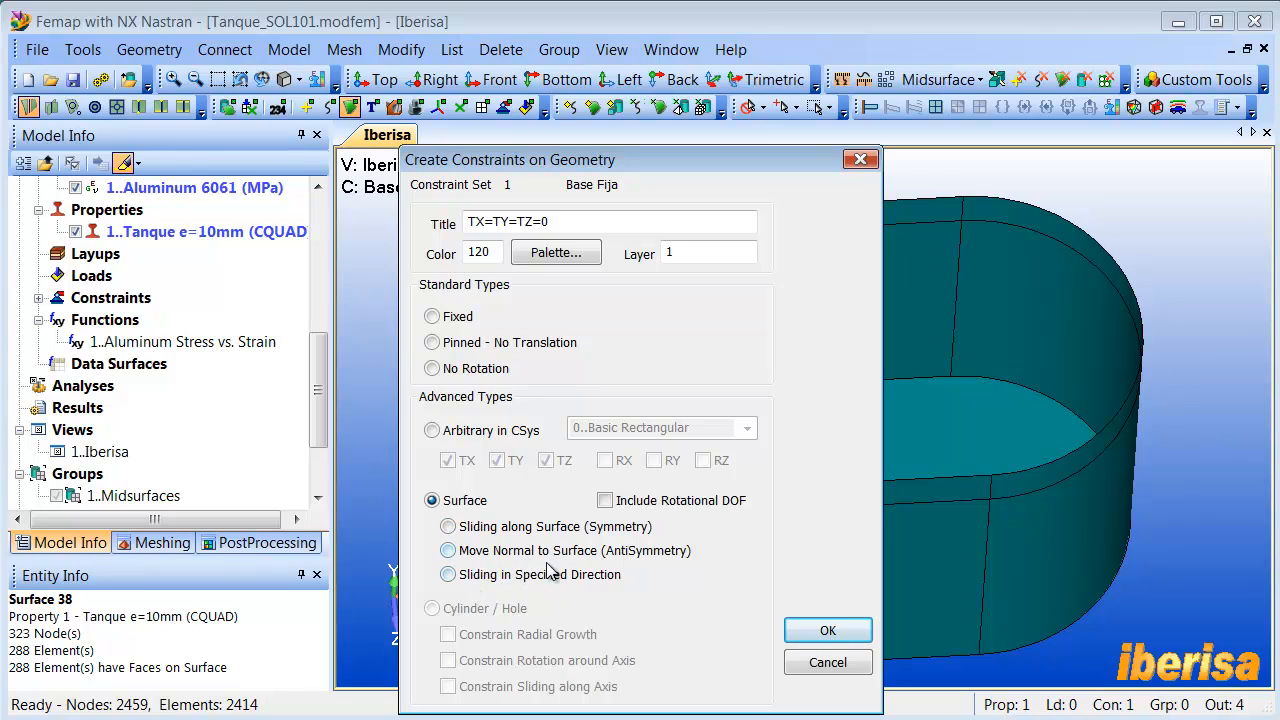
pyautogui.click(433, 430)
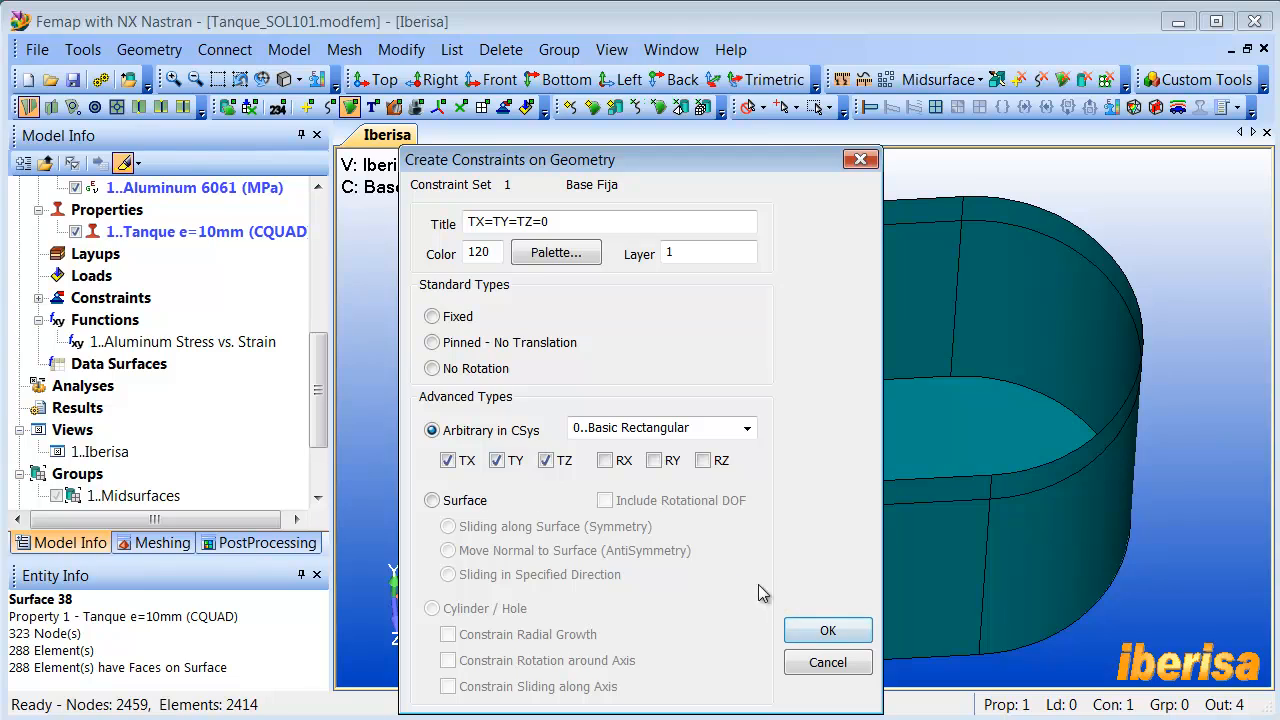
pyautogui.click(829, 631)
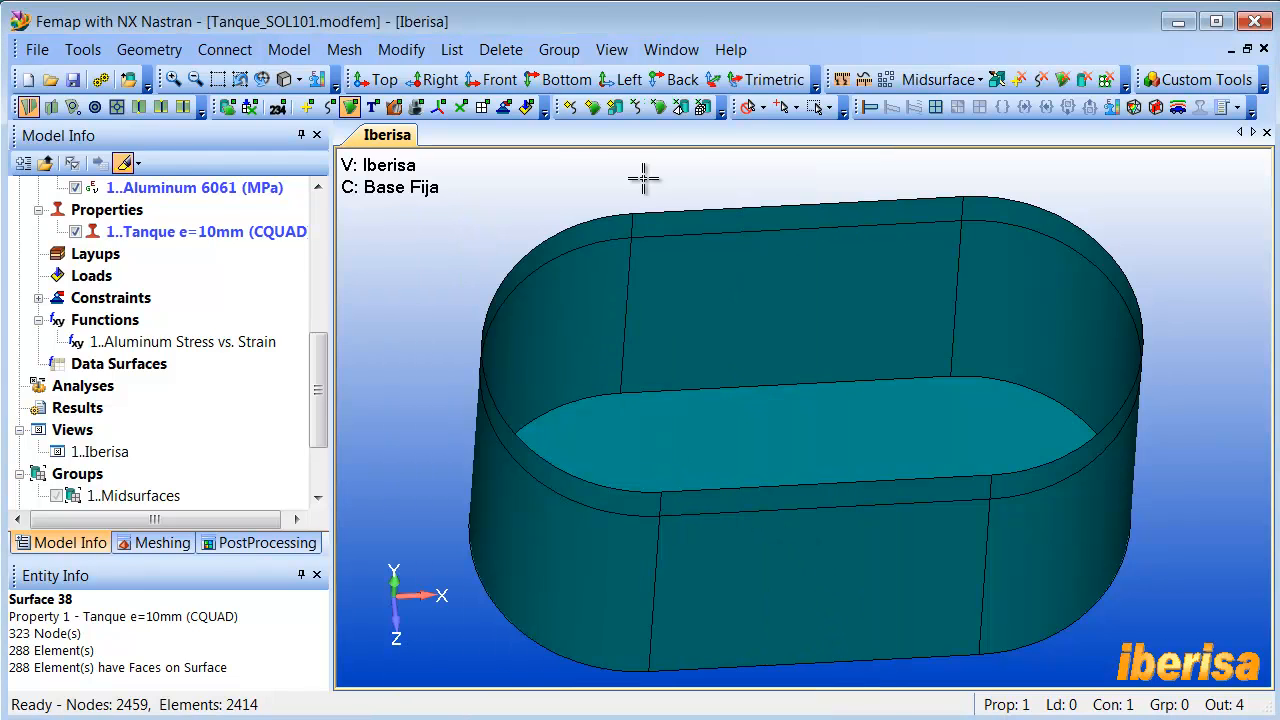
# - Display the load and constraint symbols on the model and view the tank's base from above
pyautogui.click(527, 107)
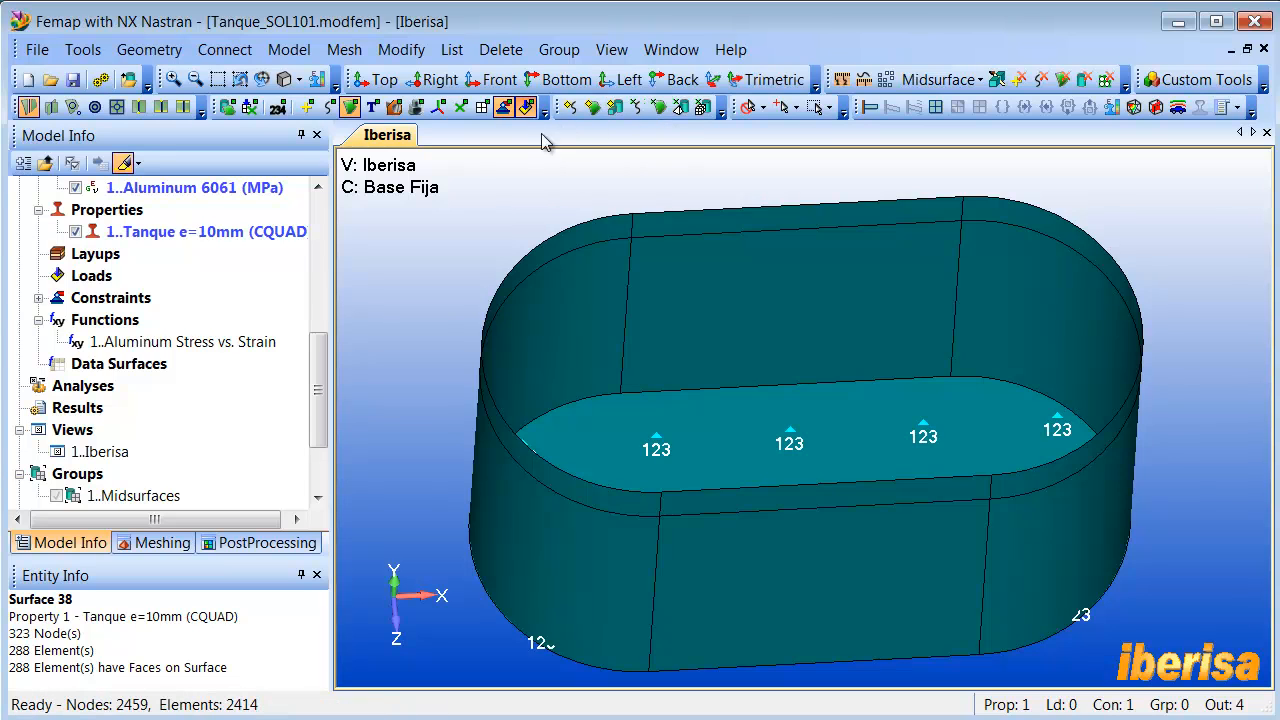
pyautogui.moveTo(688, 316); pyautogui.dragTo(688, 348, button='middle')
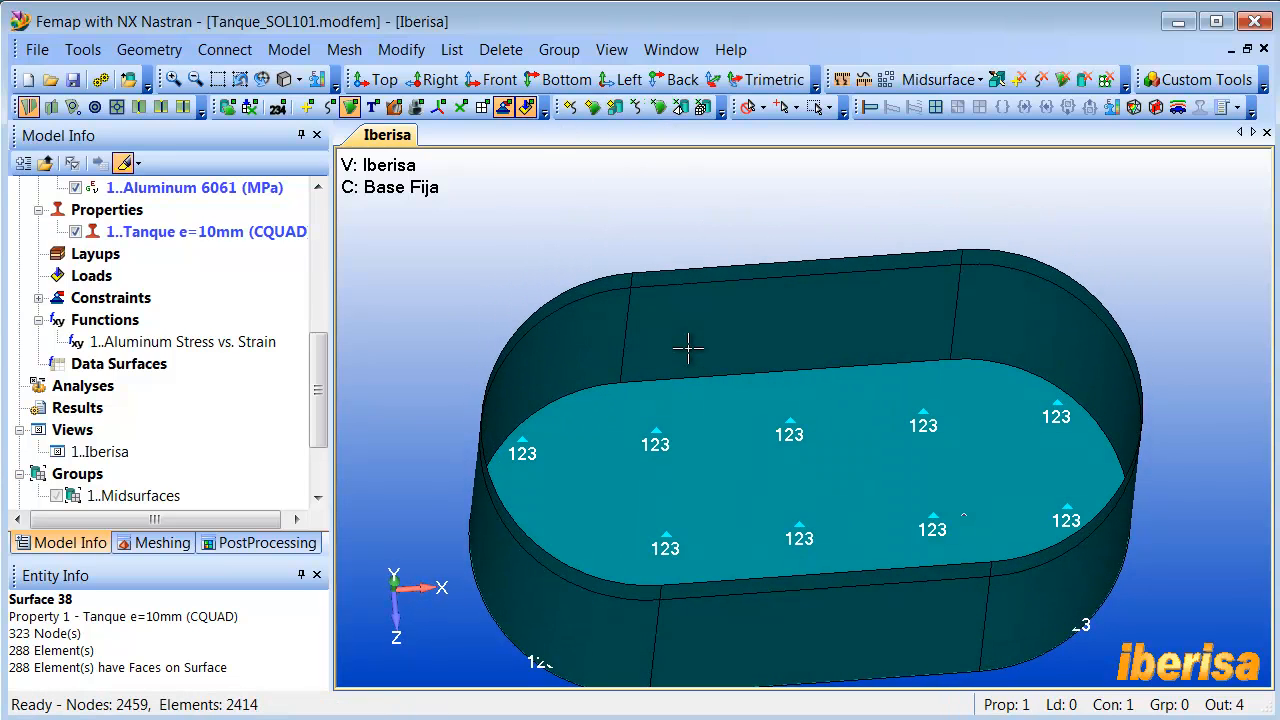
pyautogui.keyDown('ctrl'); pyautogui.moveTo(660, 410); pyautogui.dragTo(667, 389, button='middle'); pyautogui.keyUp('ctrl')
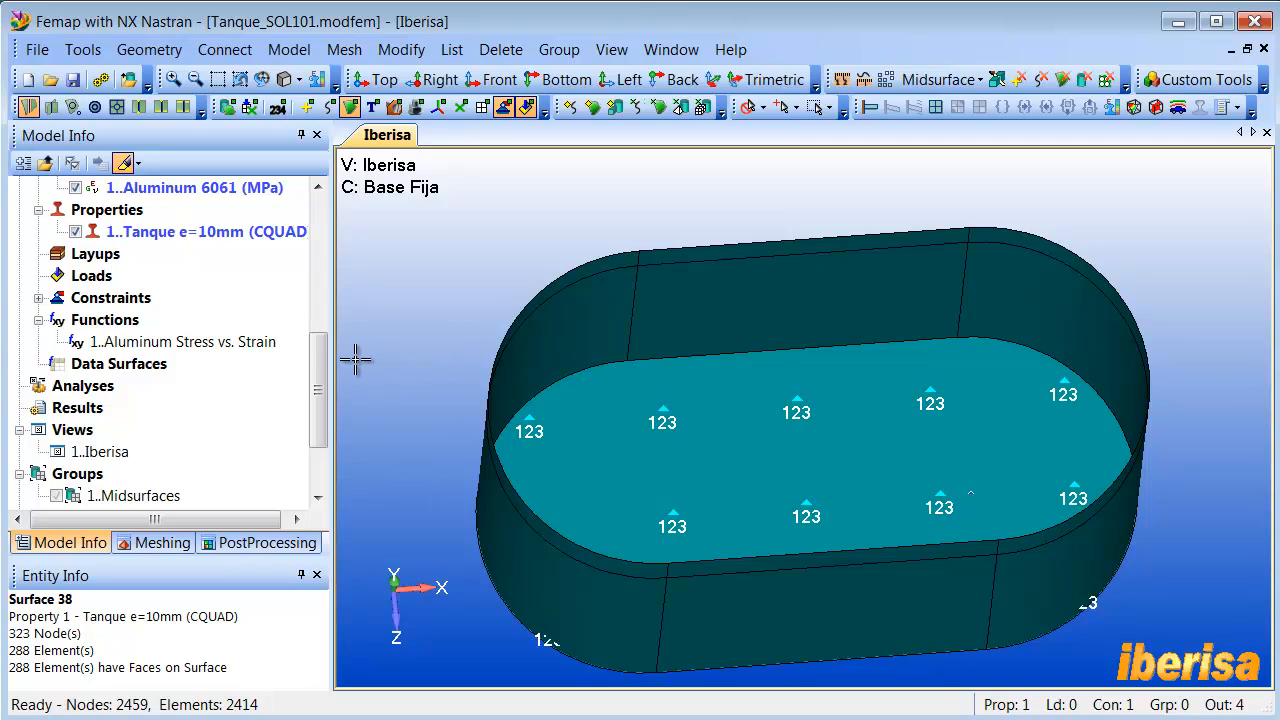
# - Expand the Base Fija set in the model tree and highlight its TX=TY=TZ=0 definition on the tank
pyautogui.moveTo(320, 375); pyautogui.dragTo(317, 420)
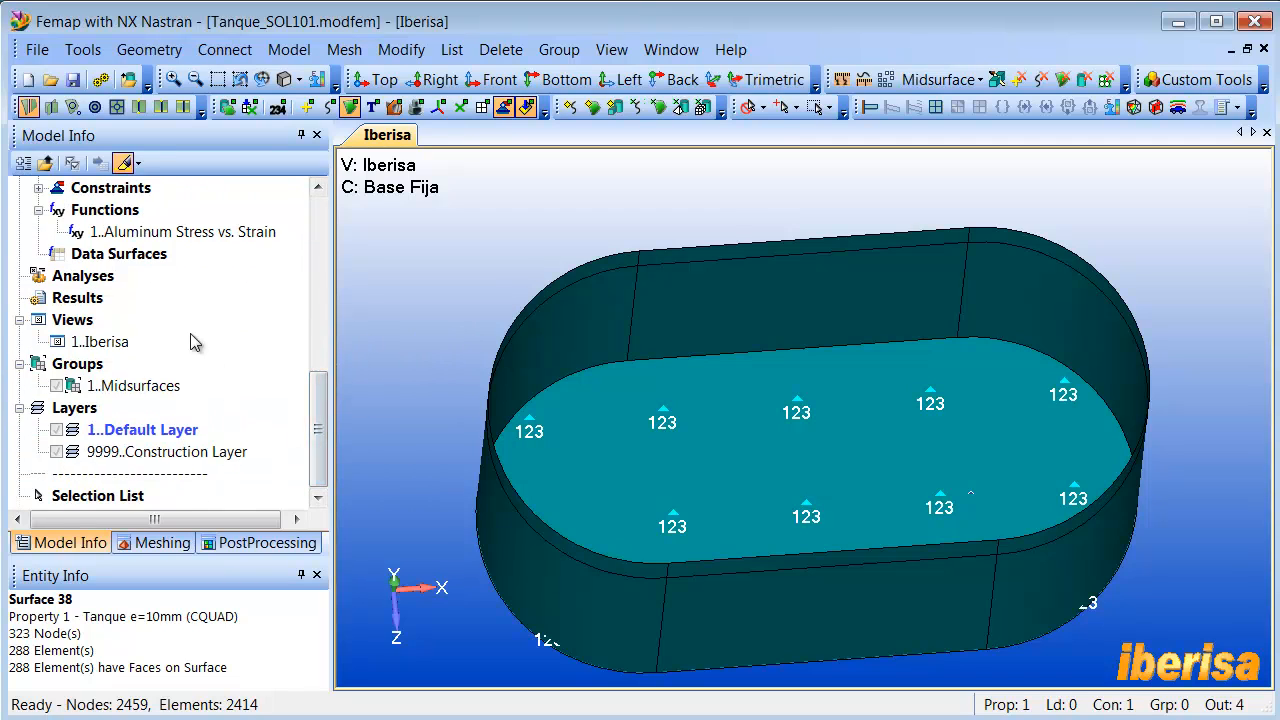
pyautogui.click(38, 189)
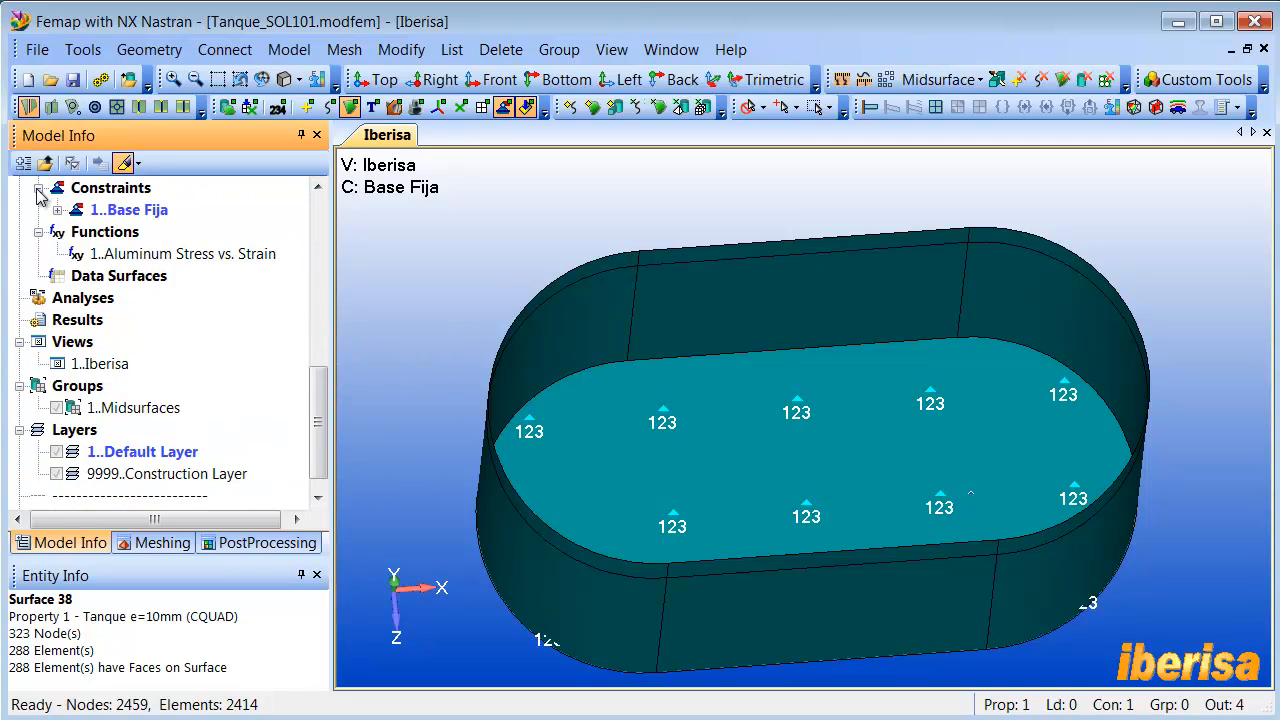
pyautogui.click(57, 210)
pyautogui.click(77, 232)
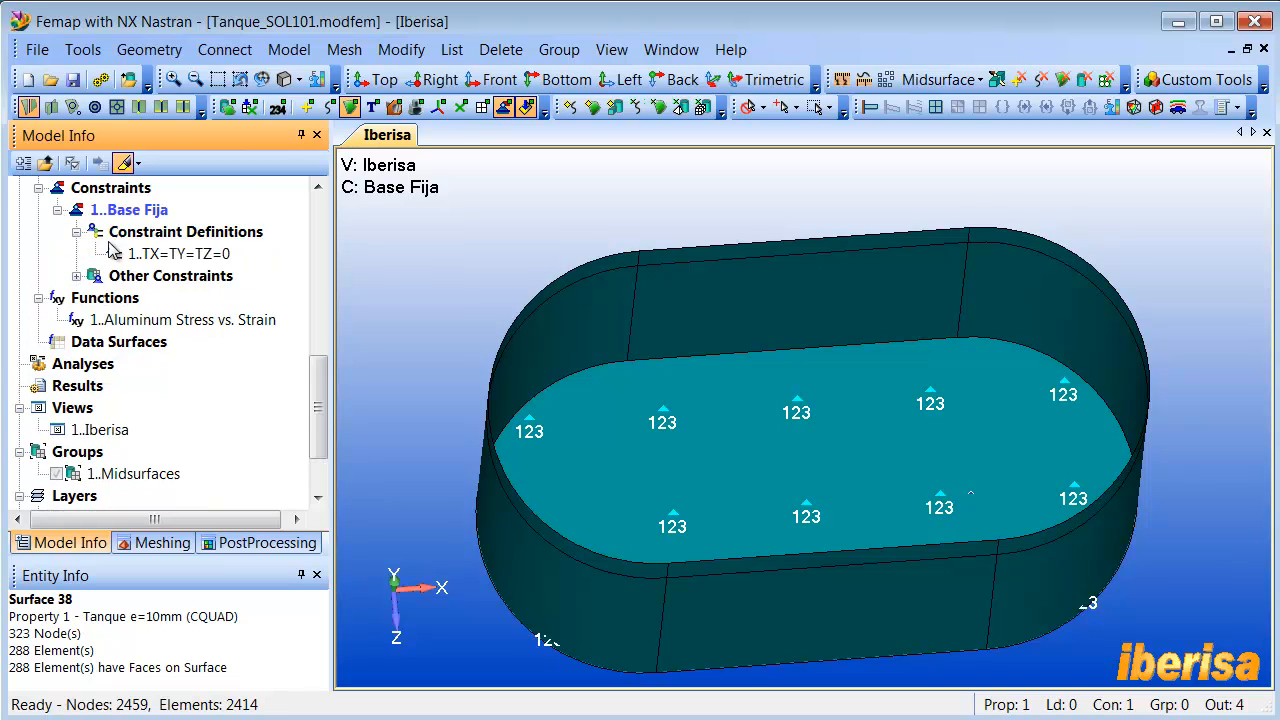
pyautogui.click(172, 255)
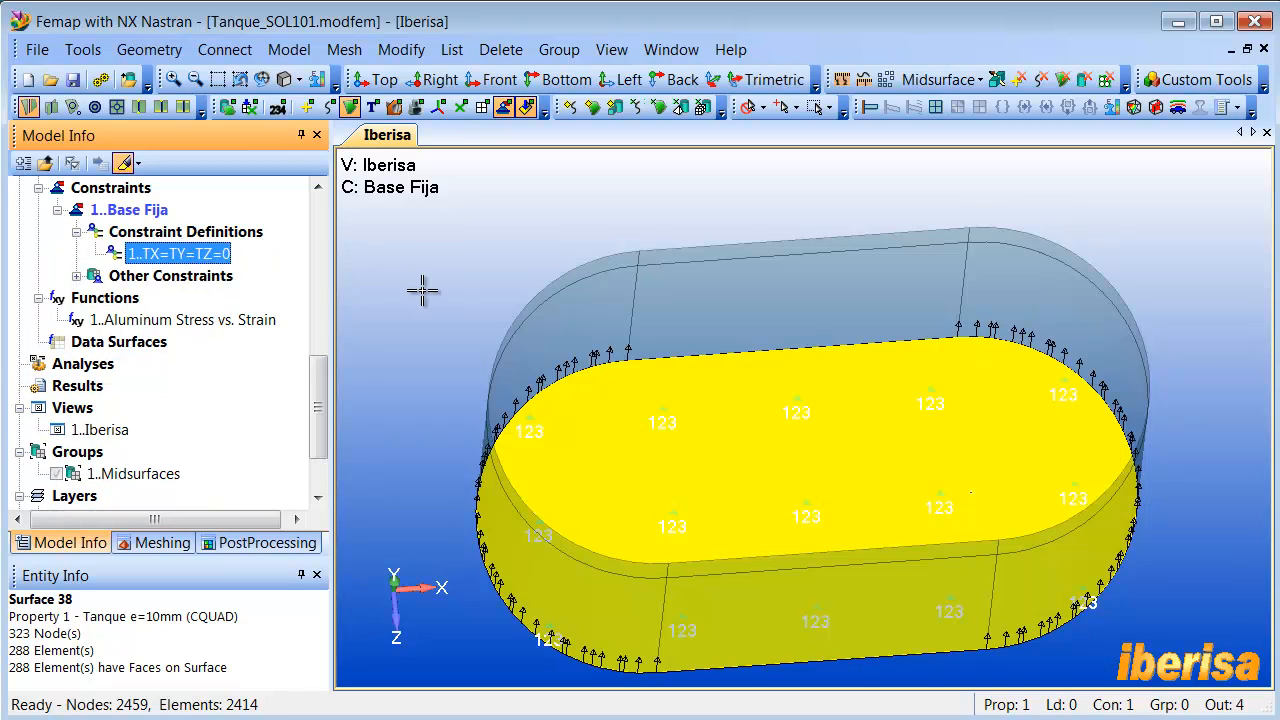
pyautogui.click(422, 290)
# - Start a new rectangular coordinate system referenced to 0..Basic Rectangular, using the ZX Locate method
pyautogui.moveTo(467, 297)
pyautogui.mouseDown(button='middle')
pyautogui.moveTo(468, 278)
pyautogui.moveTo(601, 313)
pyautogui.moveTo(606, 303)
pyautogui.moveTo(830, 457)
pyautogui.moveTo(821, 447)
pyautogui.mouseUp(button='middle')
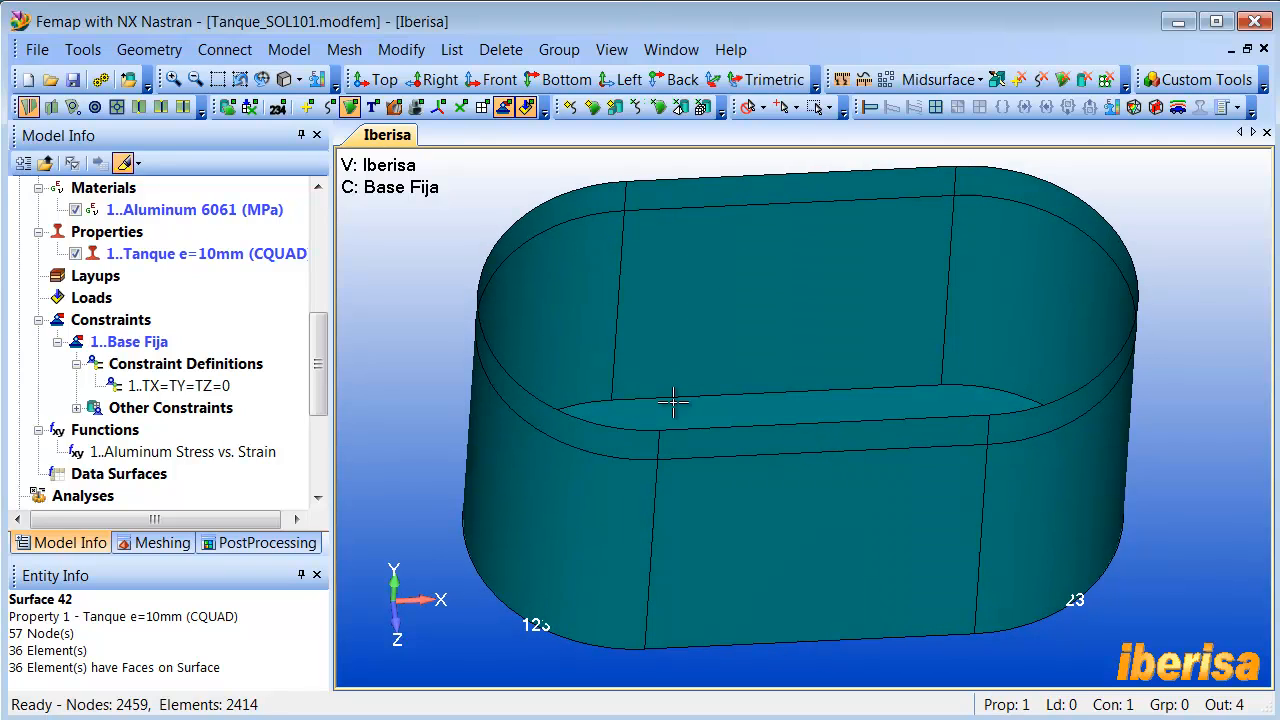
pyautogui.moveTo(313, 364); pyautogui.dragTo(329, 213)
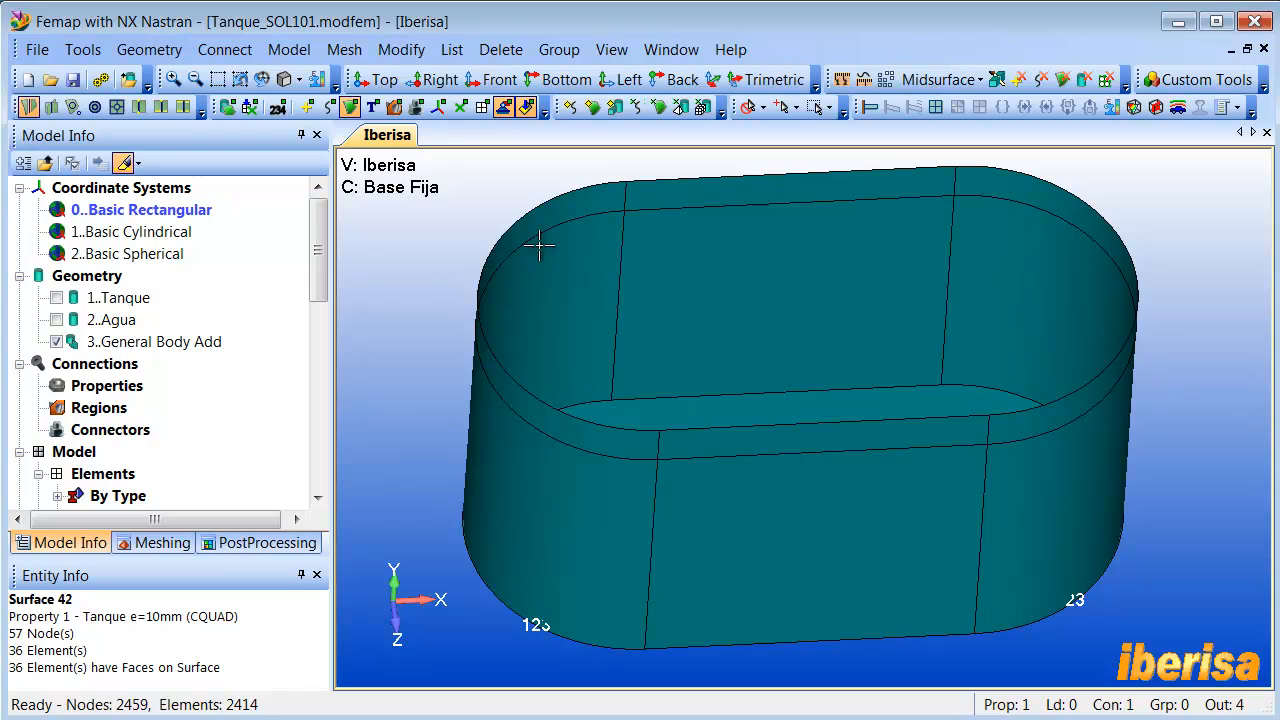
pyautogui.rightClick(140, 190)
pyautogui.click(163, 207)
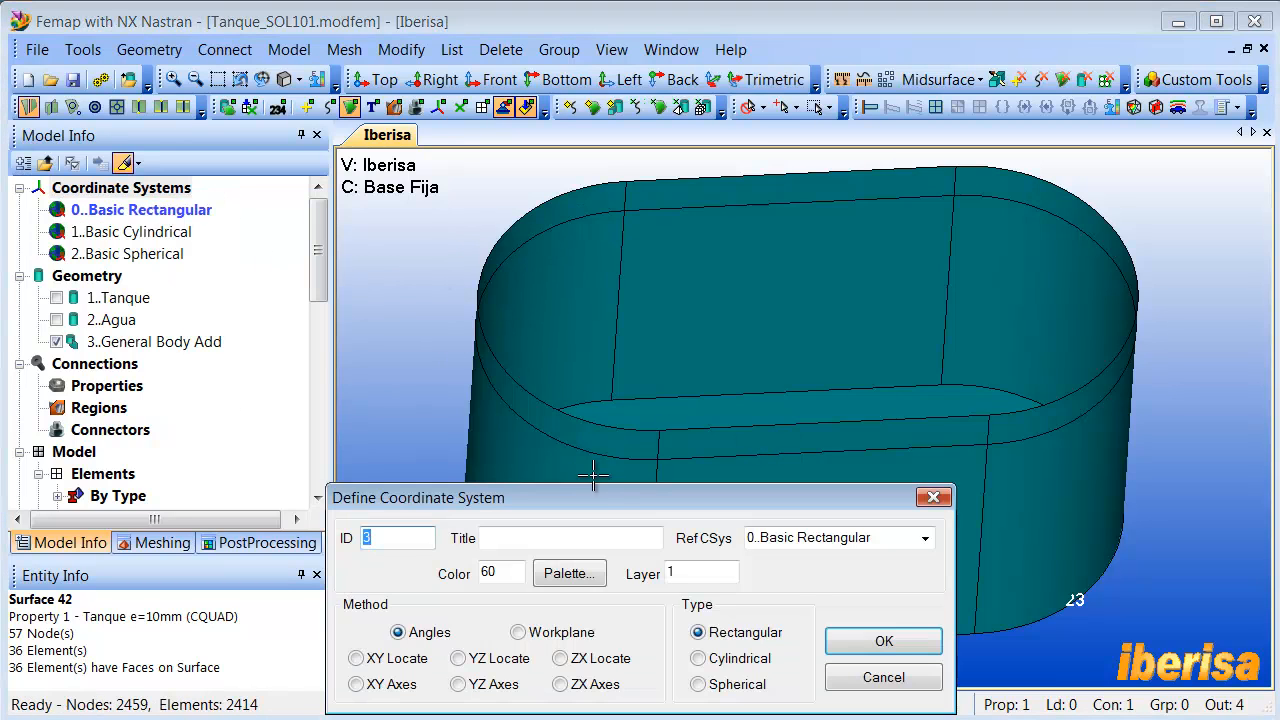
pyautogui.moveTo(608, 496); pyautogui.dragTo(487, 206)
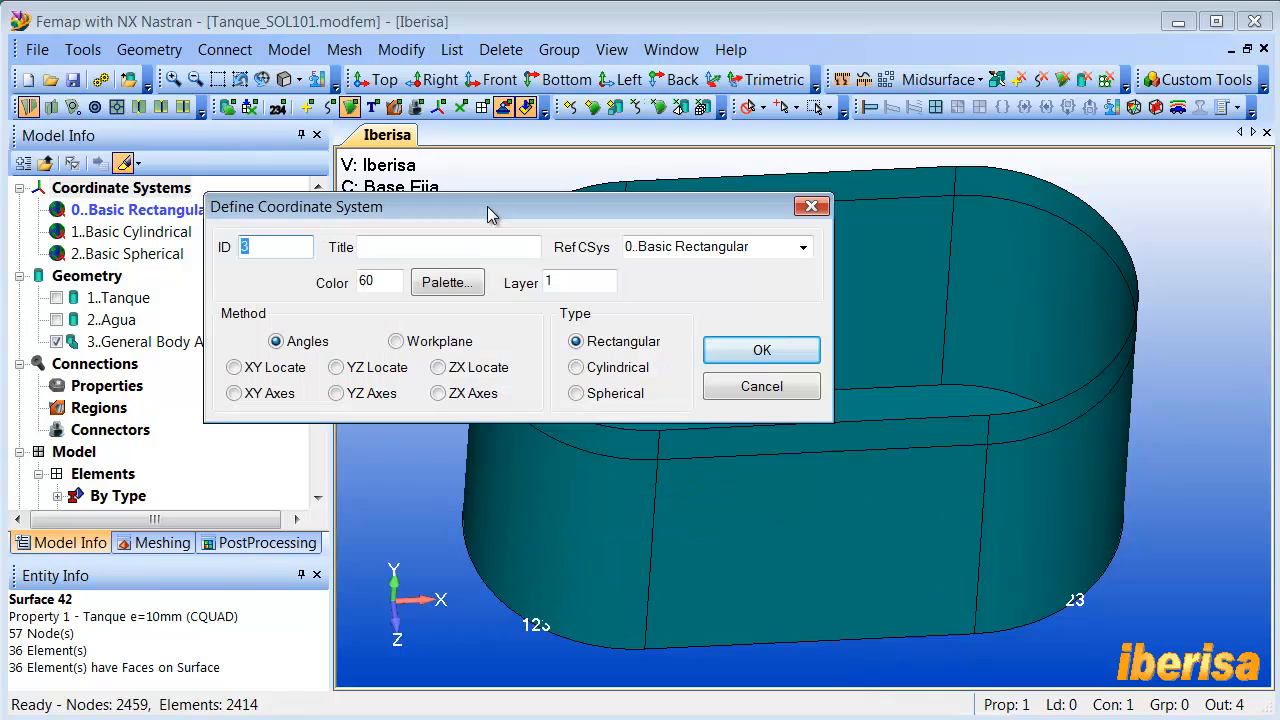
pyautogui.click(438, 367)
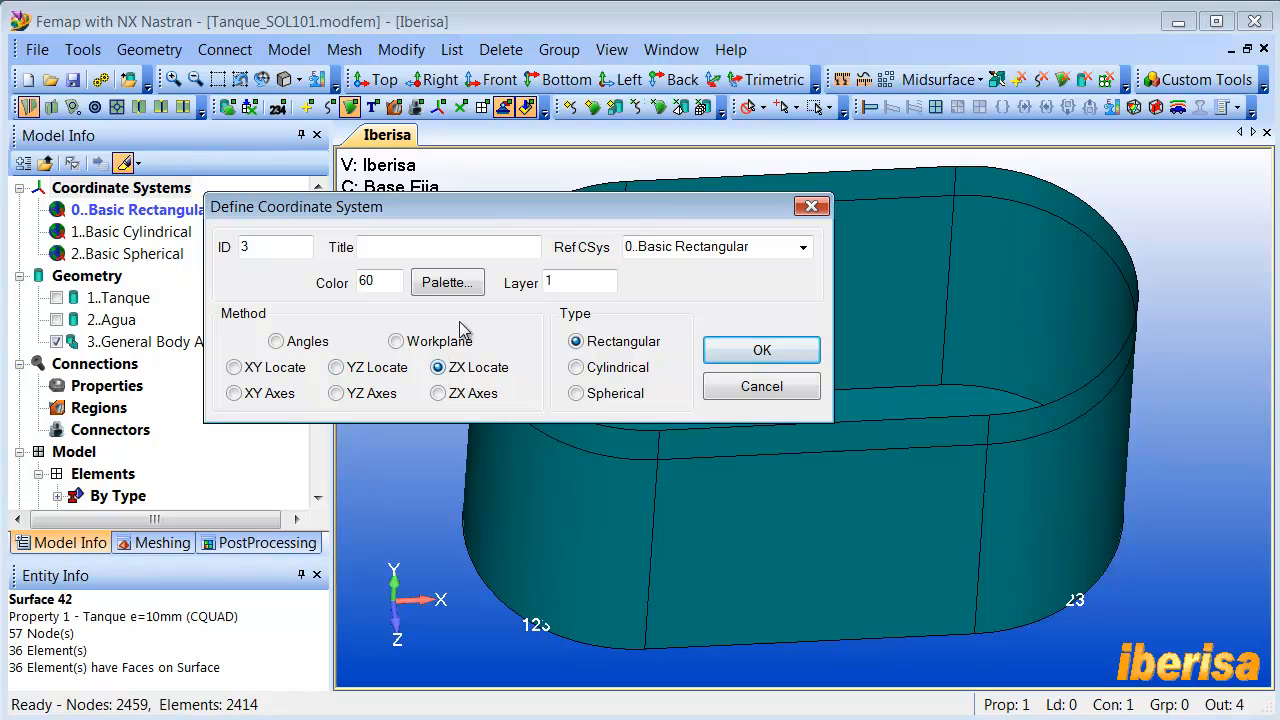
pyautogui.moveTo(378, 135); pyautogui.dragTo(376, 124)
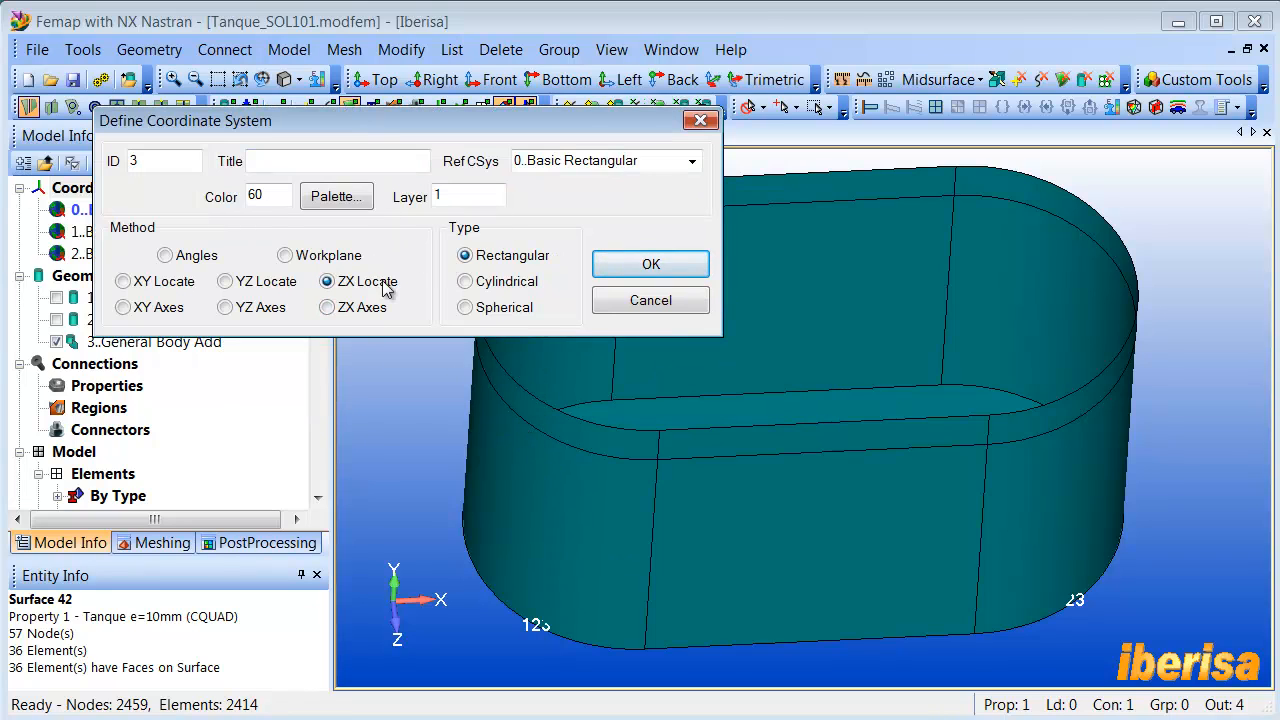
pyautogui.click(651, 264)
# - Place the coordinate system origin with the Between method, at 50% between points 73 and 74 on the tank's water-level edge
pyautogui.moveTo(645, 605); pyautogui.dragTo(449, 146)
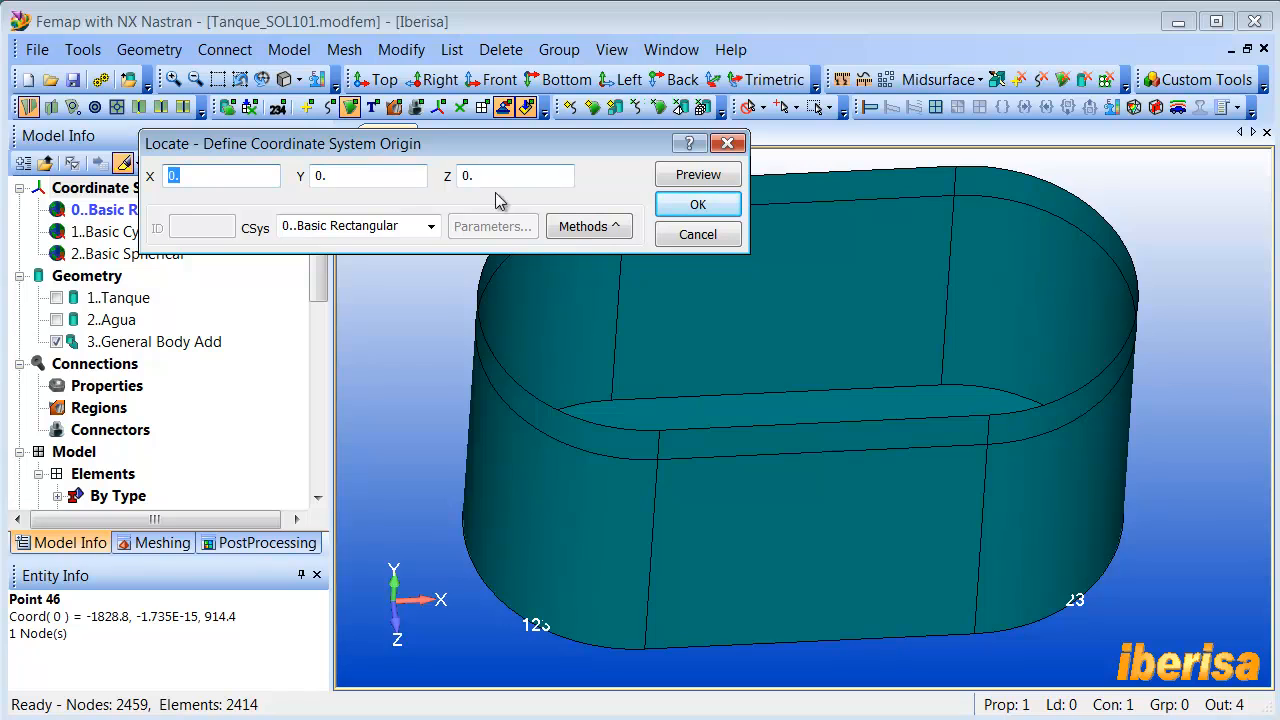
pyautogui.click(588, 226)
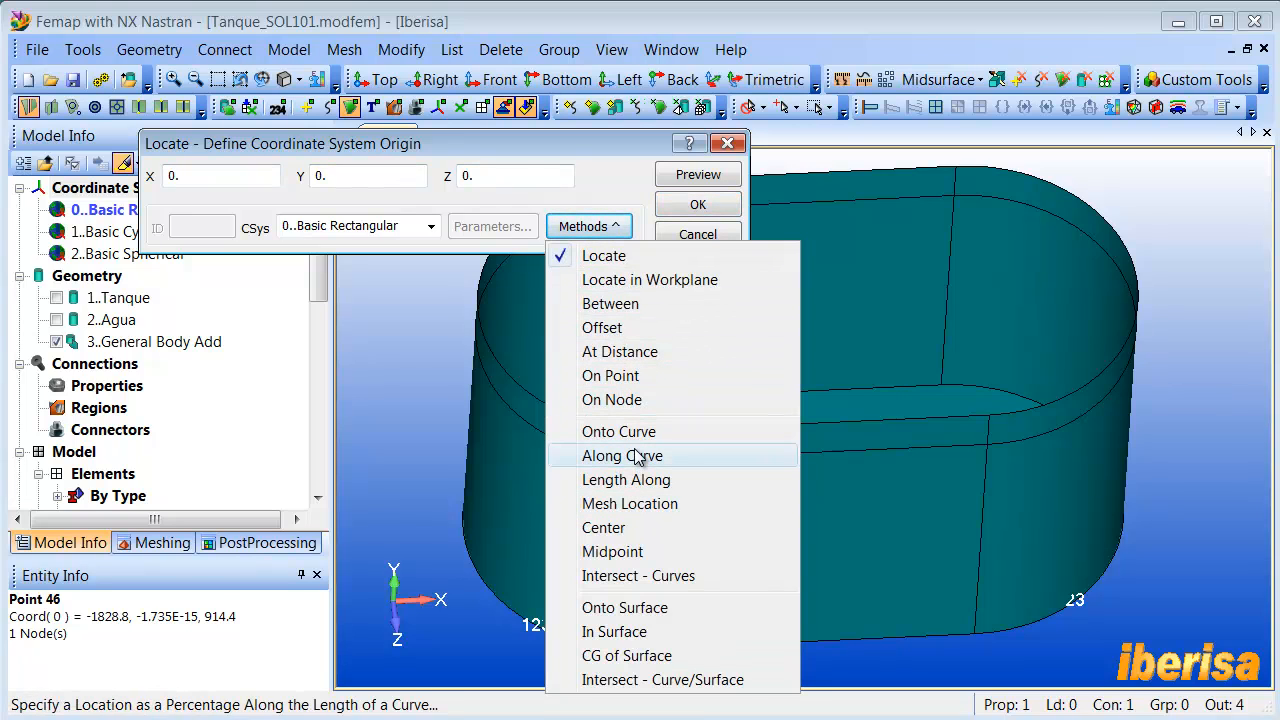
pyautogui.click(630, 313)
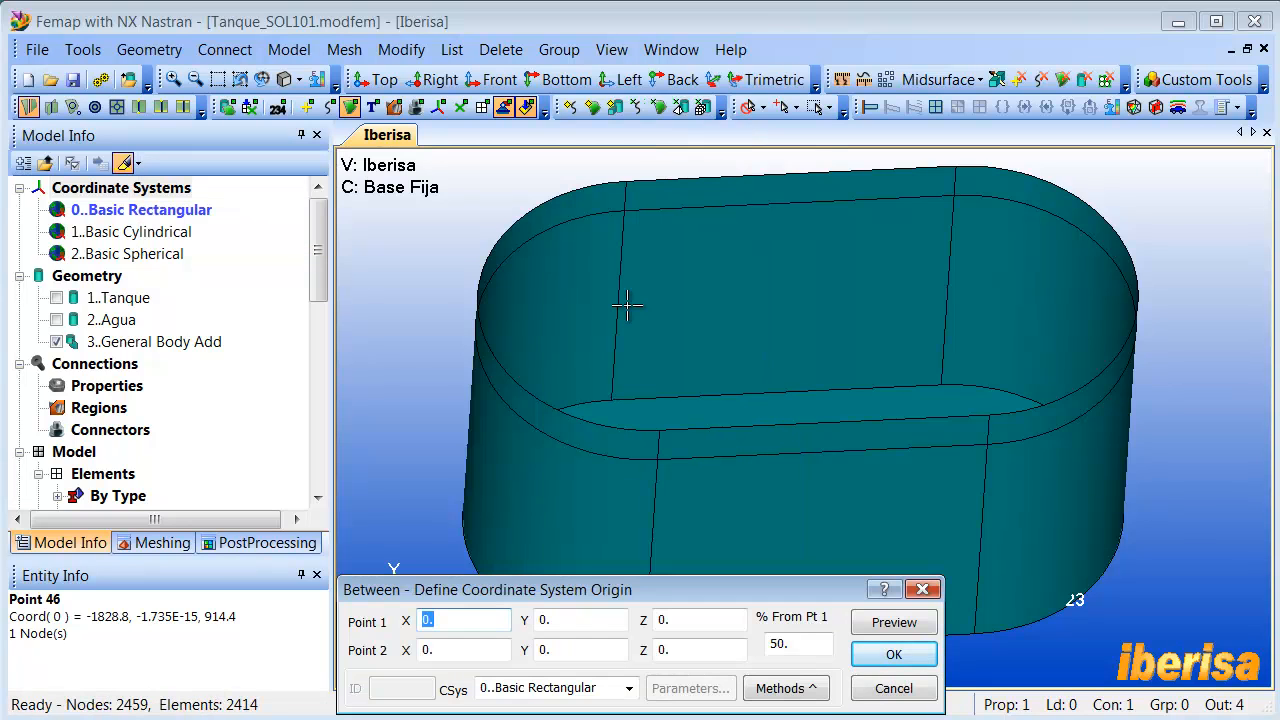
pyautogui.click(634, 219)
pyautogui.click(650, 453)
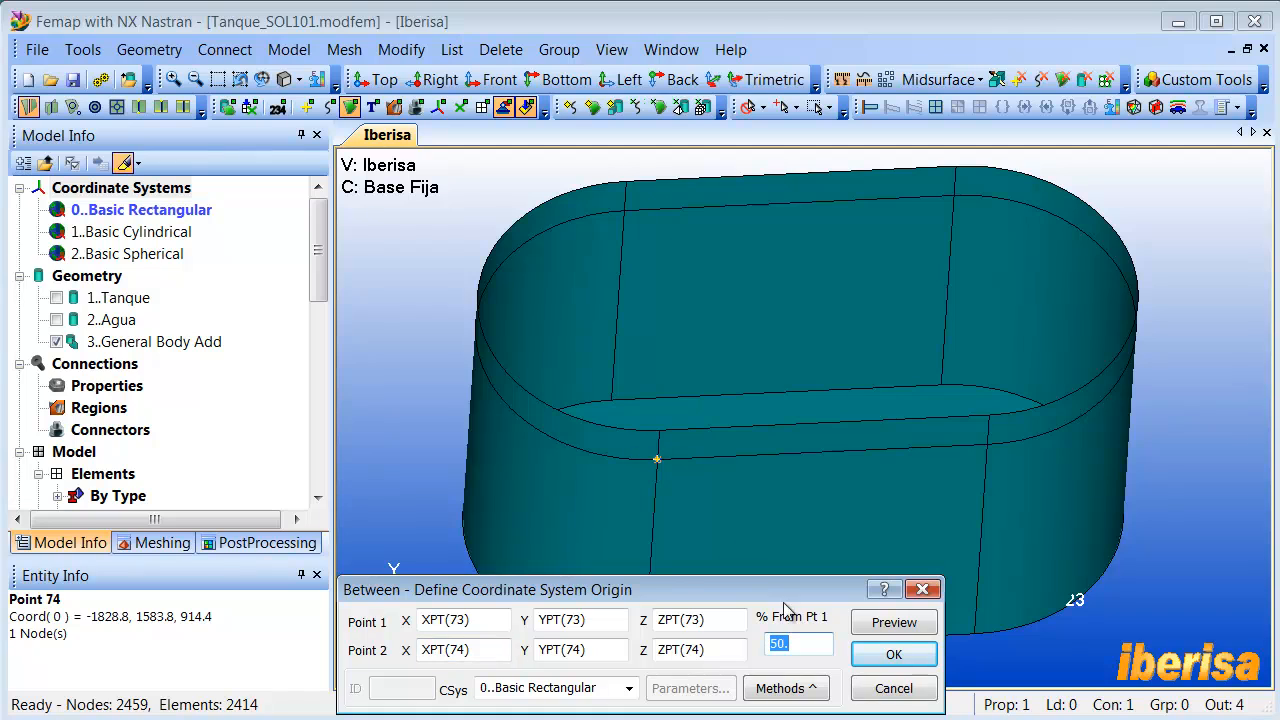
pyautogui.click(894, 654)
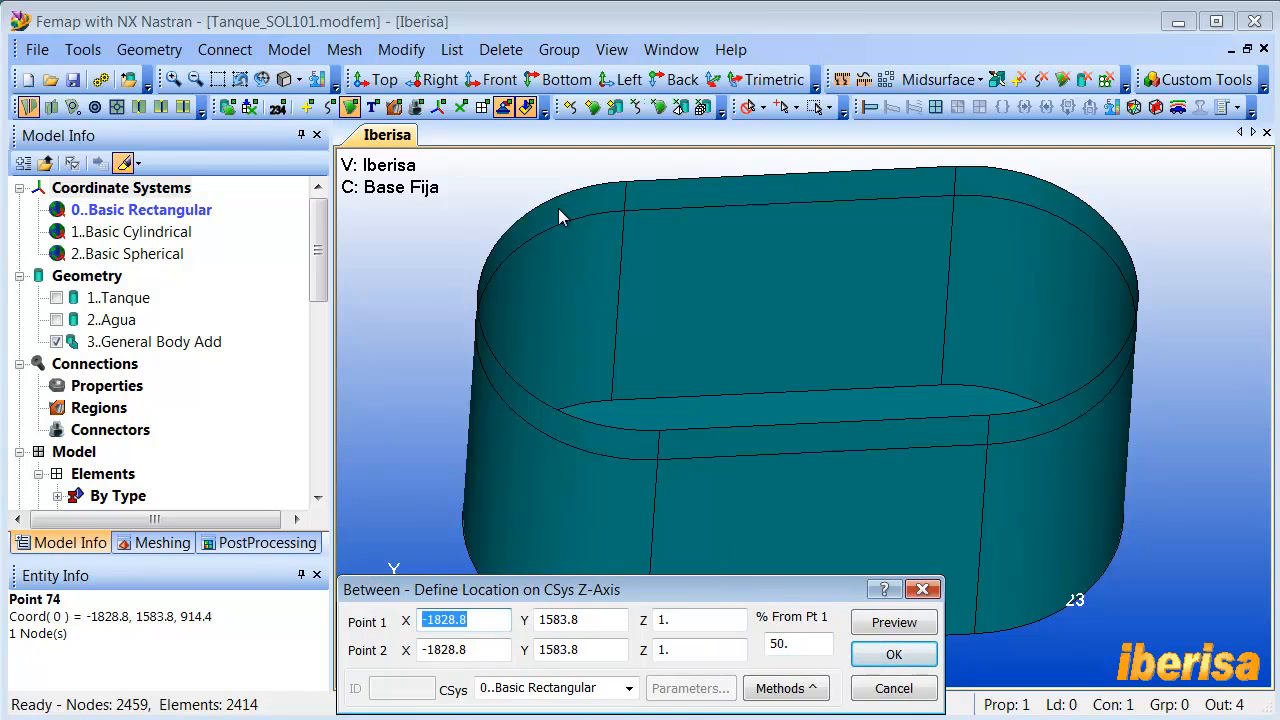
# - Define the coordinate system's Z-axis through point 73 and its ZX-plane through point 76, using the Locate method for the Z-axis
pyautogui.moveTo(740, 596); pyautogui.dragTo(558, 208)
pyautogui.click(596, 299)
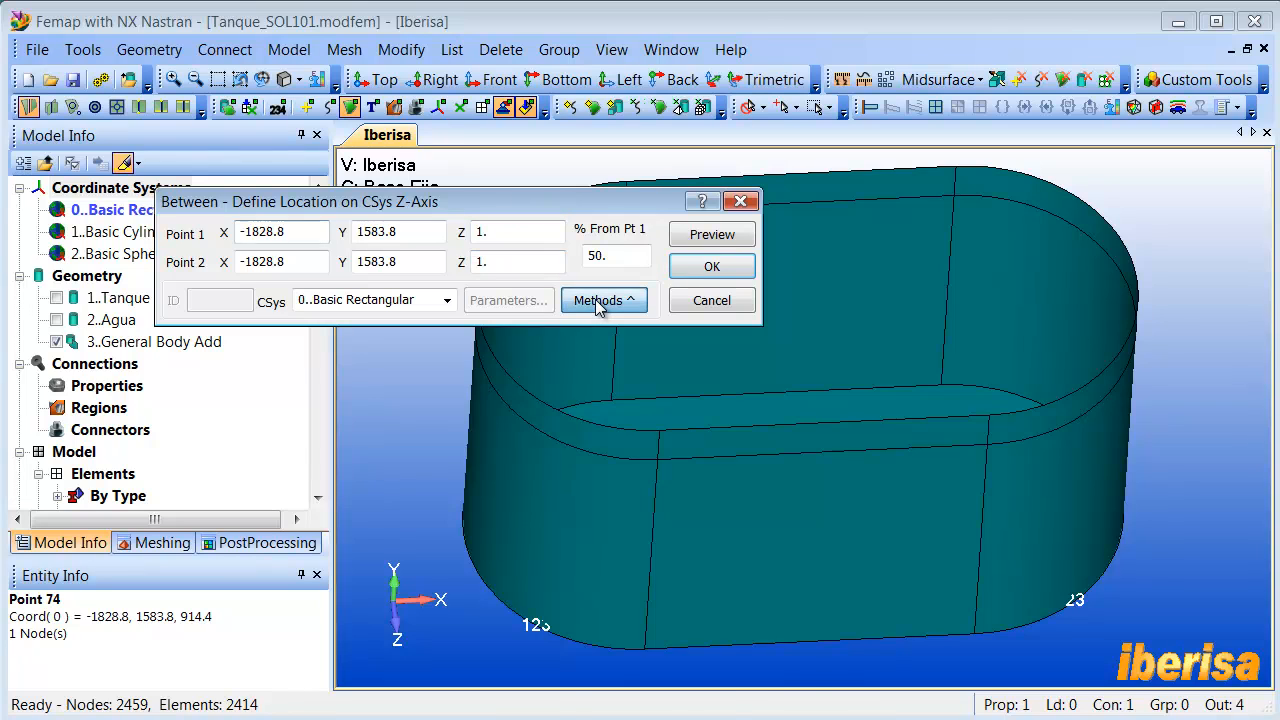
pyautogui.click(617, 331)
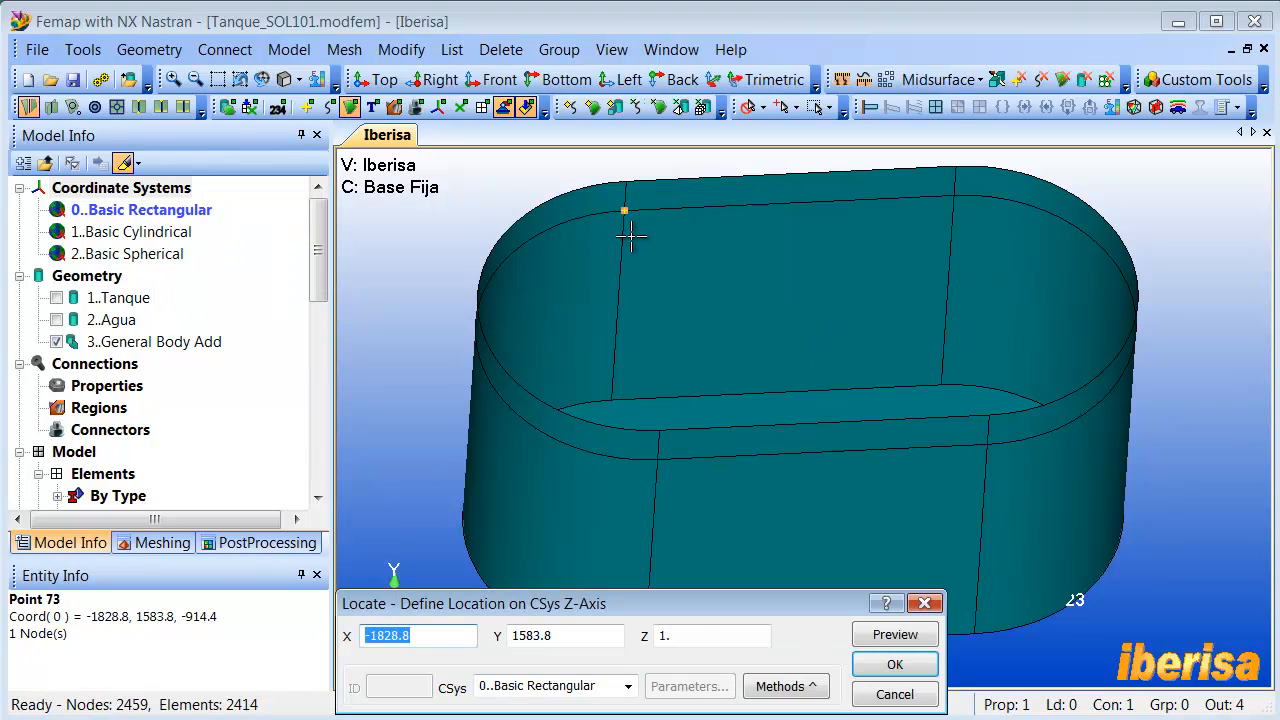
pyautogui.click(631, 236)
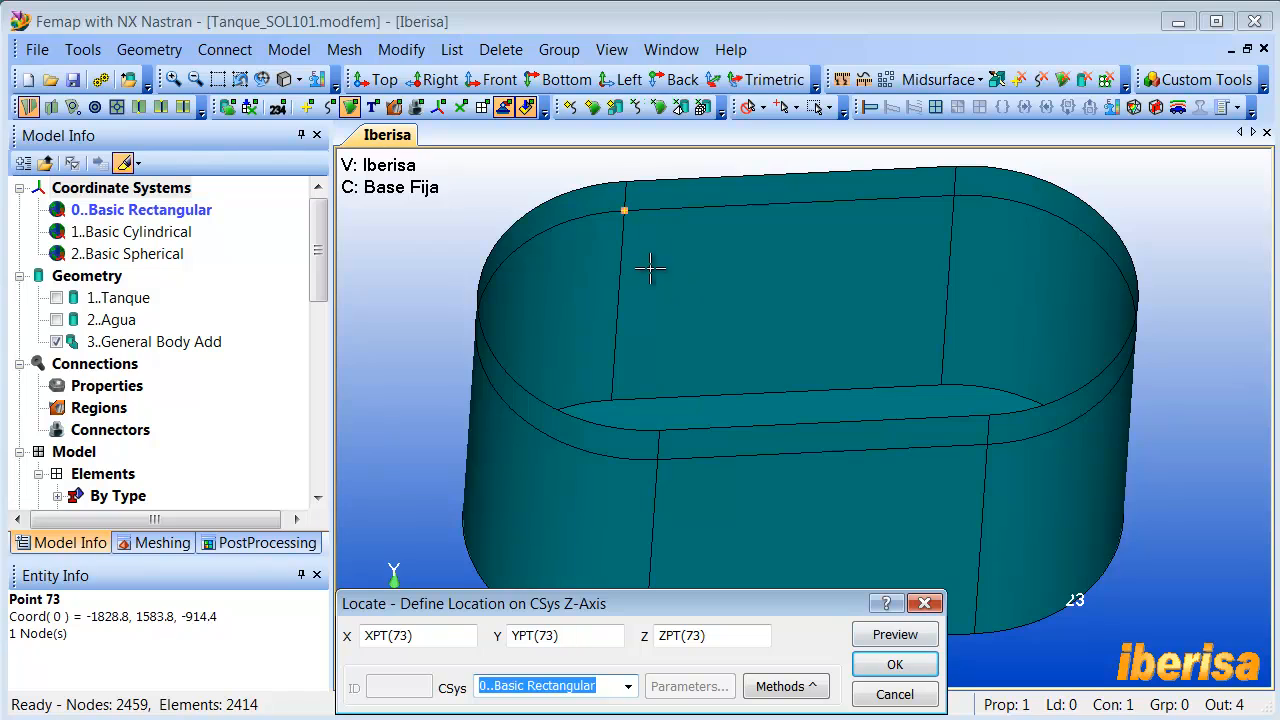
pyautogui.click(897, 662)
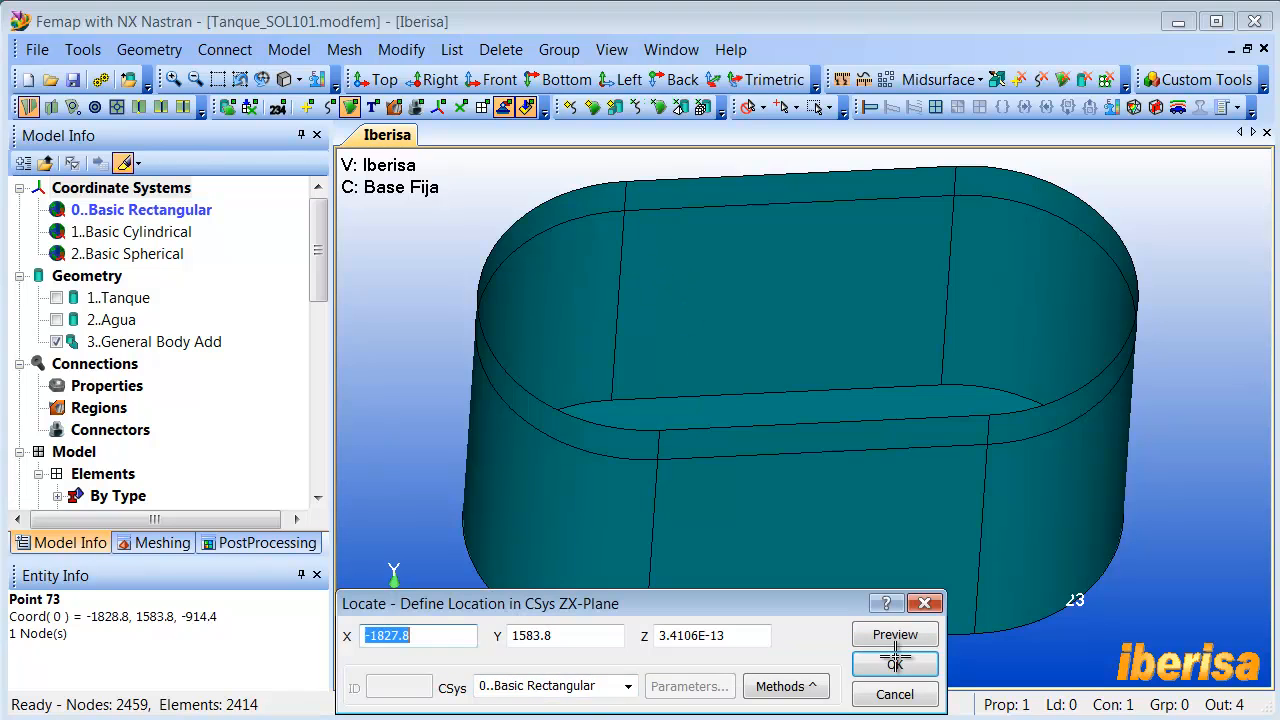
pyautogui.click(903, 224)
pyautogui.click(902, 660)
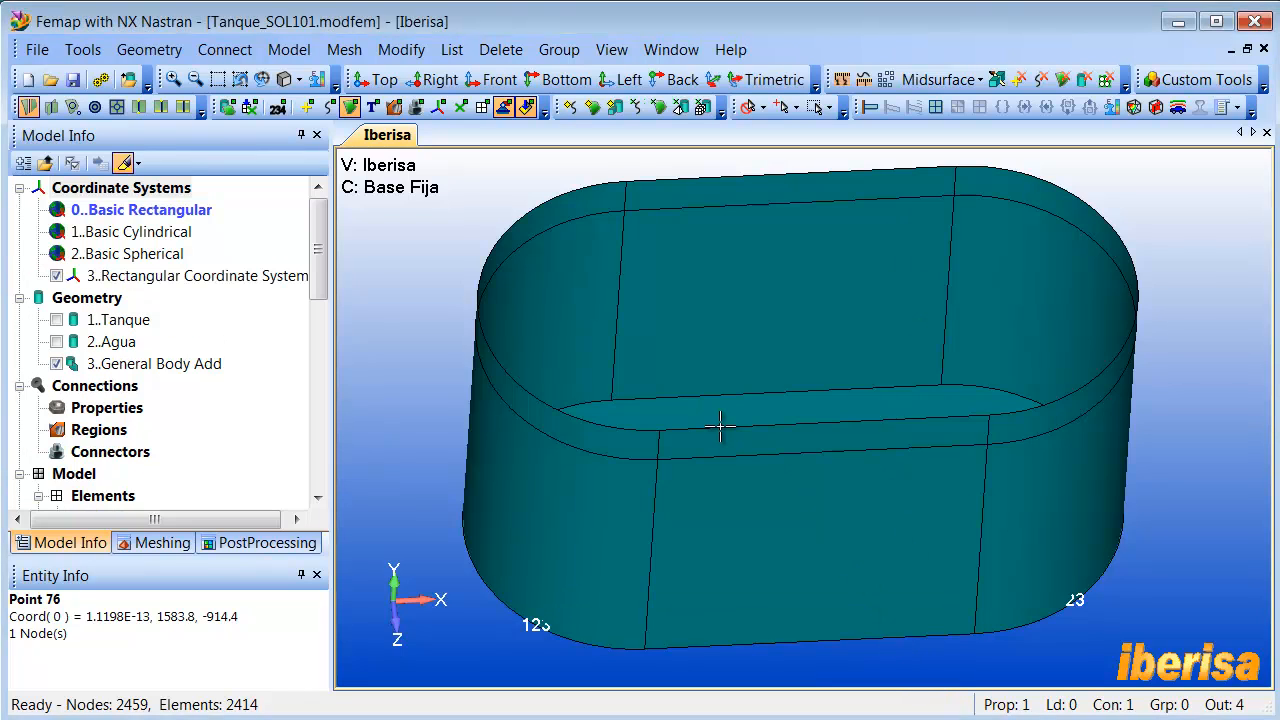
# - Highlight the new rectangular coordinate system on the tank and turn on the display of coordinate systems in the view
pyautogui.click(179, 286)
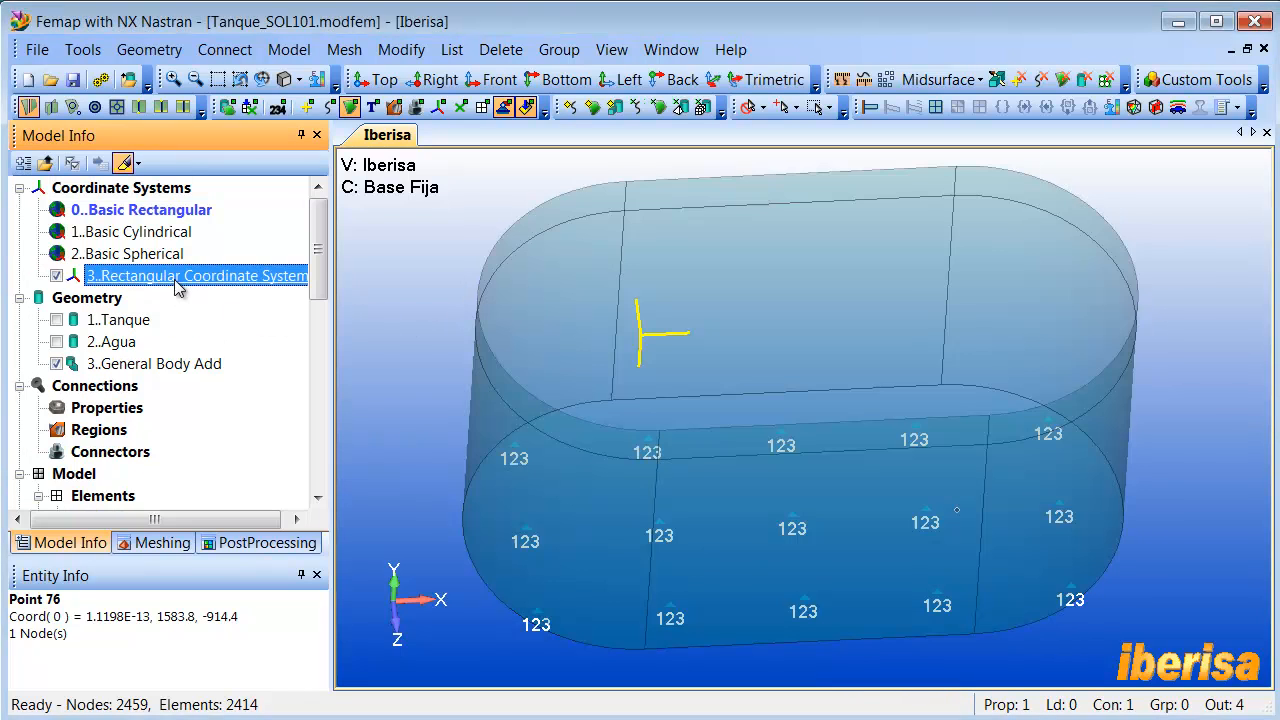
pyautogui.click(467, 310)
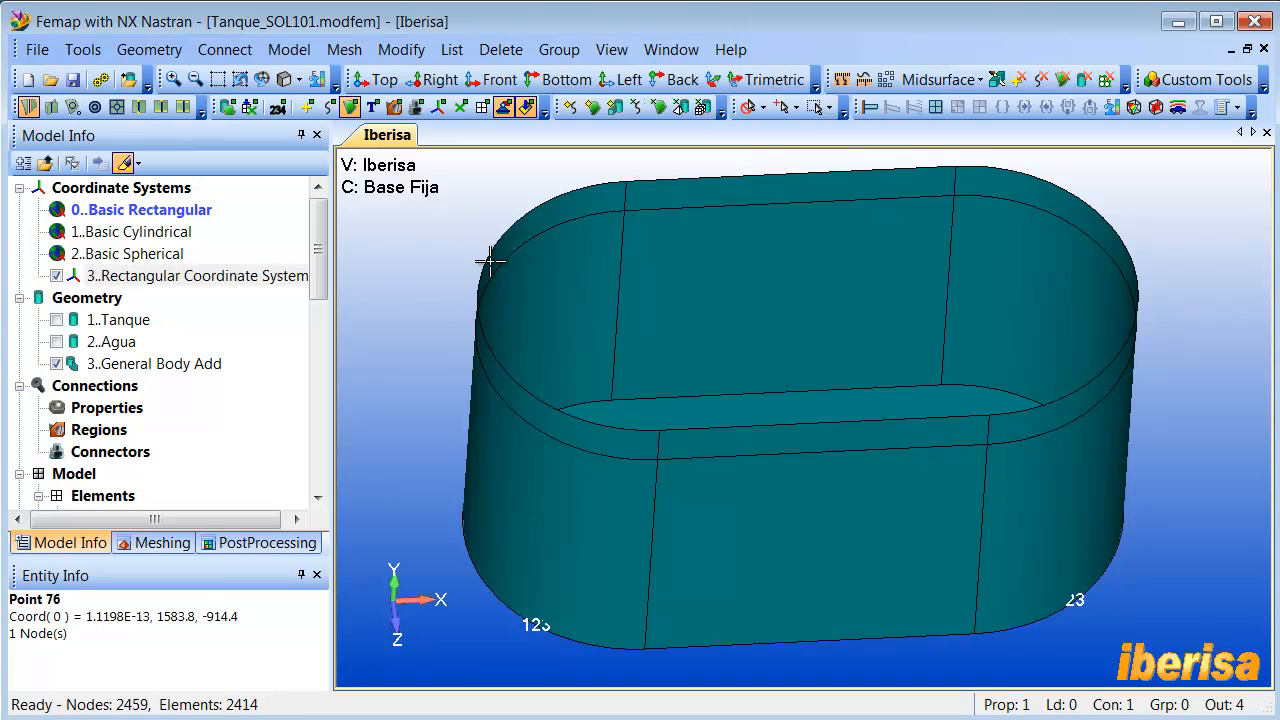
pyautogui.hotkey('ctrl', 'q')
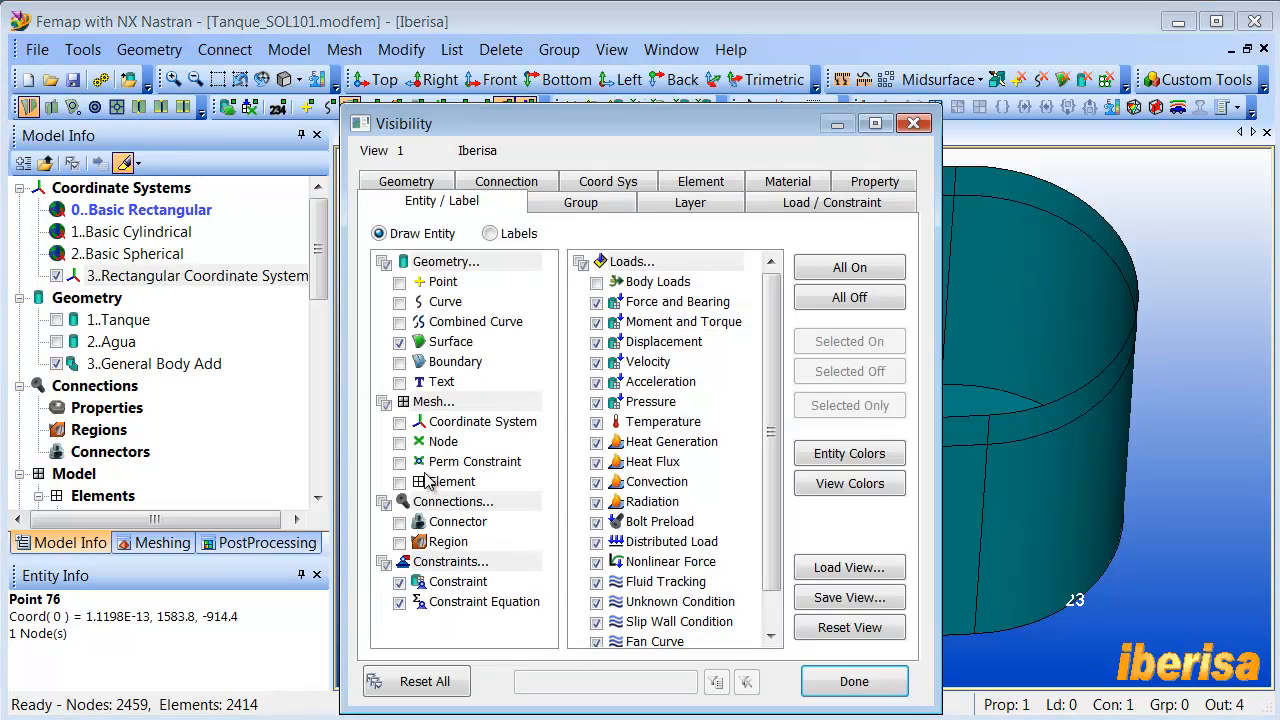
pyautogui.click(854, 681)
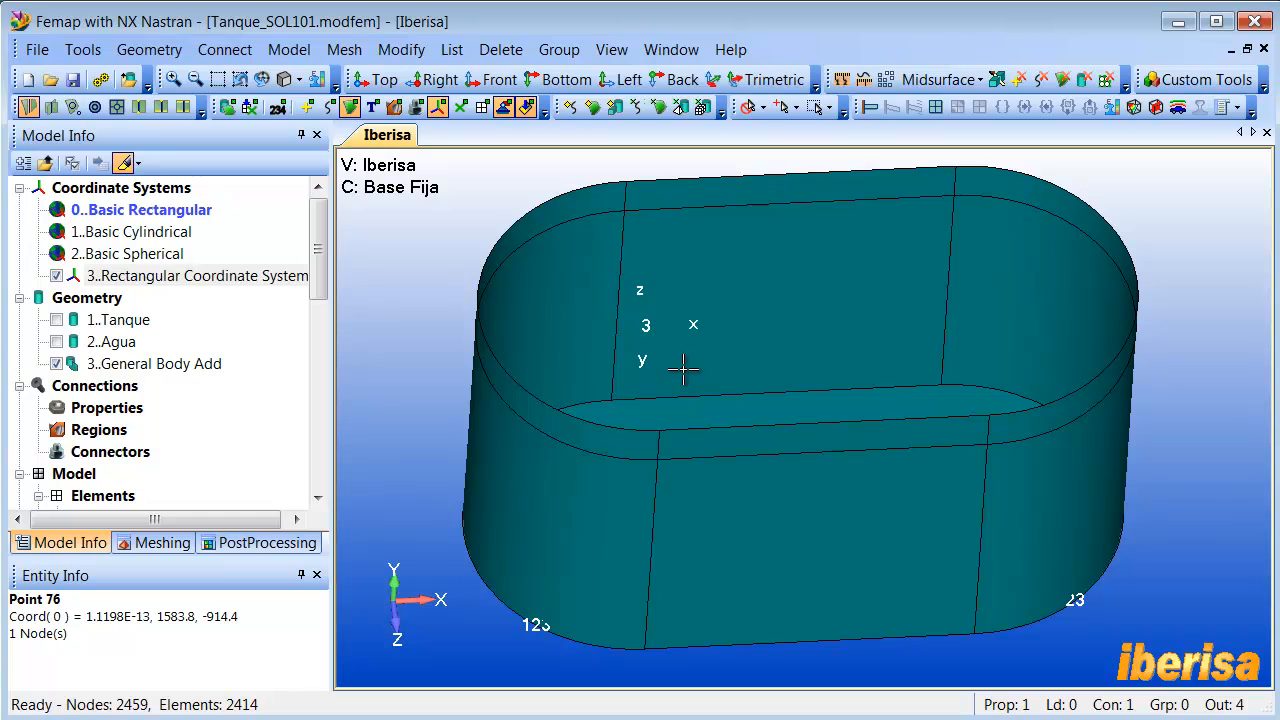
# - Set the coordinate system display to the 1..View Color Line color mode with black (color 0) as its view color
pyautogui.moveTo(683, 369); pyautogui.dragTo(685, 377, button='middle')
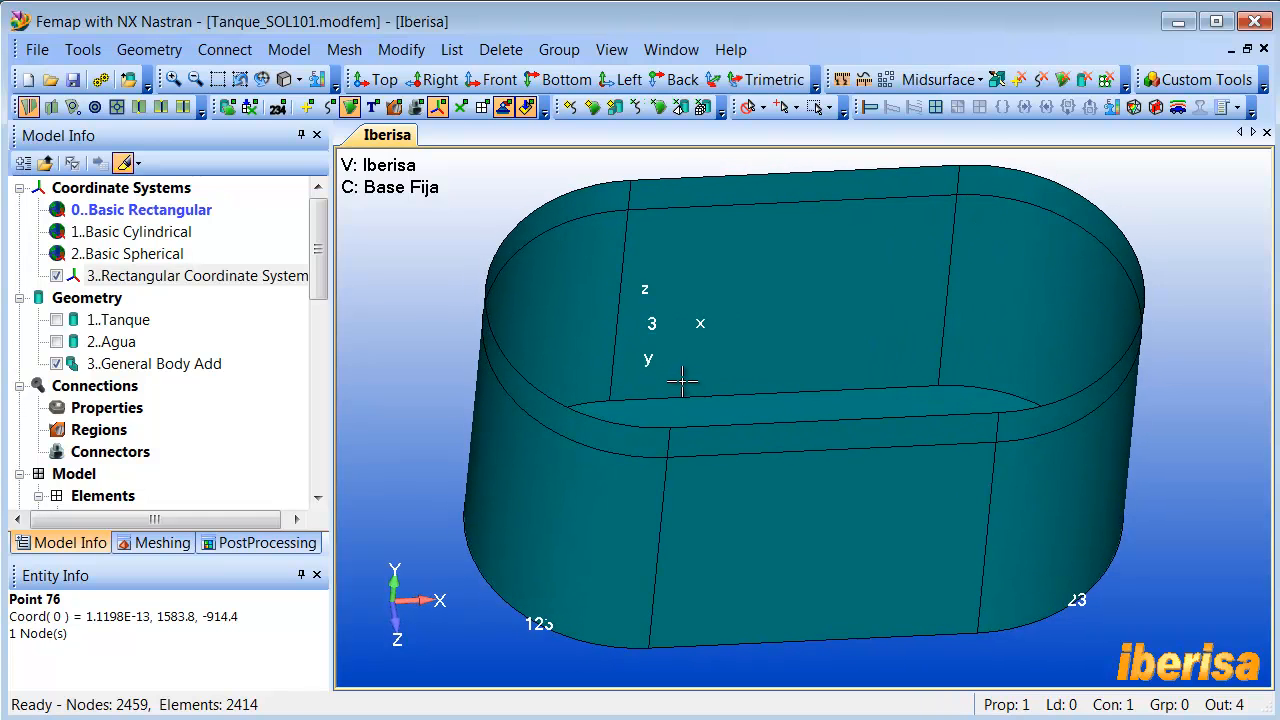
pyautogui.press('F6')
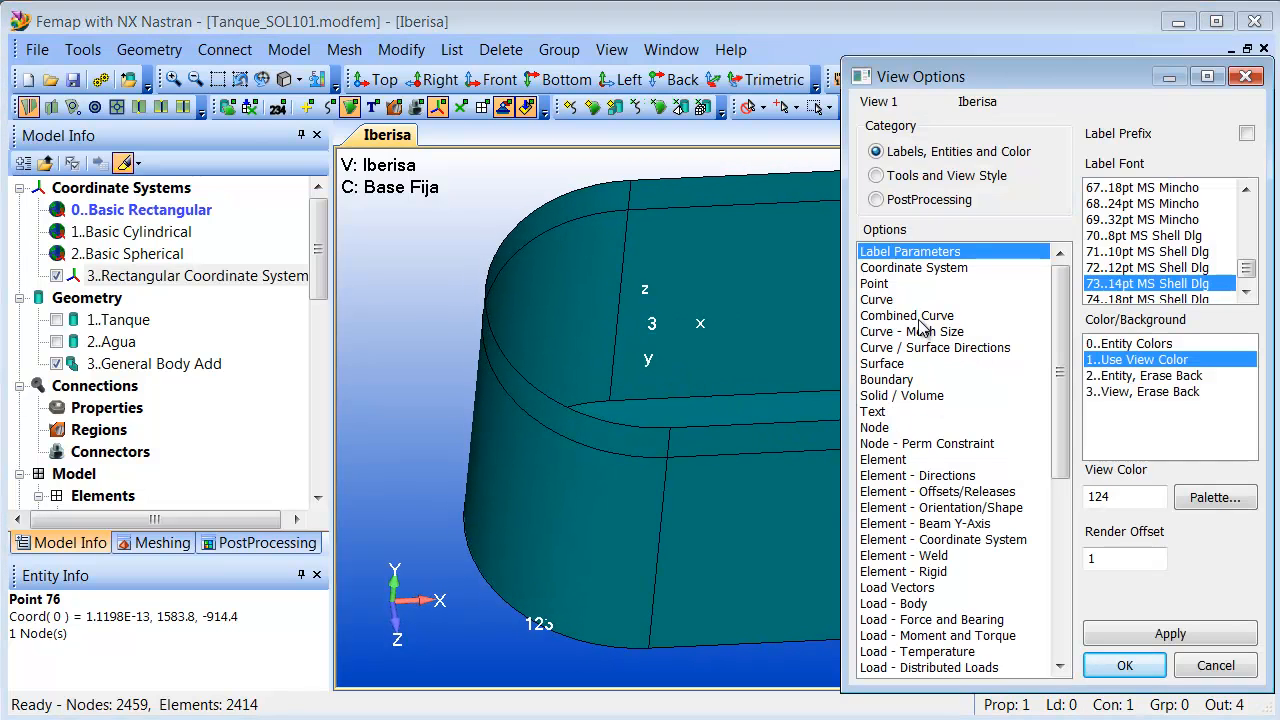
pyautogui.click(925, 268)
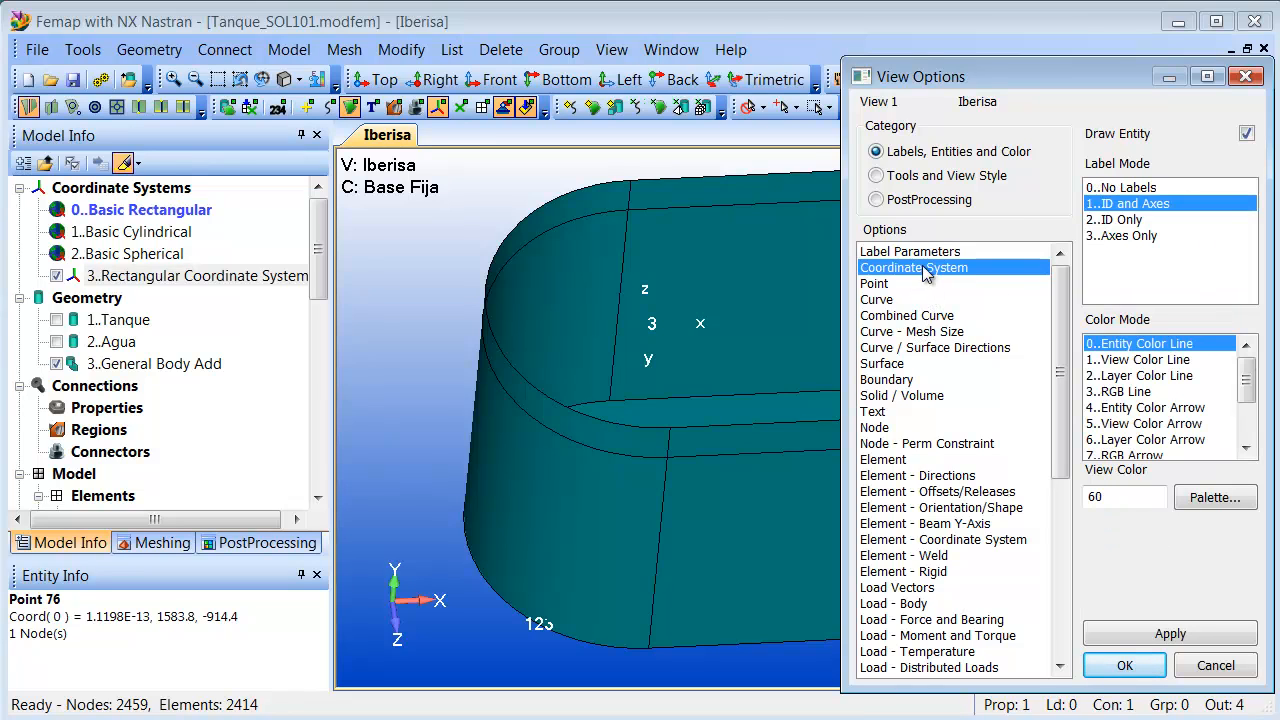
pyautogui.click(1141, 361)
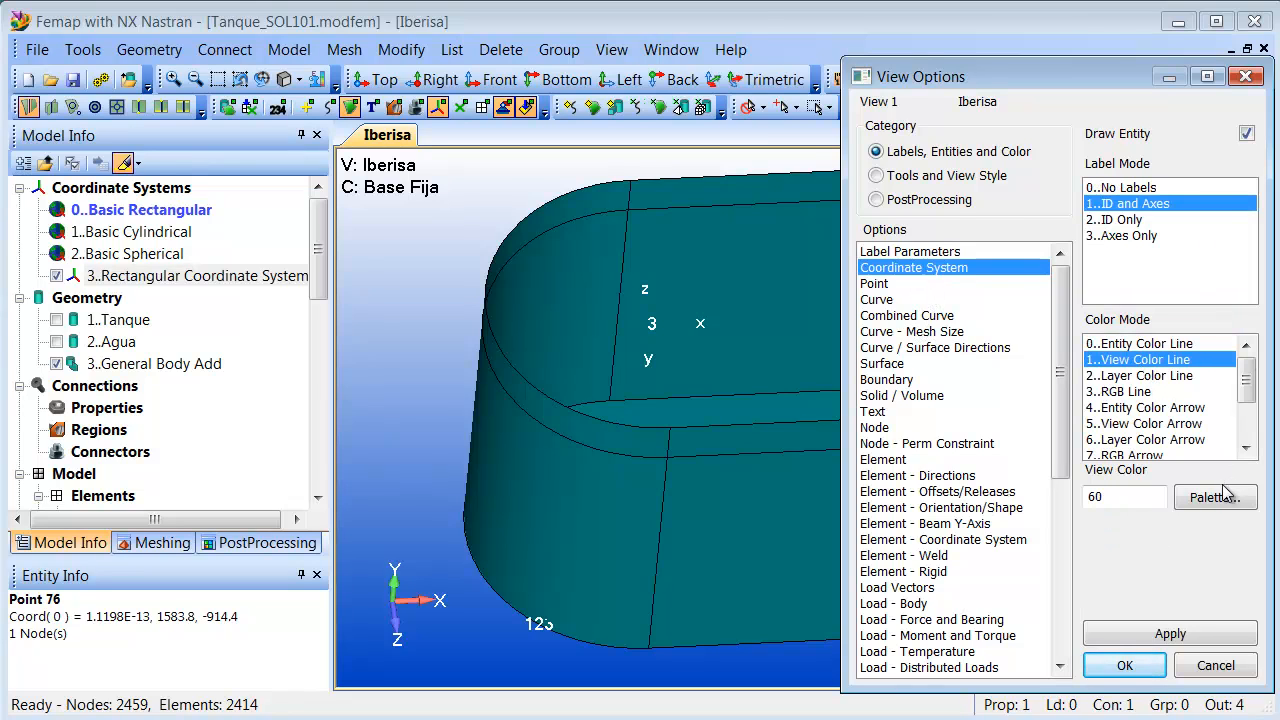
pyautogui.click(1214, 497)
pyautogui.click(366, 219)
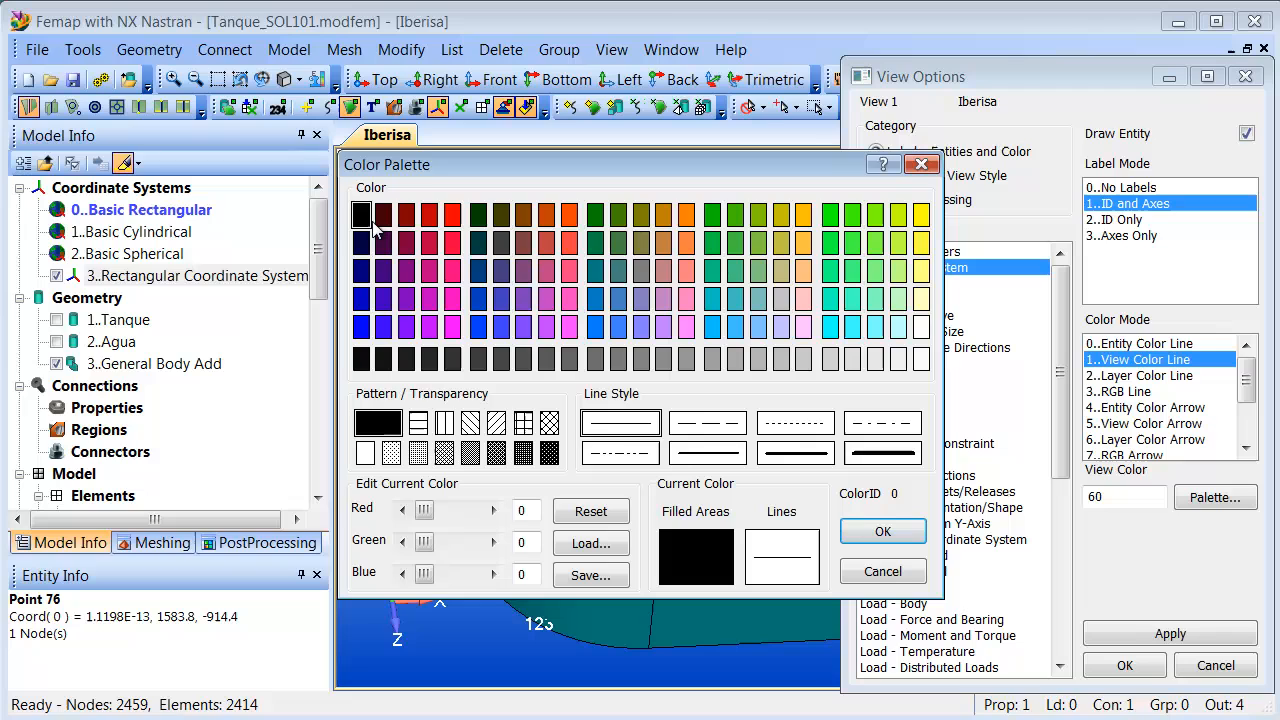
pyautogui.click(881, 531)
pyautogui.click(1125, 666)
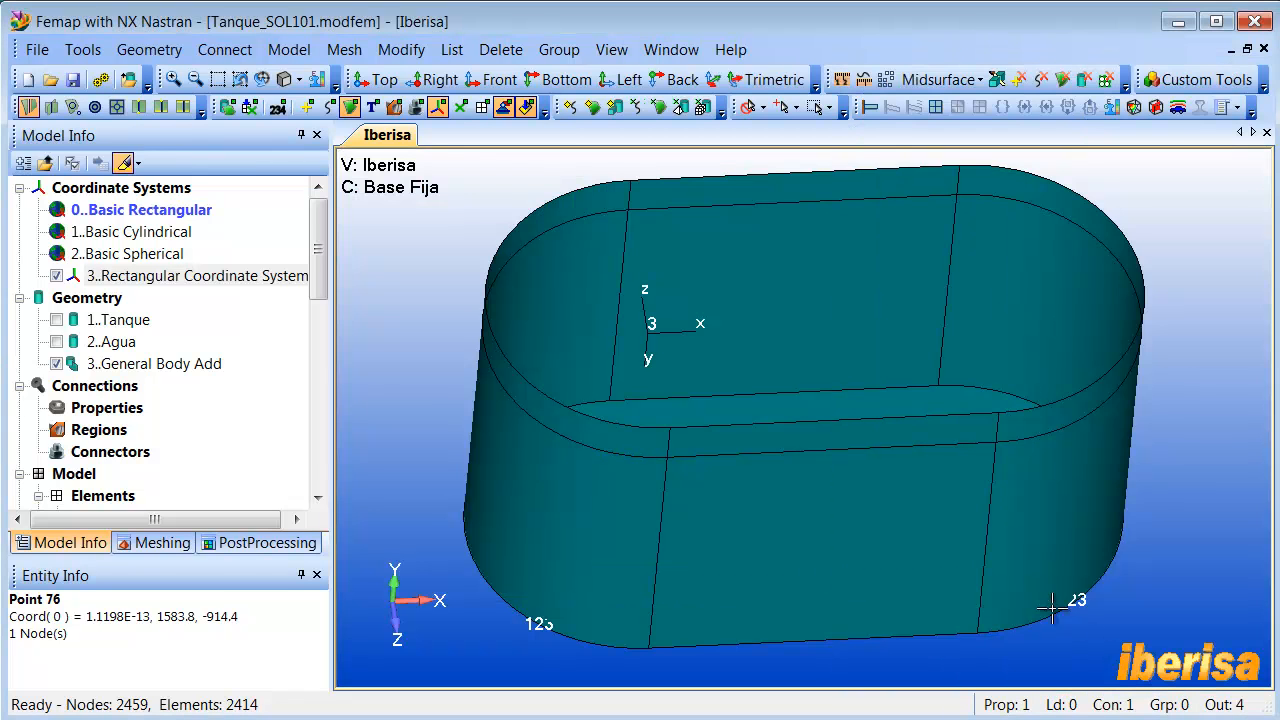
pyautogui.moveTo(869, 460); pyautogui.dragTo(849, 449, button='middle')
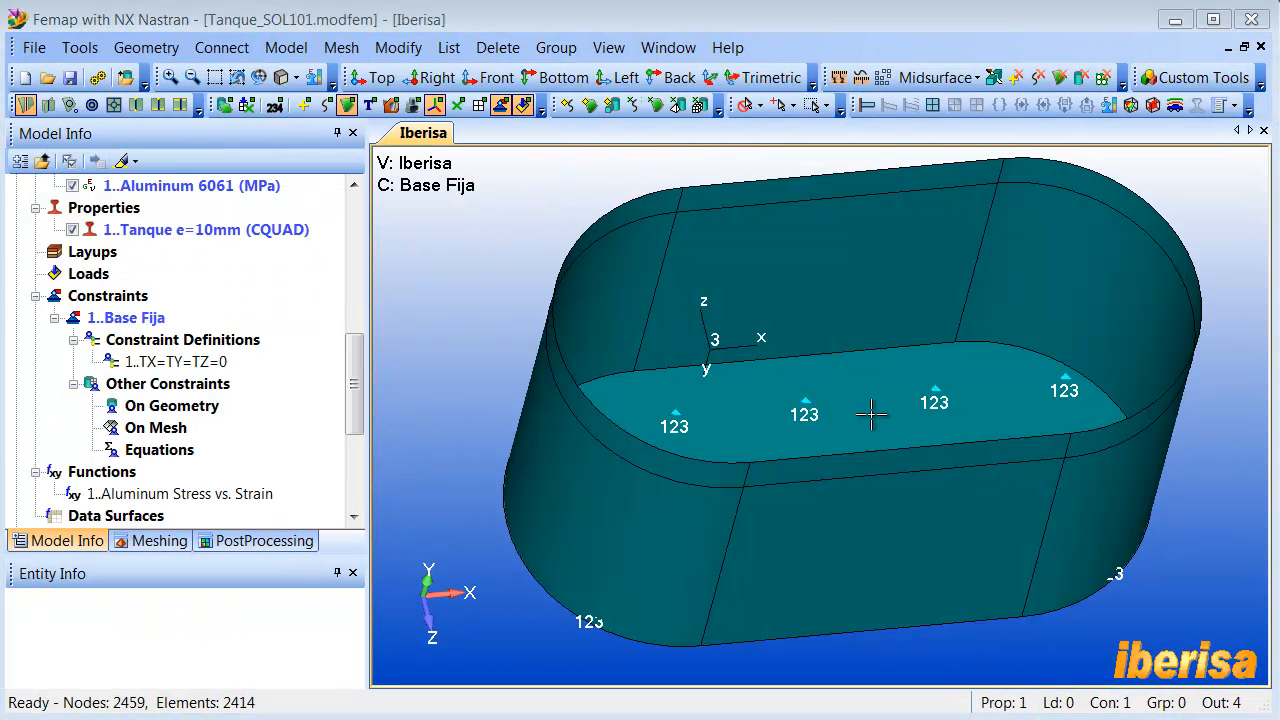
pyautogui.moveTo(794, 400); pyautogui.dragTo(777, 401, button='middle')
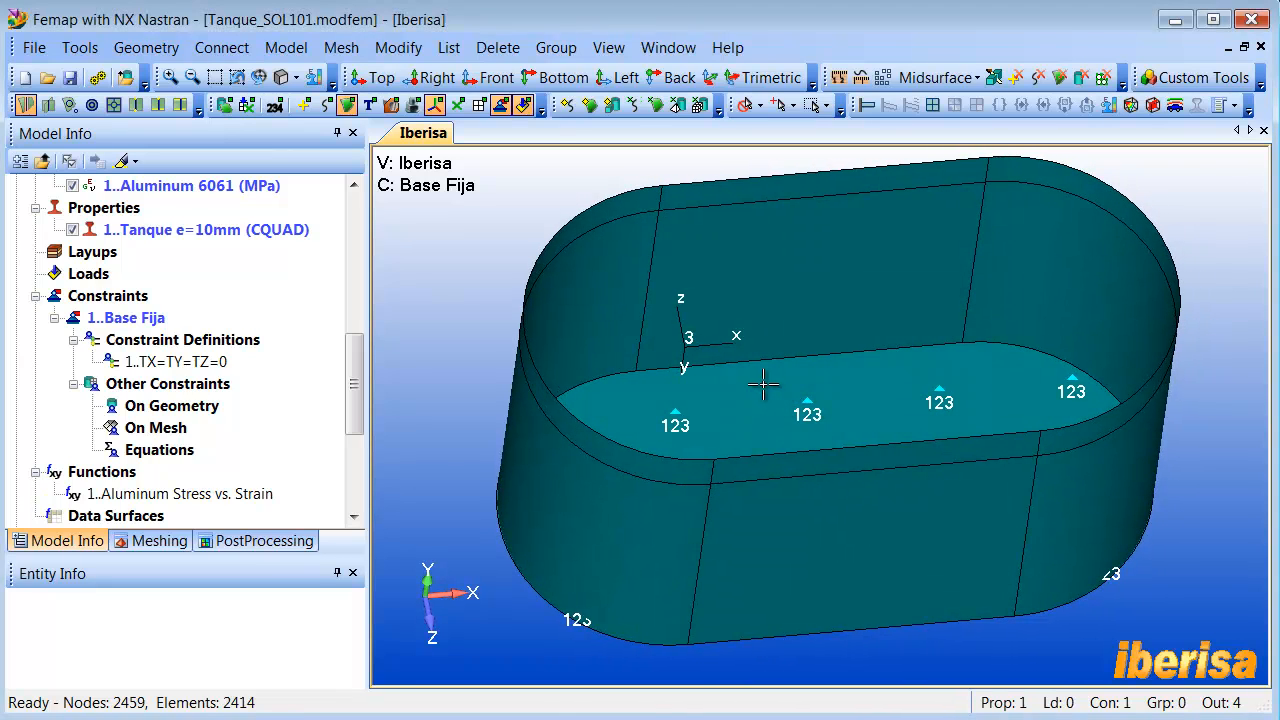
pyautogui.moveTo(766, 380); pyautogui.dragTo(759, 390, button='middle')
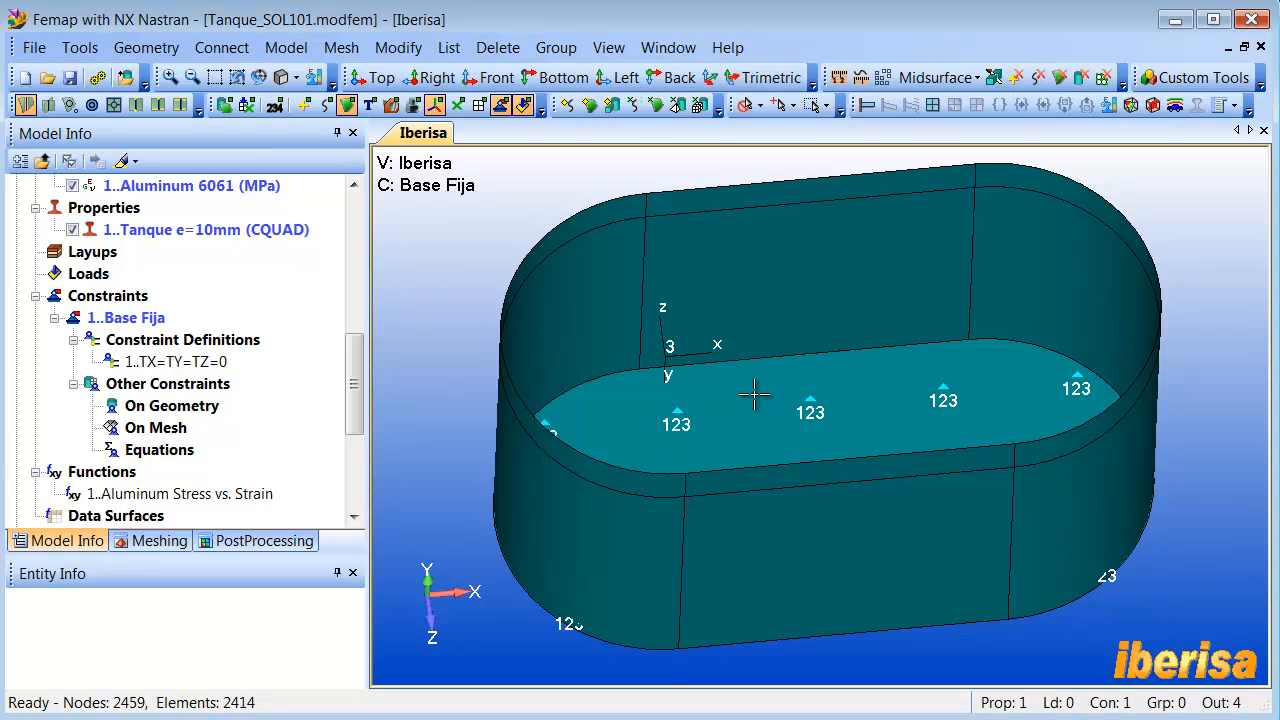
pyautogui.moveTo(757, 390); pyautogui.dragTo(755, 392, button='middle')
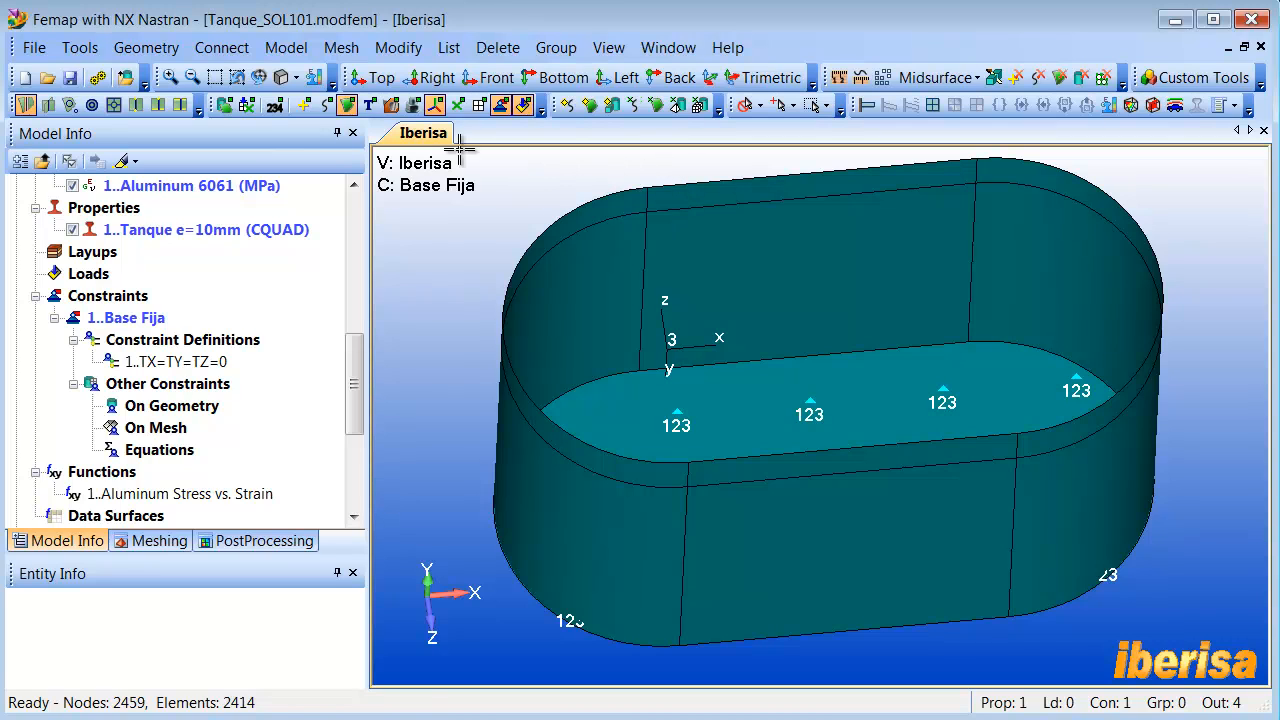
# - Start a load on surfaces and create load set 1 titled Presión Hidrostática, copying the title for reuse
pyautogui.click(286, 47)
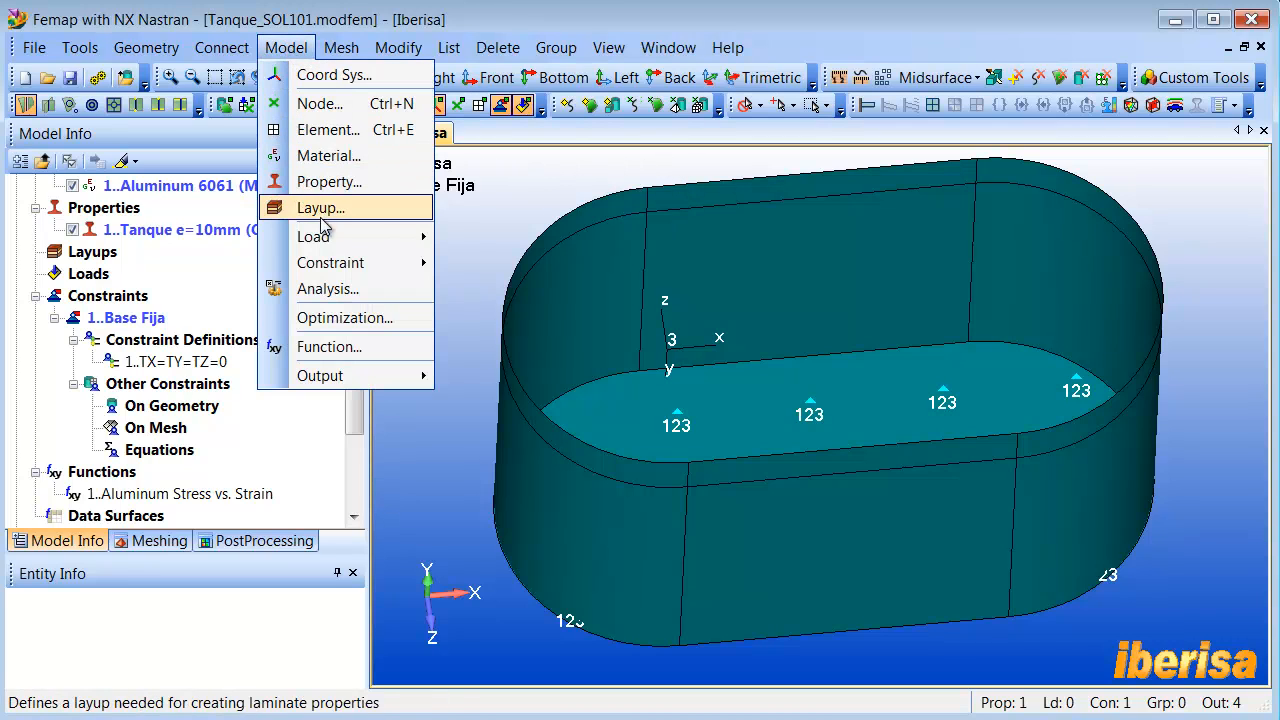
pyautogui.moveTo(350, 237)
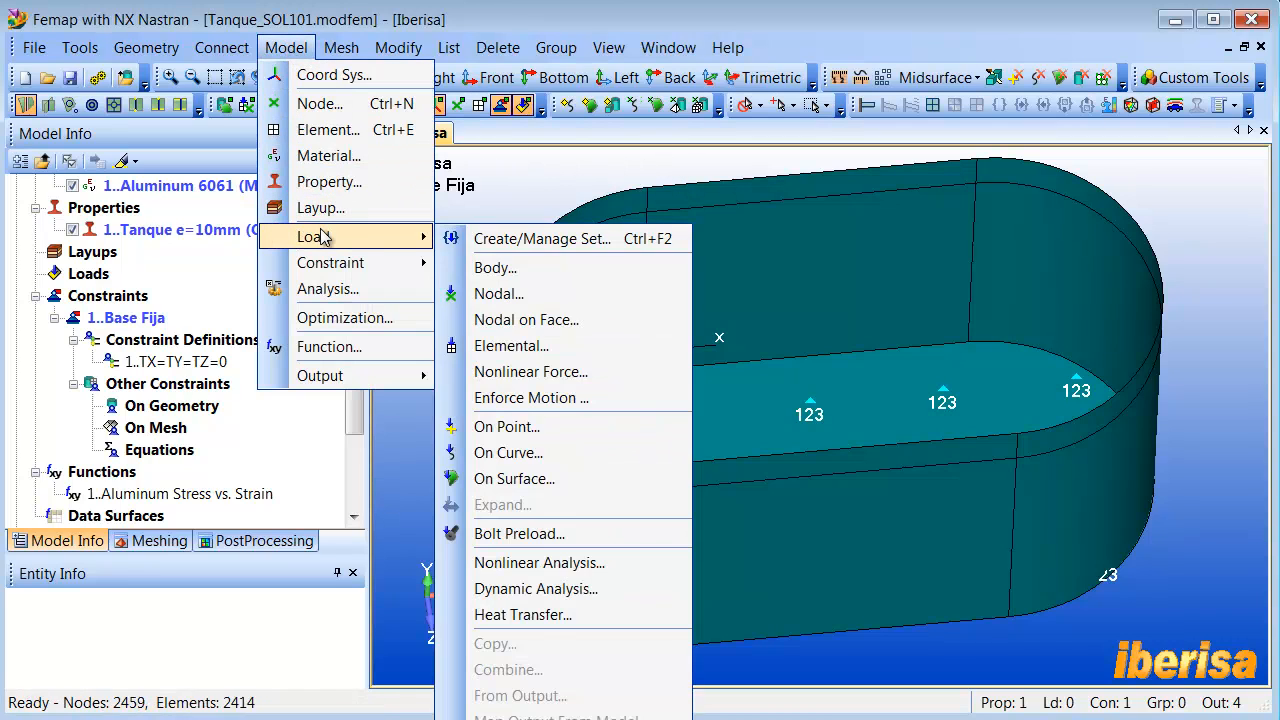
pyautogui.click(514, 479)
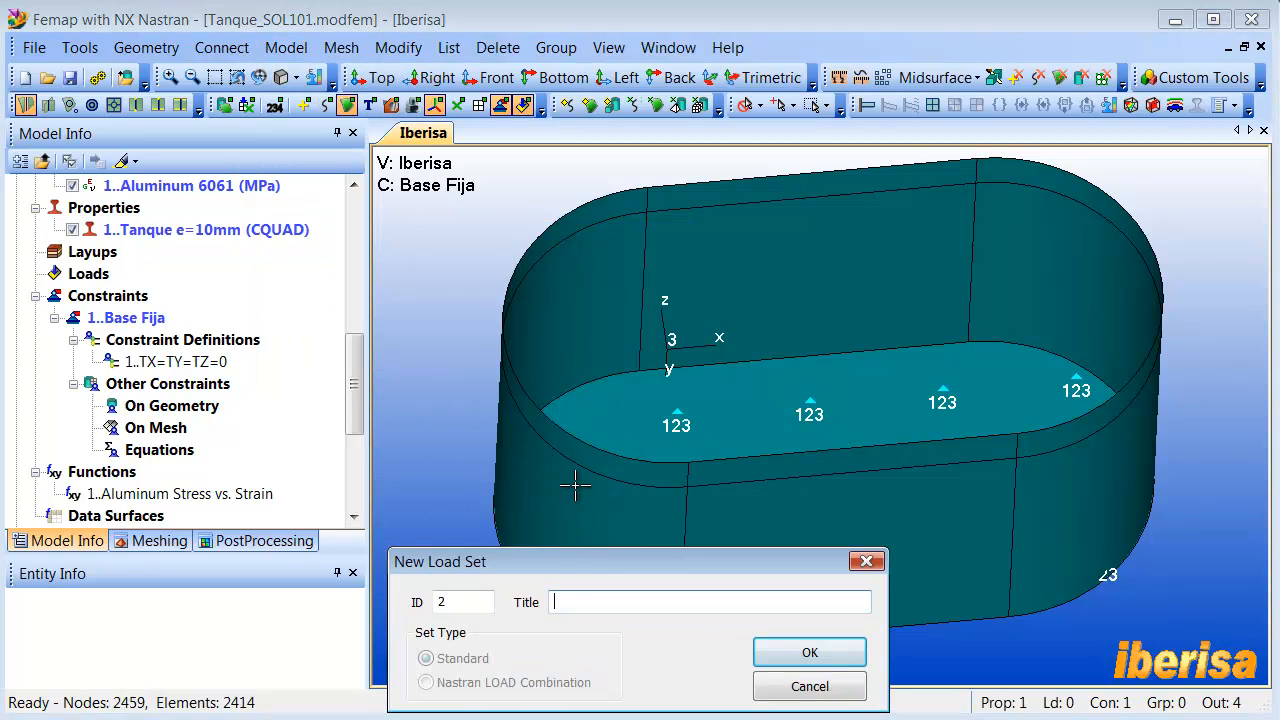
pyautogui.moveTo(464, 606); pyautogui.dragTo(411, 606)
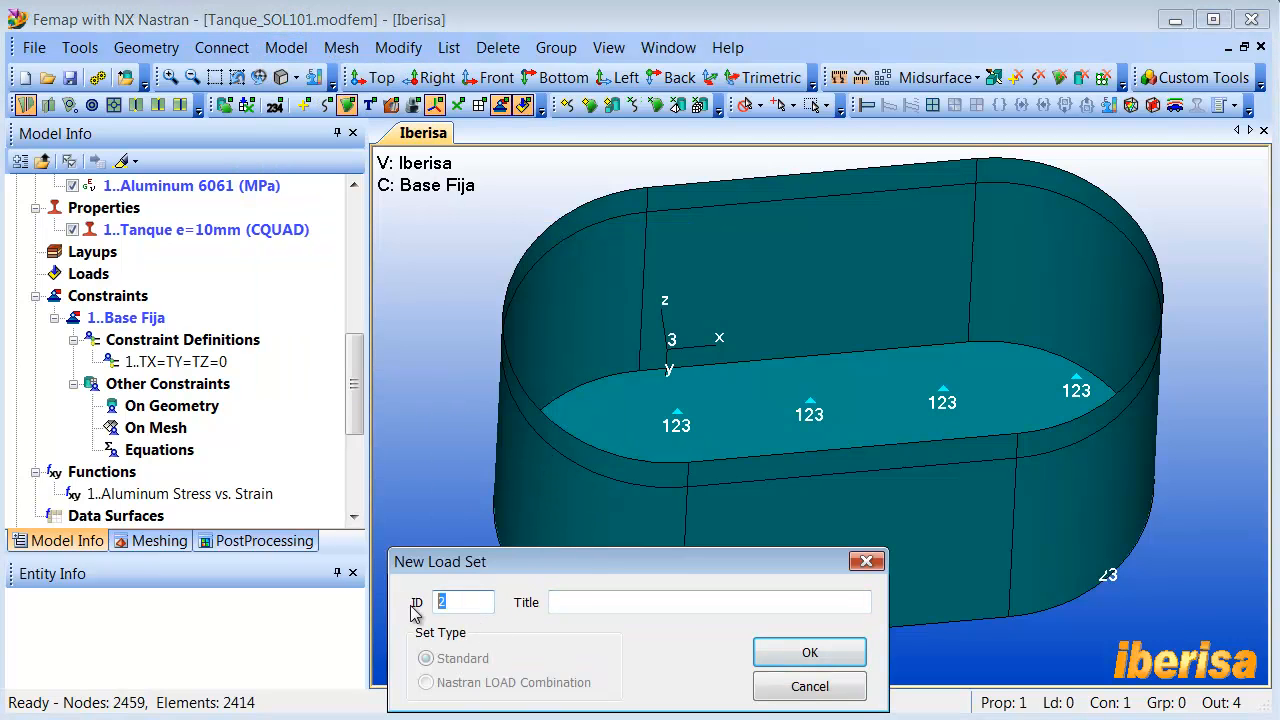
pyautogui.click(575, 604)
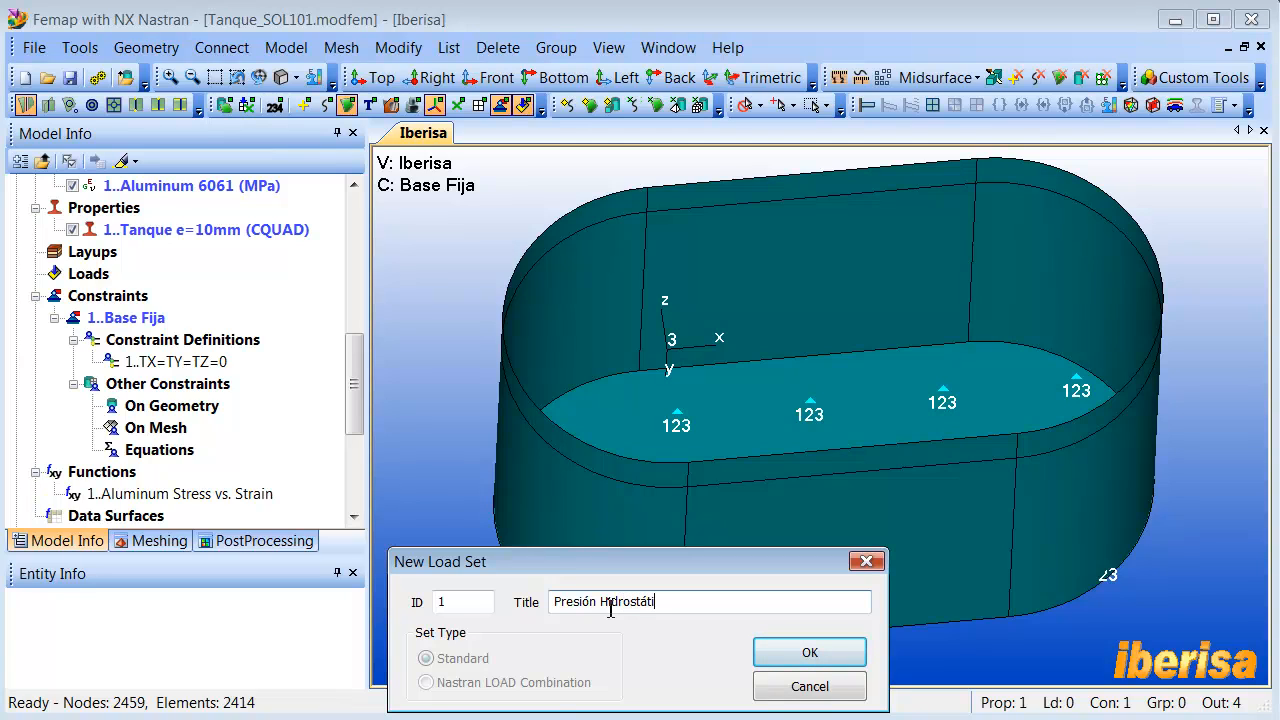
pyautogui.moveTo(686, 603); pyautogui.dragTo(498, 607)
pyautogui.hotkey('ctrl', 'c')
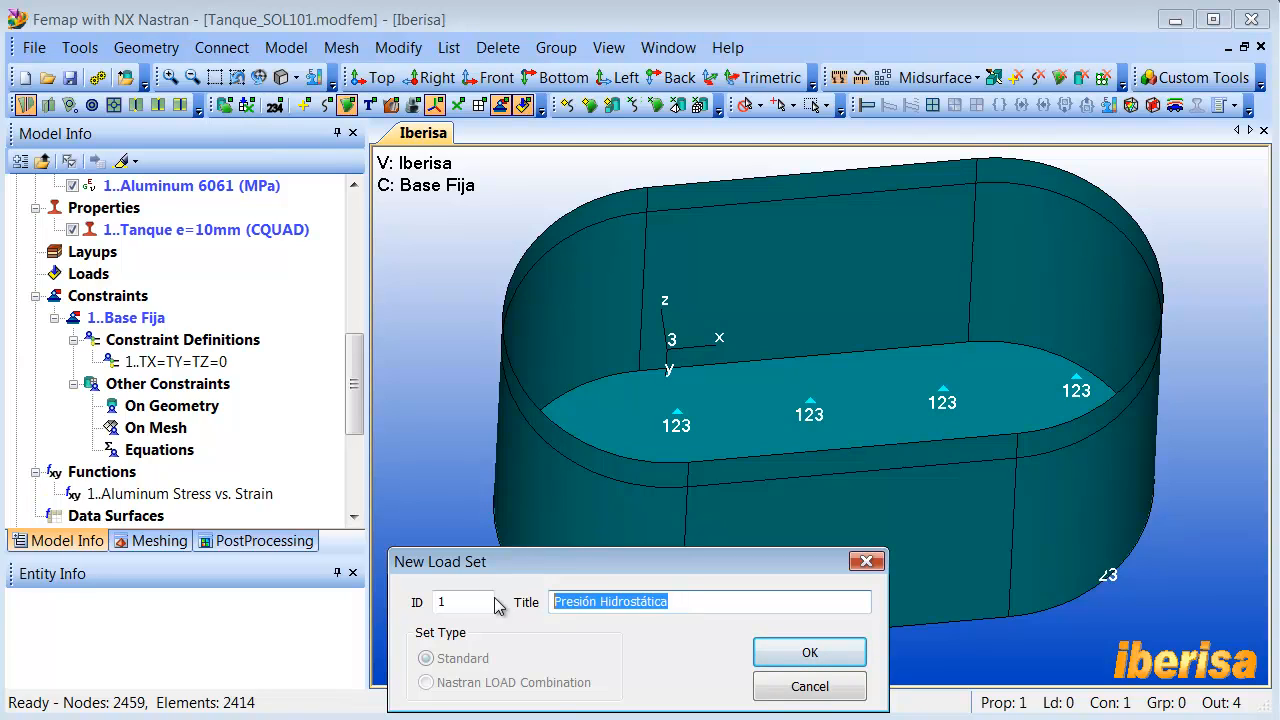
pyautogui.click(810, 652)
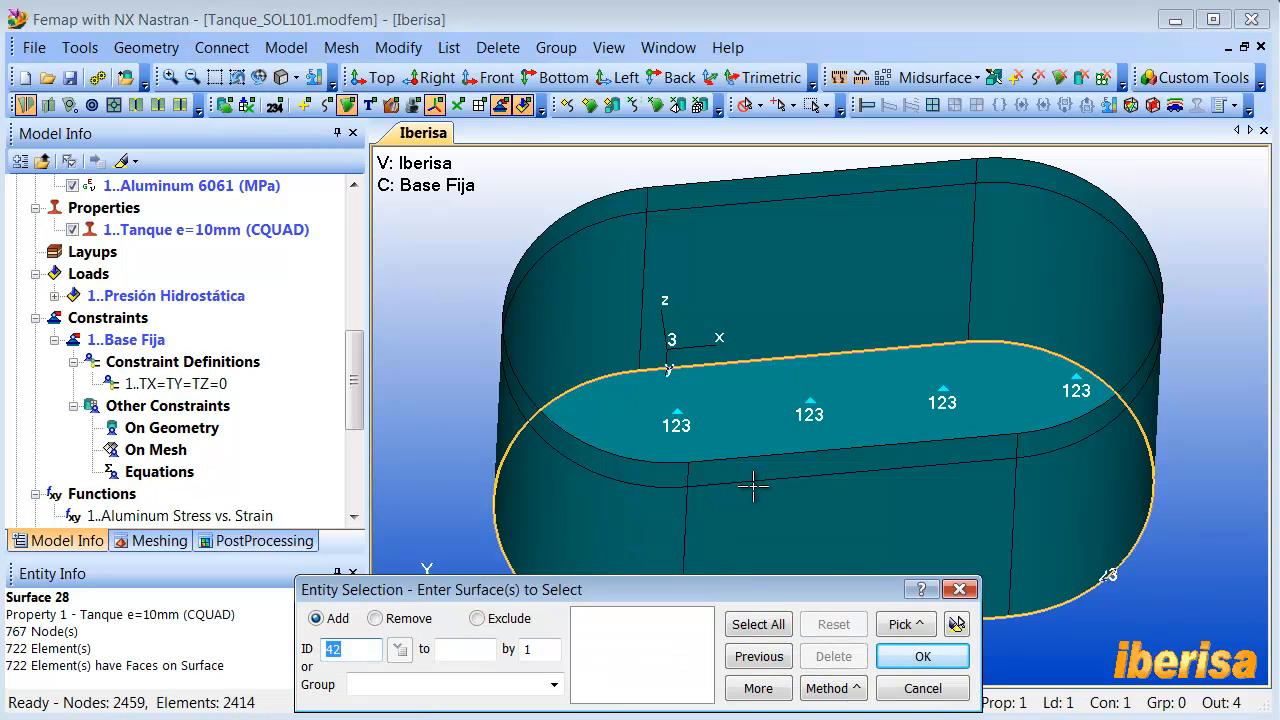
# - Select the four wall surfaces below the water level and the base surface for the load, and highlight the selection to check it
pyautogui.click(990, 514)
pyautogui.click(966, 521)
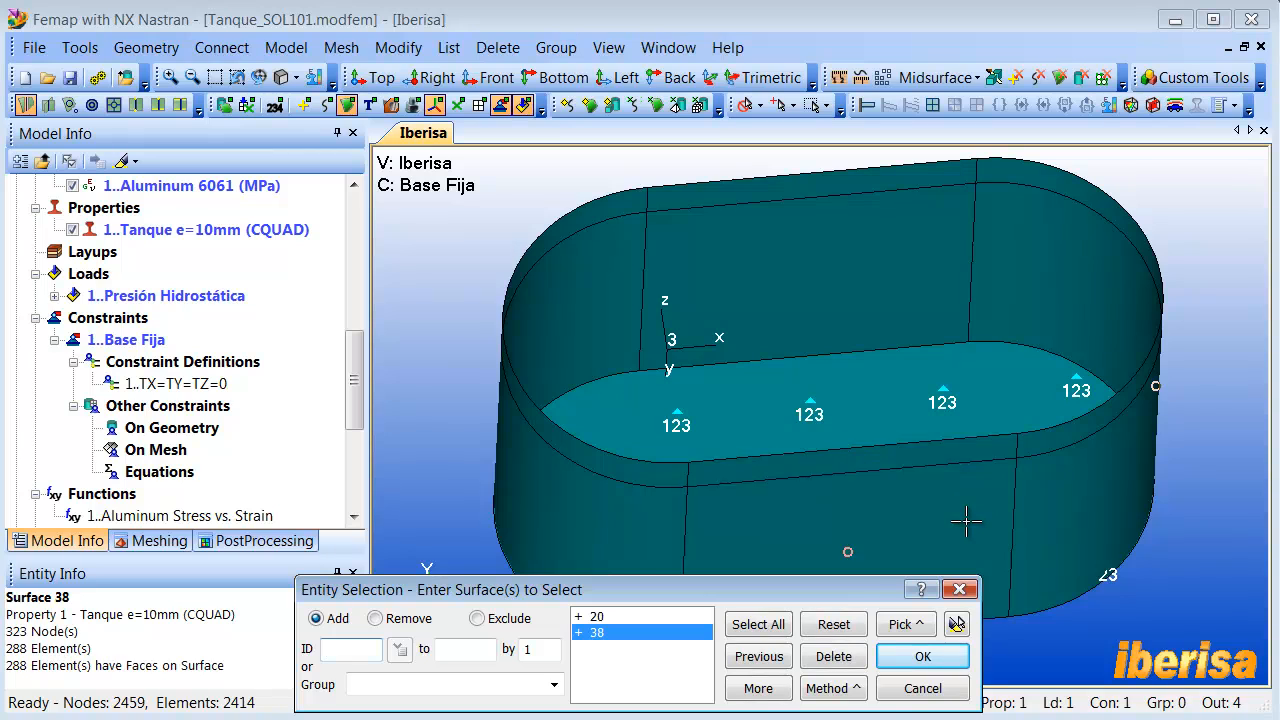
pyautogui.click(585, 528)
pyautogui.click(738, 303)
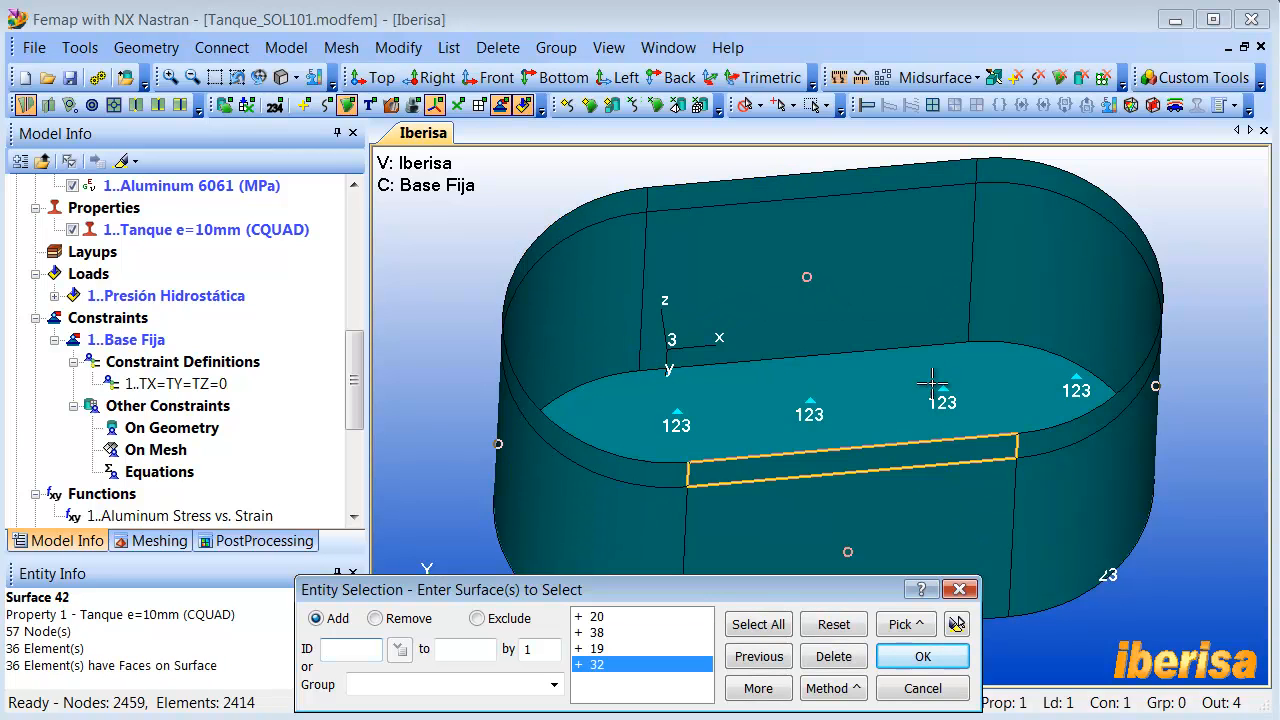
pyautogui.click(886, 516)
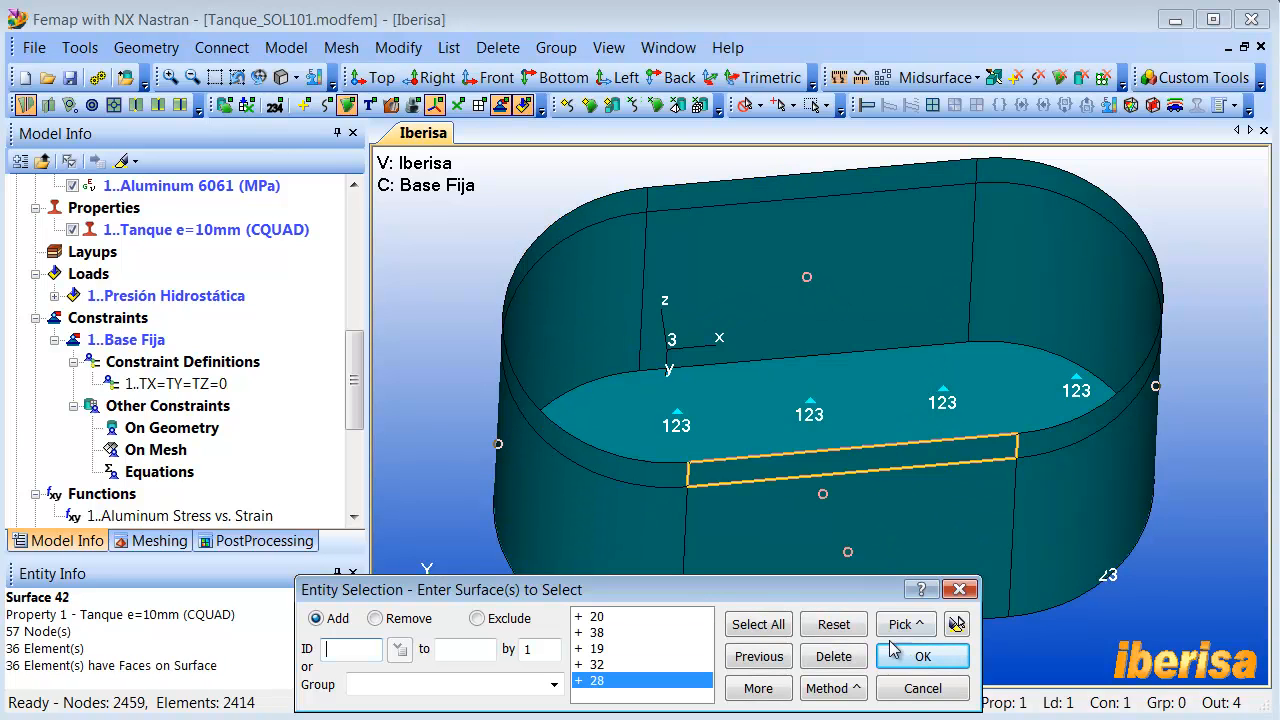
pyautogui.click(957, 624)
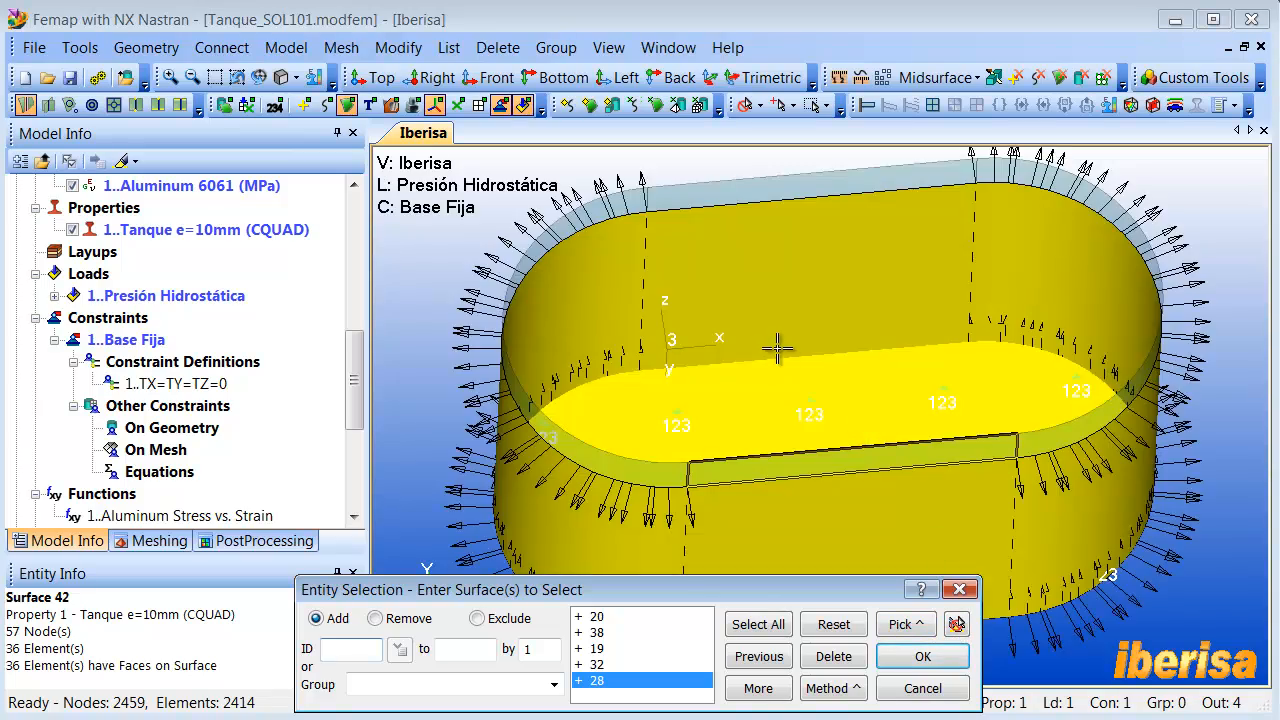
pyautogui.moveTo(778, 348); pyautogui.dragTo(752, 383, button='middle')
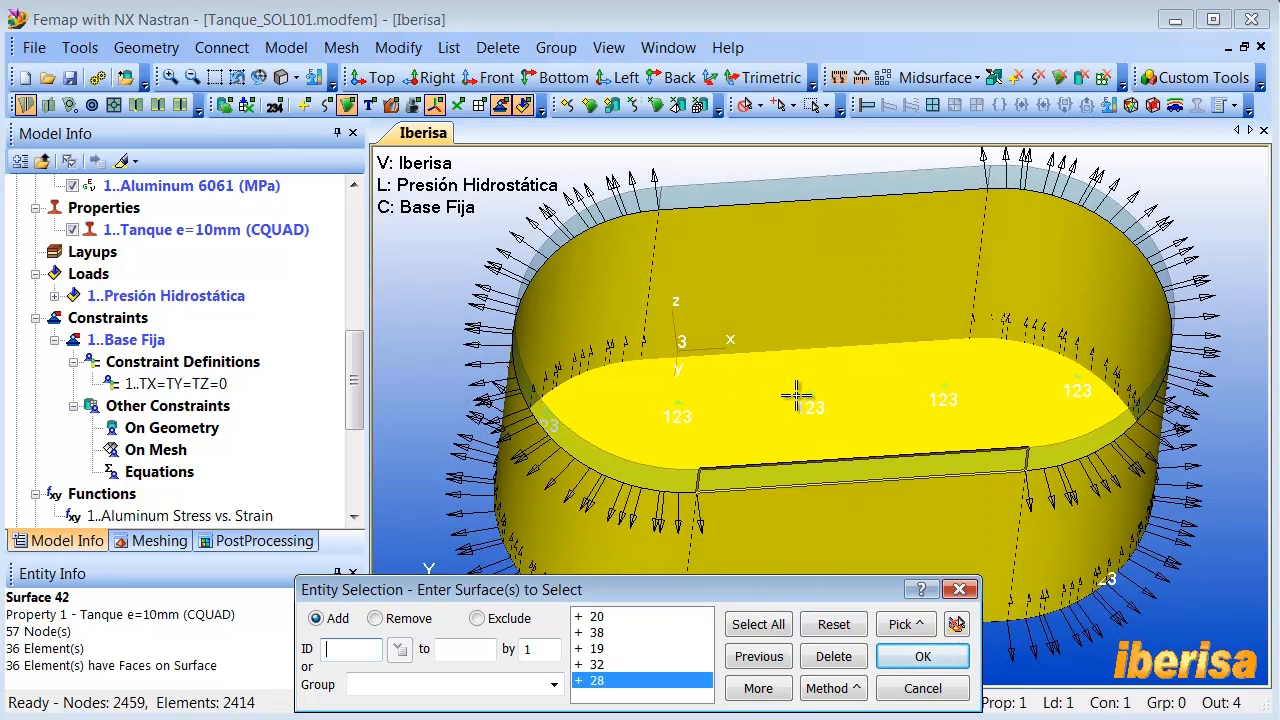
pyautogui.moveTo(797, 397); pyautogui.dragTo(797, 387, button='middle')
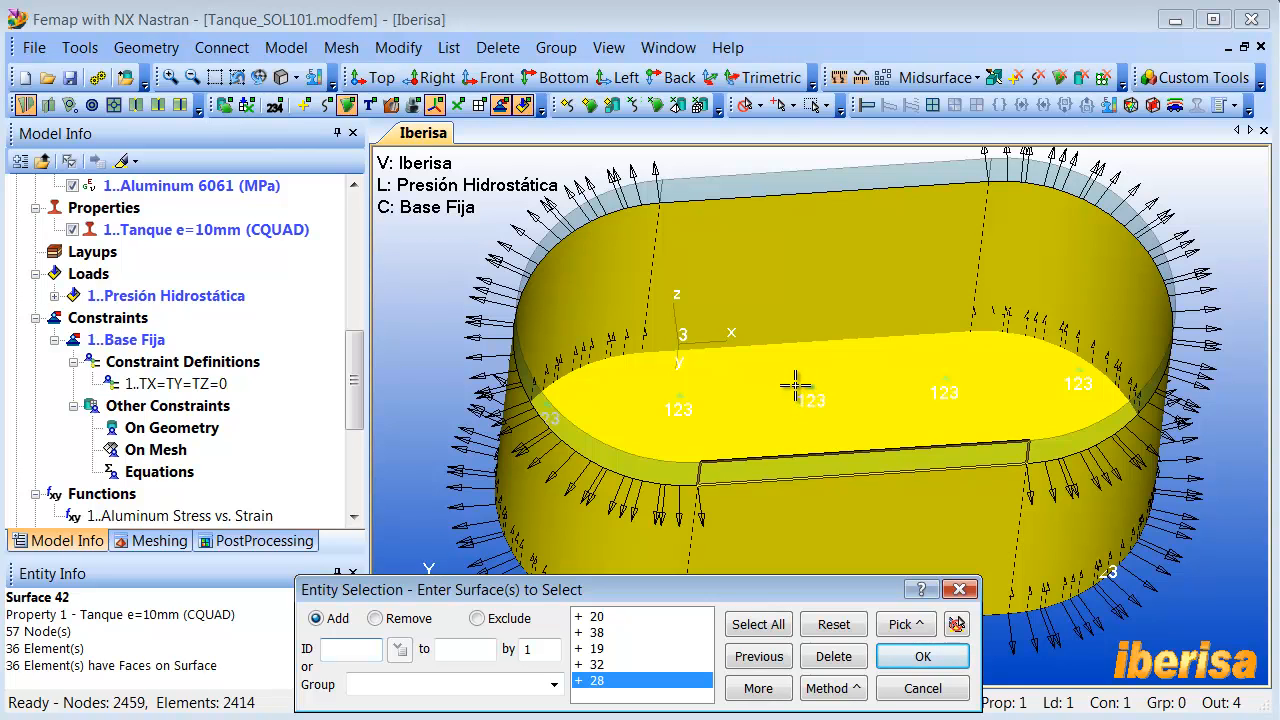
pyautogui.click(922, 656)
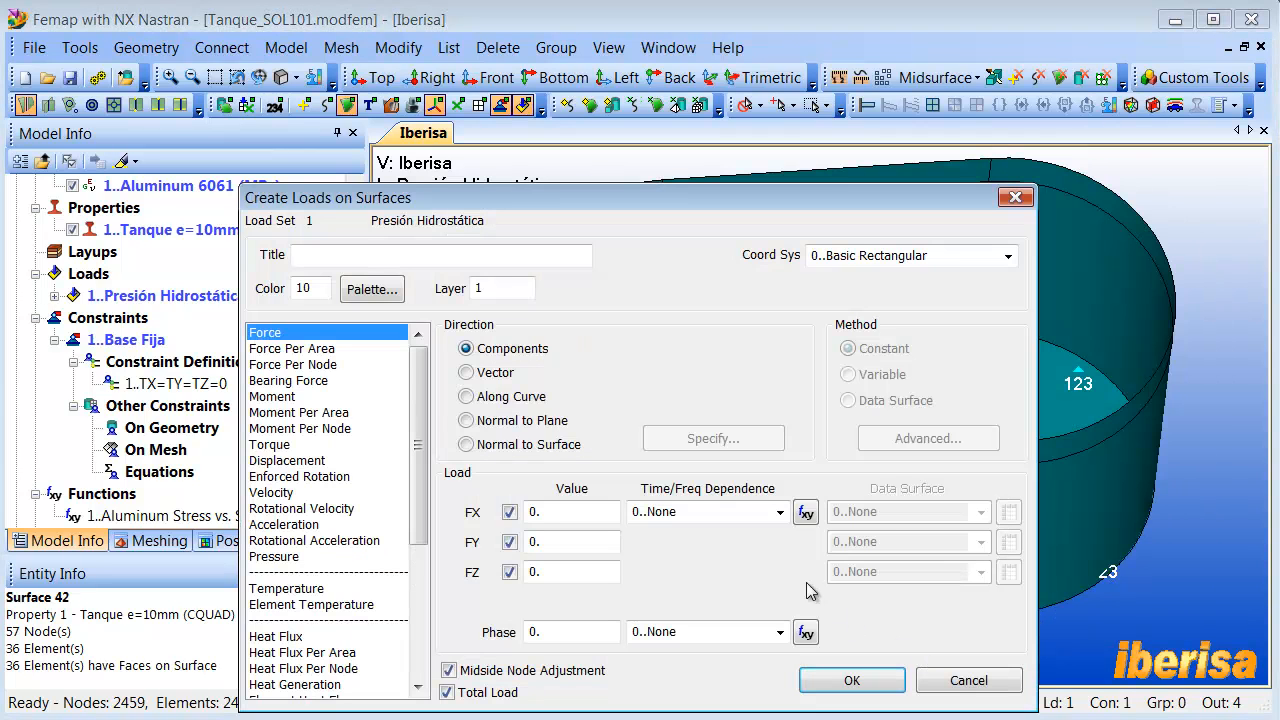
# - Title the surface load Presión Hidrostática and reference it to coordinate system 3..Rectangular Coordinate System
pyautogui.click(325, 256)
pyautogui.hotkey('ctrl', 'v')
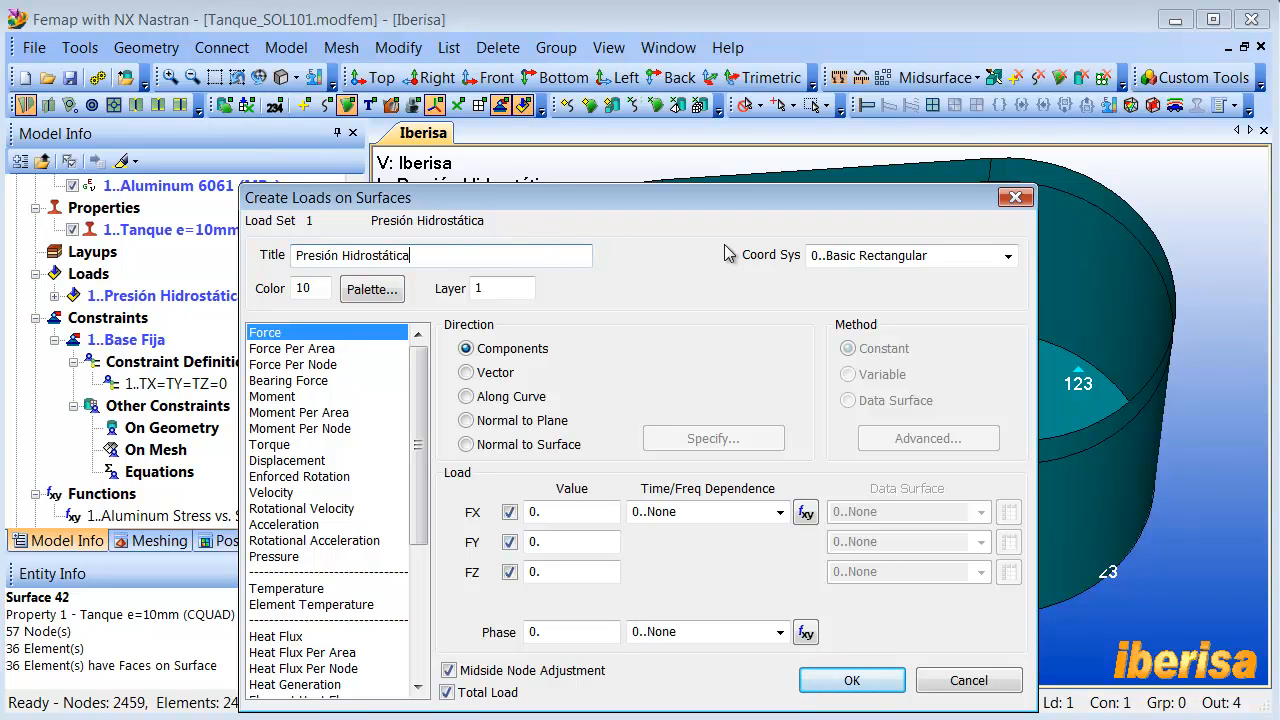
pyautogui.click(991, 259)
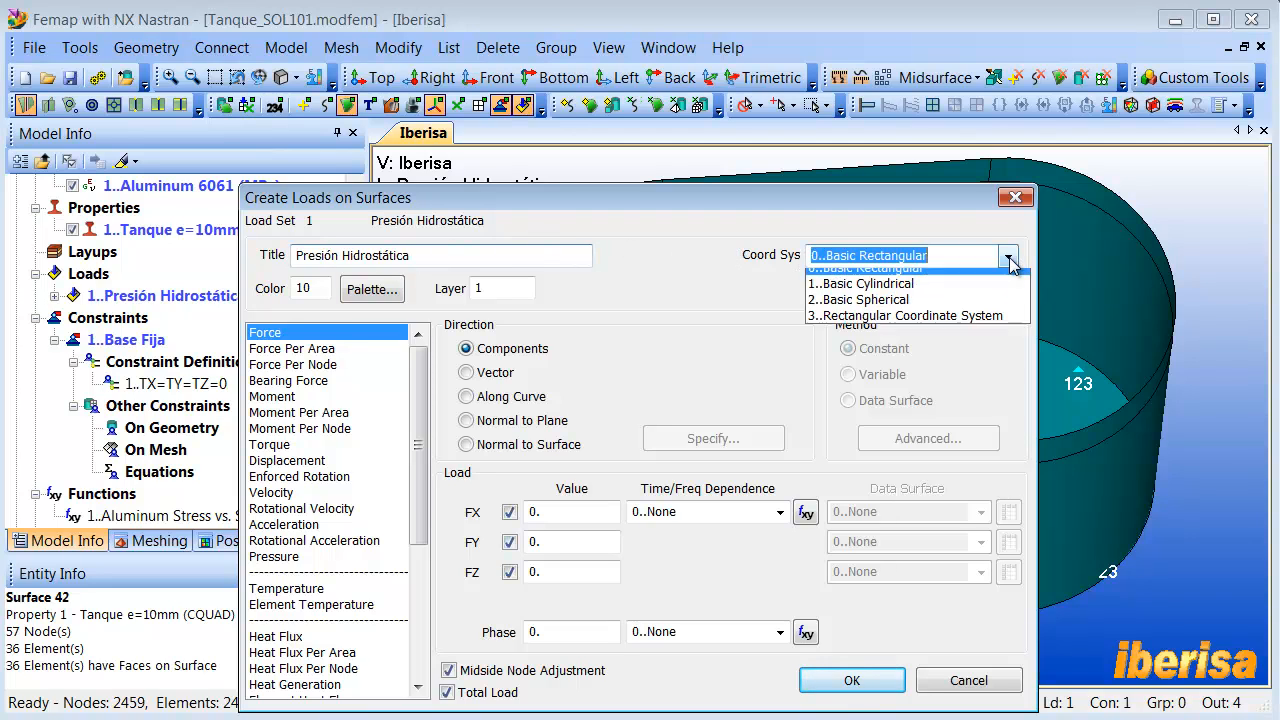
pyautogui.click(935, 324)
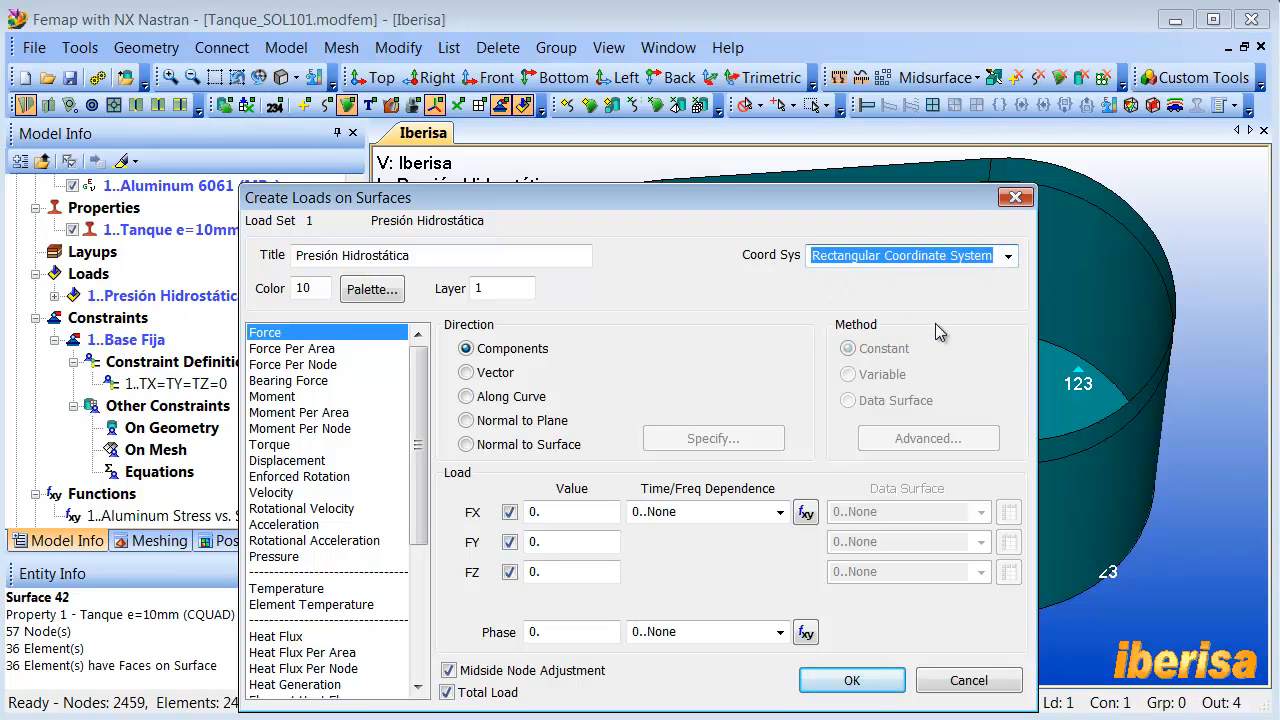
pyautogui.click(1008, 256)
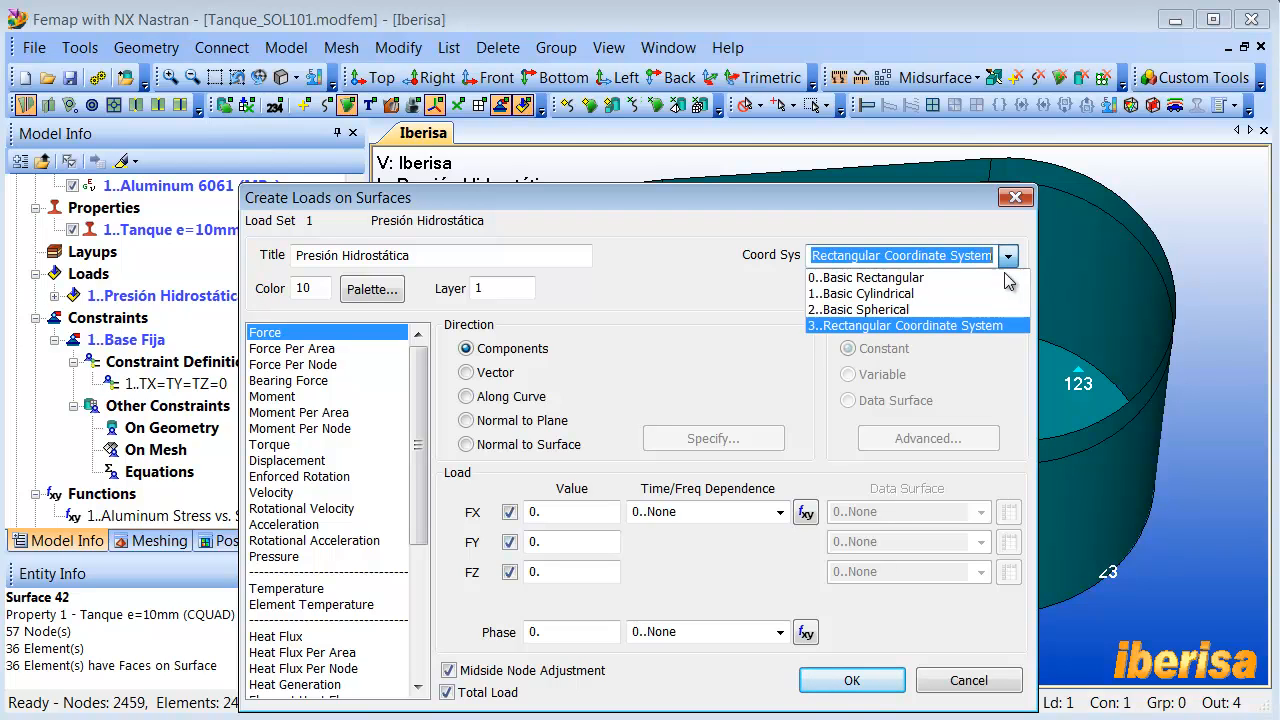
pyautogui.click(919, 325)
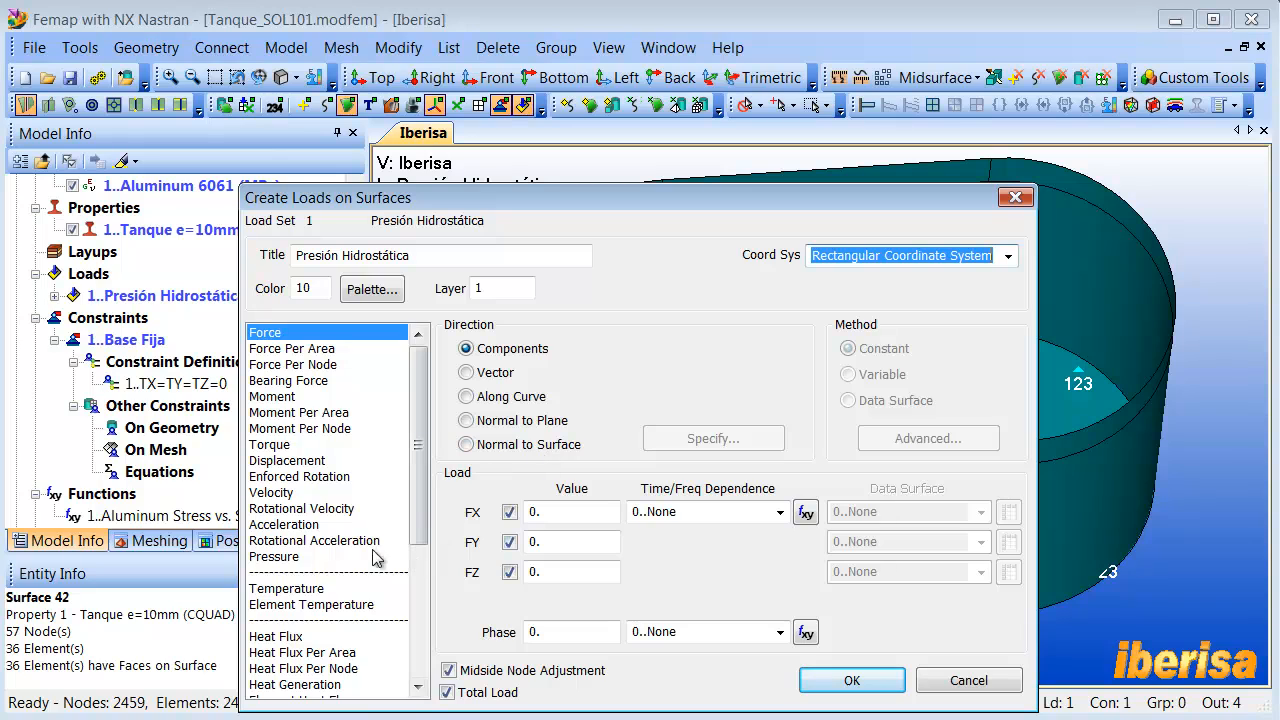
# - Define the load as a Pressure normal to the element faces with a value of -1 and the Variable method
pyautogui.click(278, 557)
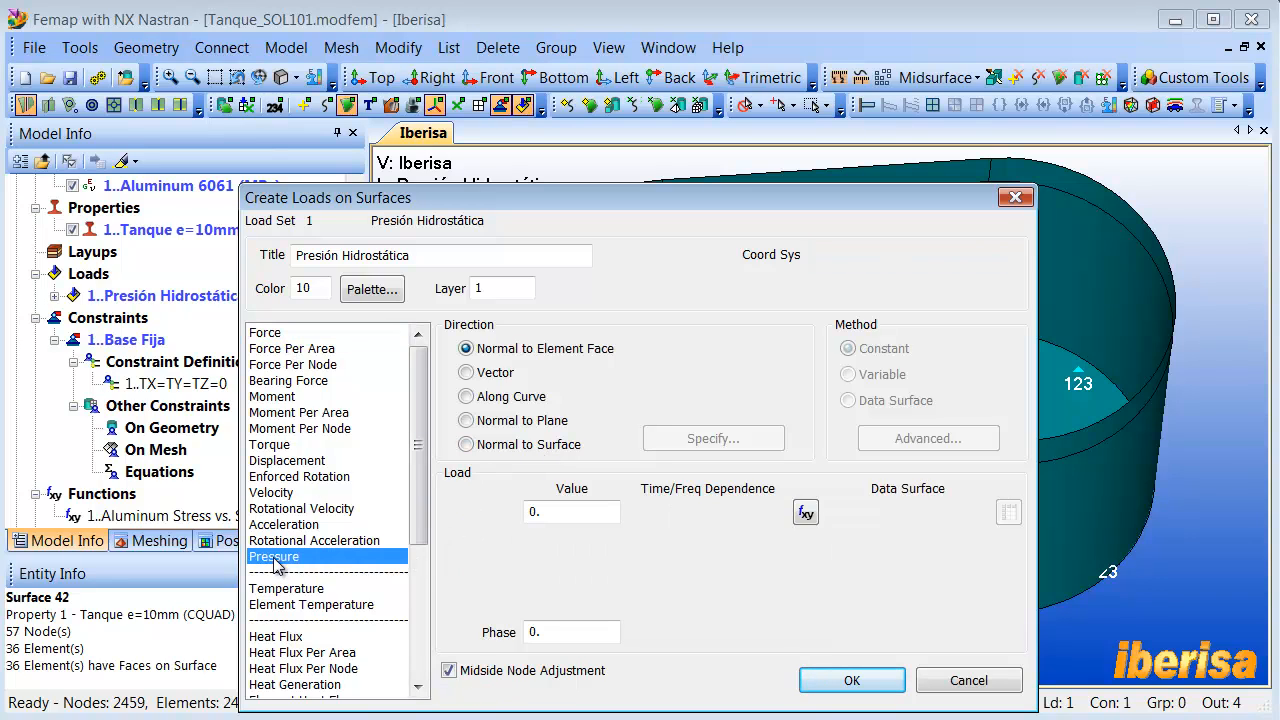
pyautogui.doubleClick(563, 511)
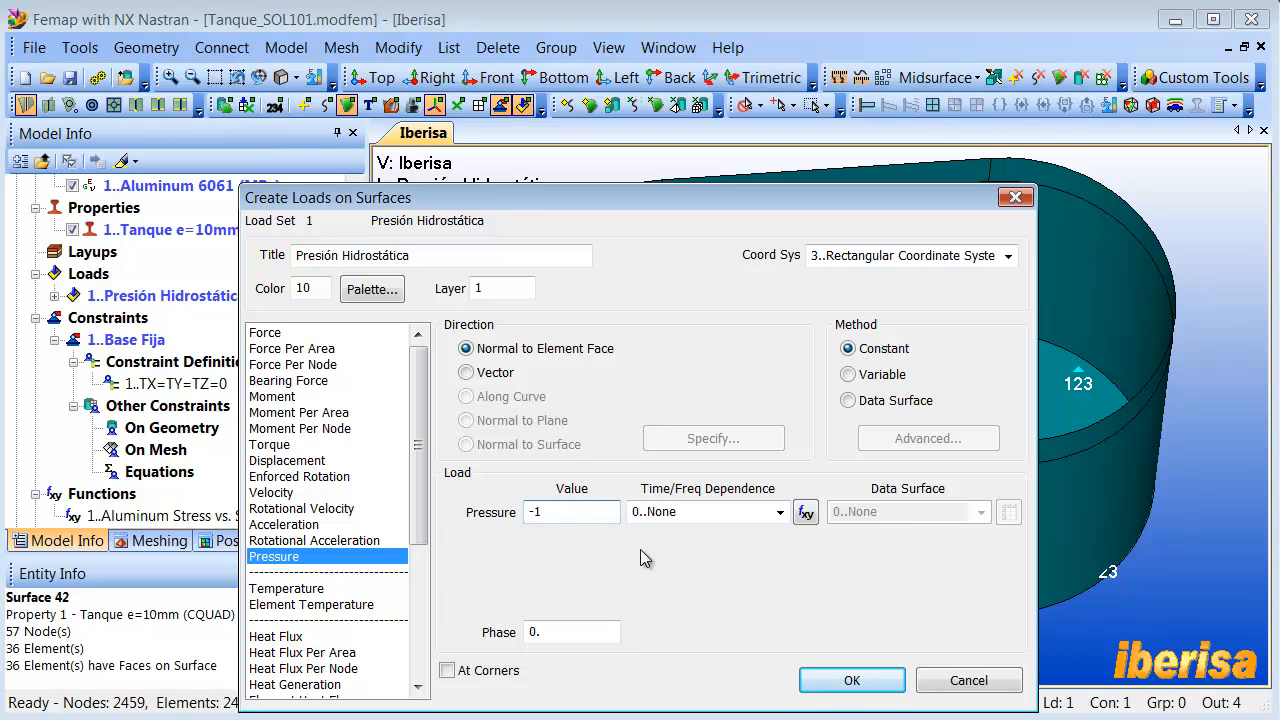
pyautogui.click(850, 376)
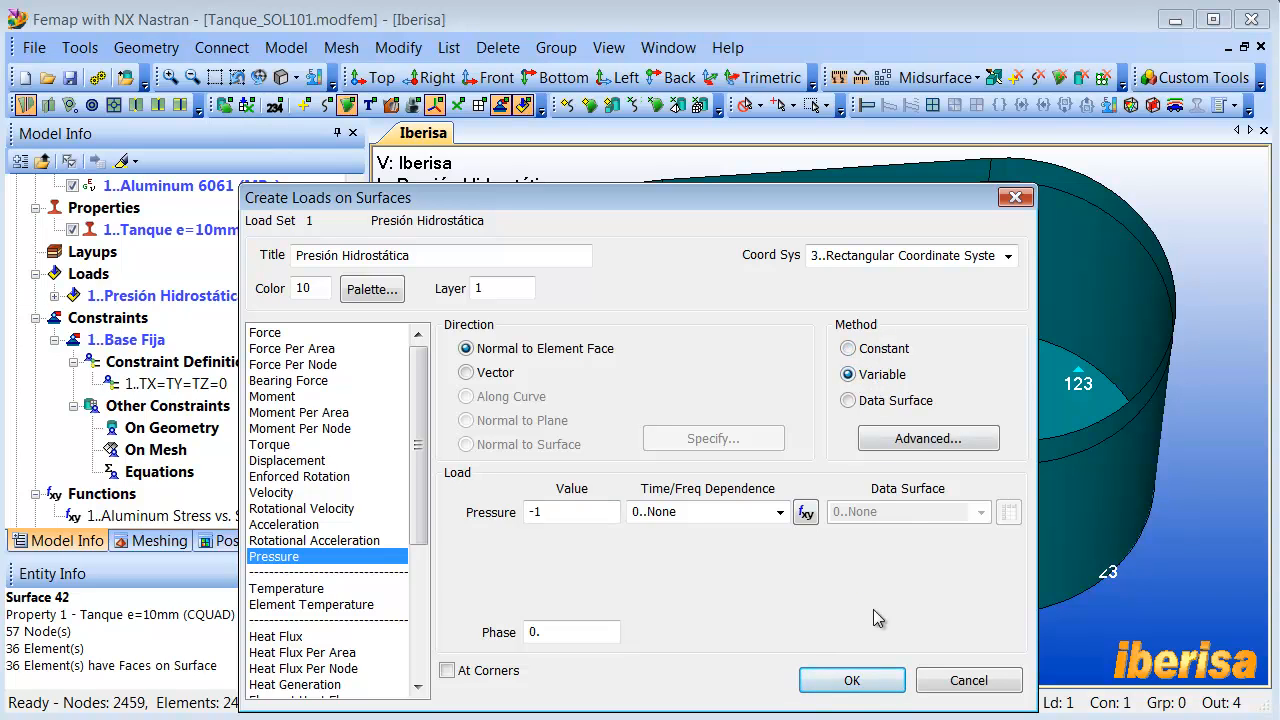
# - Multiply the variable pressure by the equation 1e-5*!y and create the load on the selected surfaces
pyautogui.click(908, 440)
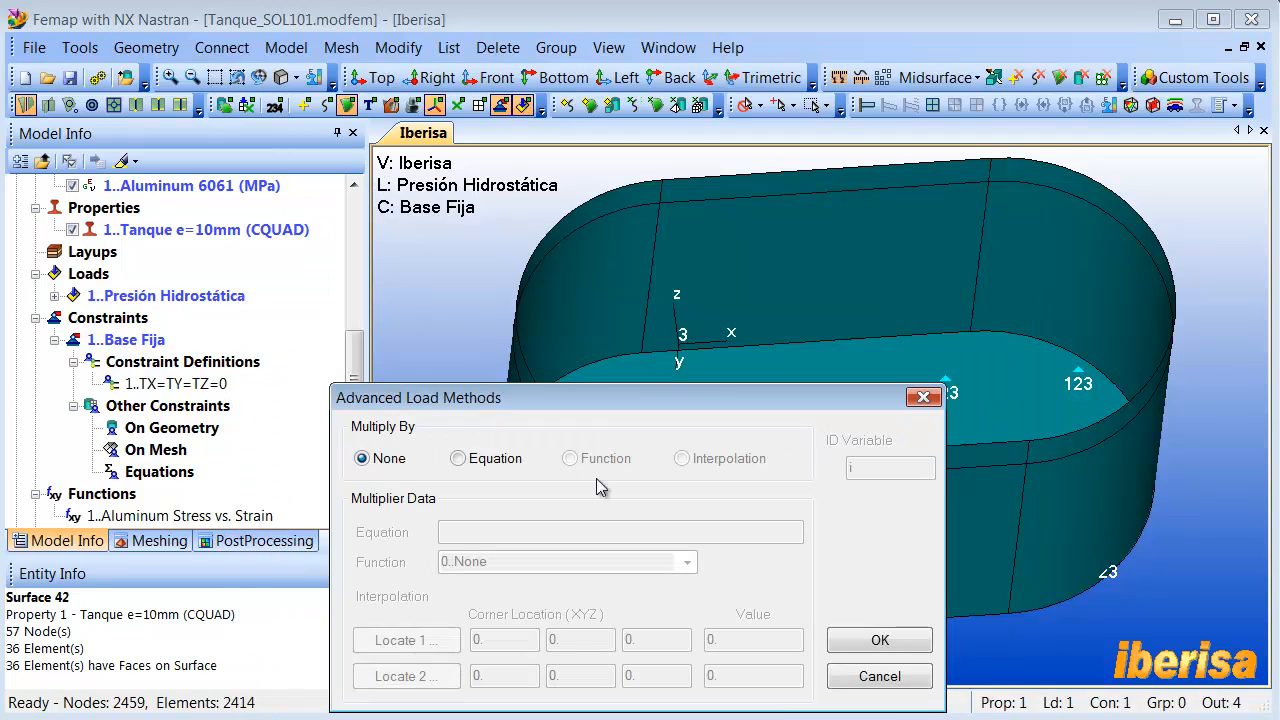
pyautogui.click(466, 460)
pyautogui.click(498, 533)
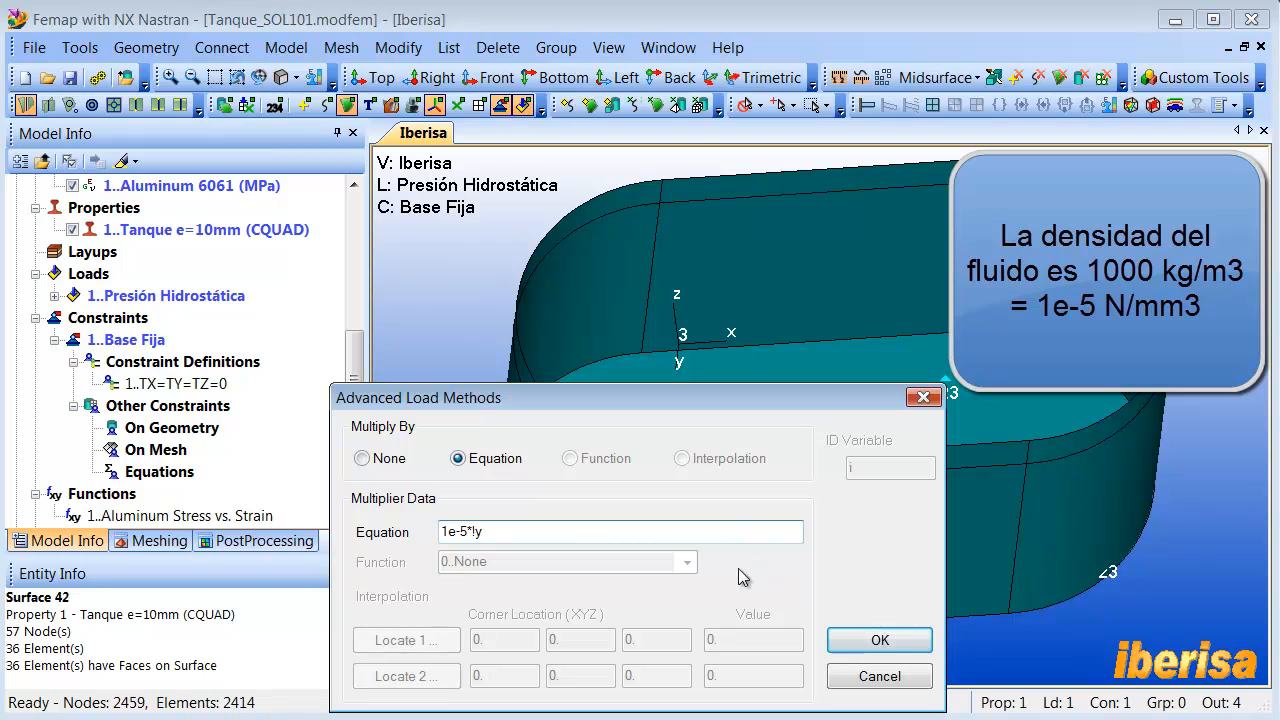
pyautogui.click(878, 642)
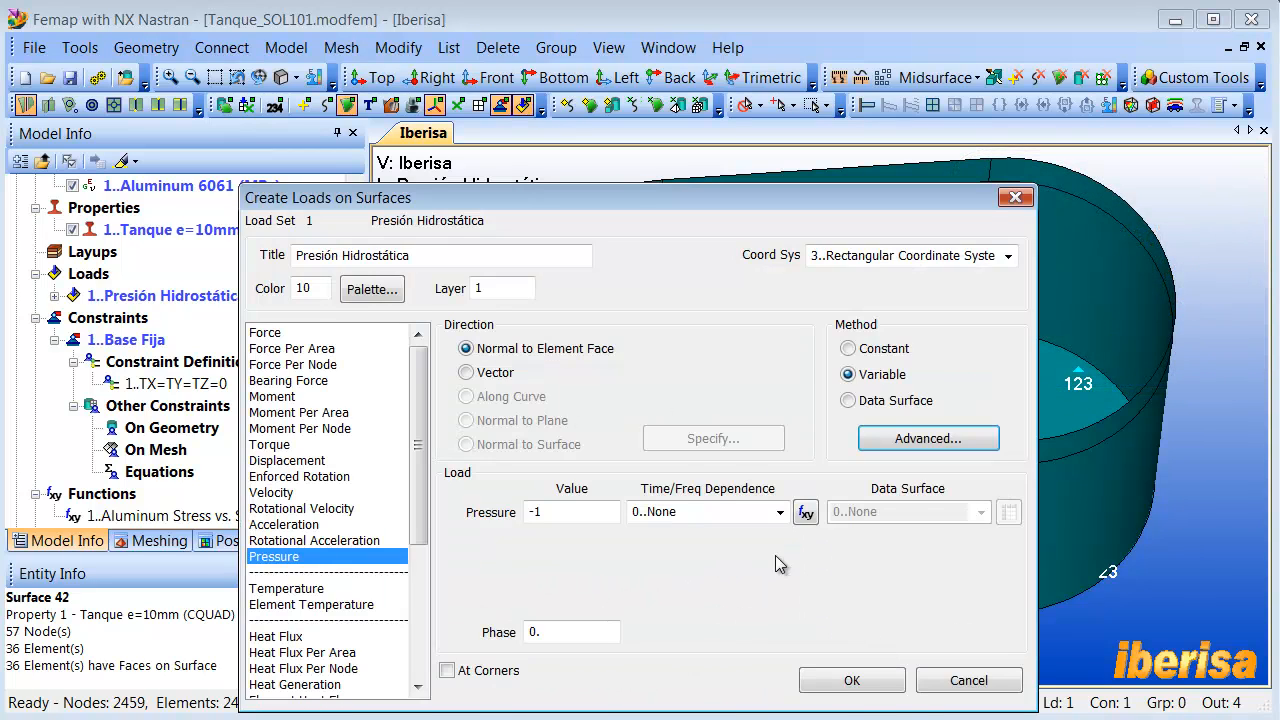
pyautogui.click(851, 681)
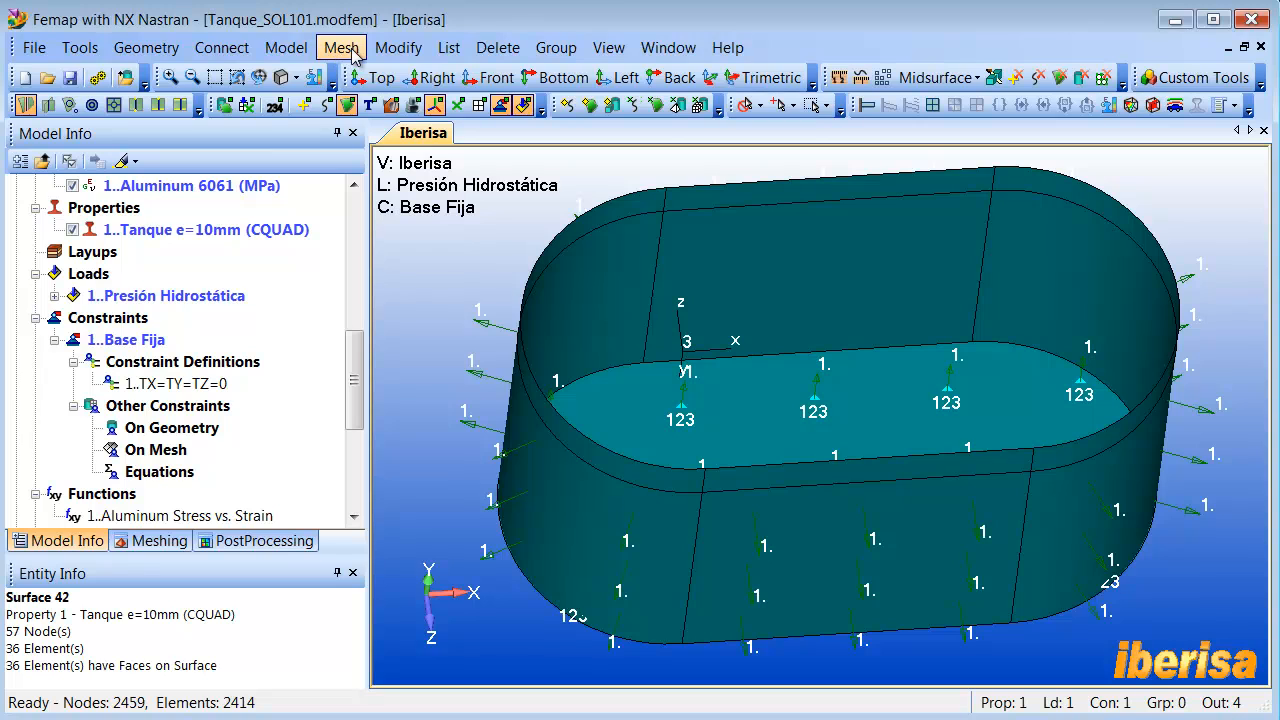
# - Expand all geometric loads in the load set without converting them to nodes and elements
pyautogui.click(286, 47)
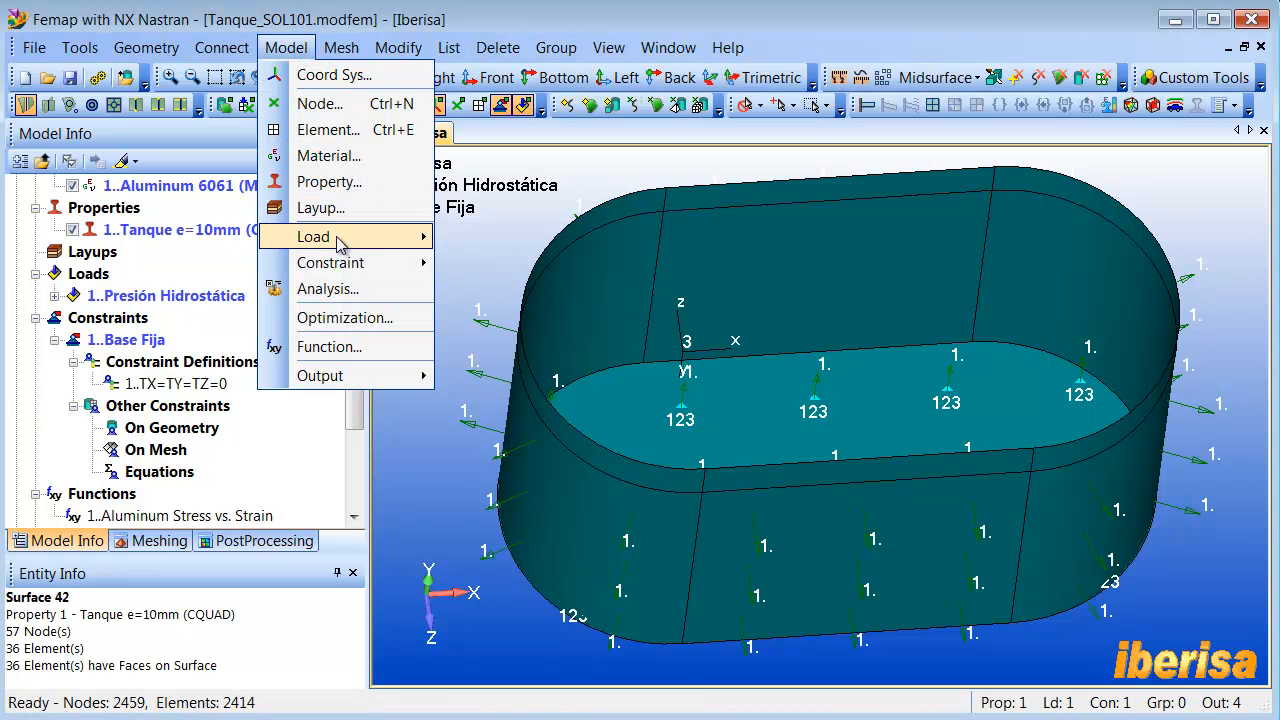
pyautogui.moveTo(343, 237)
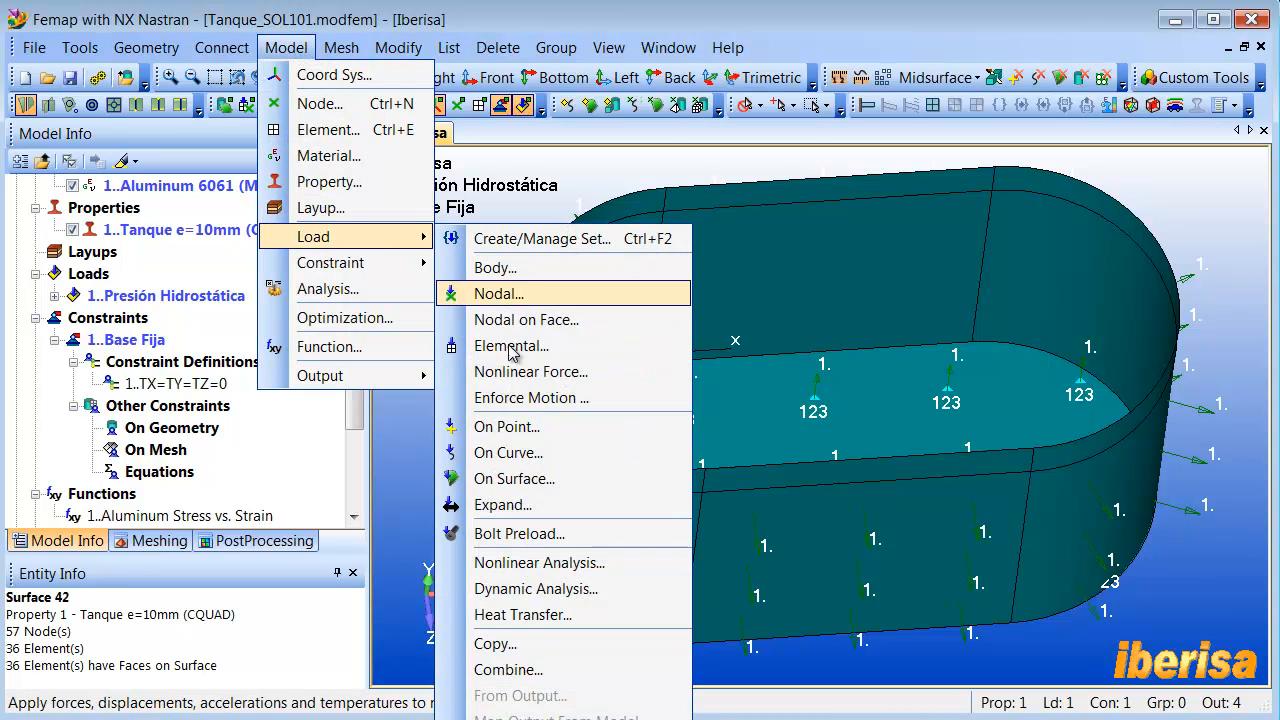
pyautogui.click(503, 505)
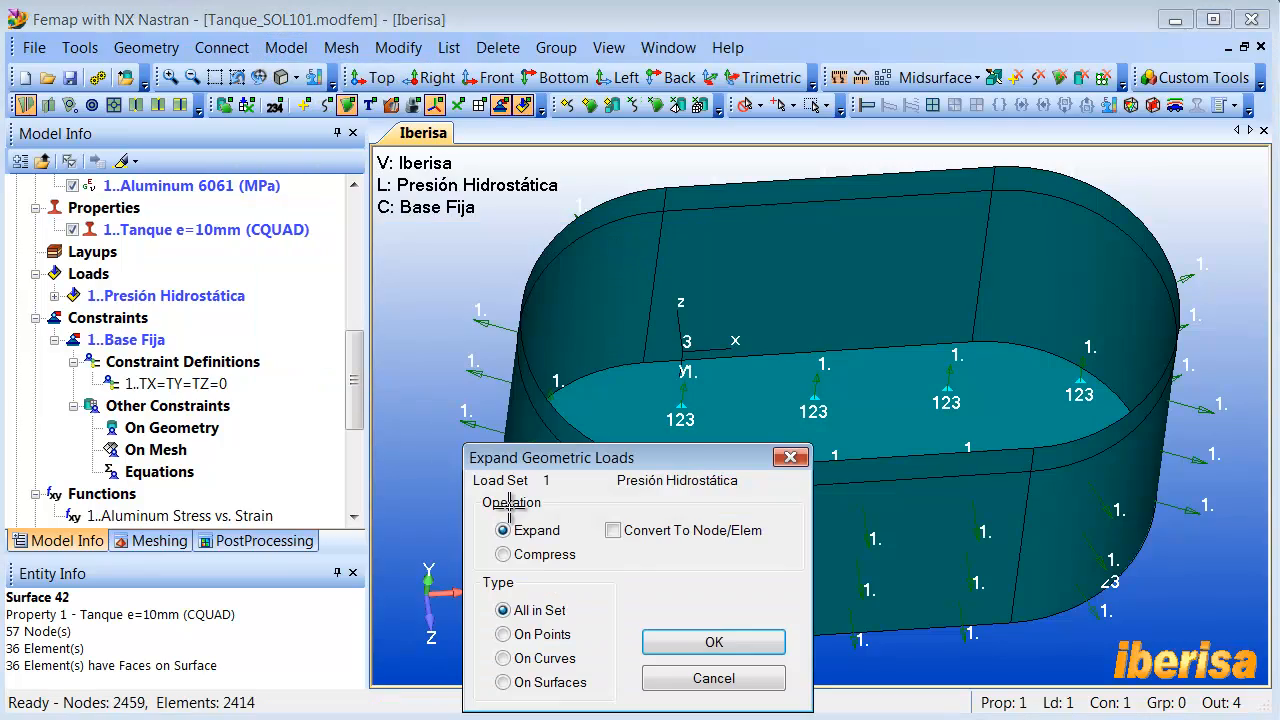
pyautogui.click(670, 640)
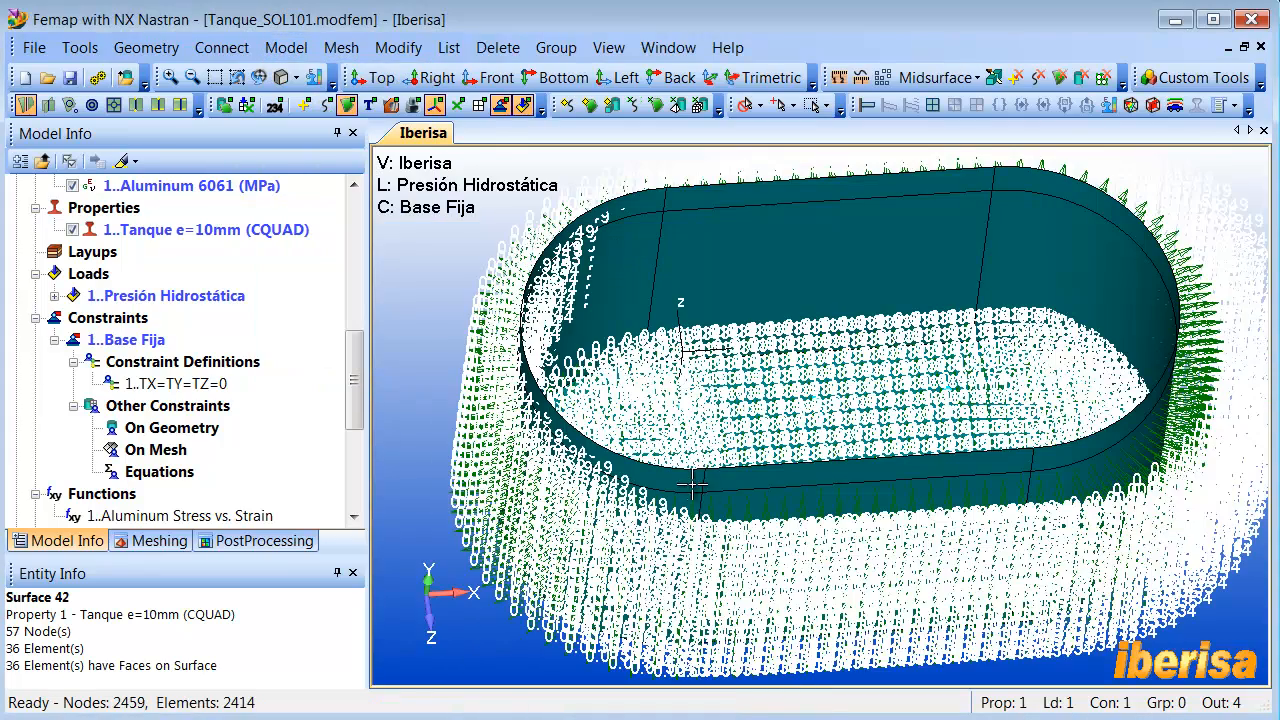
# - Examine how the expanded pressure values vary with depth along the tank walls and at the base
pyautogui.moveTo(654, 434); pyautogui.dragTo(680, 434, button='middle')
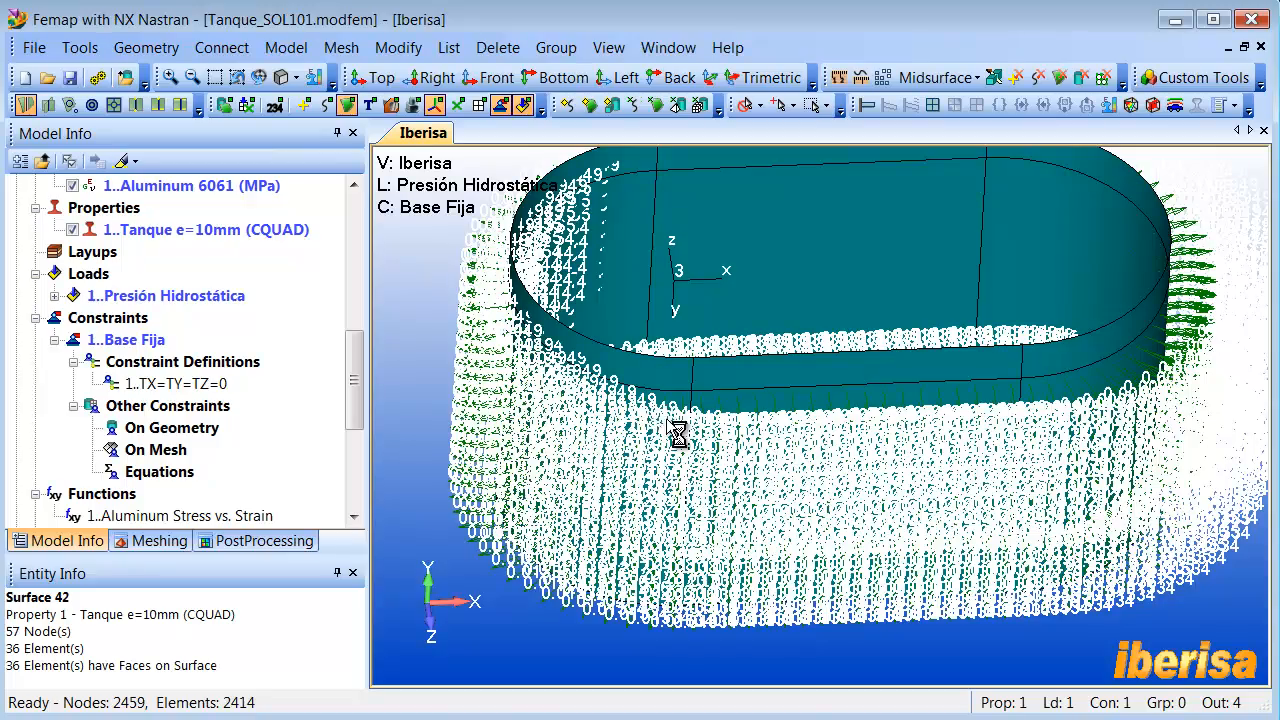
pyautogui.scroll(4, 600, 427)
pyautogui.scroll(6, 598, 427)
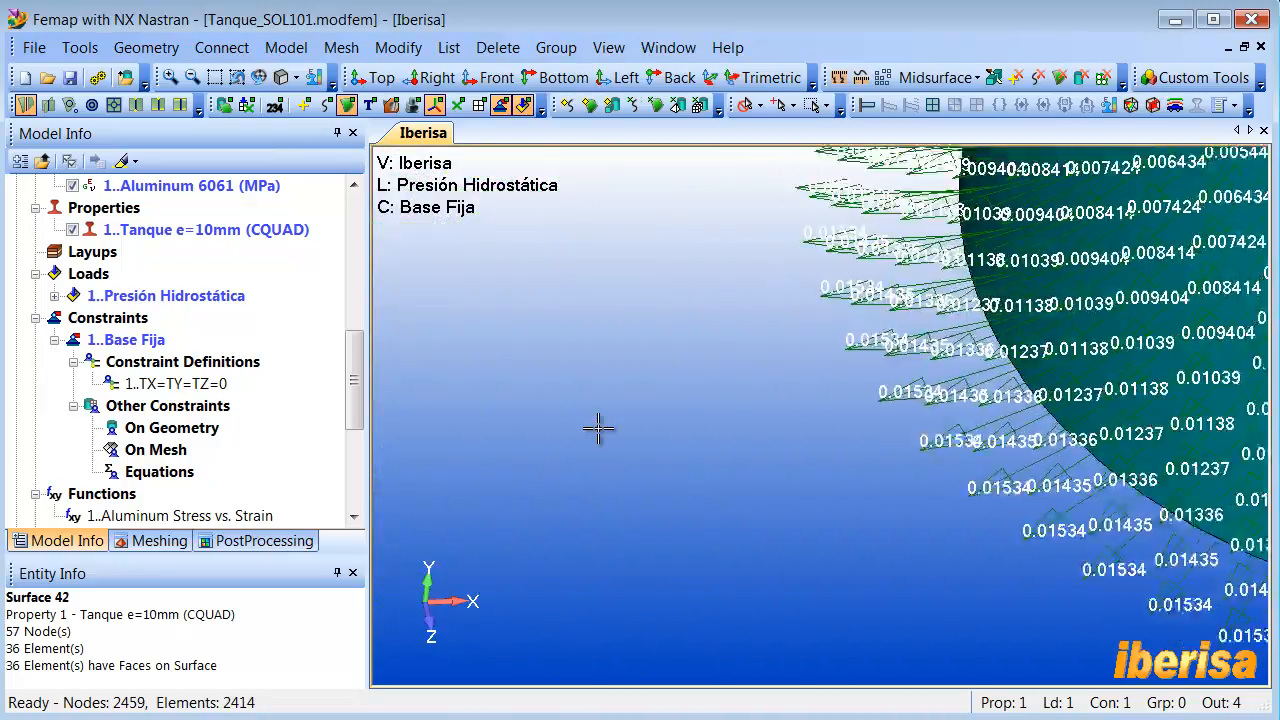
pyautogui.moveTo(598, 428); pyautogui.dragTo(597, 431, button='middle')
pyautogui.scroll(5, 597, 431)
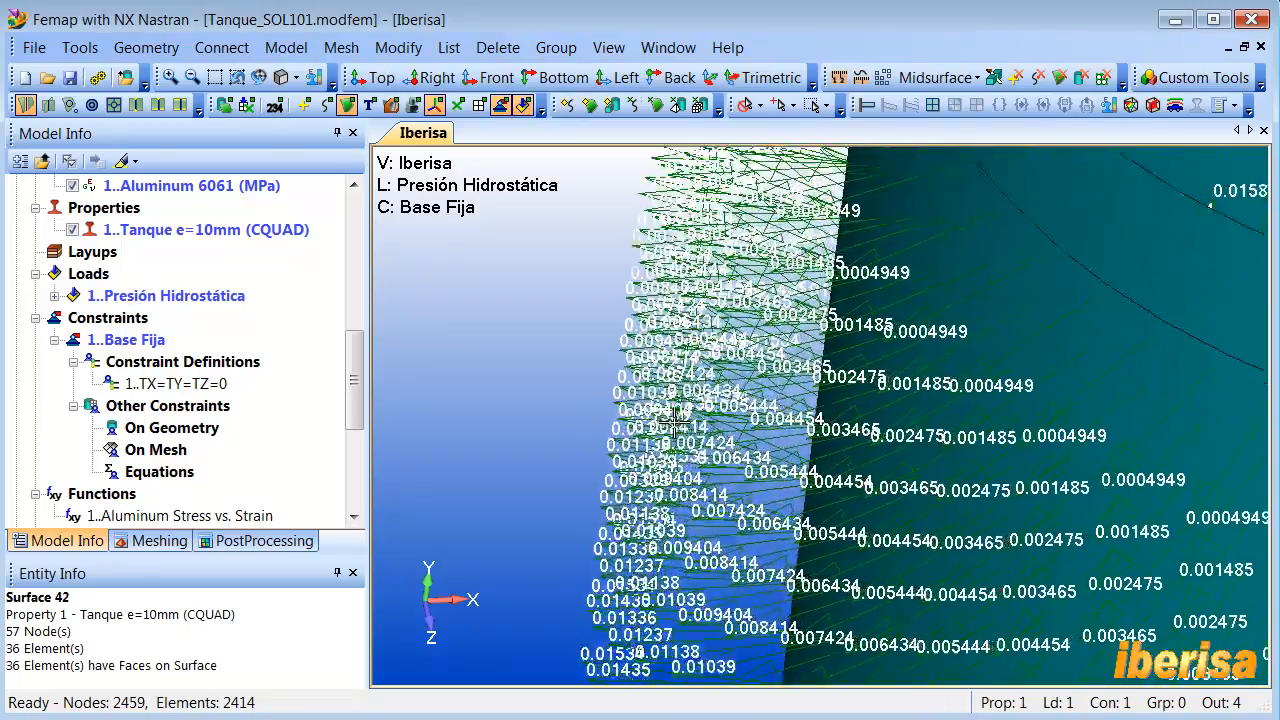
pyautogui.scroll(1, 754, 347)
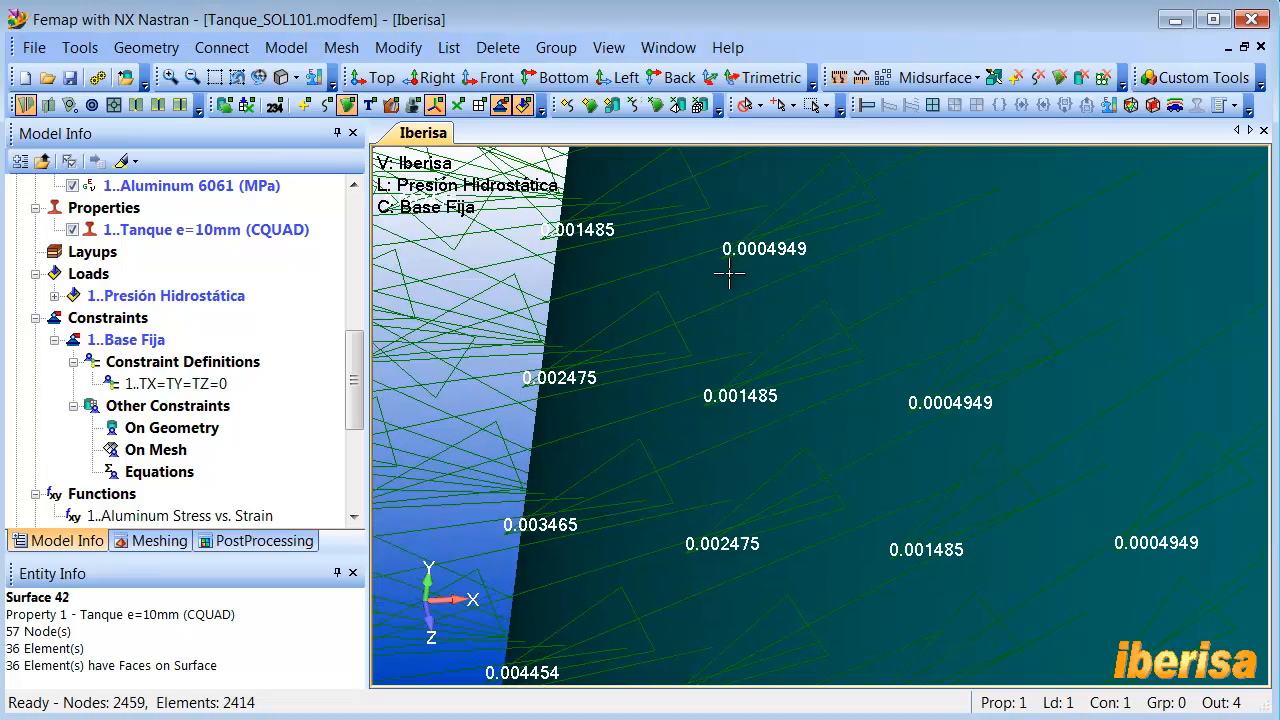
pyautogui.scroll(-6, 815, 258)
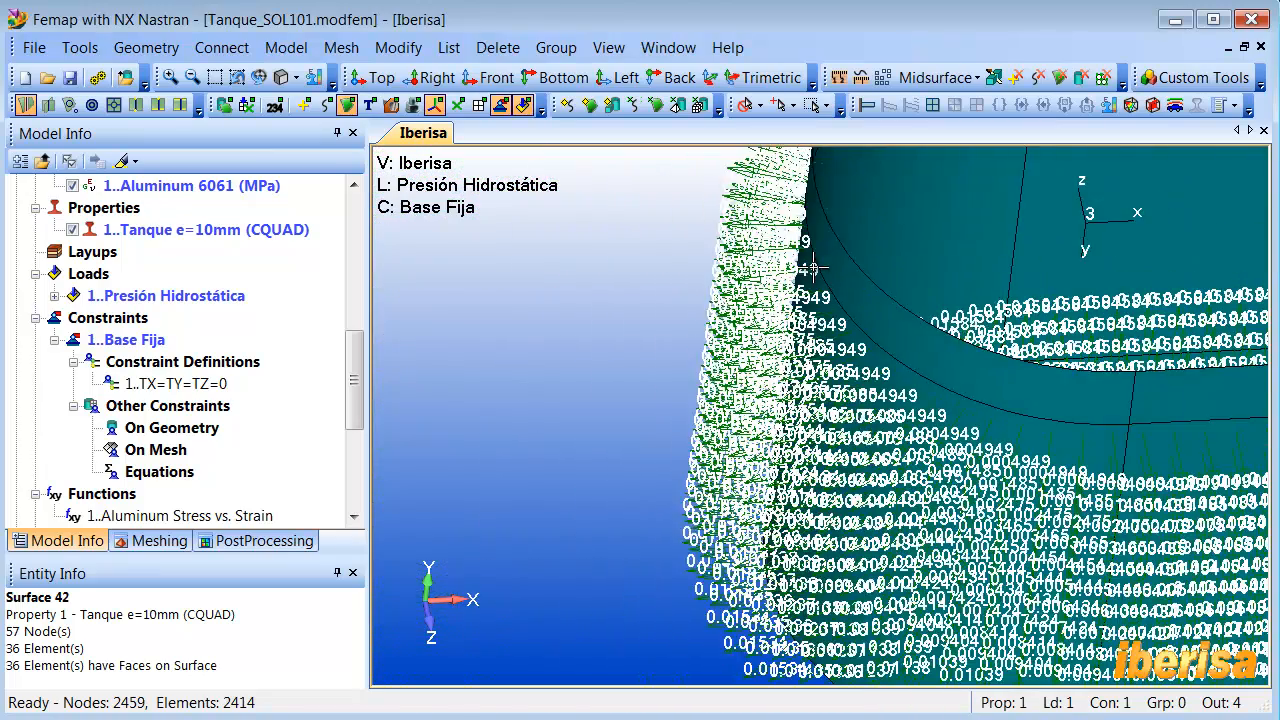
pyautogui.scroll(2, 814, 269)
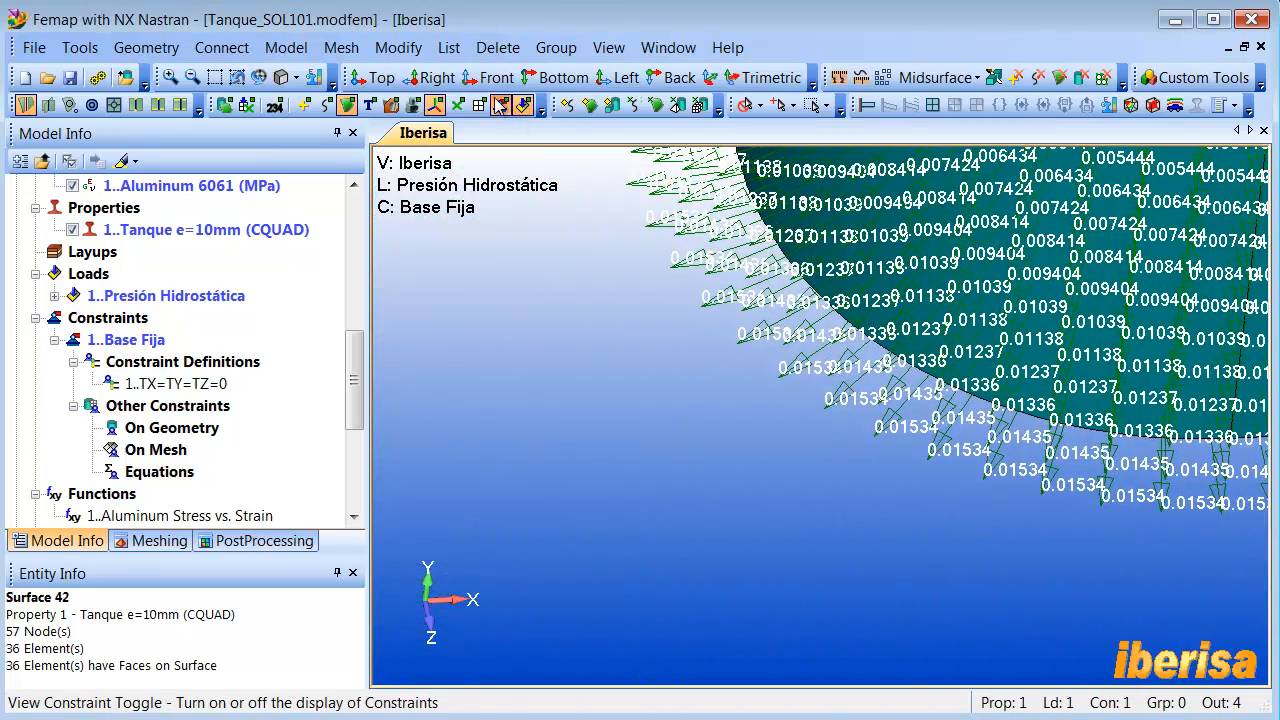
# - Show the mesh elements and hide the surfaces to inspect the expanded pressure values on individual elements
pyautogui.click(482, 106)
pyautogui.scroll(5, 671, 249)
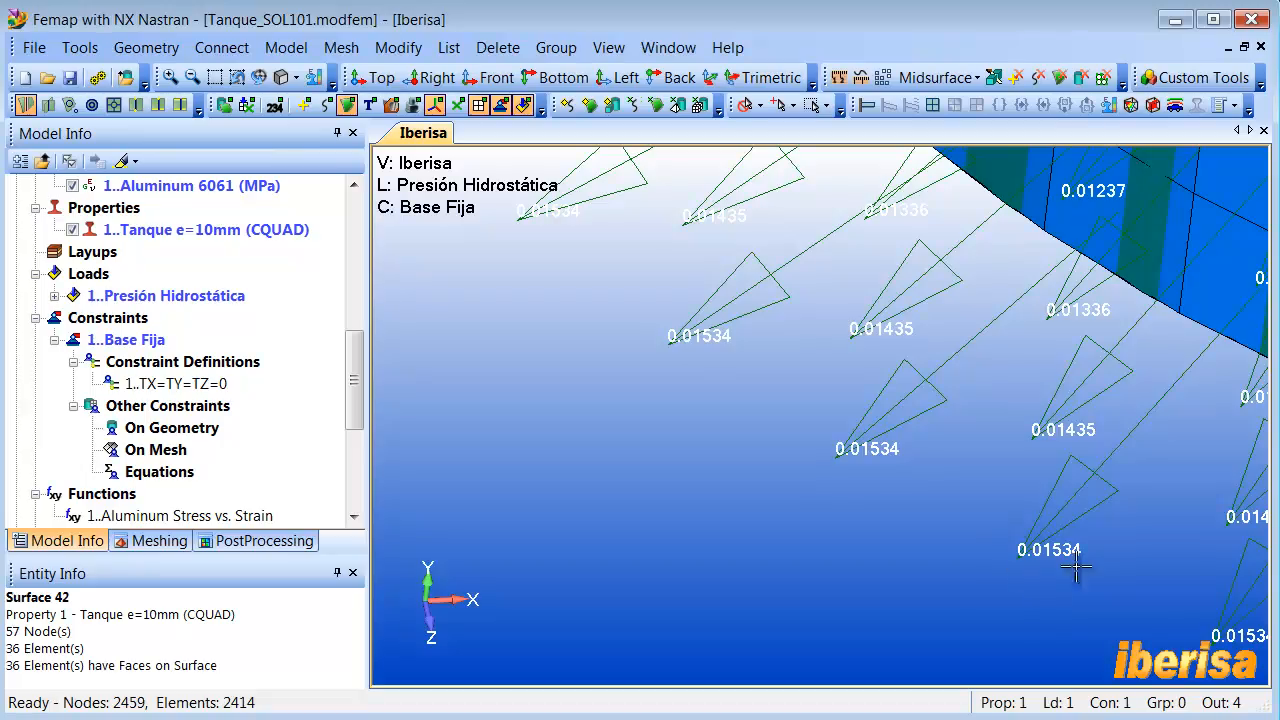
pyautogui.scroll(-6, 1038, 568)
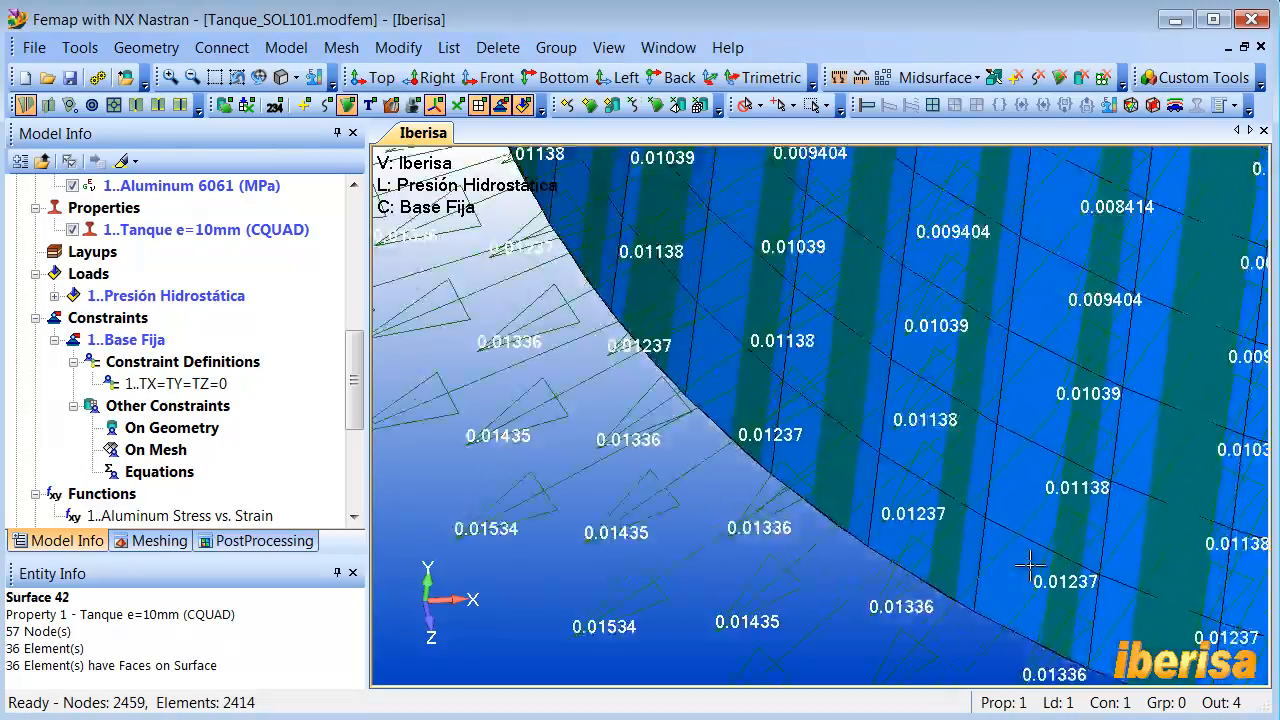
pyautogui.moveTo(1030, 567); pyautogui.dragTo(1063, 457, button='middle')
pyautogui.scroll(6, 1060, 455)
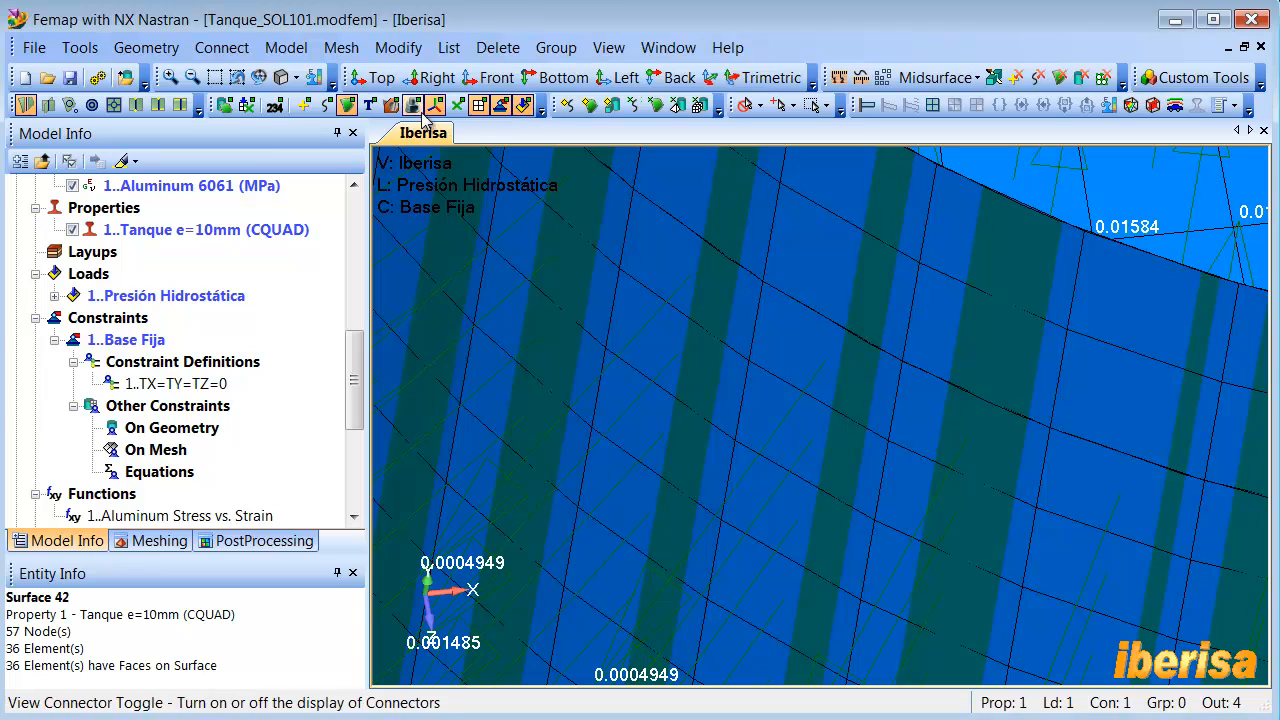
pyautogui.click(348, 106)
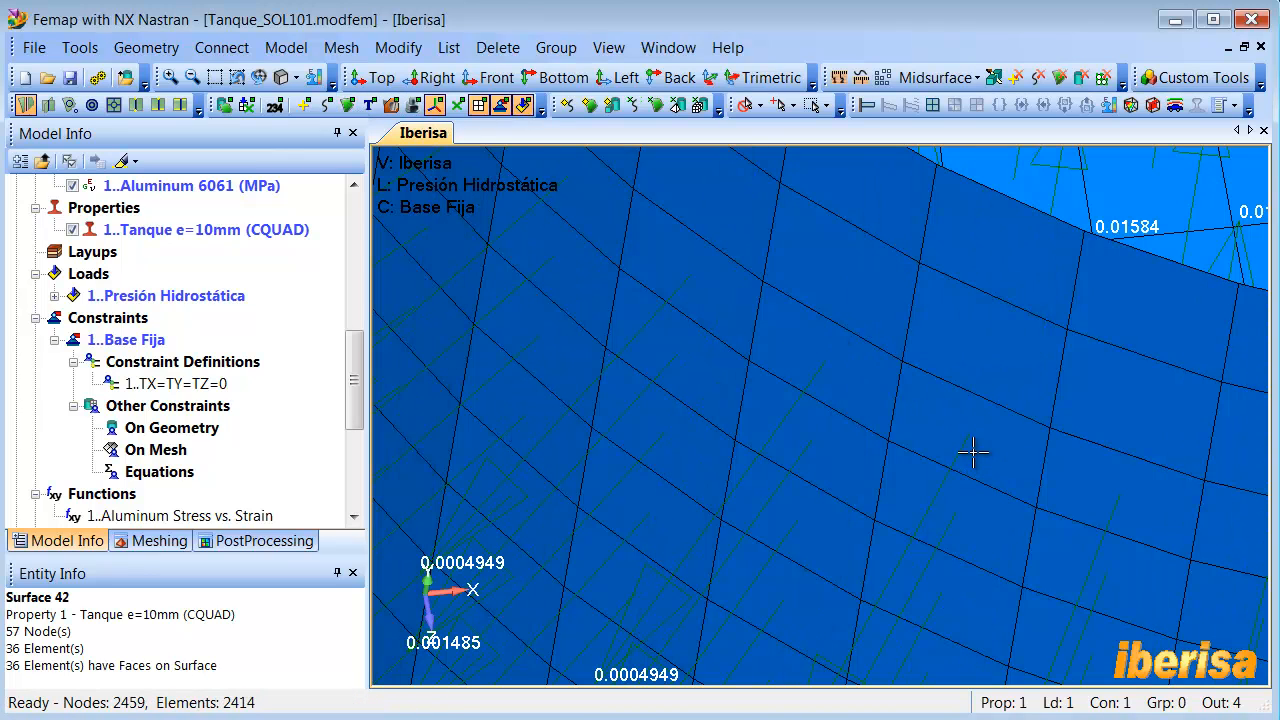
pyautogui.scroll(-1, 961, 454)
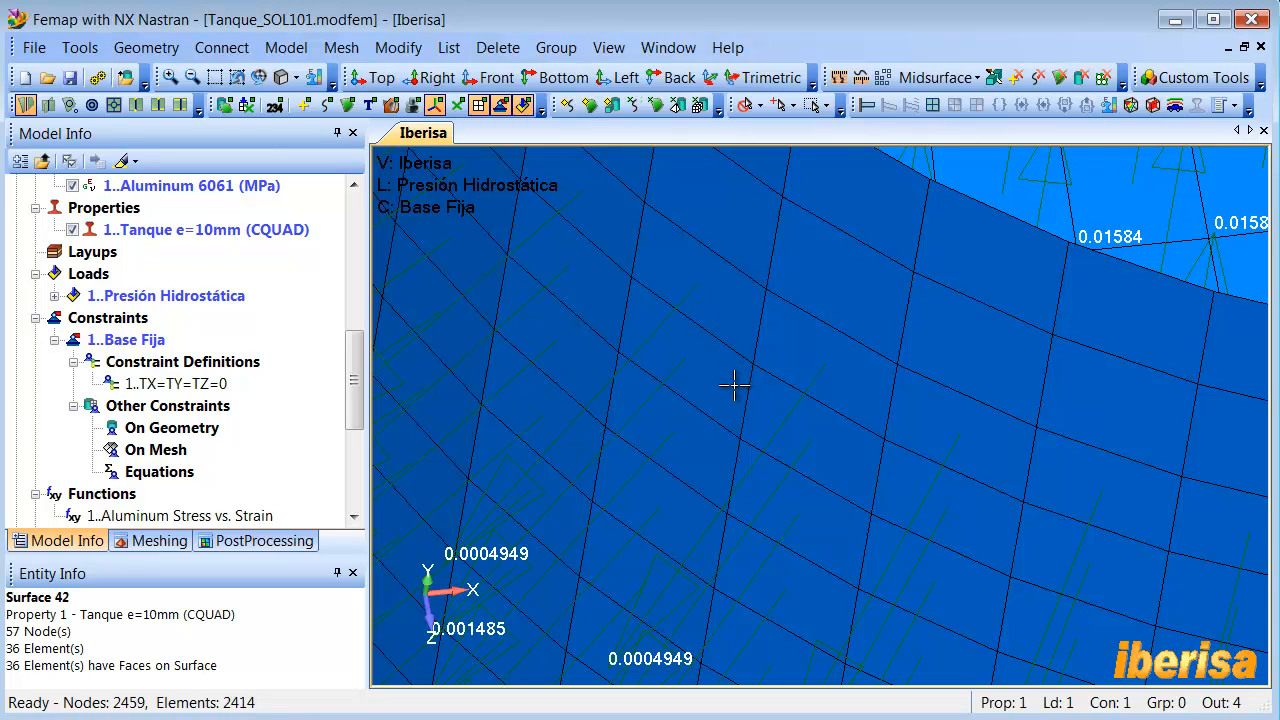
# - Undo the surface and element display changes and the expansion of the geometric loads
pyautogui.hotkey('ctrl', 'z')
pyautogui.hotkey('ctrl', 'z')
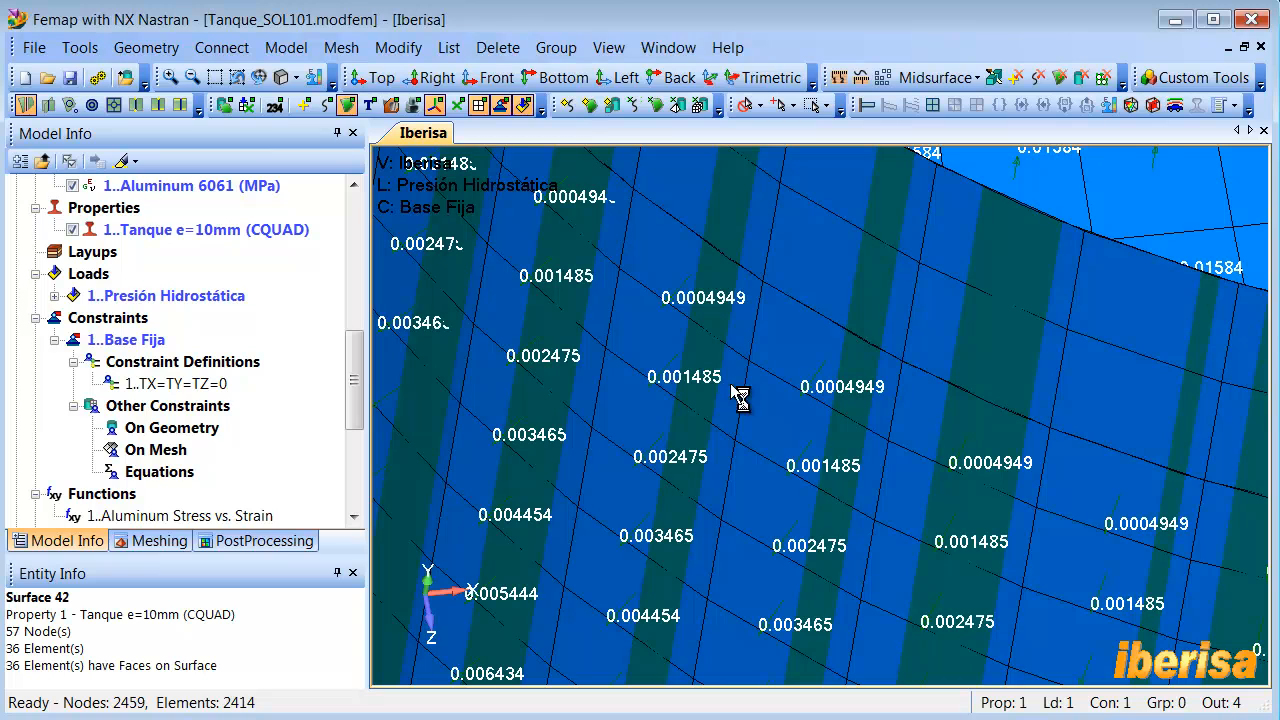
pyautogui.hotkey('ctrl', 'z')
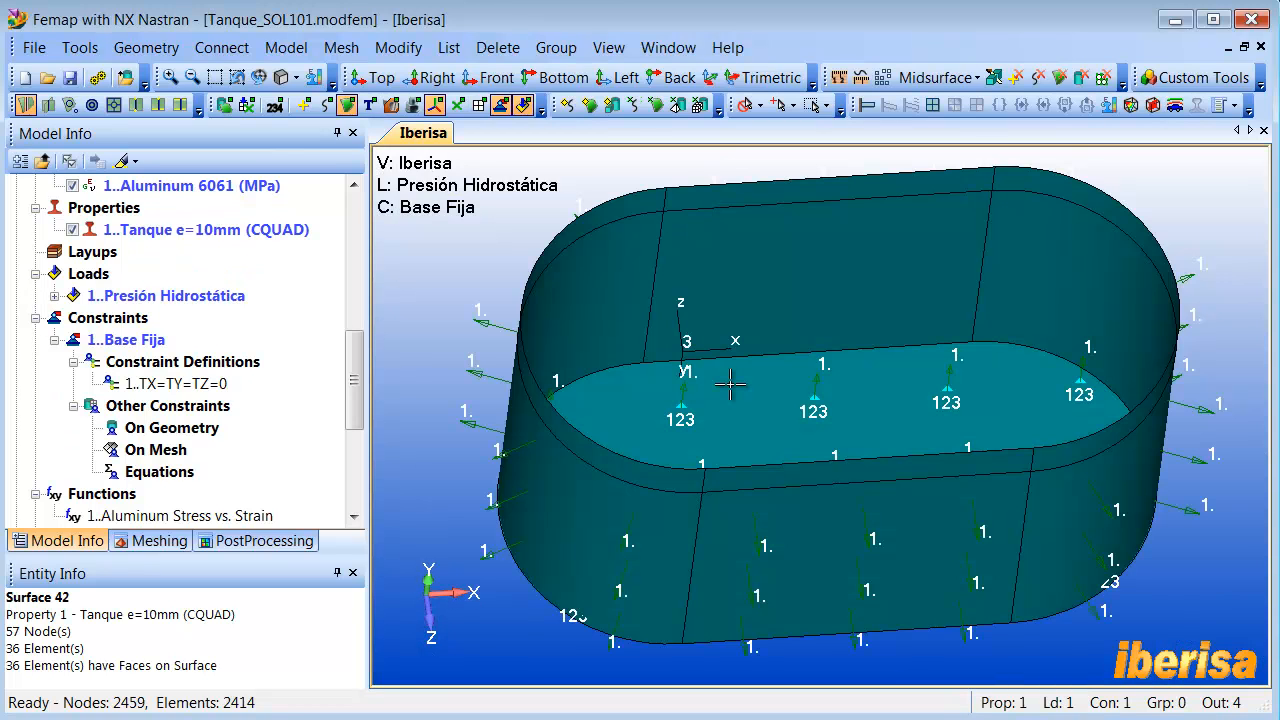
# - Review the pressure load and base constraint on the tank and their entries in the model tree
pyautogui.scroll(-2, 710, 386)
pyautogui.keyDown('ctrl'); pyautogui.moveTo(758, 386); pyautogui.dragTo(744, 348, button='middle'); pyautogui.keyUp('ctrl')
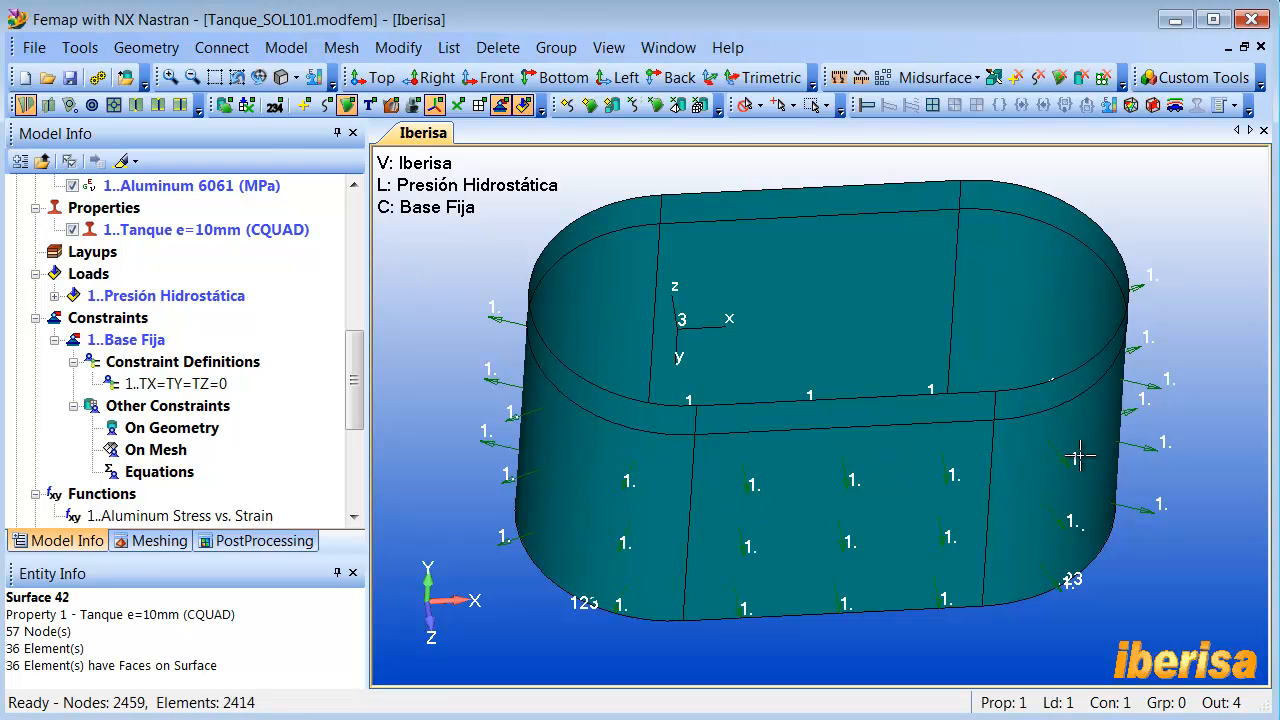
pyautogui.moveTo(1022, 446); pyautogui.dragTo(1022, 440, button='middle')
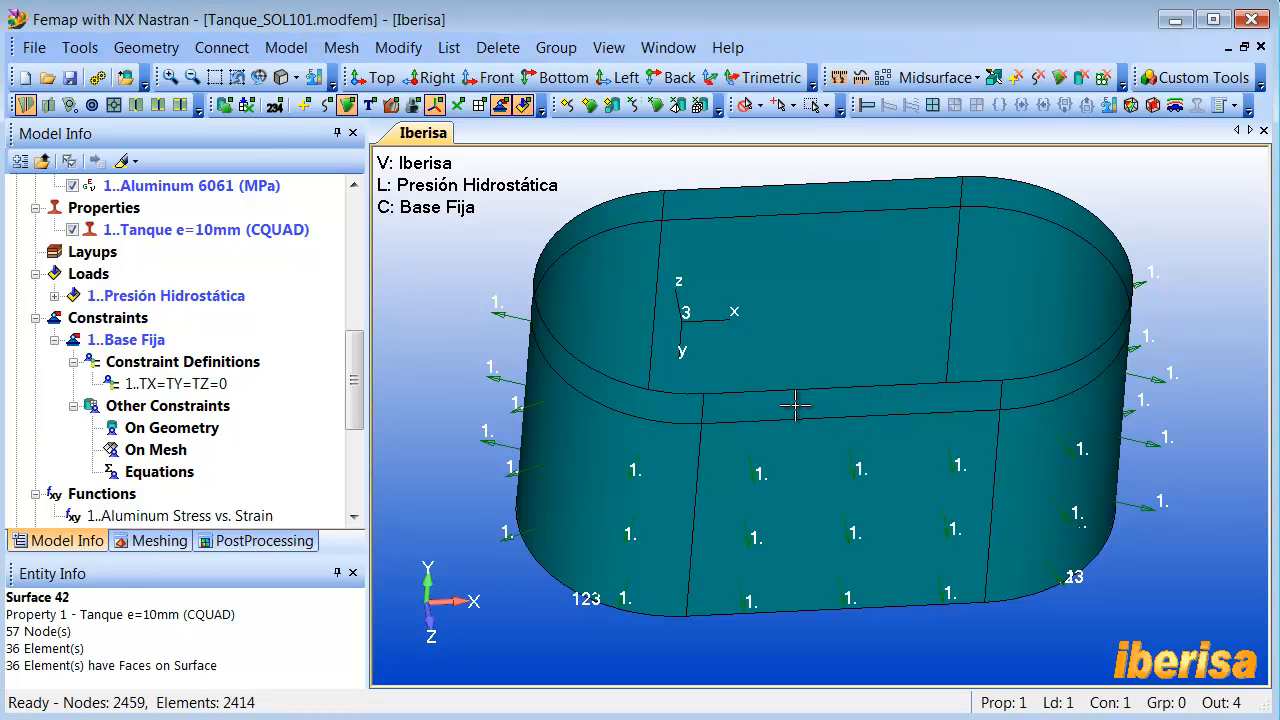
pyautogui.moveTo(795, 404); pyautogui.dragTo(787, 402, button='middle')
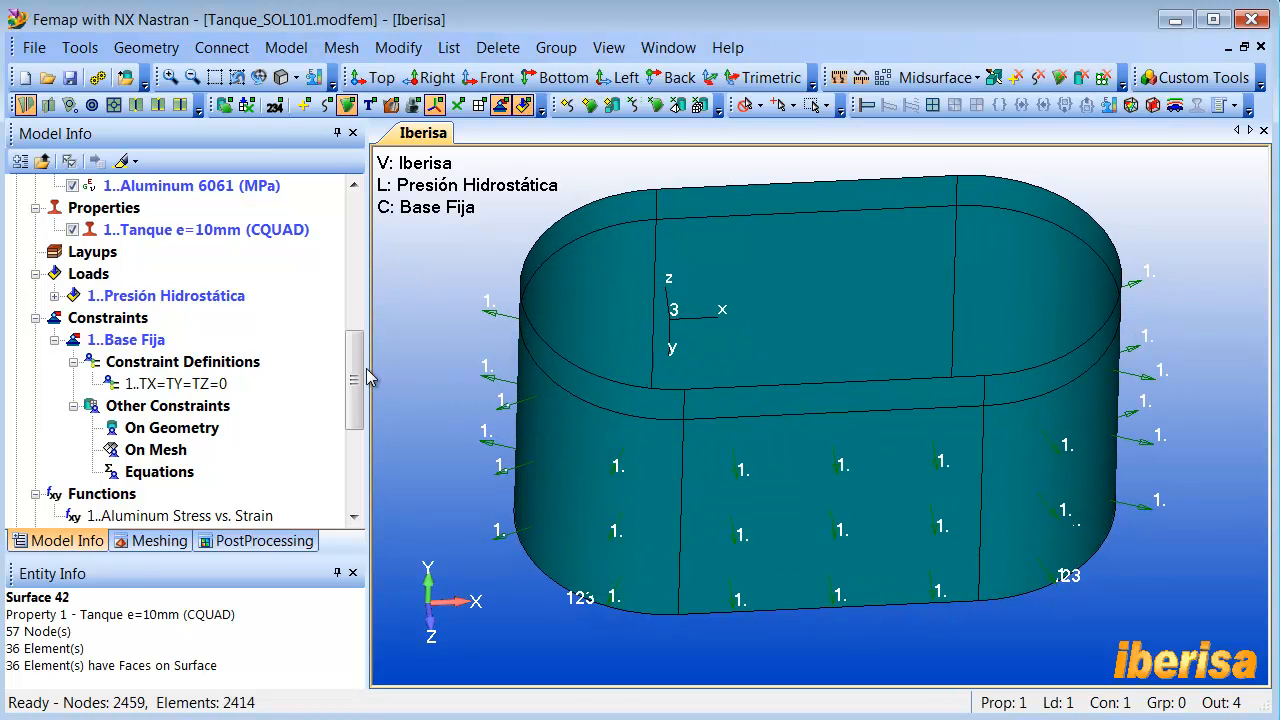
pyautogui.scroll(2, 358, 364)
pyautogui.scroll(-2, 358, 366)
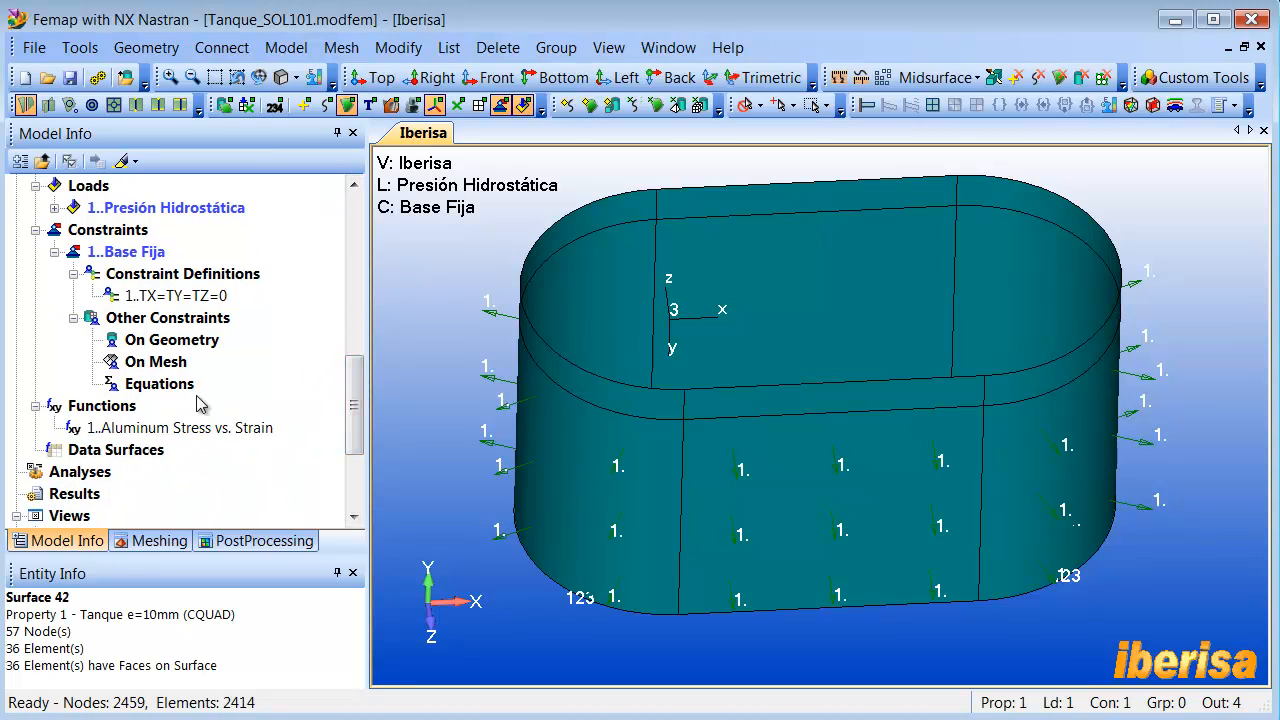
pyautogui.click(35, 406)
pyautogui.moveTo(358, 402); pyautogui.dragTo(358, 356)
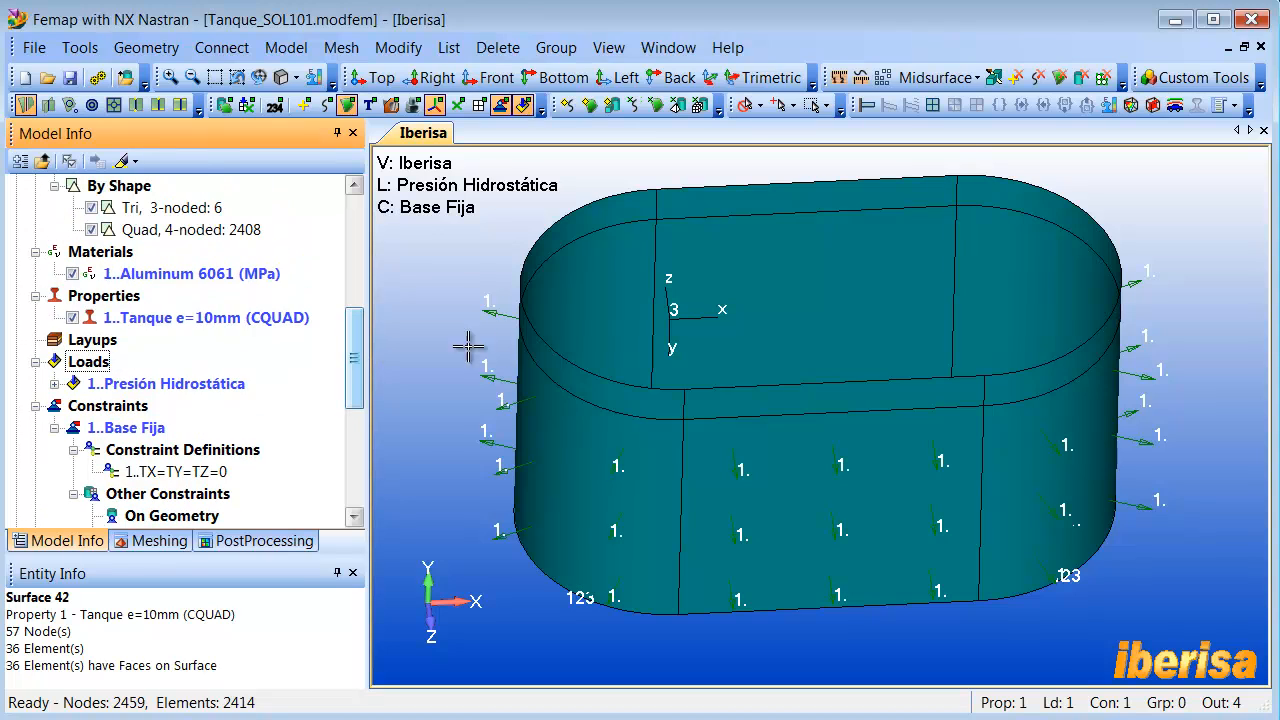
pyautogui.moveTo(543, 362); pyautogui.dragTo(546, 360, button='middle')
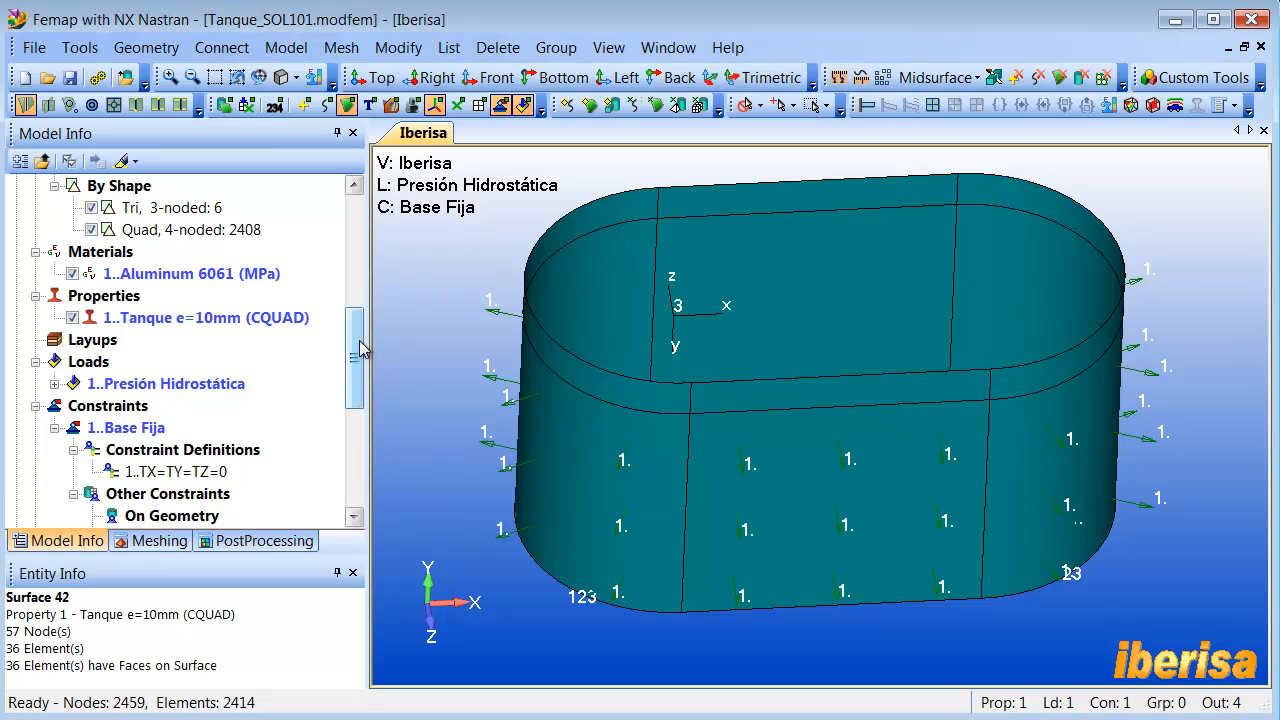
# - Create an analysis set titled SOL101 (SESTATIC) with NX Nastran as the analysis program and Static as the analysis type
pyautogui.moveTo(357, 337); pyautogui.dragTo(358, 363)
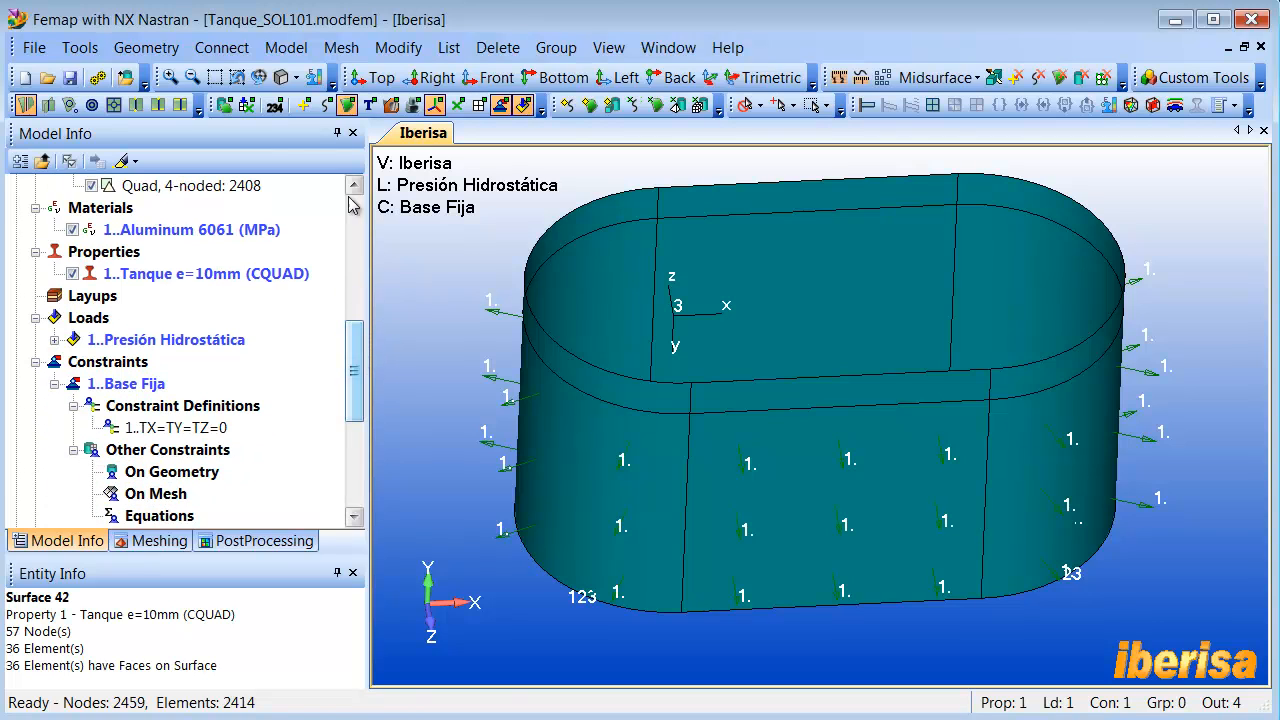
pyautogui.click(293, 55)
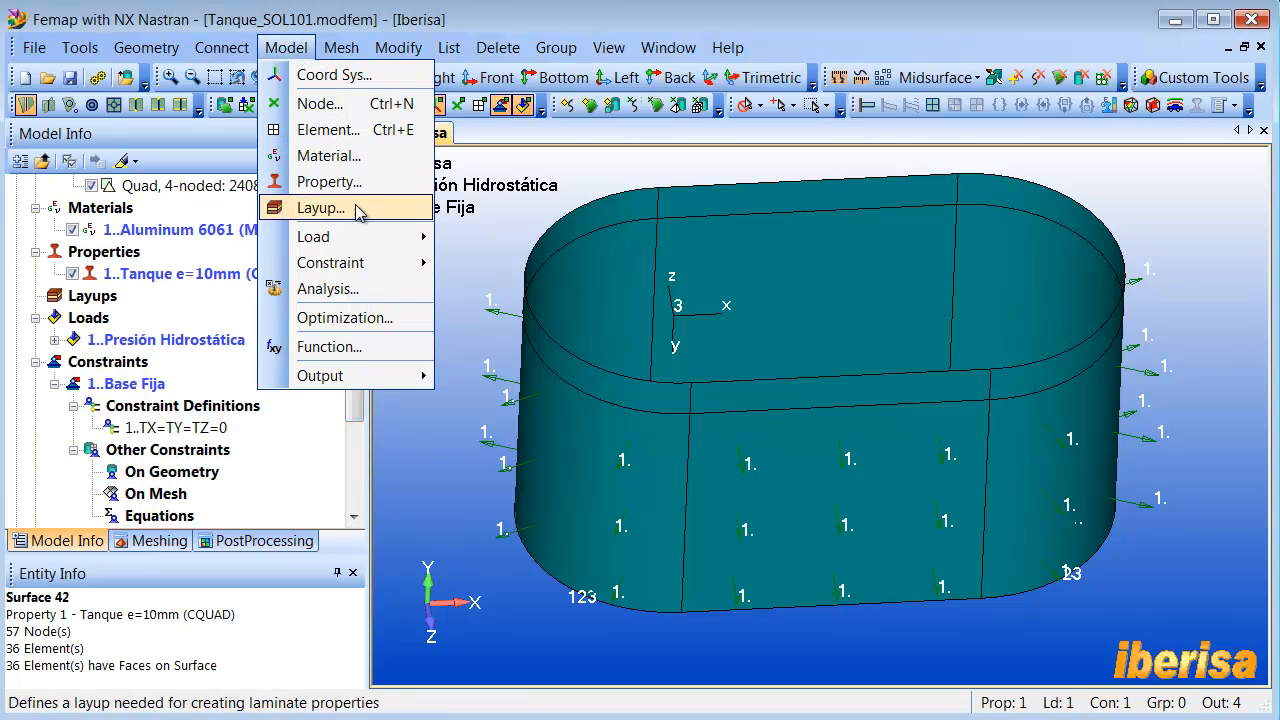
pyautogui.click(345, 292)
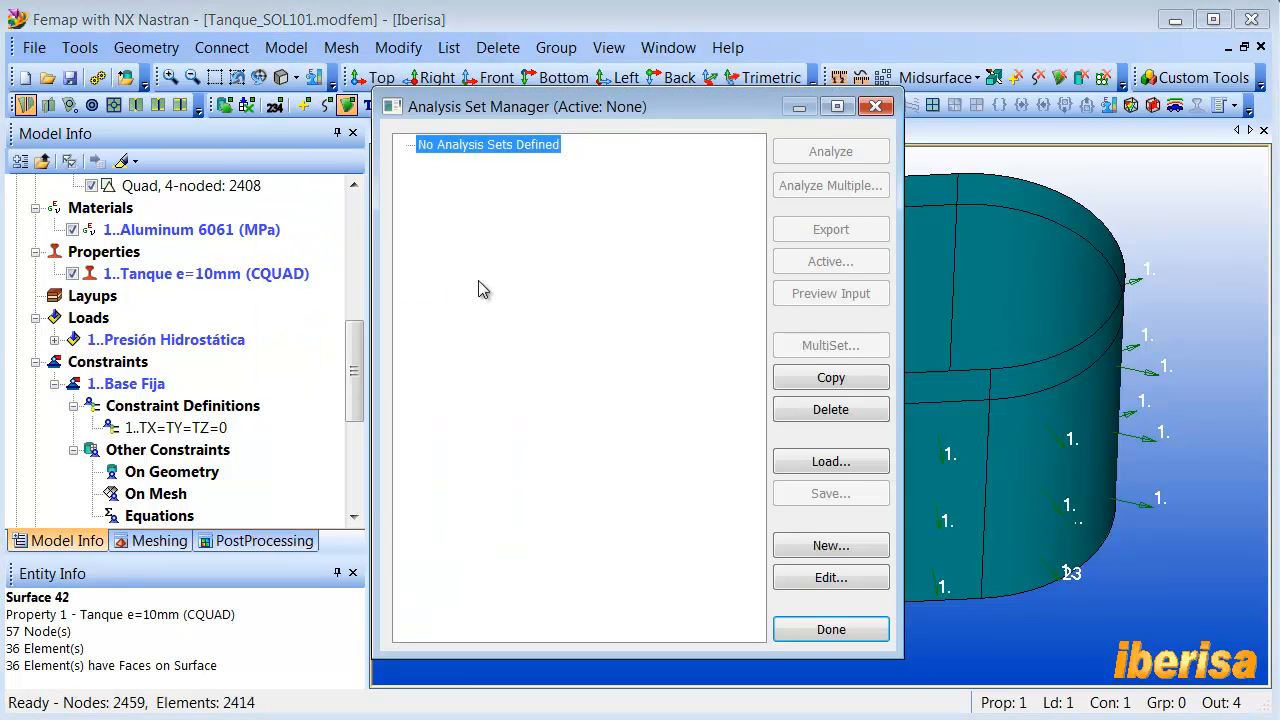
pyautogui.click(838, 553)
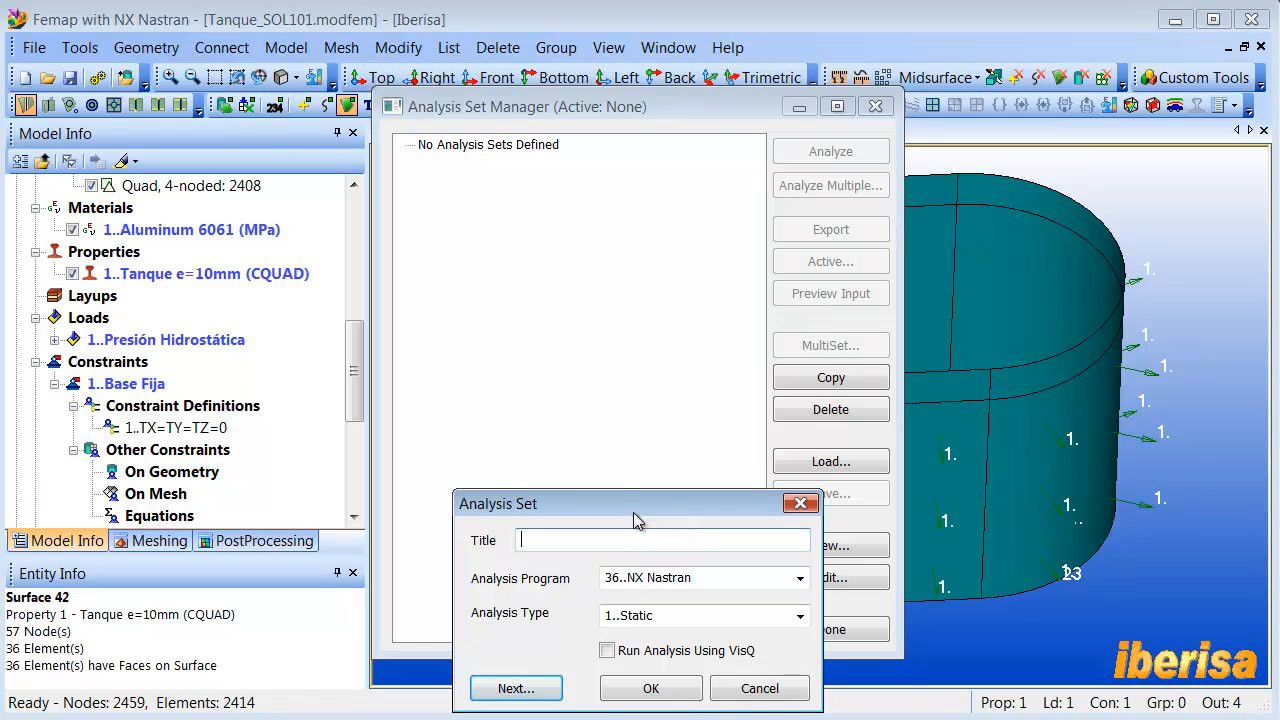
pyautogui.moveTo(621, 379); pyautogui.dragTo(621, 259)
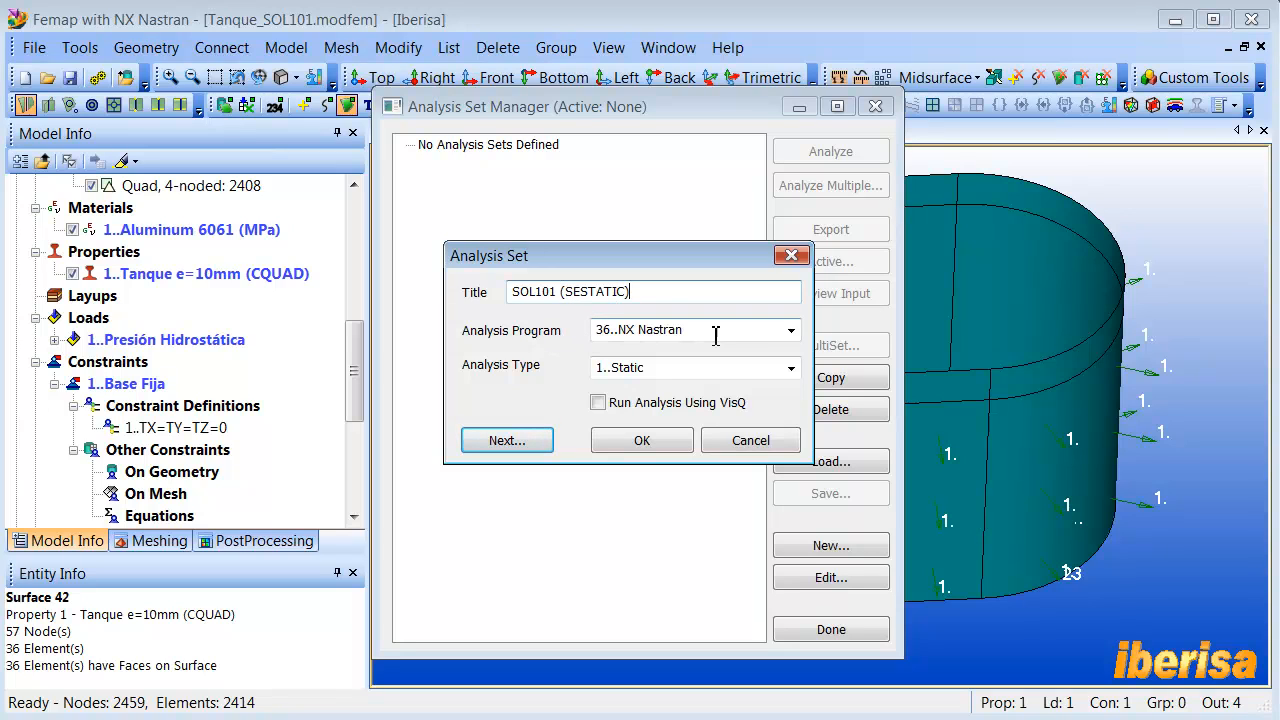
pyautogui.click(790, 331)
pyautogui.click(790, 334)
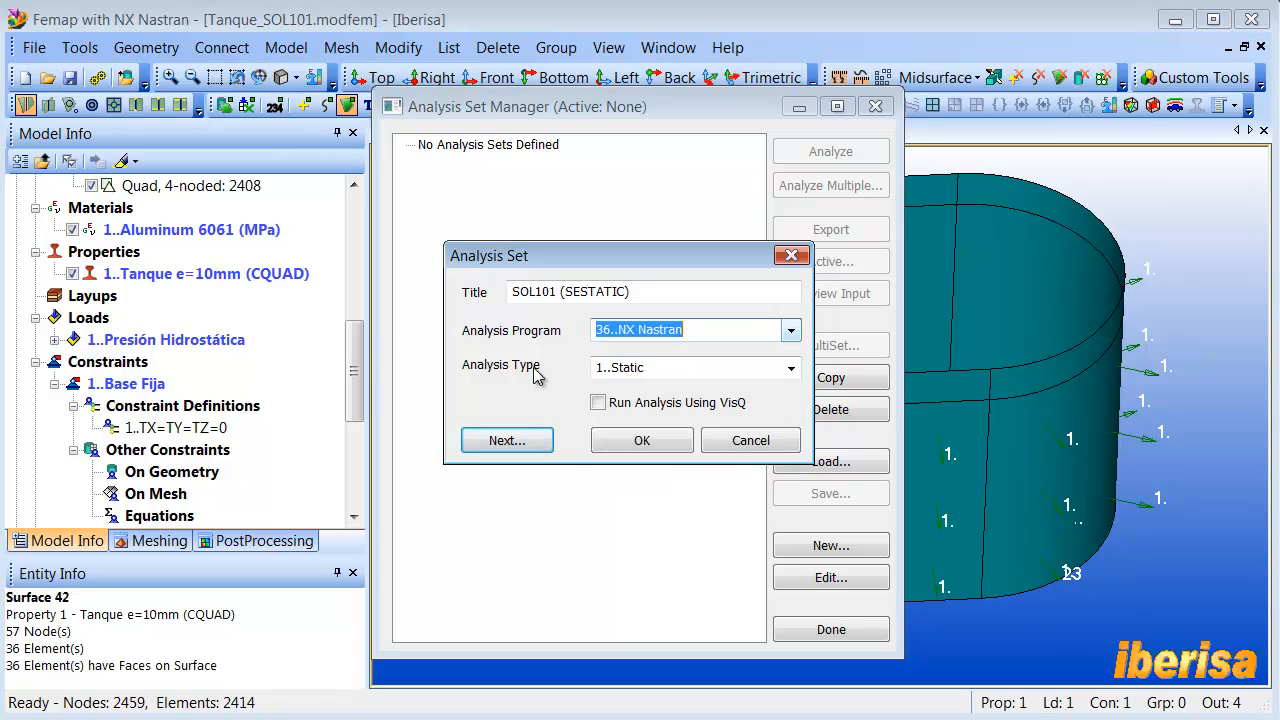
pyautogui.click(790, 368)
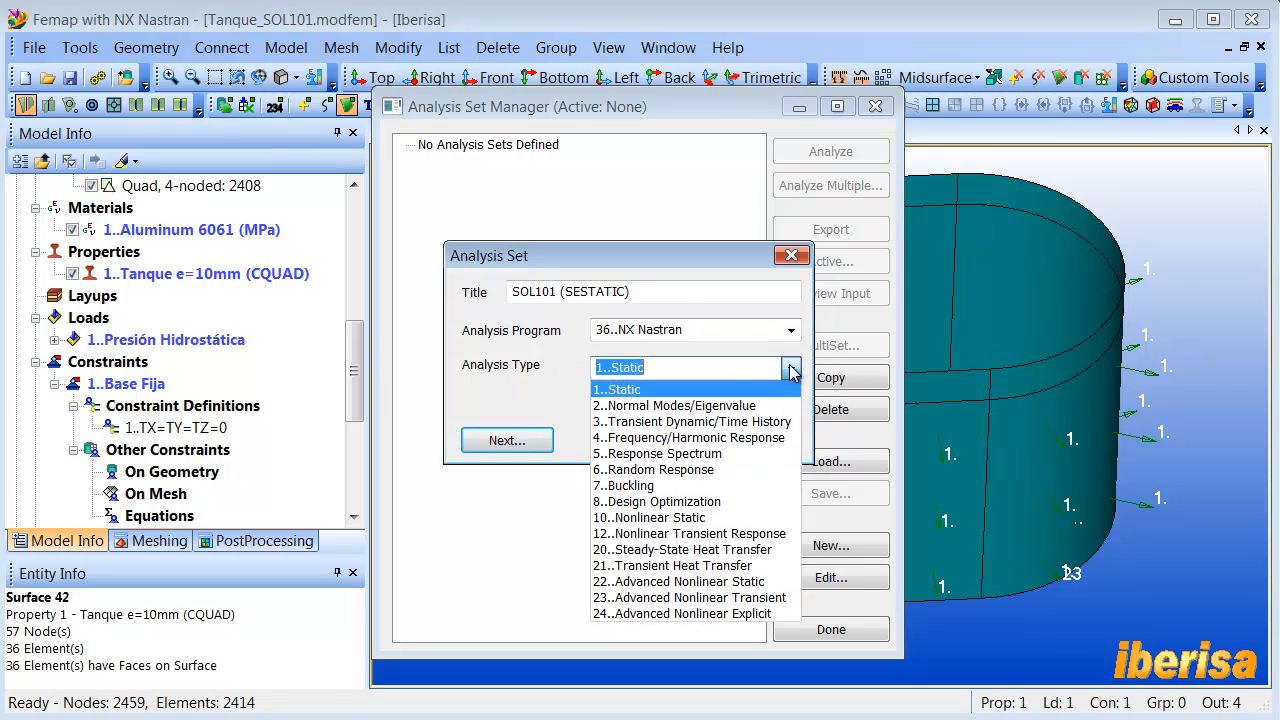
pyautogui.click(641, 390)
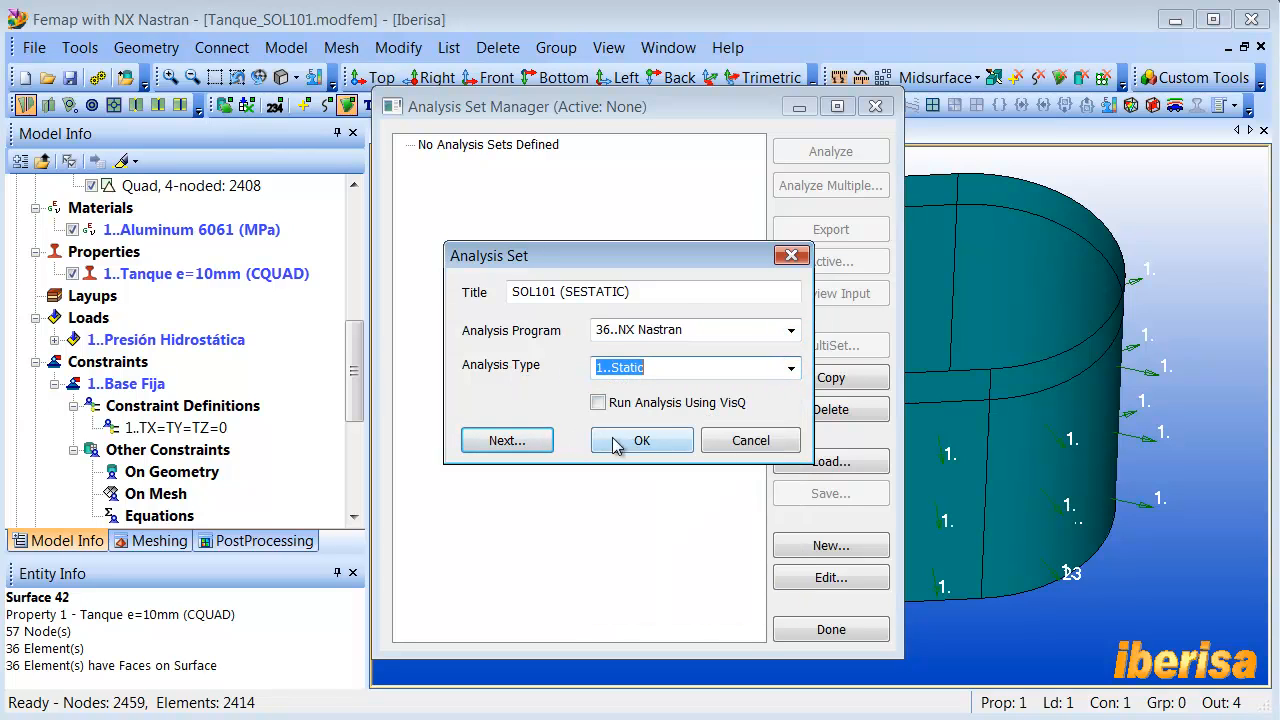
pyautogui.click(503, 441)
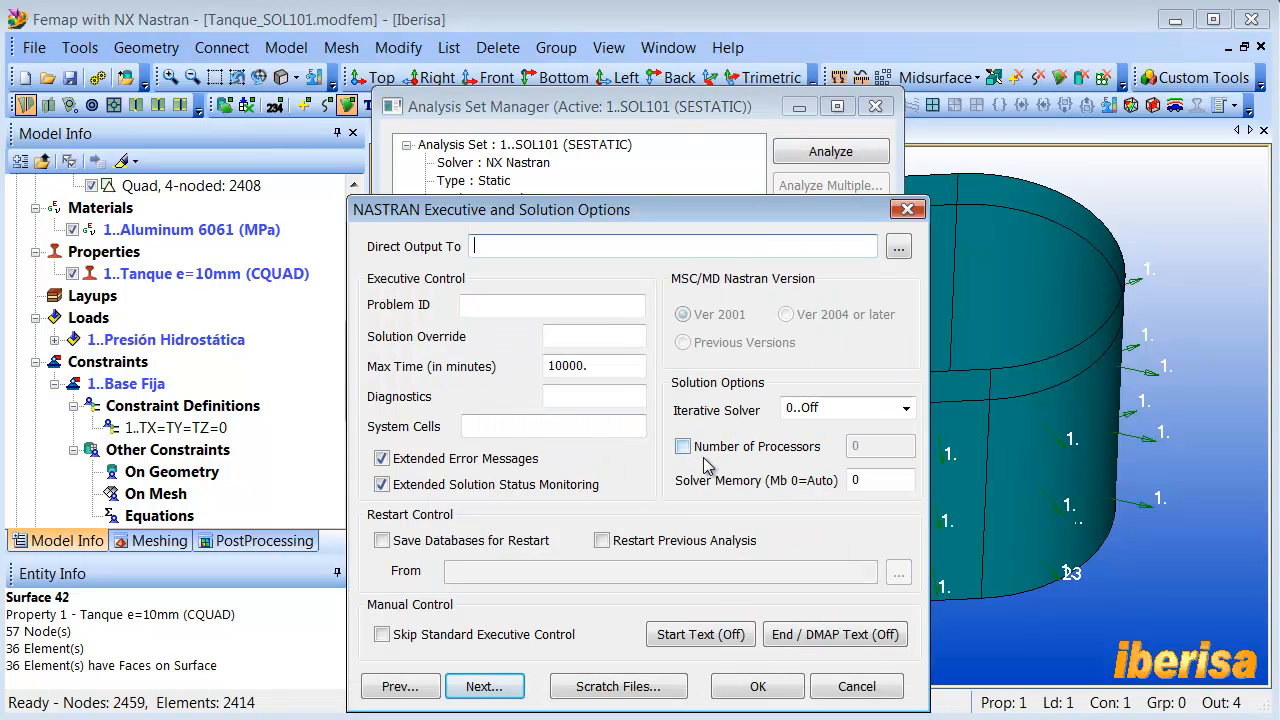
# - Set the number of processors to 4 in the solution options and accept the default bulk data and geometry check settings
pyautogui.click(684, 447)
pyautogui.doubleClick(873, 450)
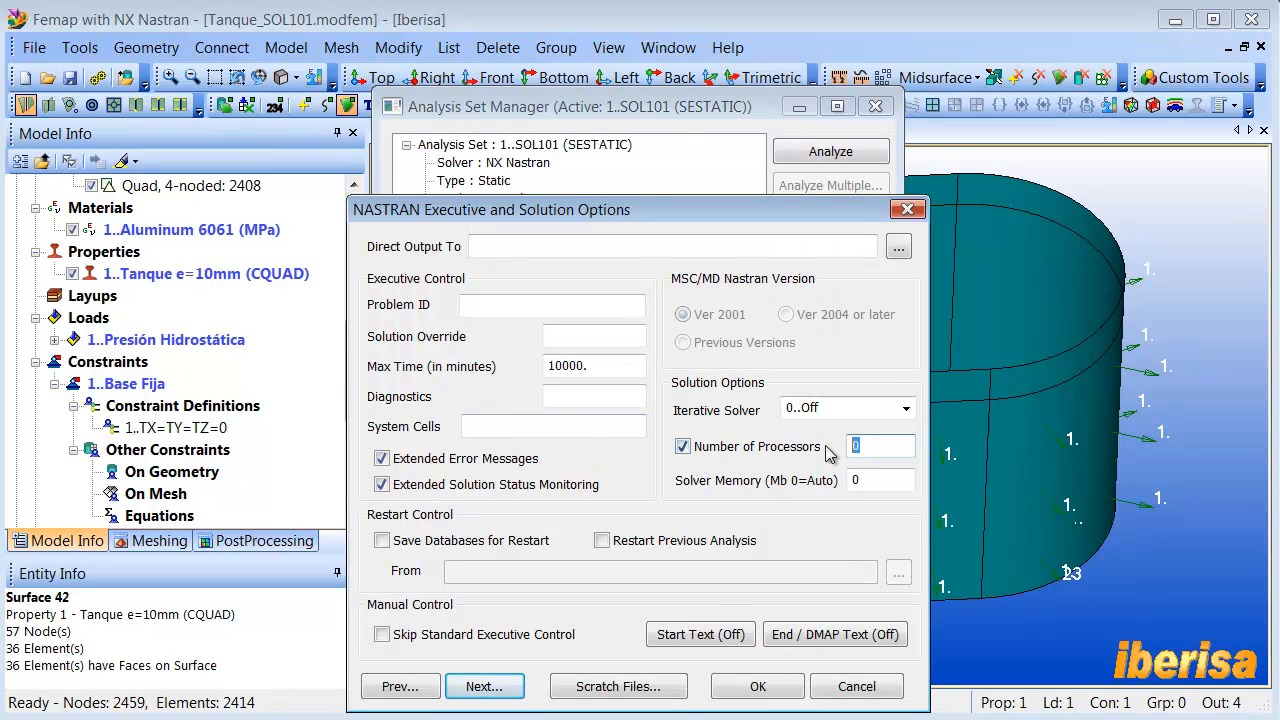
pyautogui.write('4')
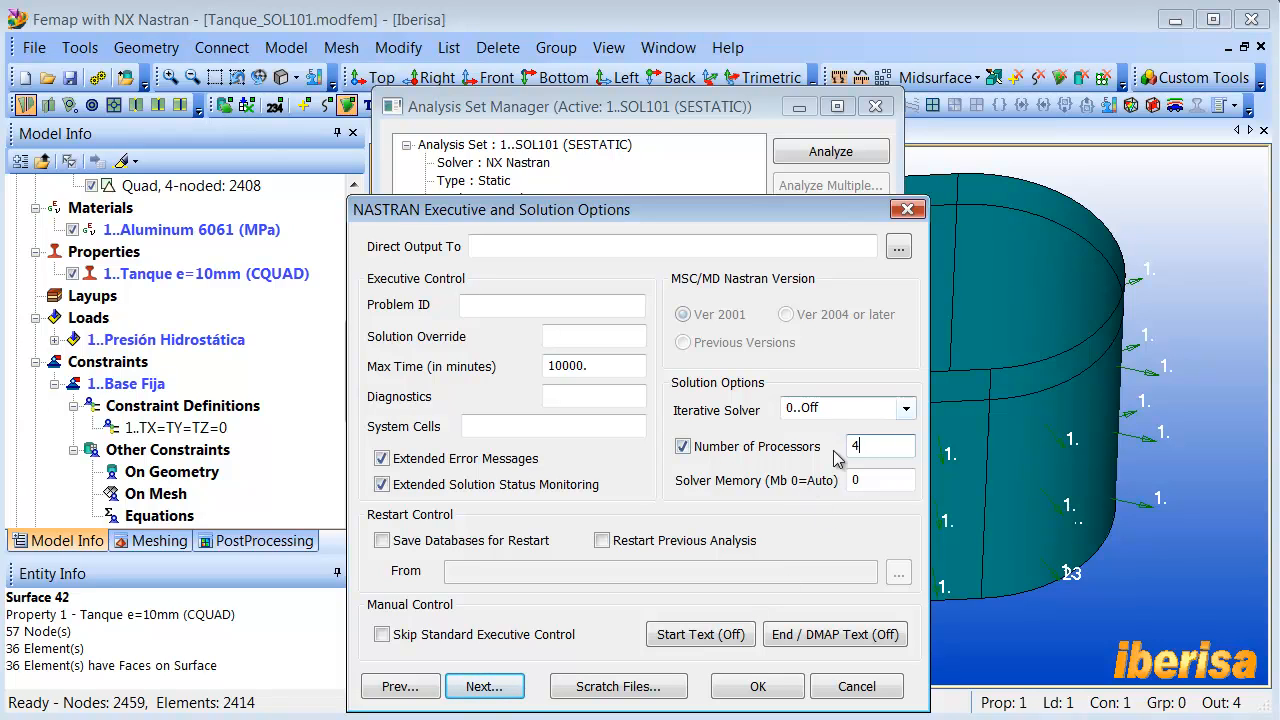
pyautogui.click(484, 686)
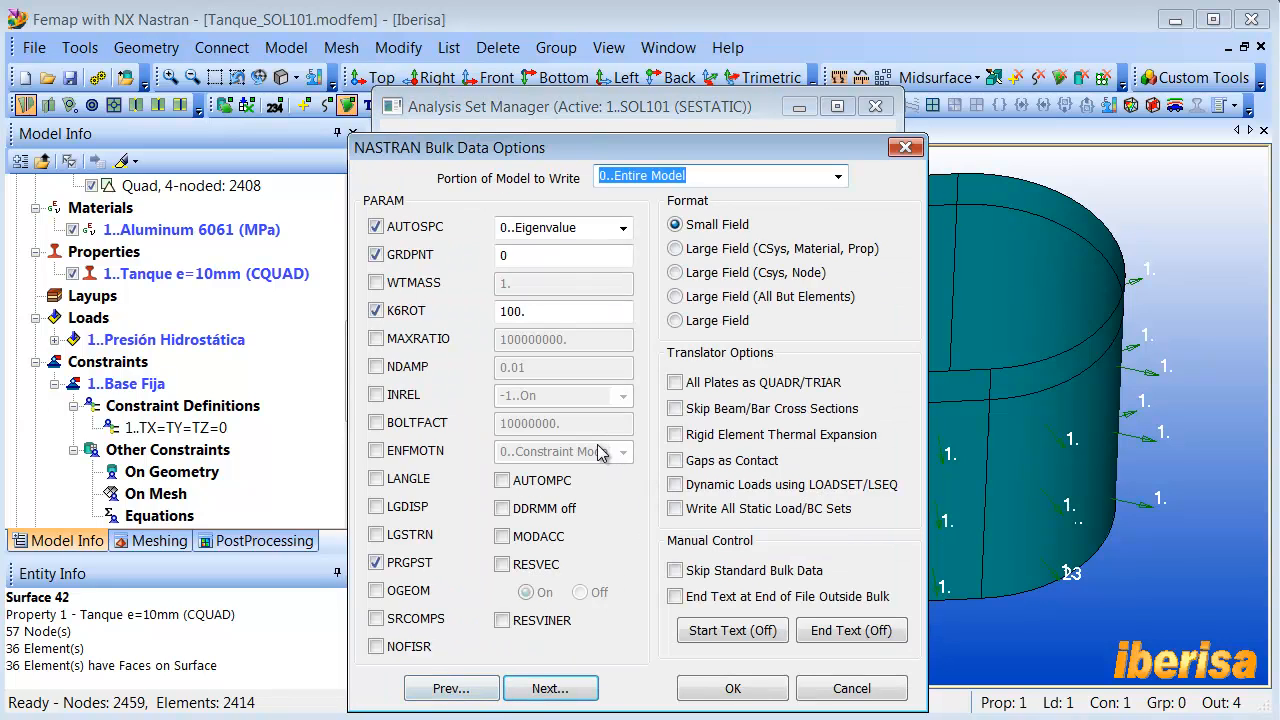
pyautogui.click(553, 689)
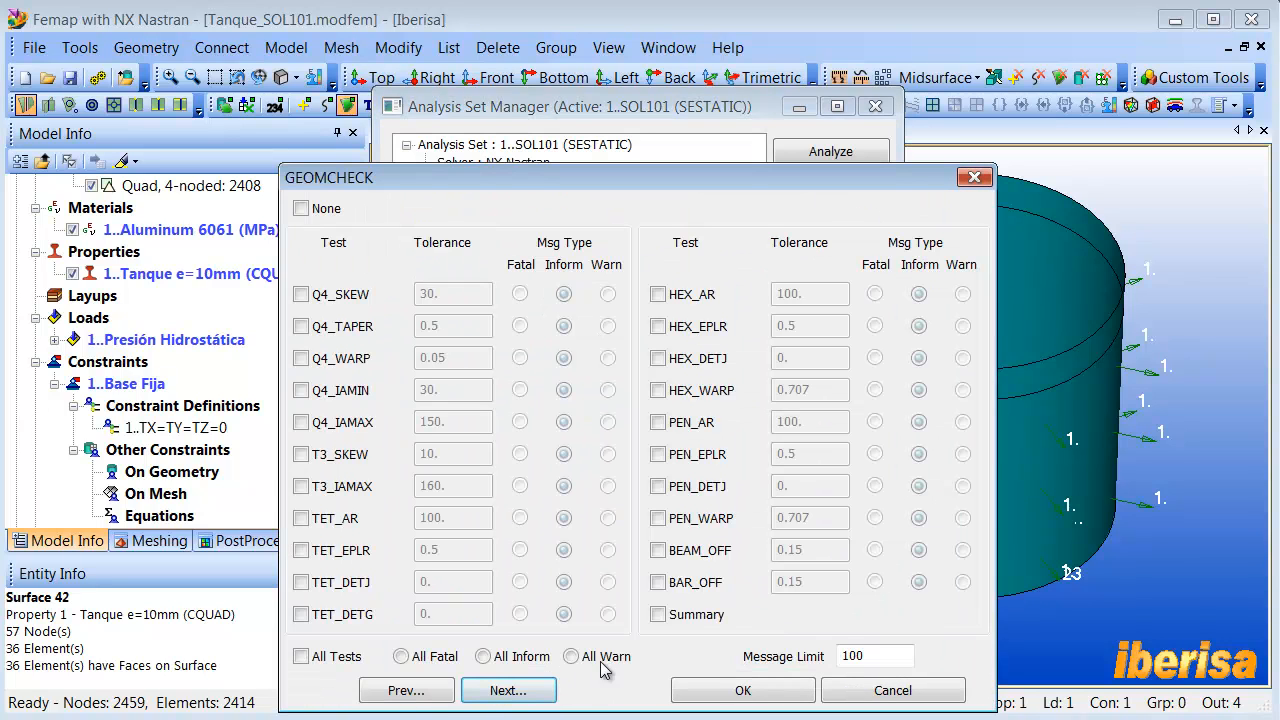
pyautogui.click(748, 689)
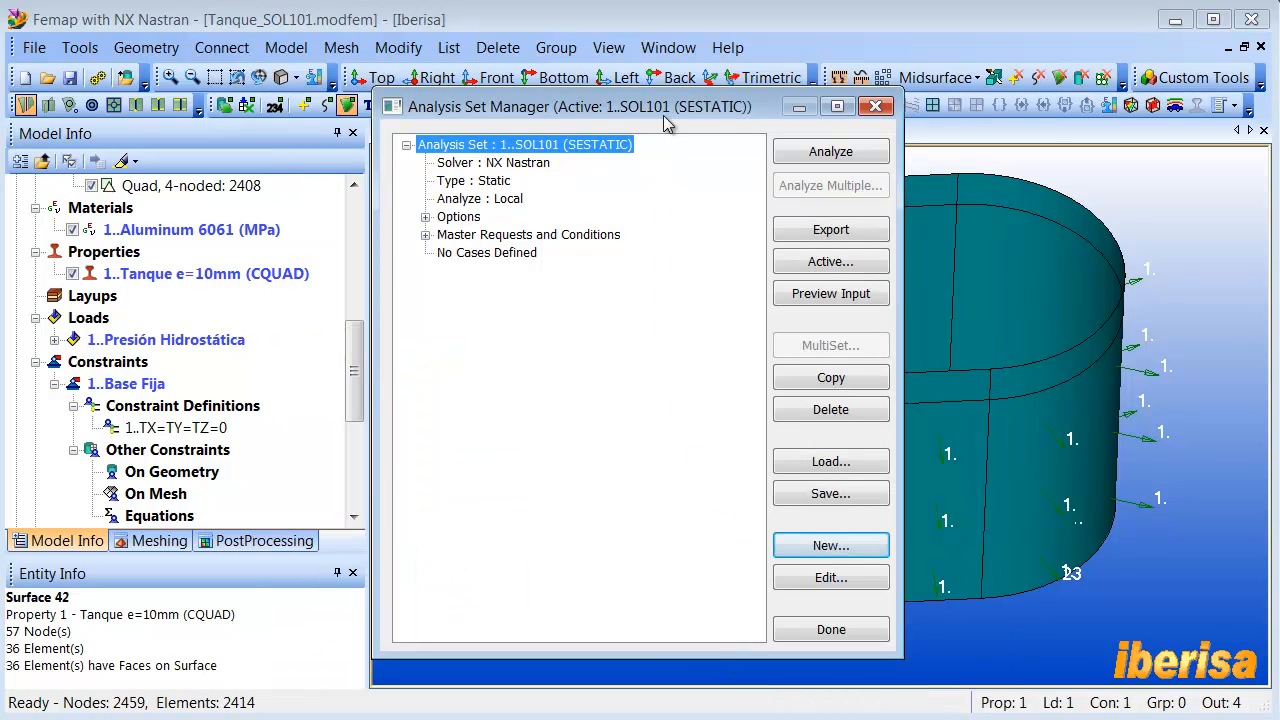
# - Run the SOL101 (SESTATIC) analysis, review the sparse matrix solver plot and the solver log, and close the analysis monitor
pyautogui.moveTo(694, 109); pyautogui.dragTo(711, 113)
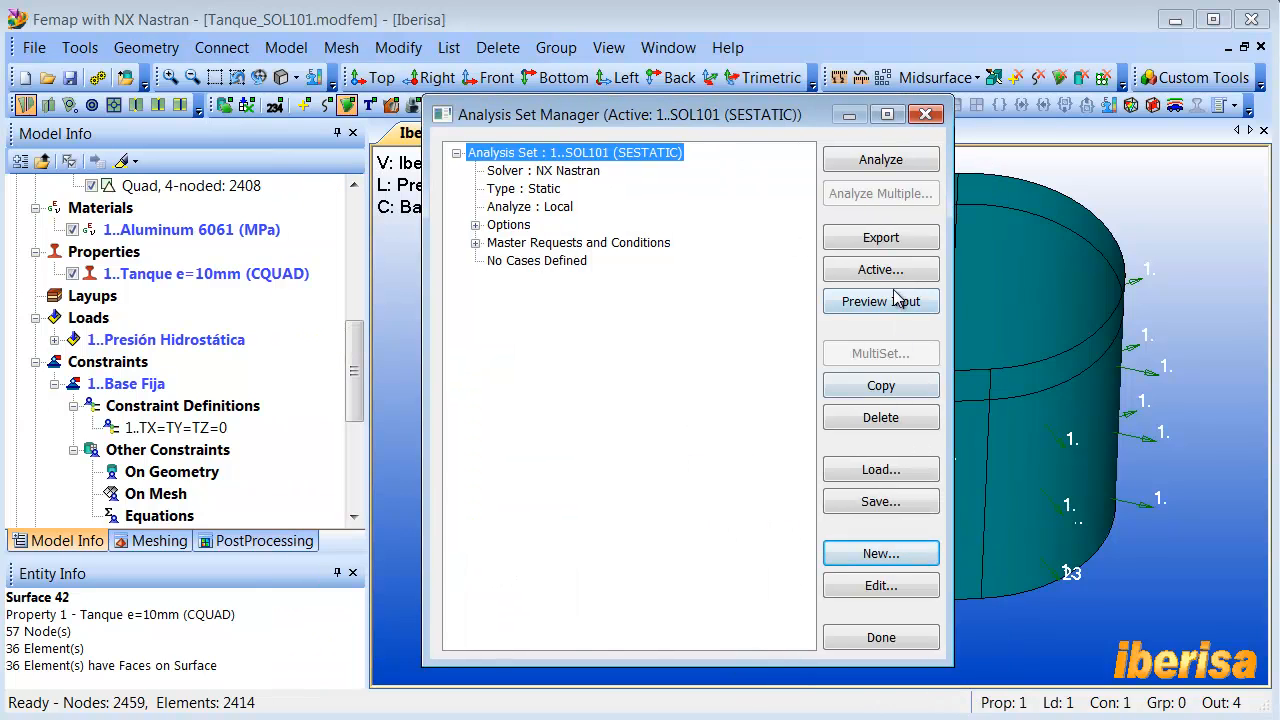
pyautogui.click(881, 160)
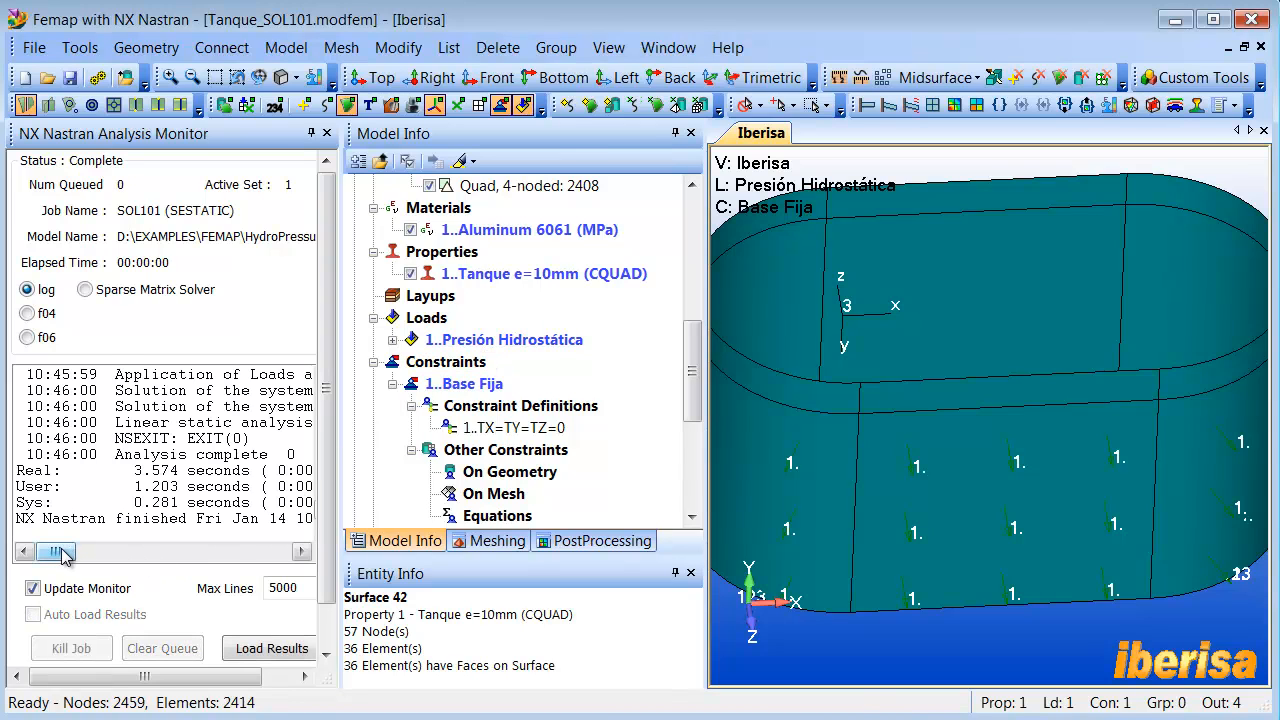
pyautogui.click(85, 289)
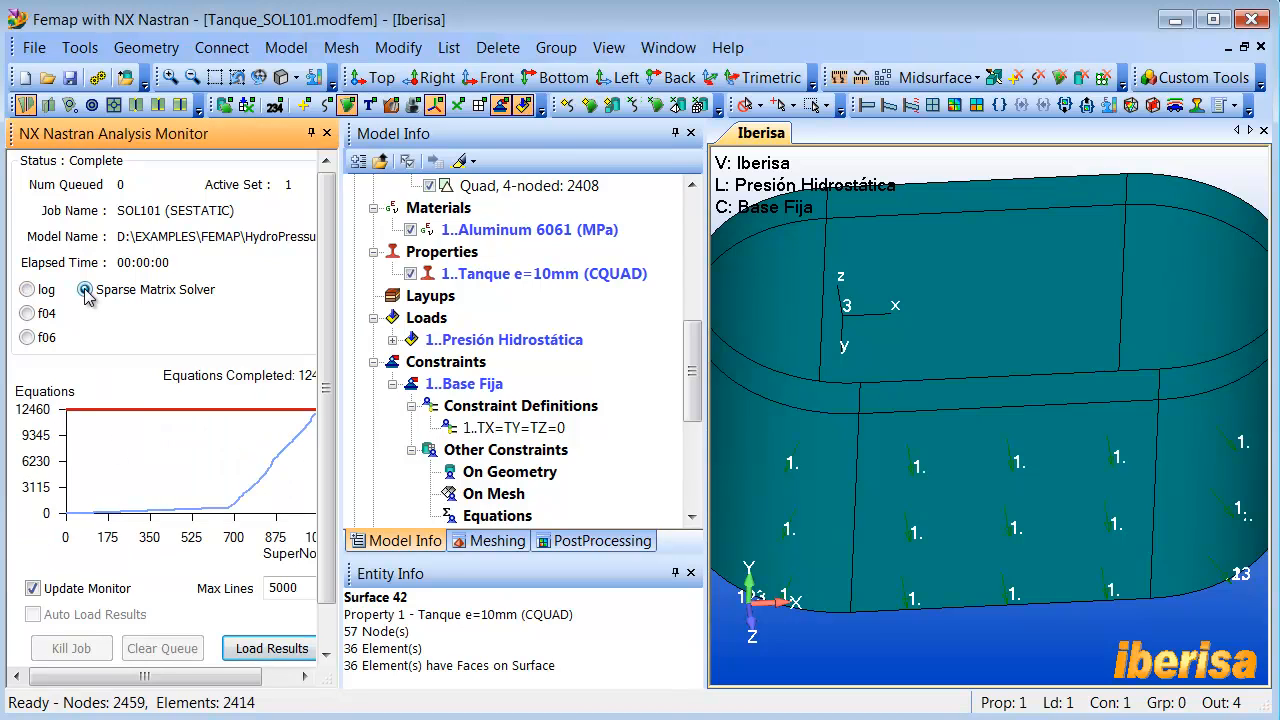
pyautogui.click(27, 289)
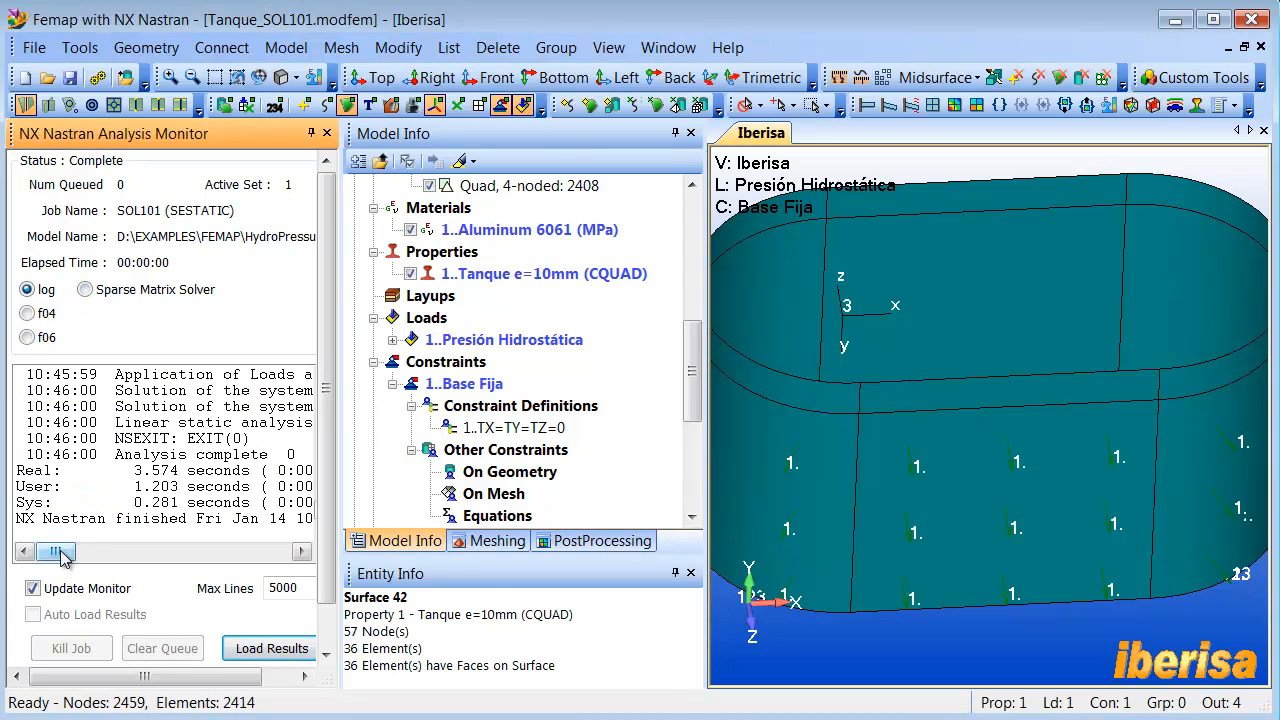
pyautogui.moveTo(56, 552); pyautogui.dragTo(74, 556)
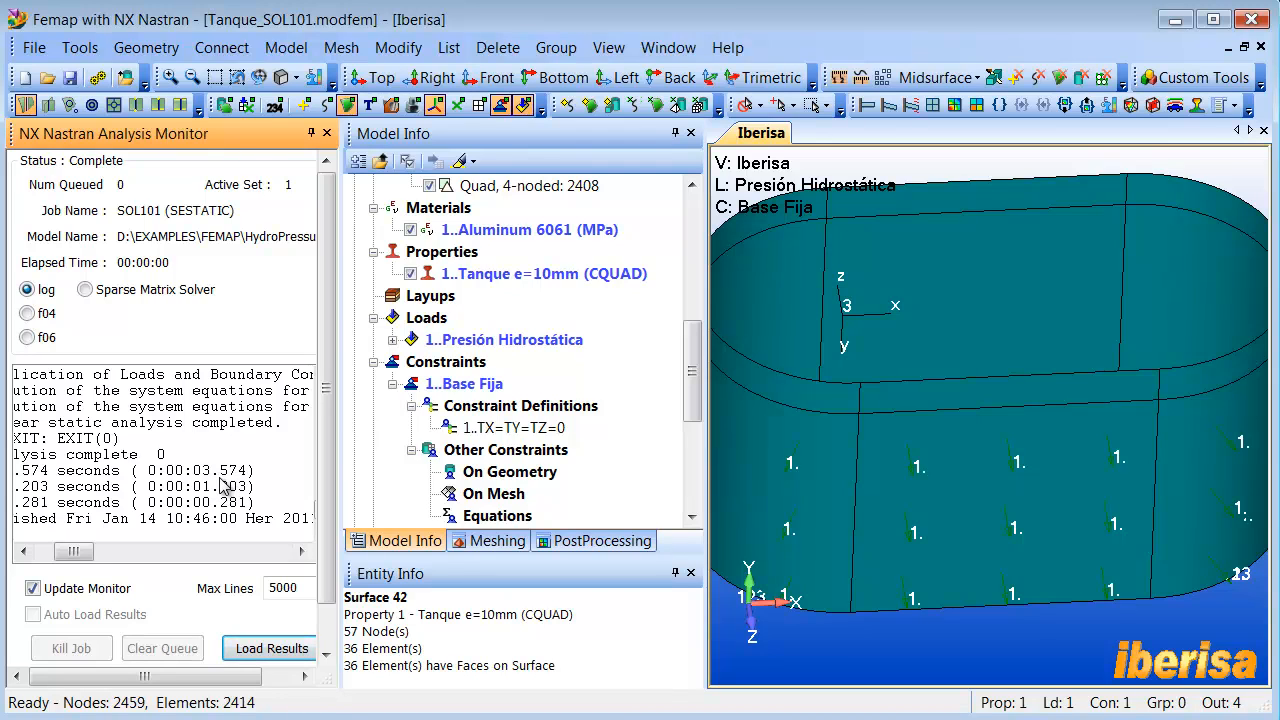
pyautogui.click(325, 134)
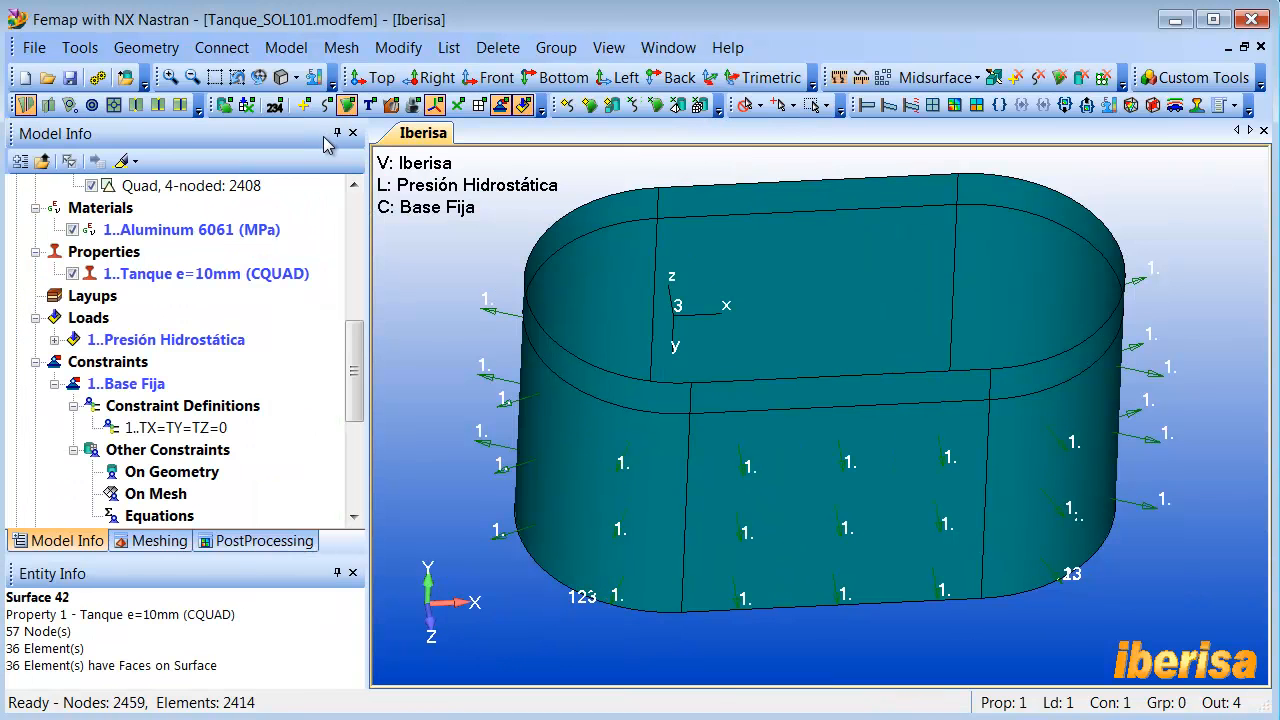
# - Turn off the display of all entities except the mesh elements
pyautogui.moveTo(517, 375); pyautogui.dragTo(520, 382, button='middle')
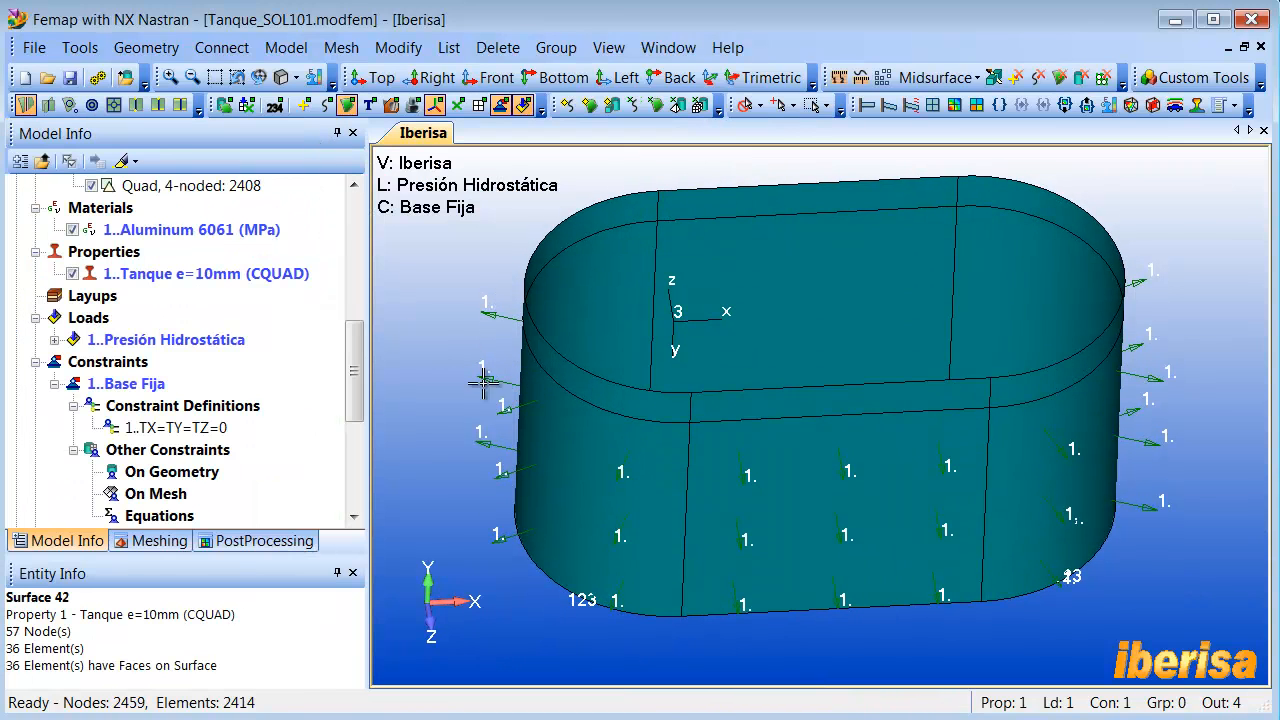
pyautogui.moveTo(357, 375); pyautogui.dragTo(360, 403)
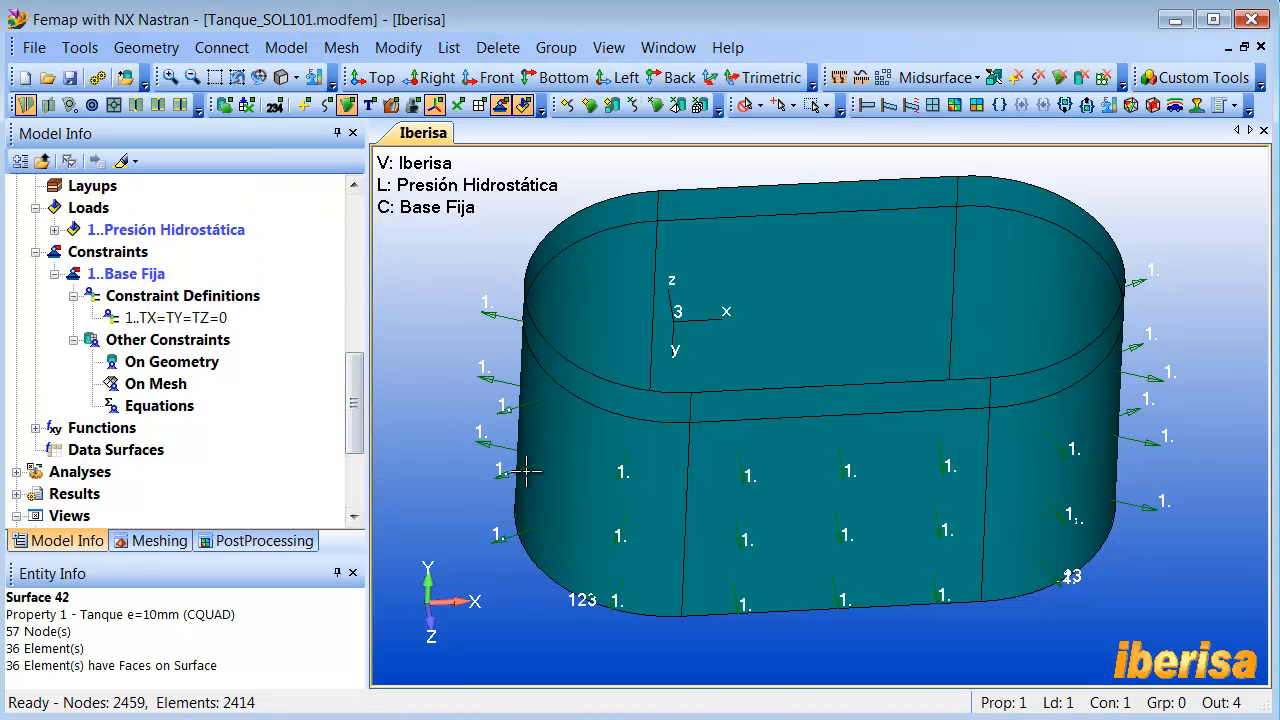
pyautogui.hotkey('ctrl', 'q')
pyautogui.click(858, 297)
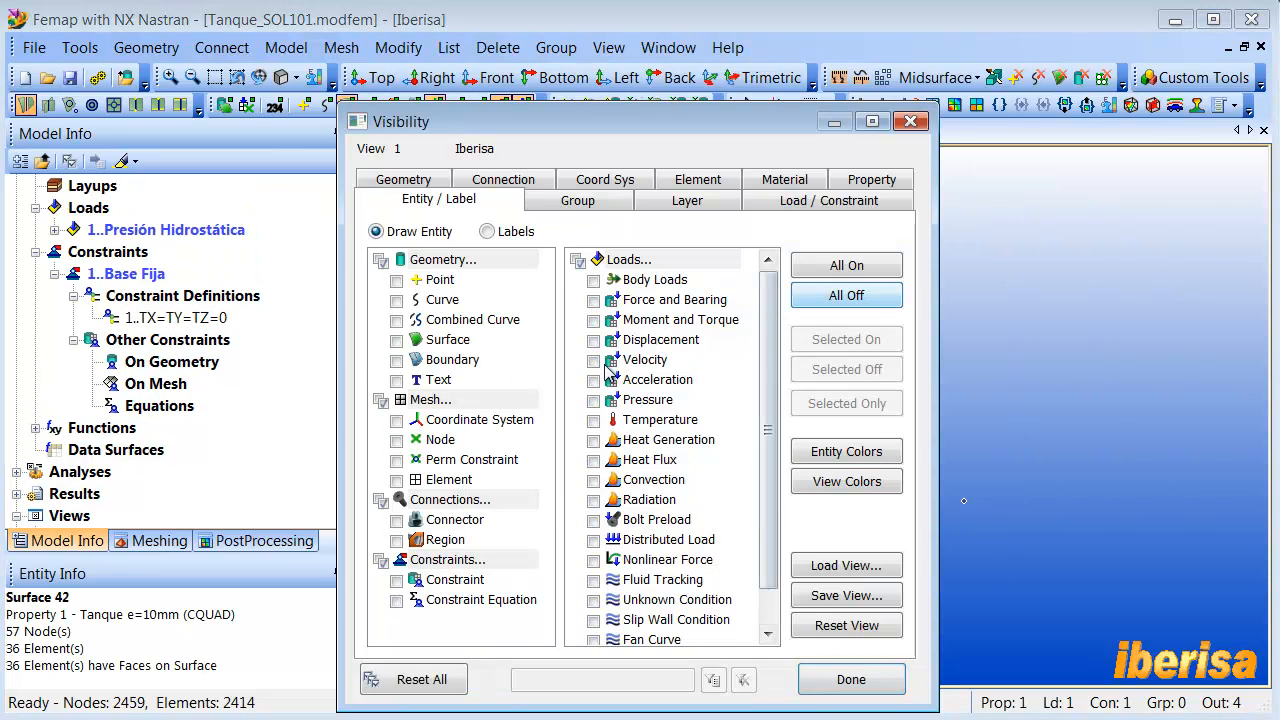
pyautogui.click(397, 480)
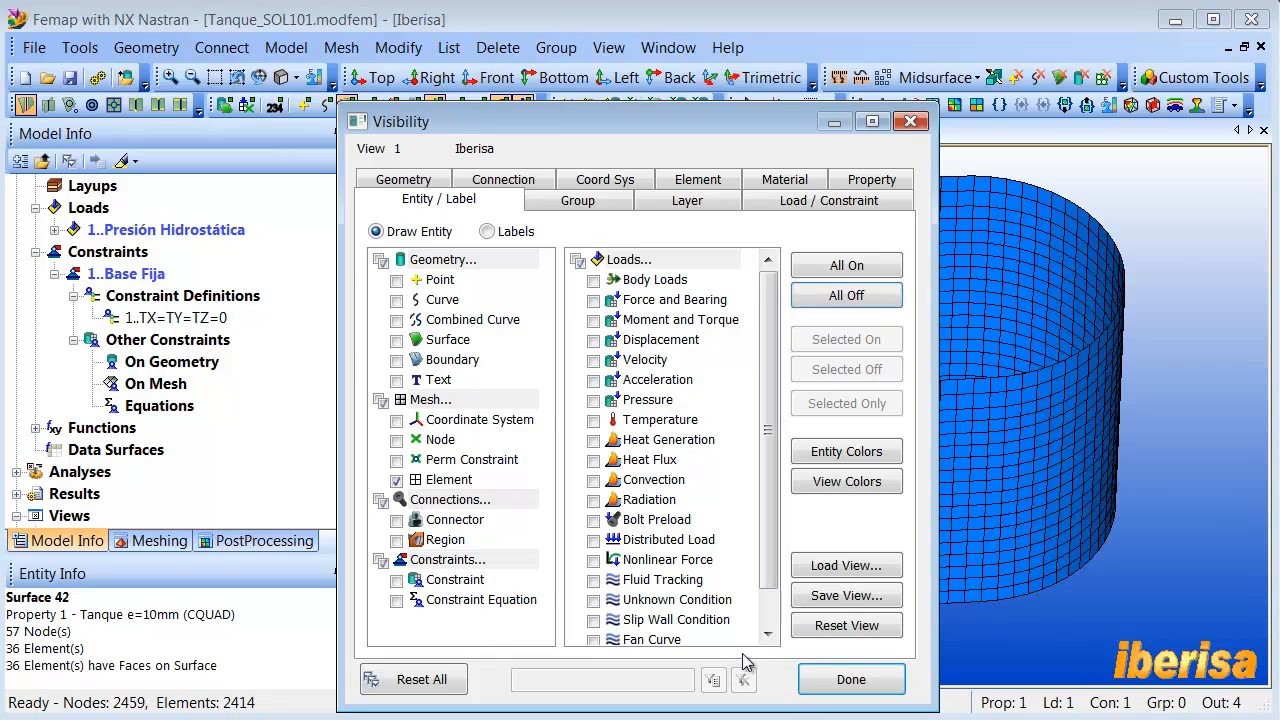
pyautogui.click(849, 682)
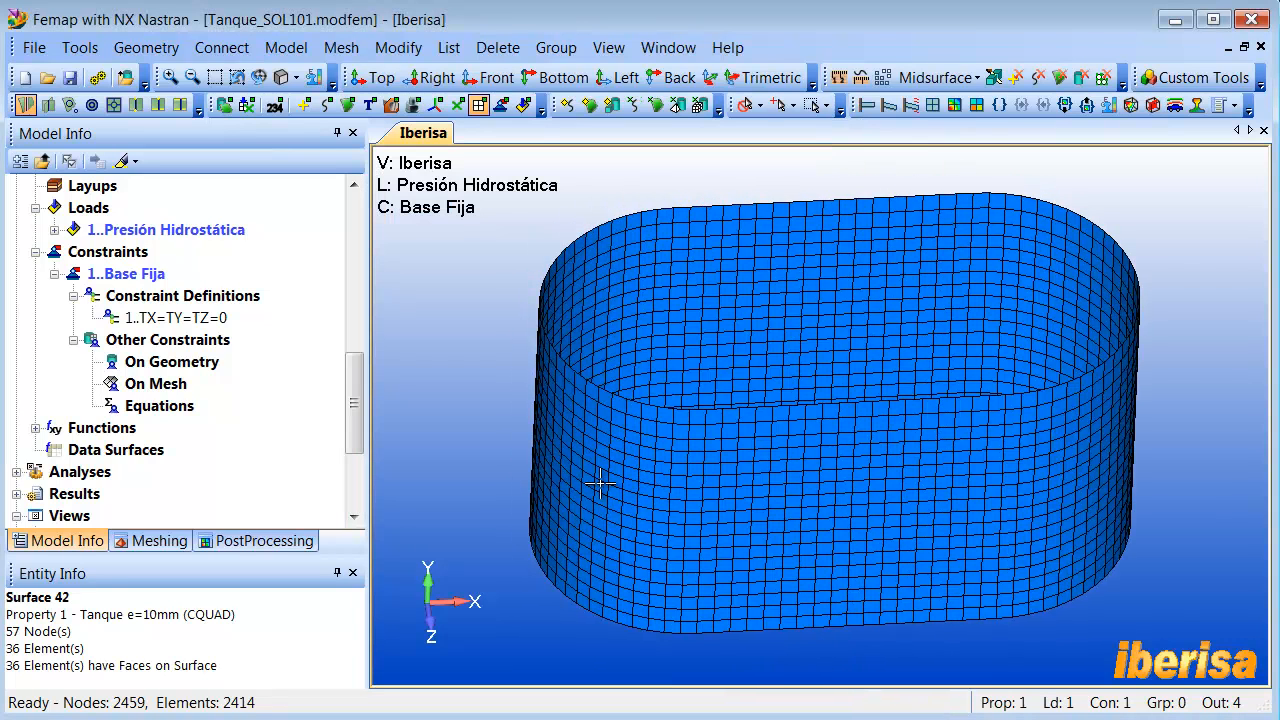
# - Expand the results in the model tree and set the view to the Deform deformed style and the Contour contour style
pyautogui.moveTo(357, 409); pyautogui.dragTo(360, 427)
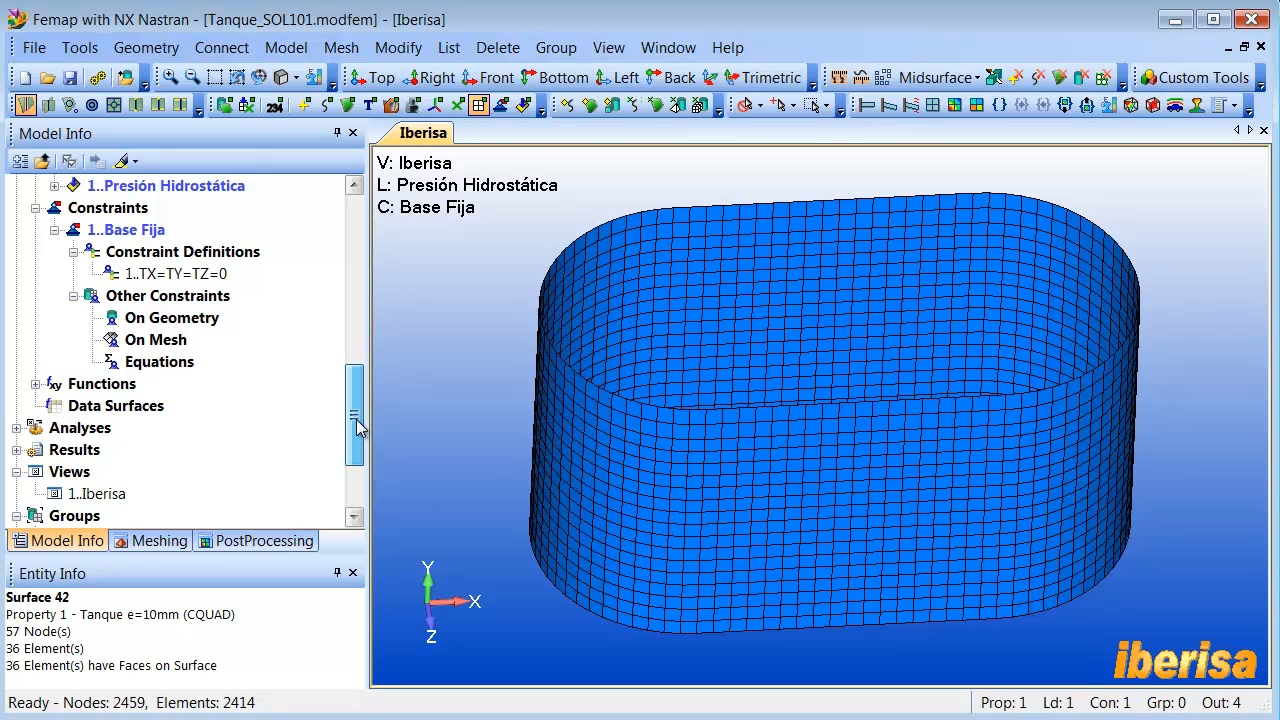
pyautogui.click(17, 450)
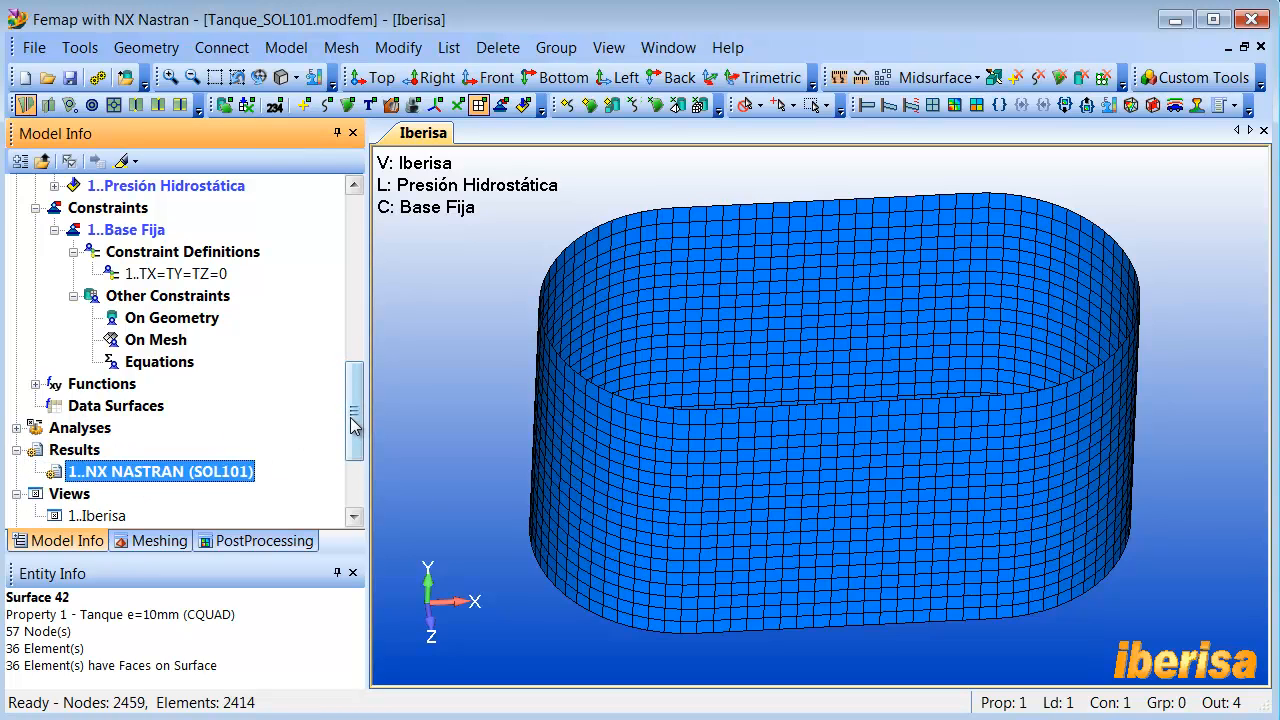
pyautogui.moveTo(353, 411); pyautogui.dragTo(355, 426)
pyautogui.press('F5')
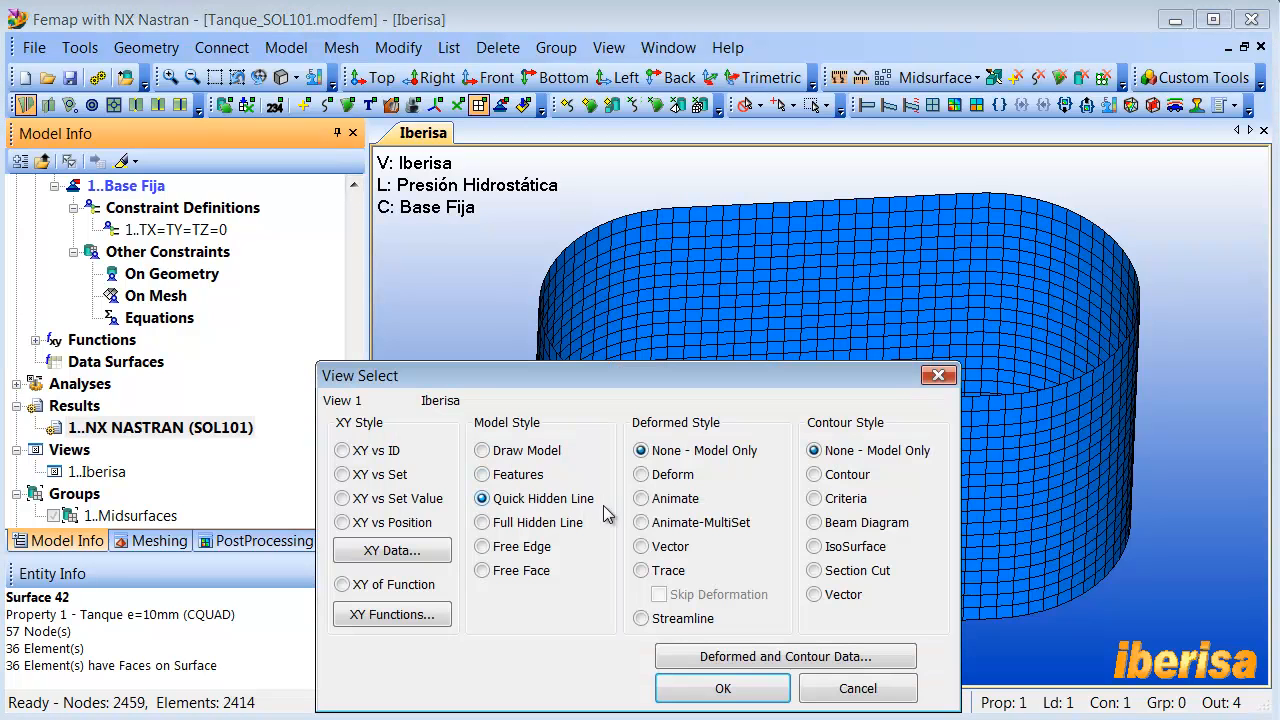
pyautogui.click(641, 474)
pyautogui.click(814, 474)
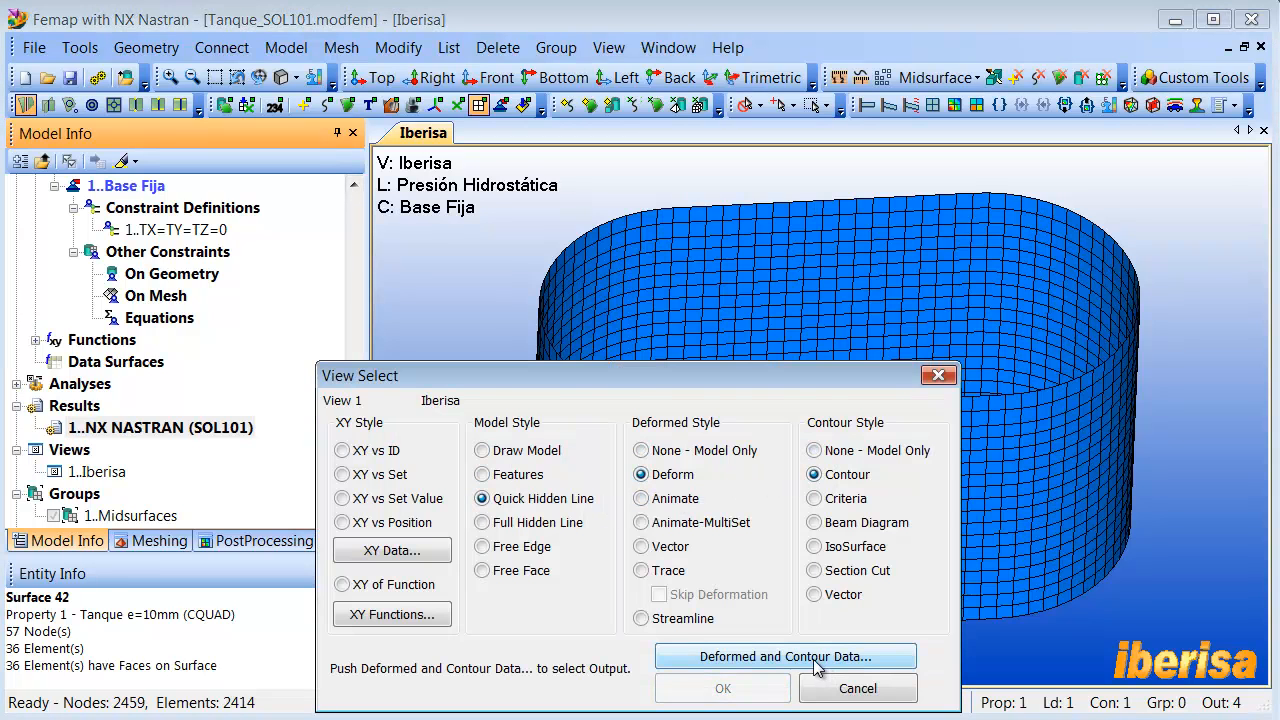
# - Plot Total Translation from the NX NASTRAN (SOL101) output set as both the deformation and the contour on the tank
pyautogui.click(812, 660)
pyautogui.click(575, 398)
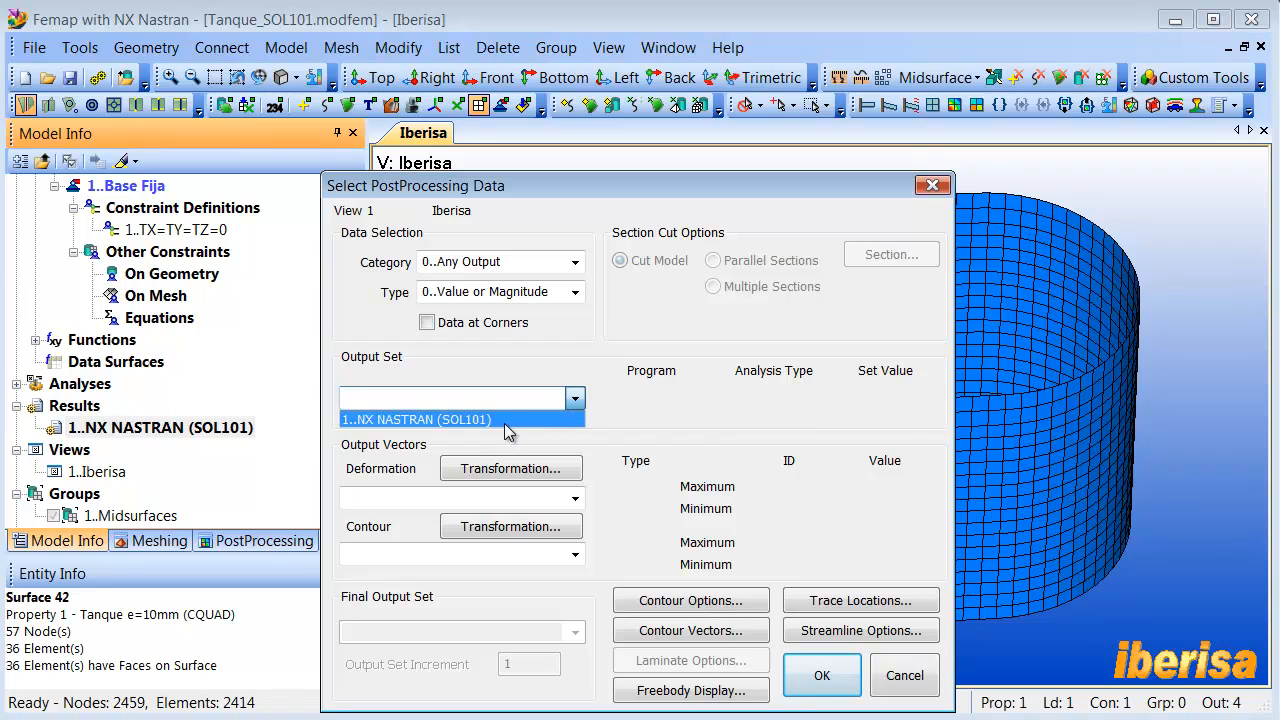
pyautogui.click(495, 418)
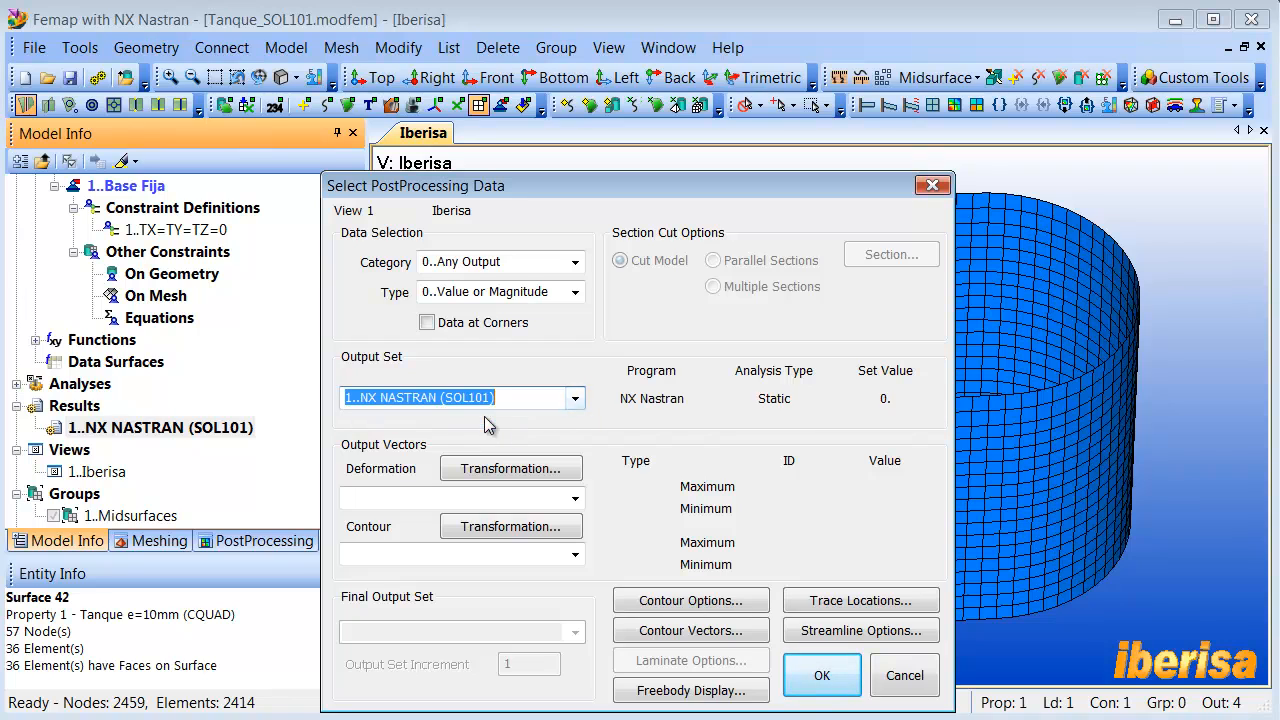
pyautogui.click(575, 498)
pyautogui.click(578, 517)
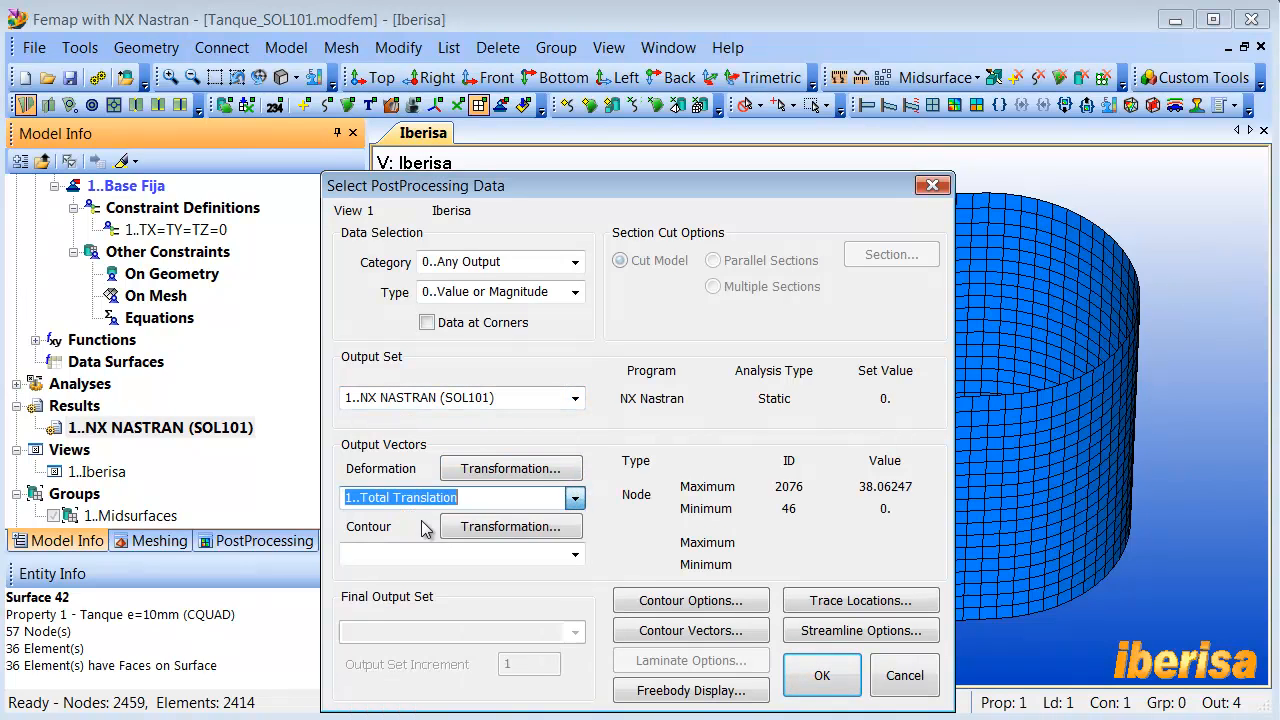
pyautogui.click(575, 553)
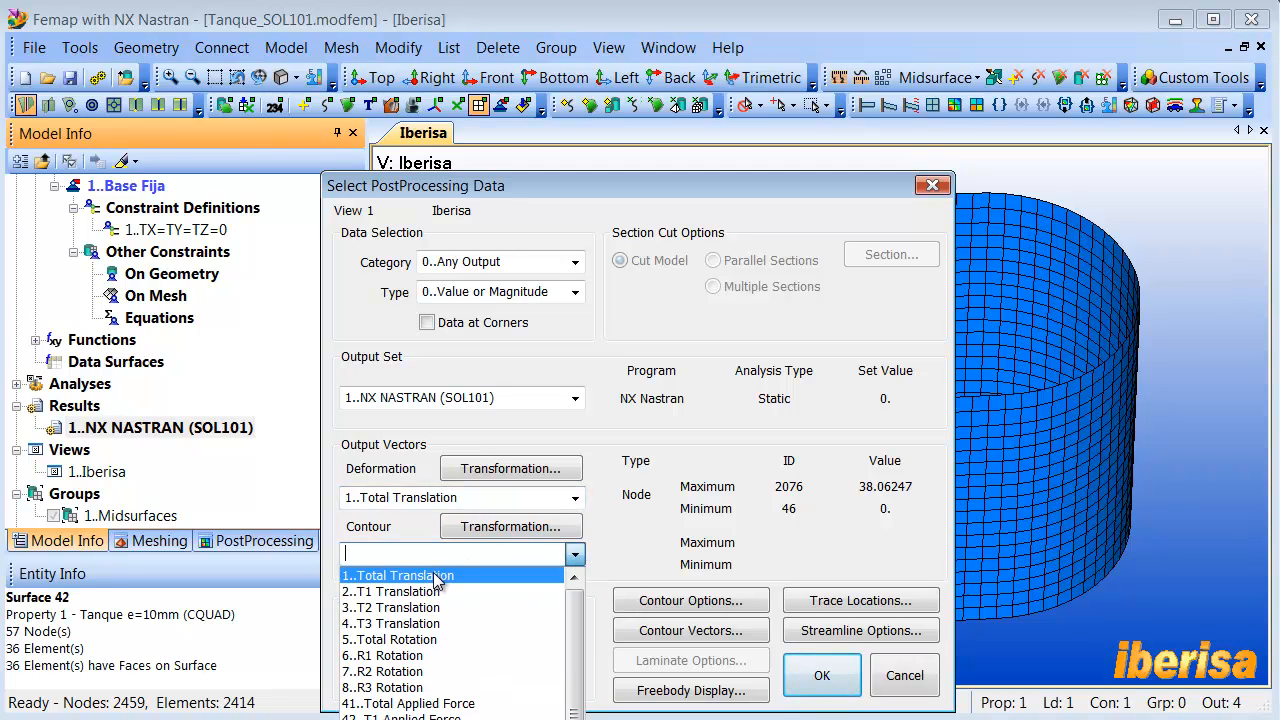
pyautogui.click(436, 576)
pyautogui.click(822, 680)
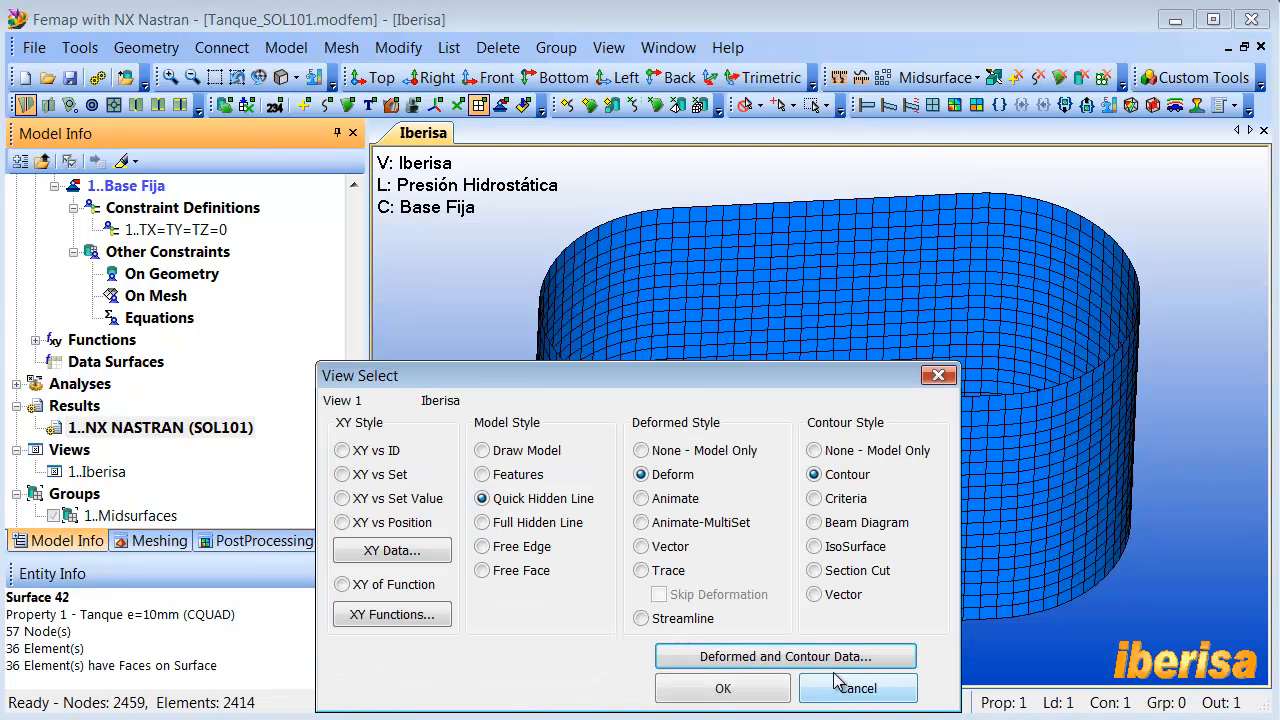
pyautogui.click(755, 690)
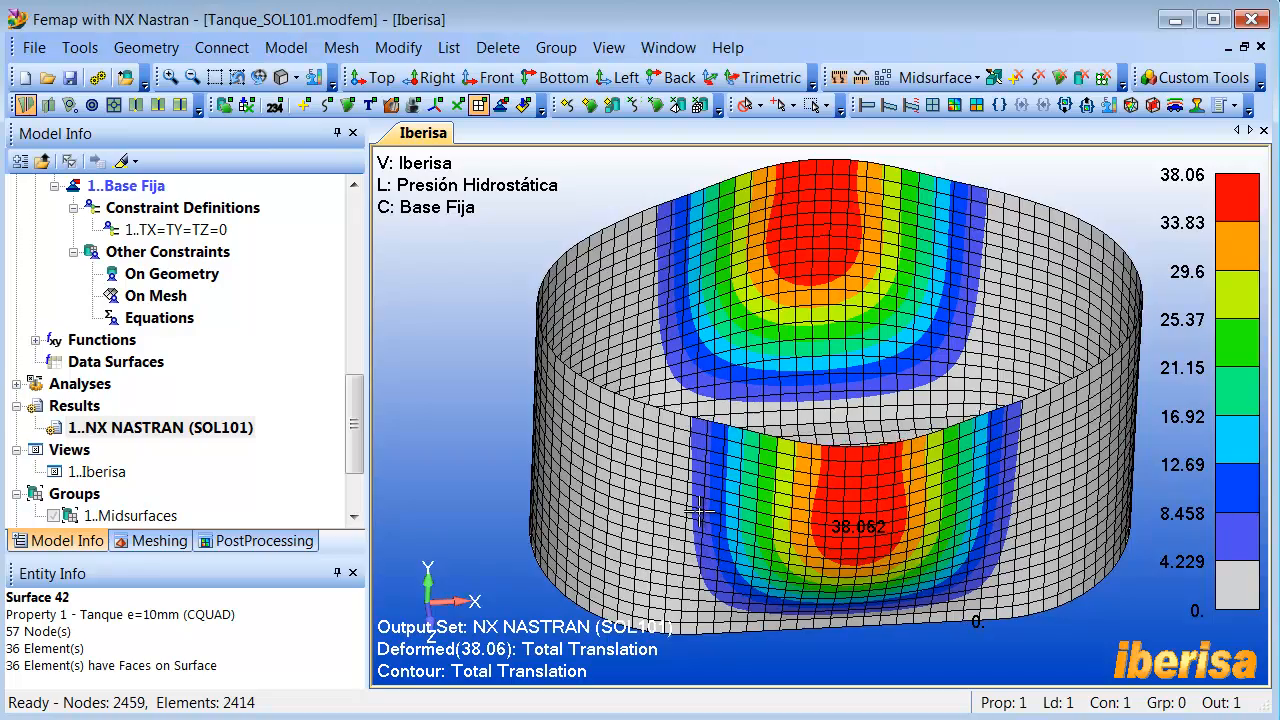
pyautogui.keyDown('ctrl'); pyautogui.moveTo(709, 516); pyautogui.dragTo(699, 516, button='middle'); pyautogui.keyUp('ctrl')
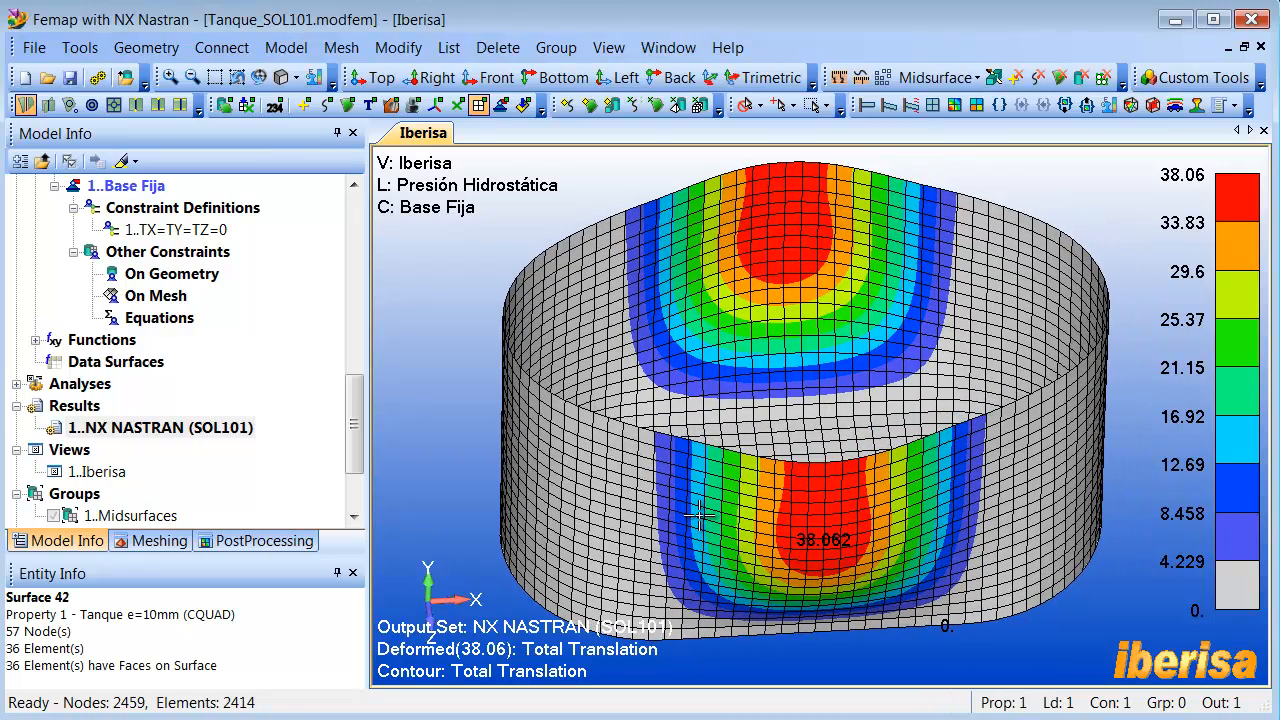
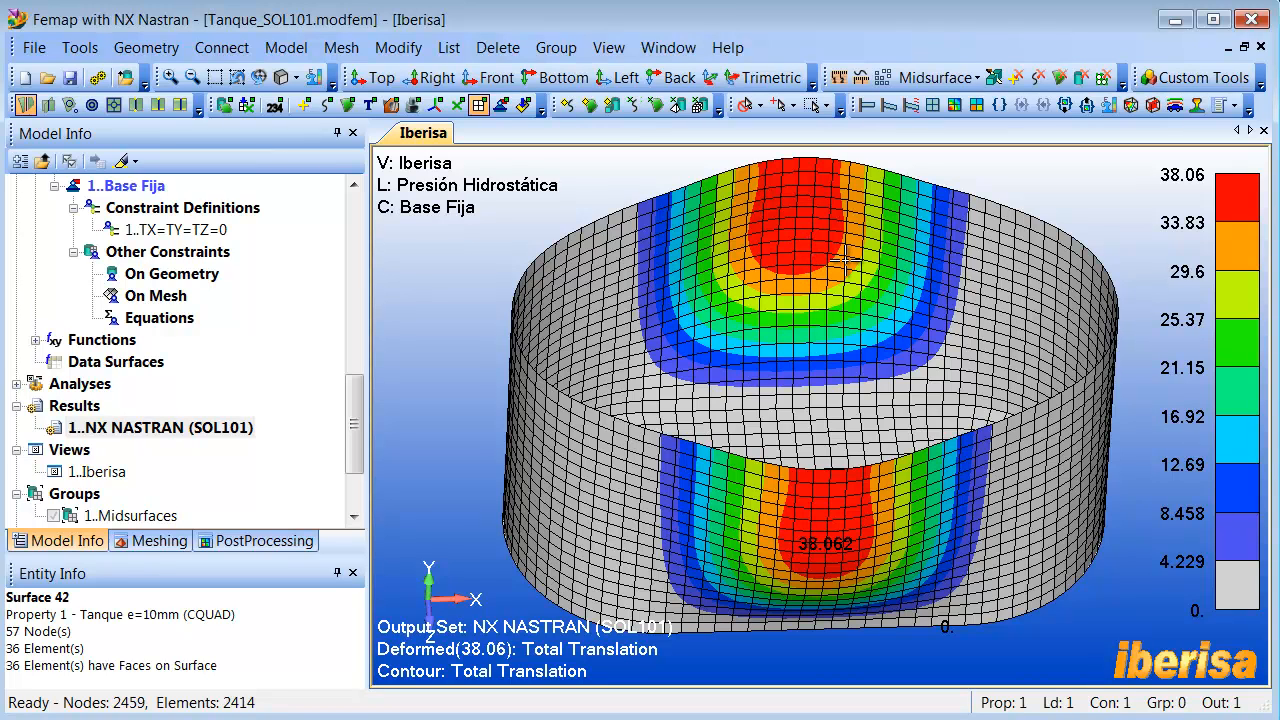
# - Plot Plate Bot VonMises Stress as the contour on the tank, keeping Total Translation as the deformation
pyautogui.moveTo(842, 265); pyautogui.dragTo(788, 298, button='middle')
pyautogui.moveTo(350, 420); pyautogui.dragTo(350, 427)
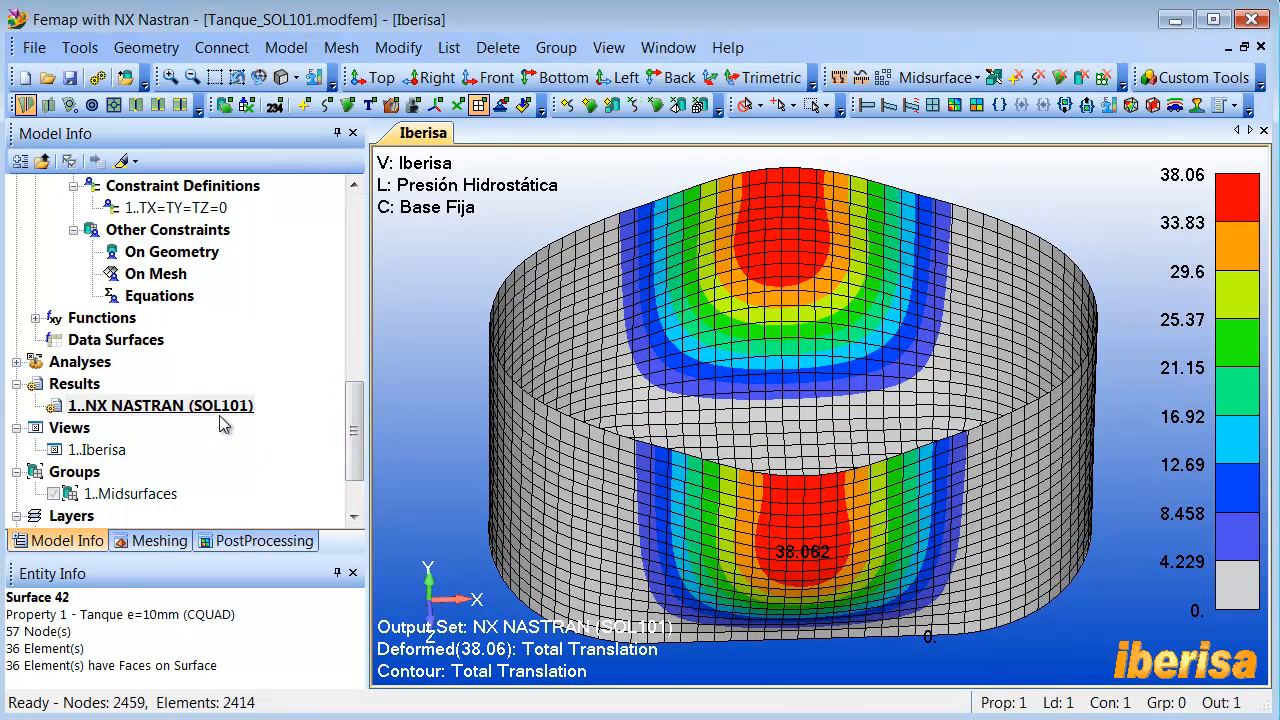
pyautogui.moveTo(478, 350); pyautogui.dragTo(513, 352, button='middle')
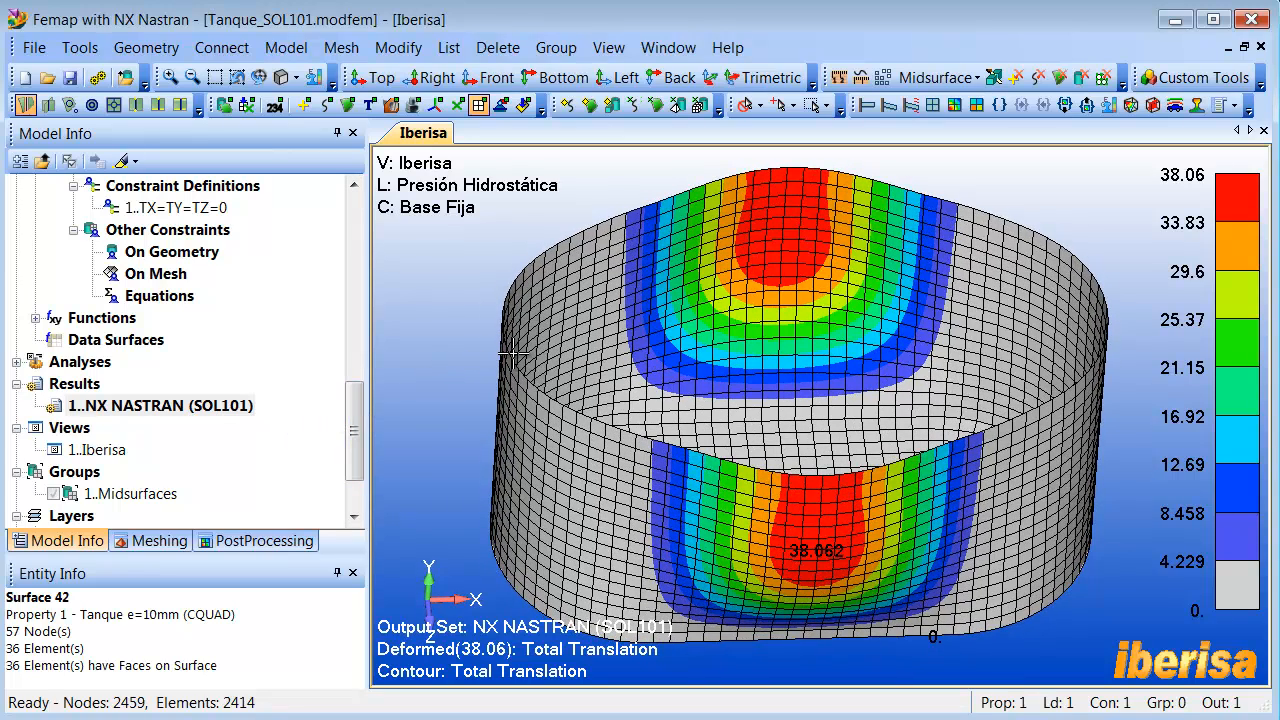
pyautogui.press('F5')
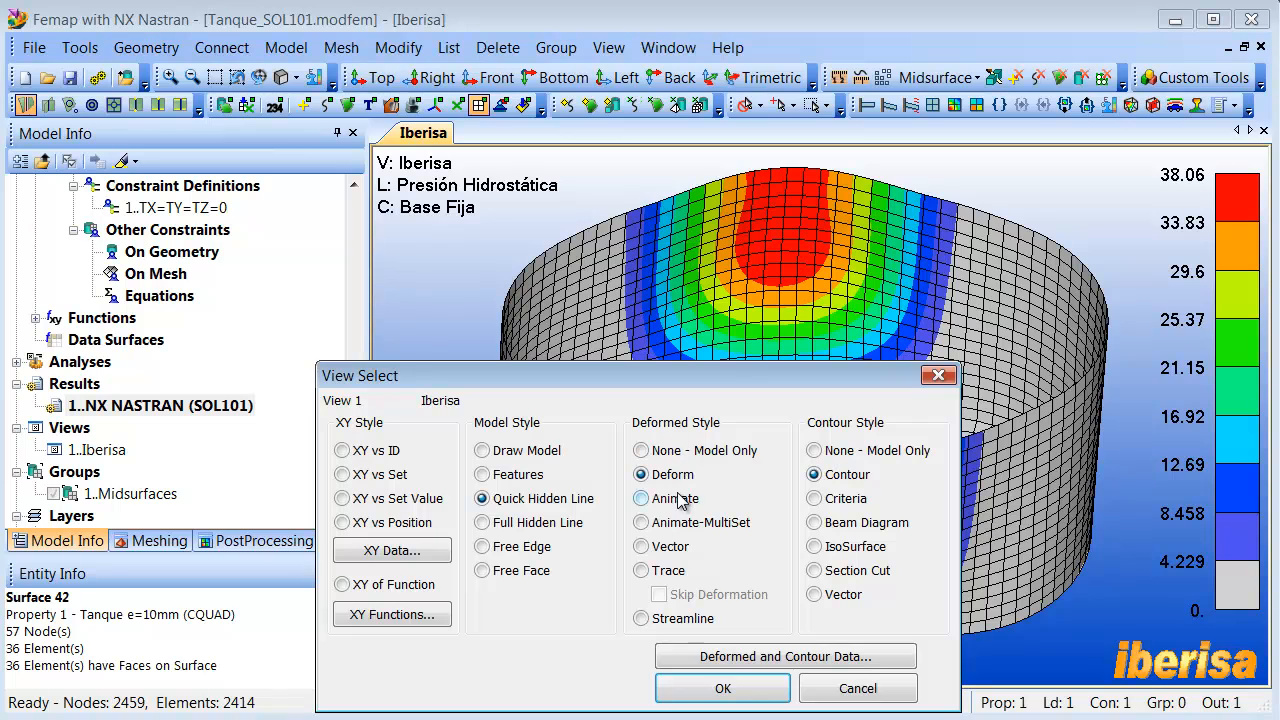
pyautogui.click(820, 652)
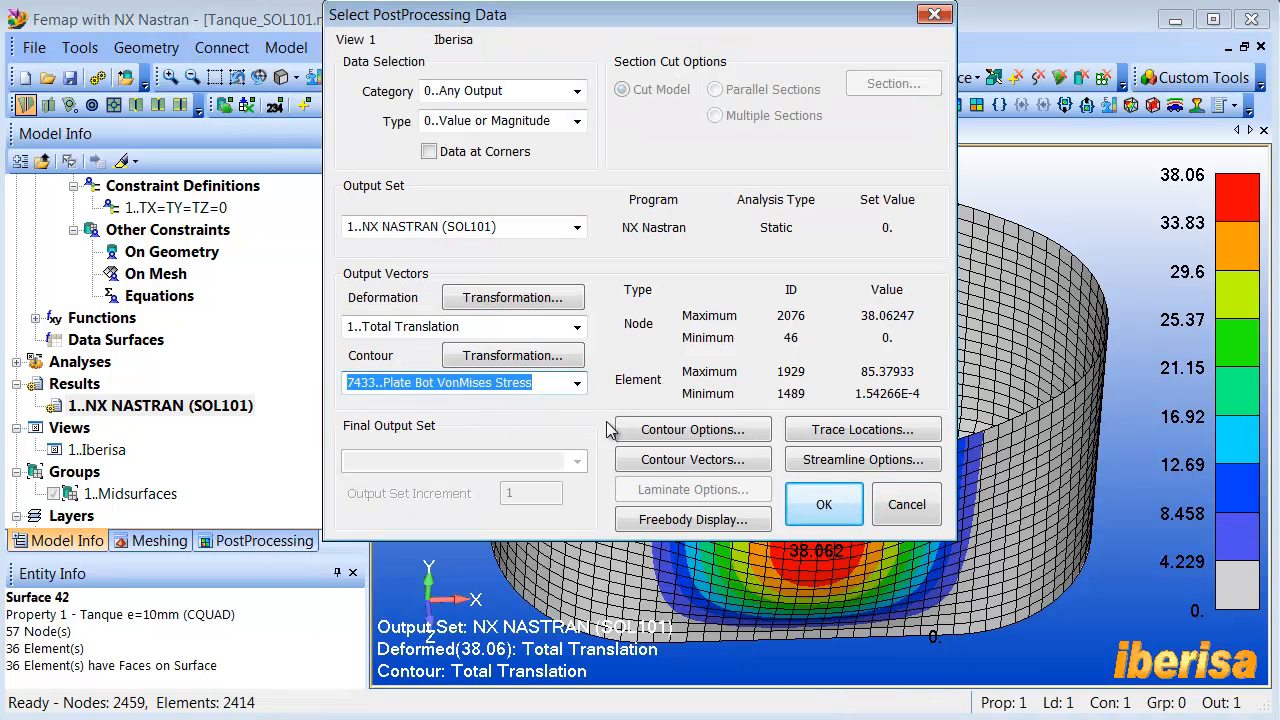
pyautogui.click(820, 503)
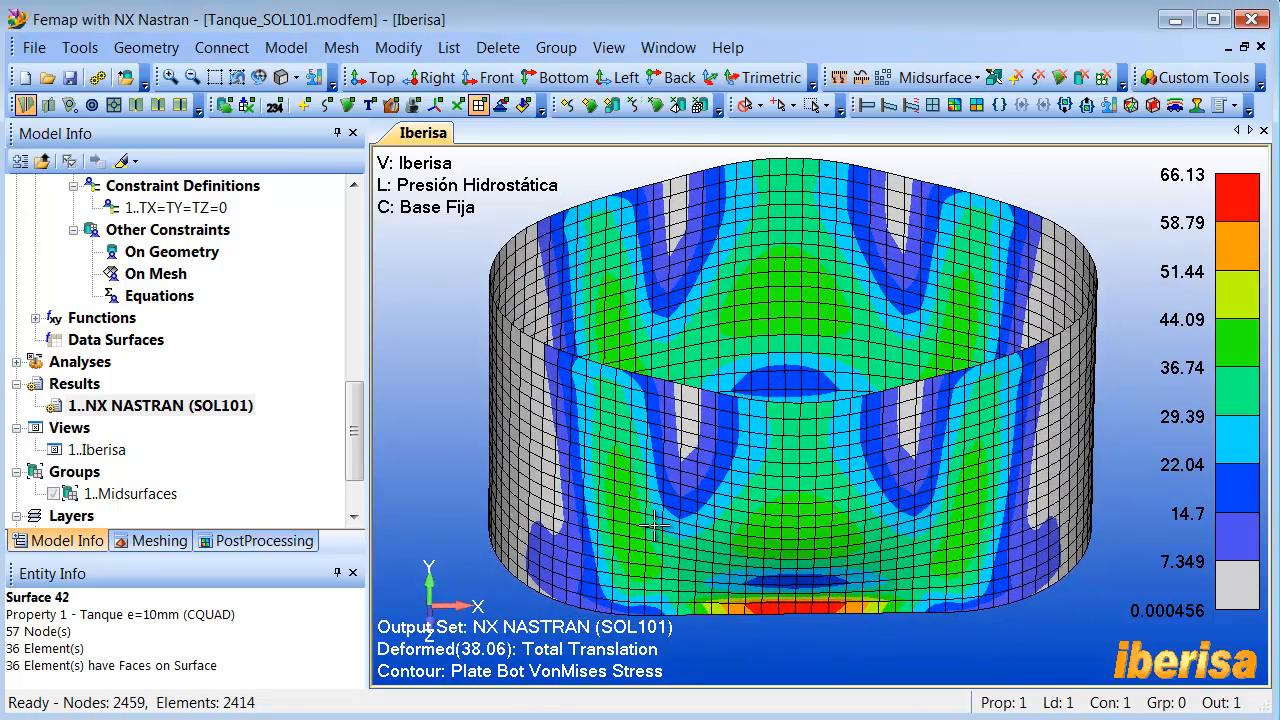
# - Set the contour type to Elemental with Double-Sided Planar Contours enabled and apply it to the von Mises stress plot
pyautogui.click(999, 105)
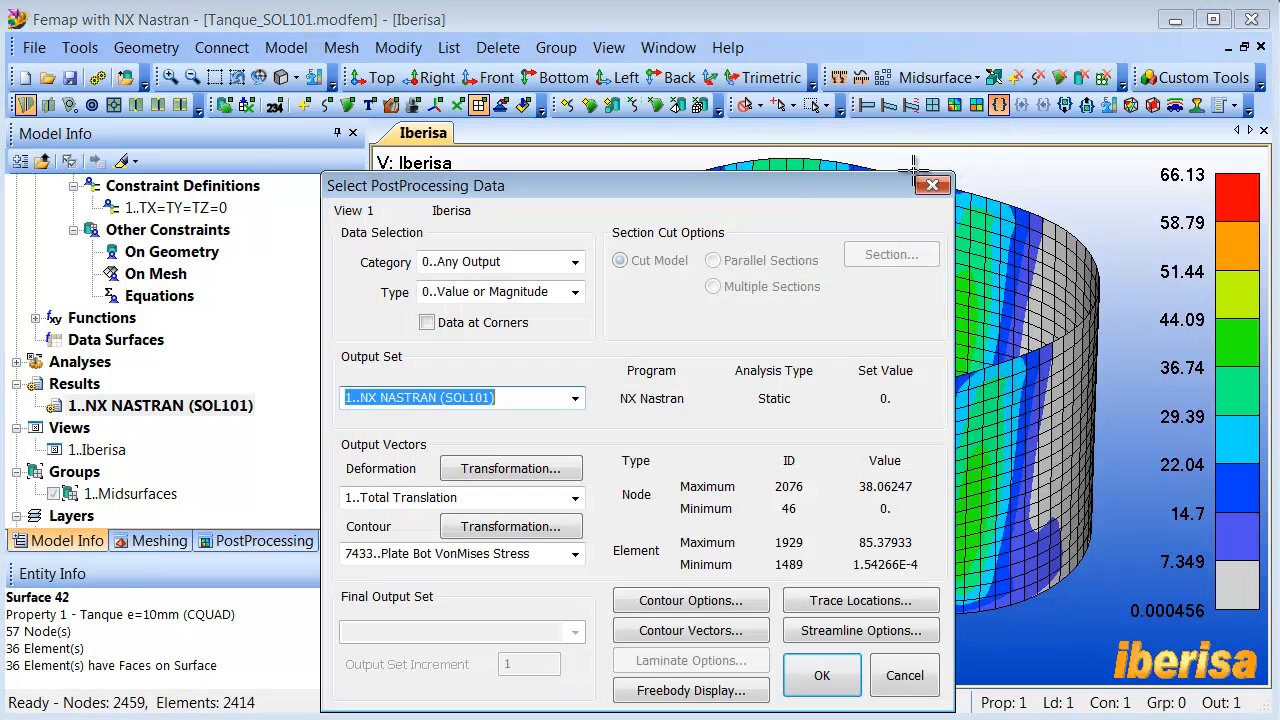
pyautogui.moveTo(785, 190); pyautogui.dragTo(796, 20)
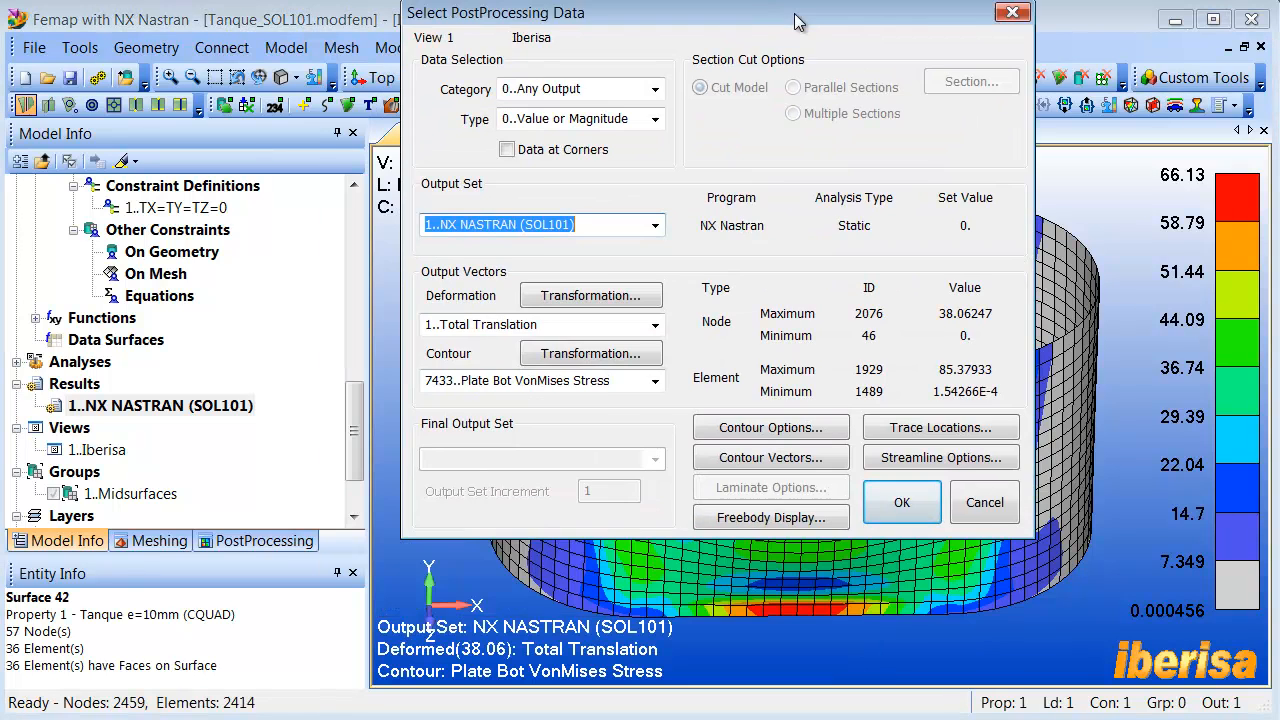
pyautogui.click(790, 430)
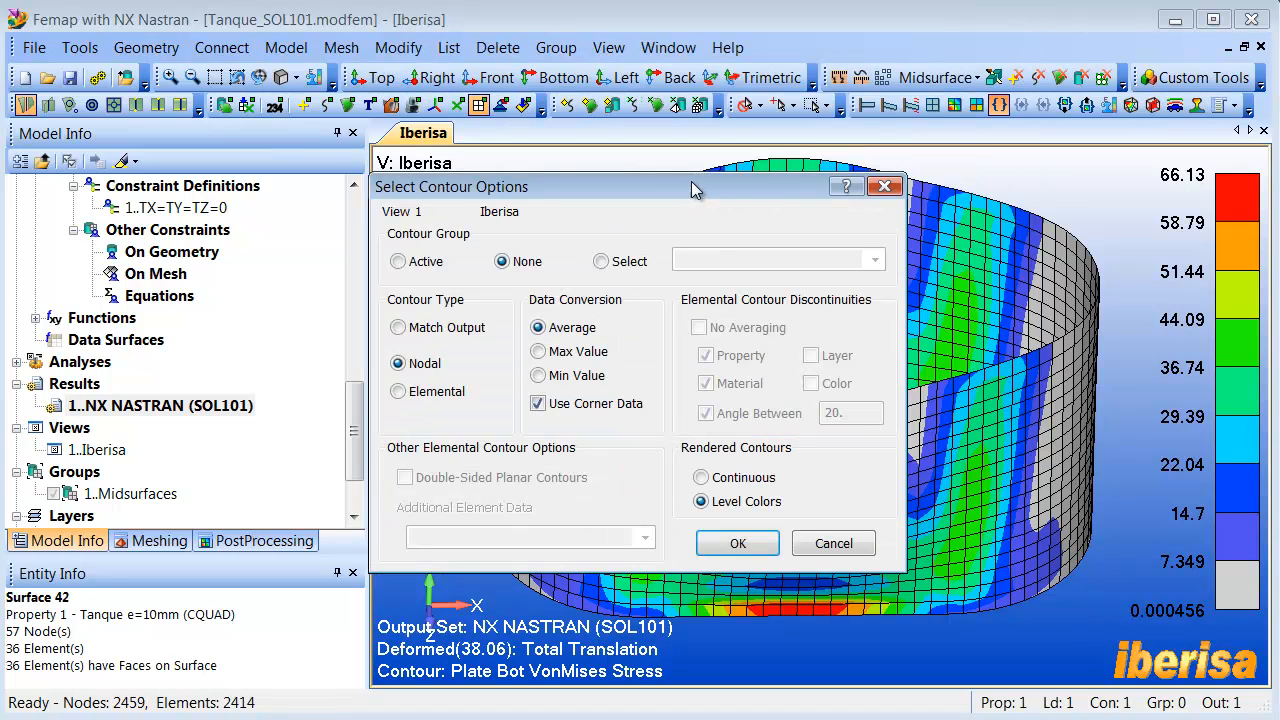
pyautogui.moveTo(692, 184); pyautogui.dragTo(743, 184)
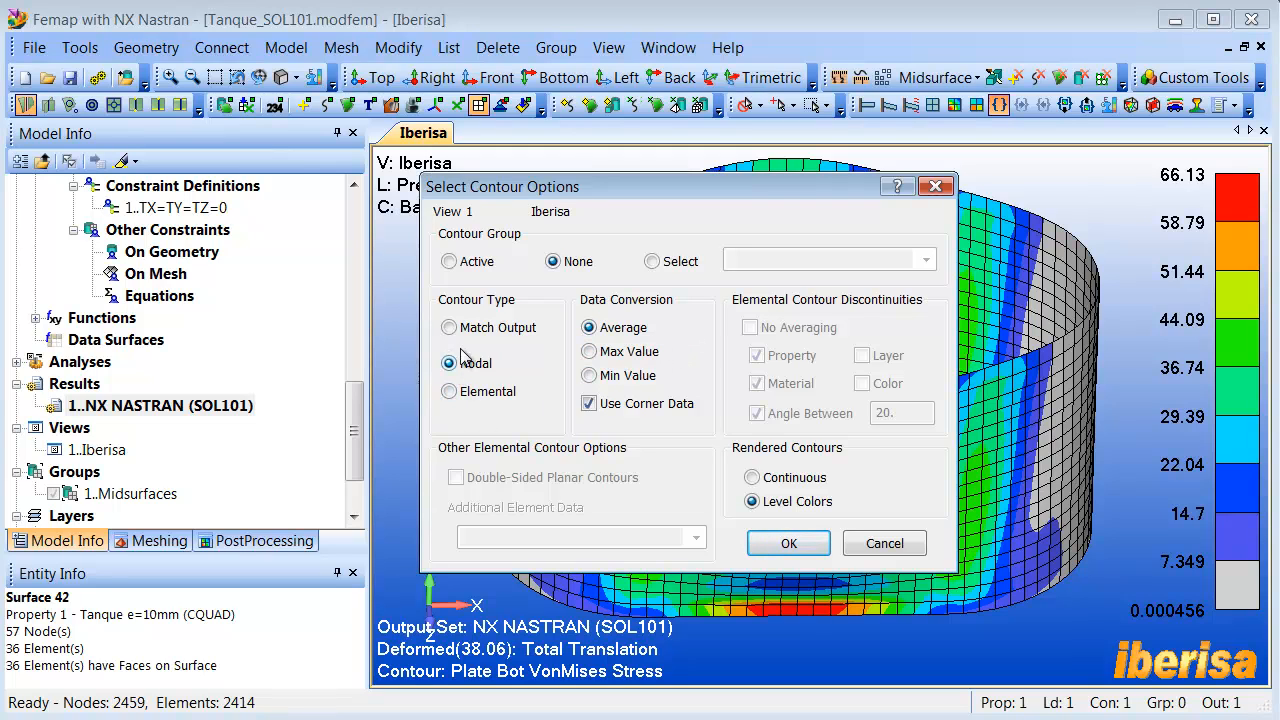
pyautogui.click(450, 392)
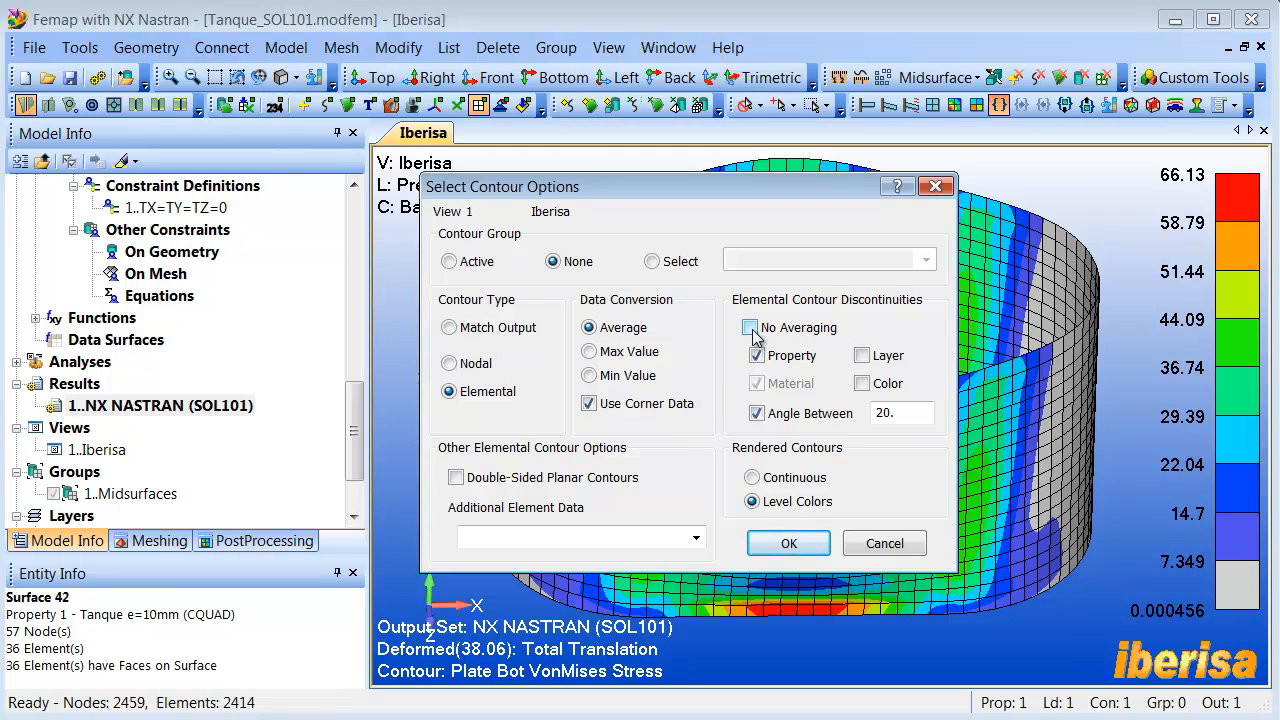
pyautogui.click(484, 478)
pyautogui.click(790, 545)
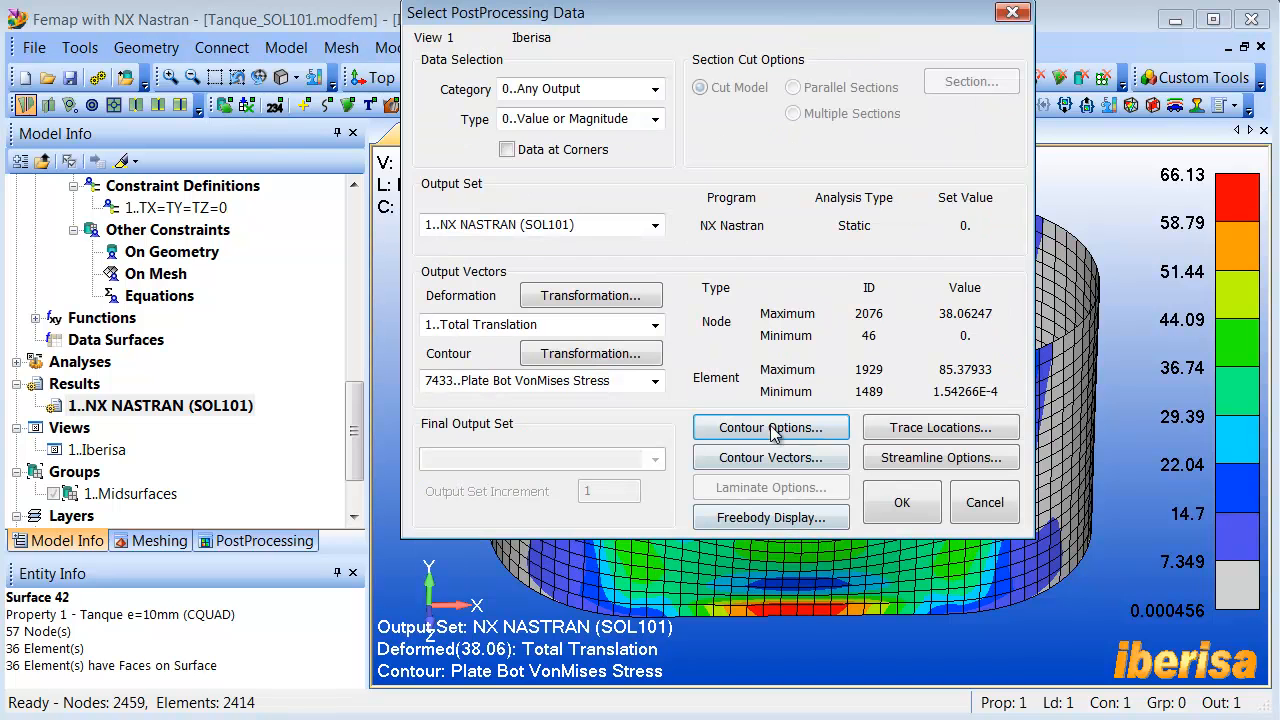
pyautogui.click(903, 503)
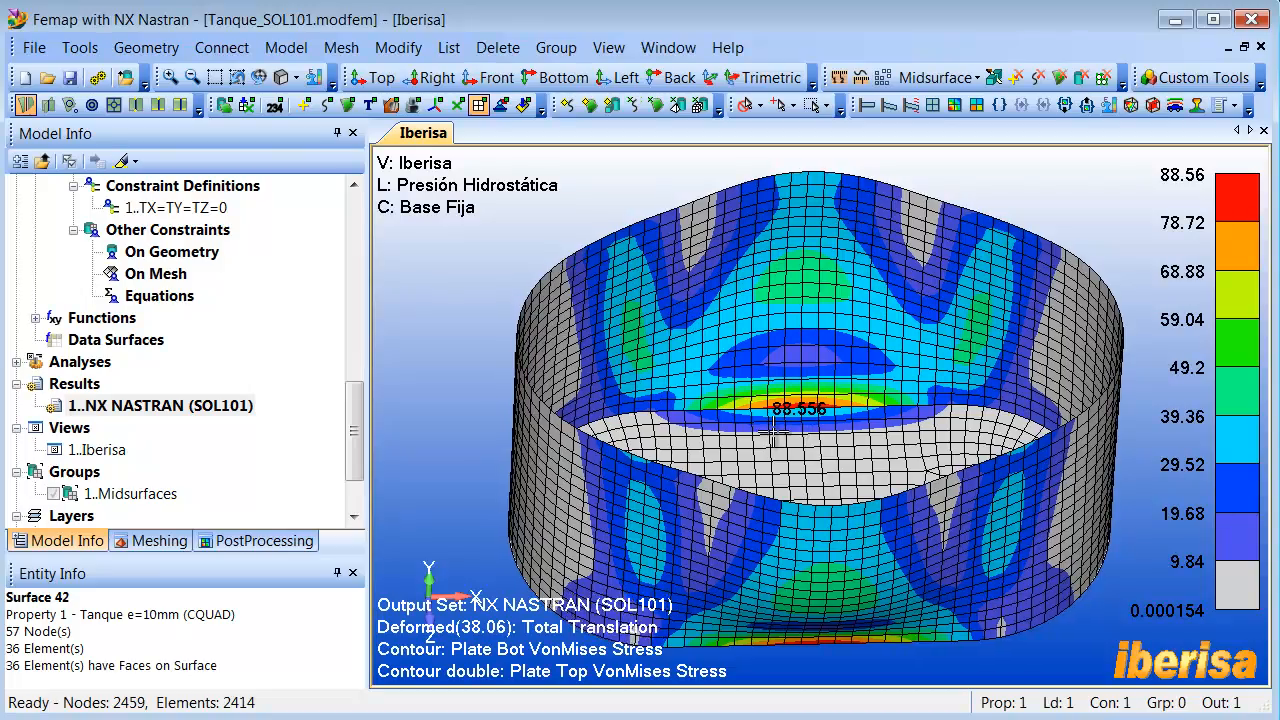
# - Show the element thickness and cross section to examine the stresses through the tank wall, and turn that display off again
pyautogui.moveTo(800, 382); pyautogui.dragTo(675, 300, button='middle')
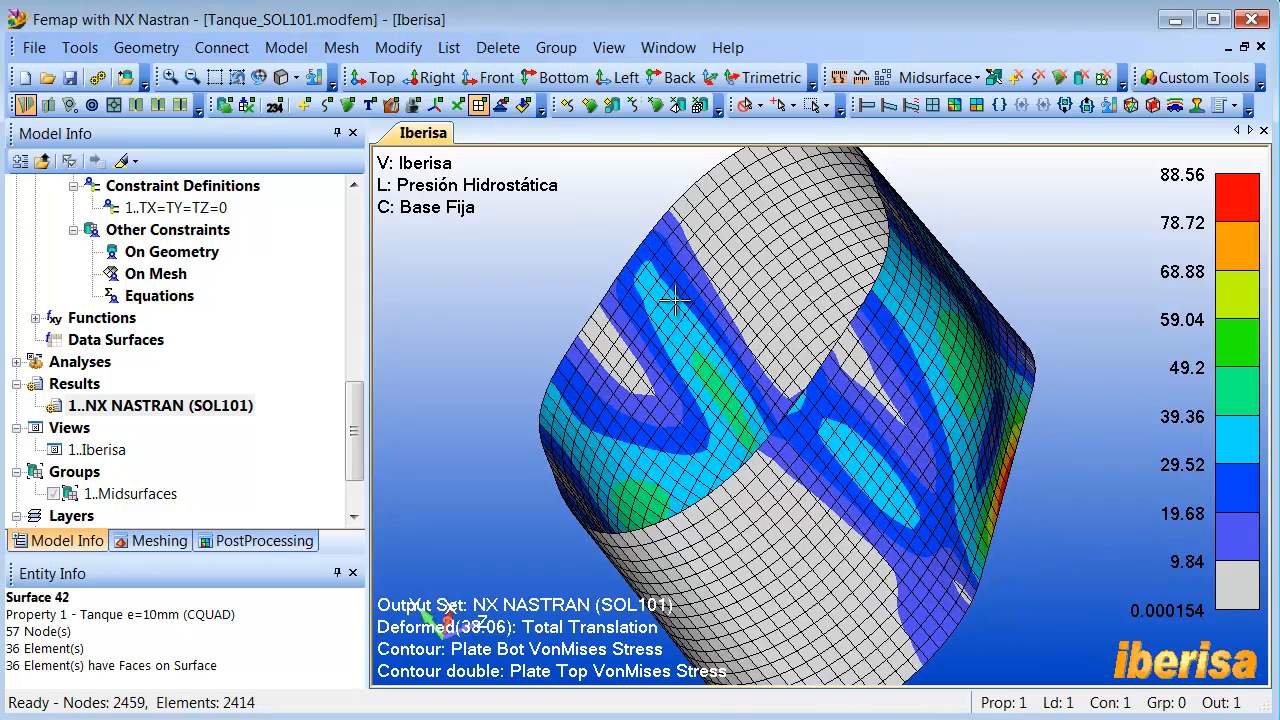
pyautogui.moveTo(680, 348)
pyautogui.mouseDown(button='middle')
pyautogui.moveTo(771, 341)
pyautogui.moveTo(790, 370)
pyautogui.moveTo(624, 341)
pyautogui.moveTo(684, 351)
pyautogui.mouseUp(button='middle')
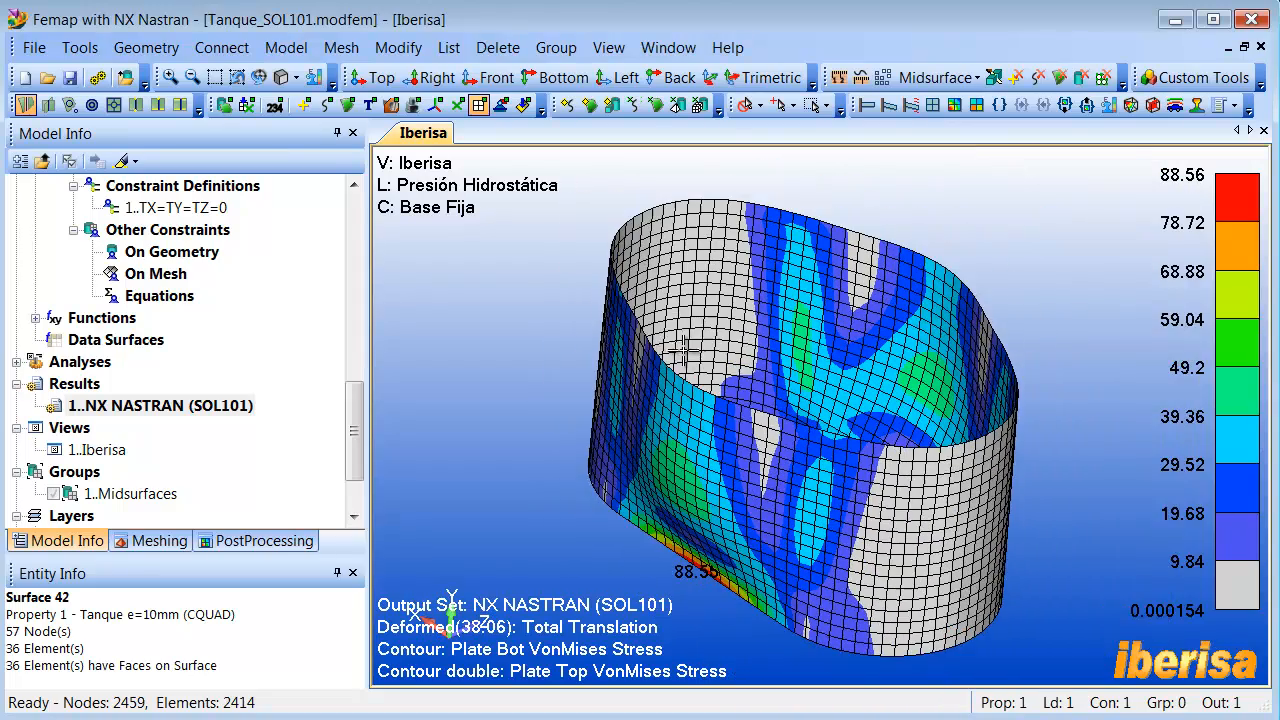
pyautogui.click(286, 78)
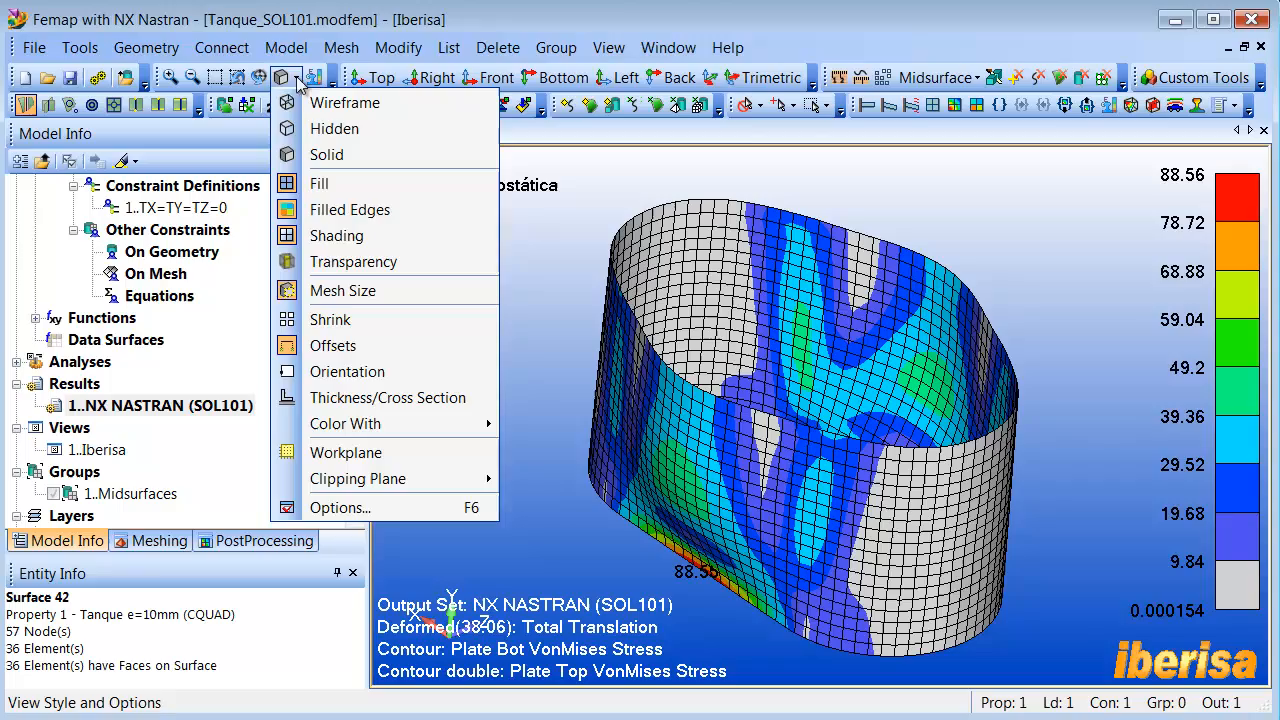
pyautogui.click(378, 400)
pyautogui.scroll(10, 624, 341)
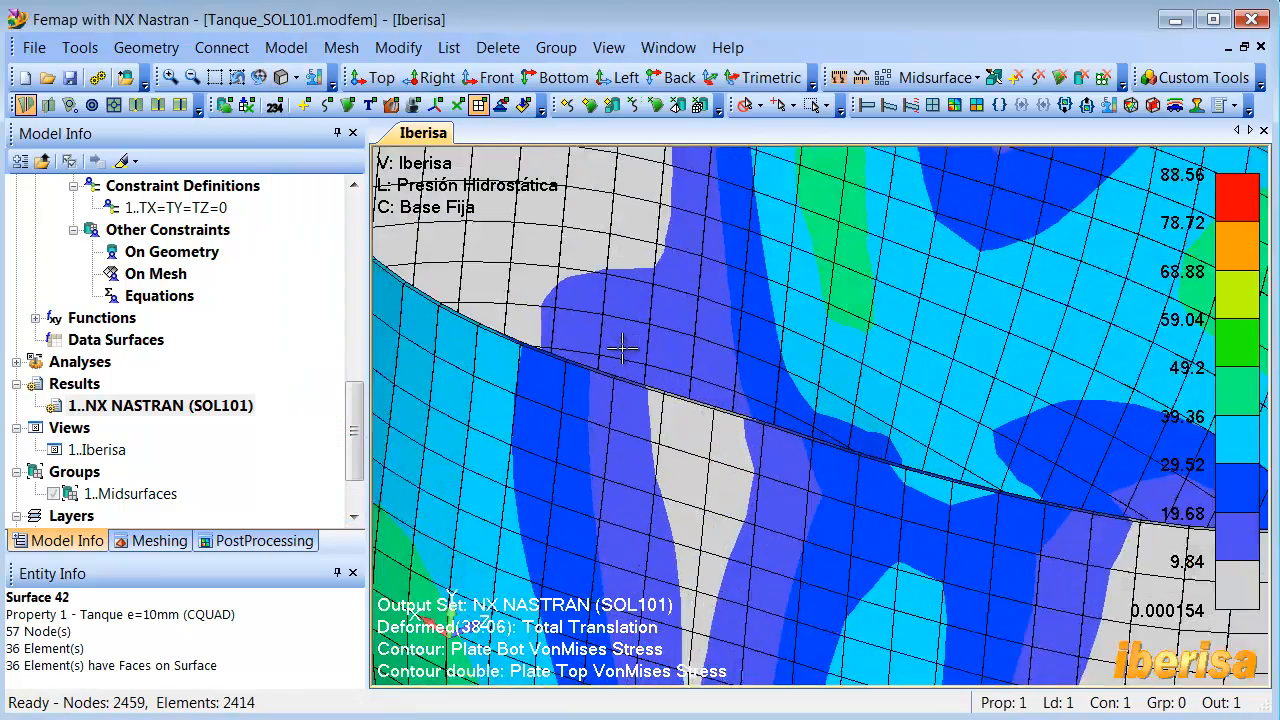
pyautogui.scroll(-4, 622, 348)
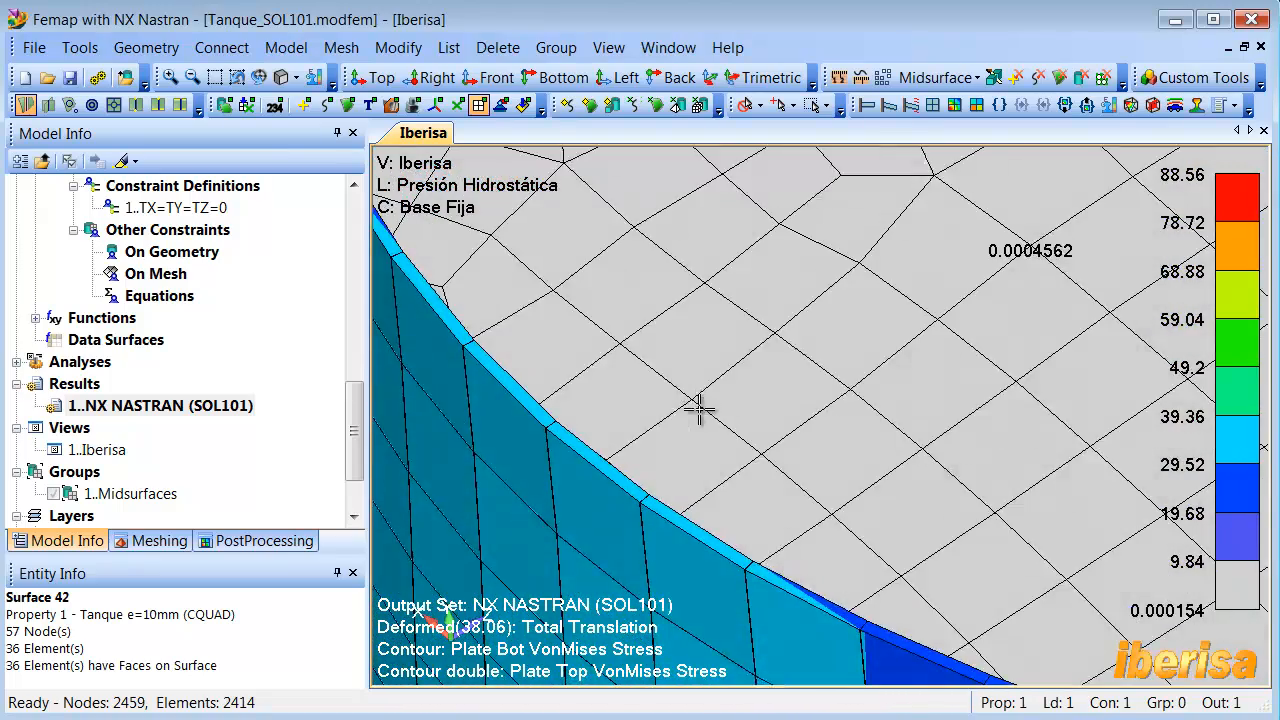
pyautogui.keyDown('ctrl'); pyautogui.moveTo(766, 506); pyautogui.dragTo(755, 379, button='middle'); pyautogui.keyUp('ctrl')
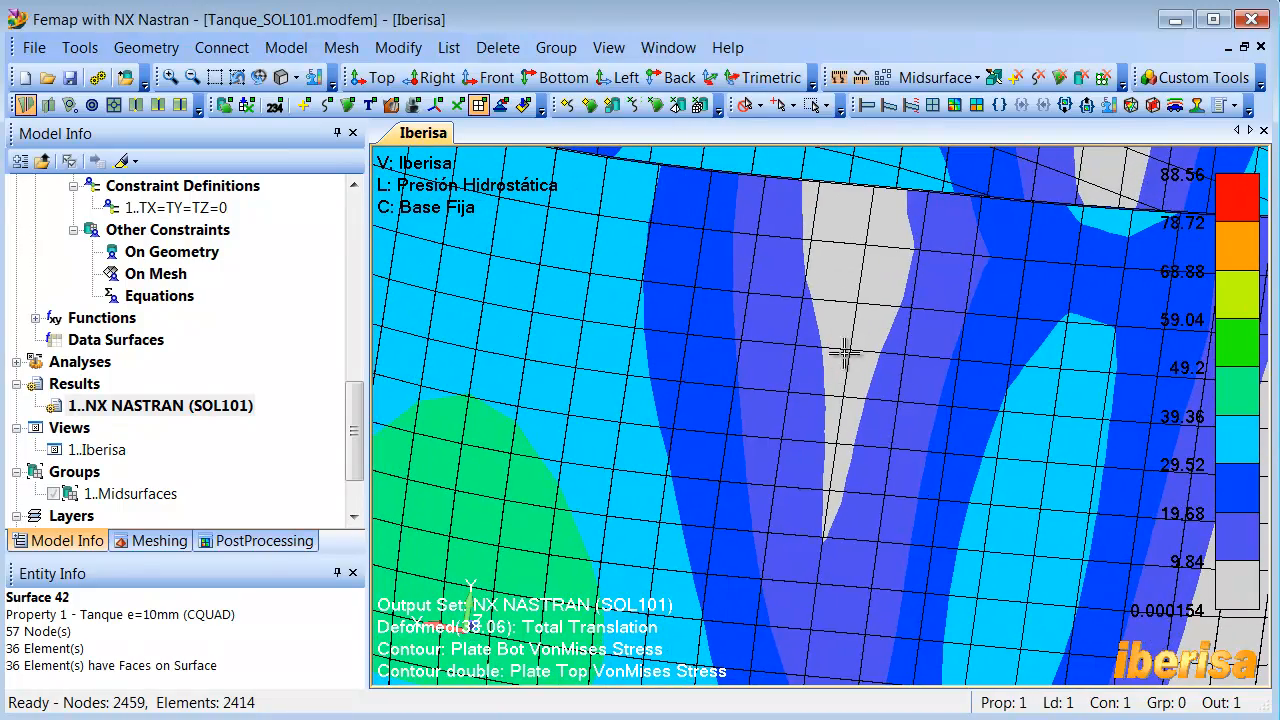
pyautogui.scroll(-5, 817, 389)
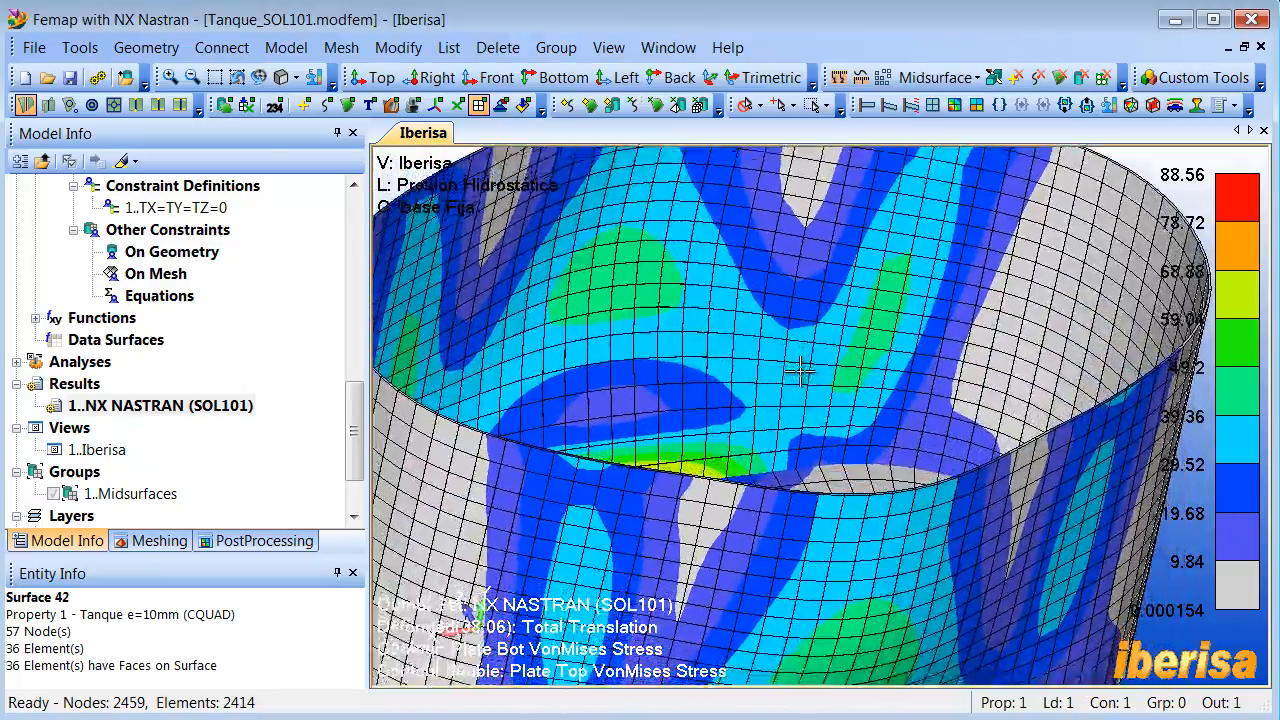
pyautogui.scroll(6, 800, 371)
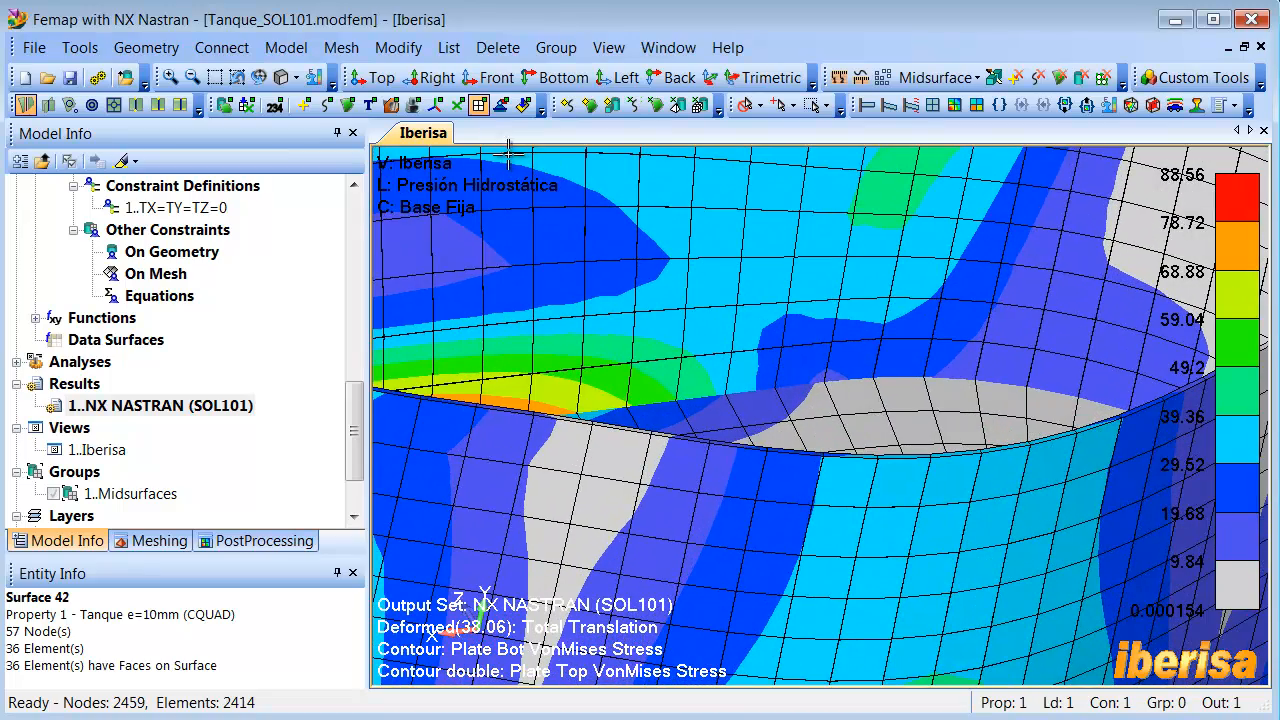
pyautogui.click(284, 78)
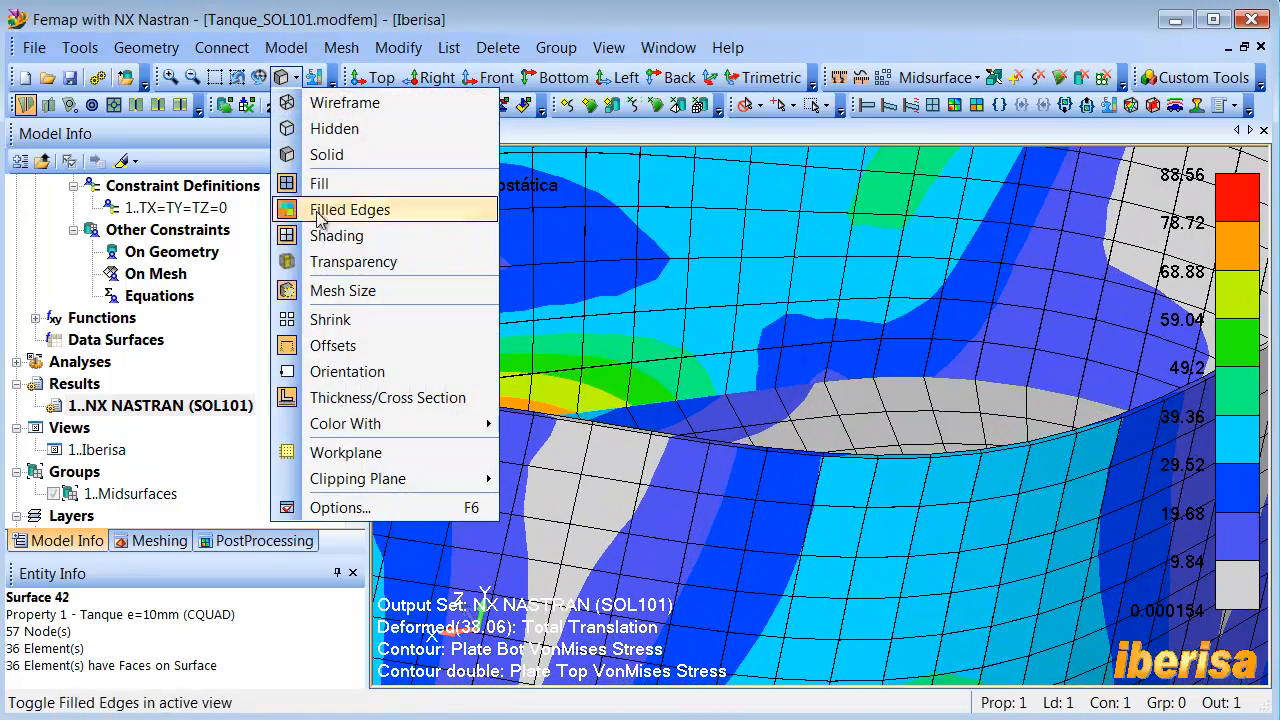
pyautogui.click(357, 396)
pyautogui.scroll(-5, 531, 402)
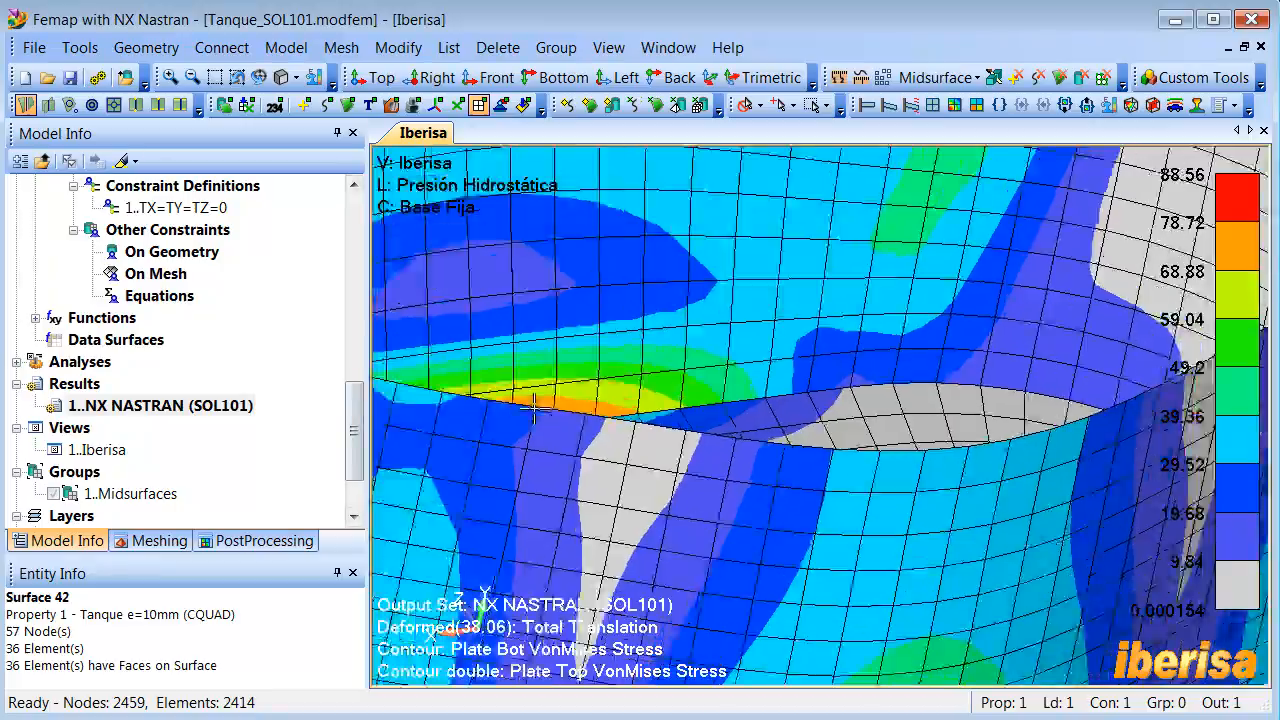
# - Examine the stress contours at the wall-to-base joint and review the elemental contour discontinuity settings, including Property and Angle Between
pyautogui.moveTo(531, 402); pyautogui.dragTo(533, 402, button='middle')
pyautogui.scroll(4, 533, 402)
pyautogui.scroll(4, 533, 402)
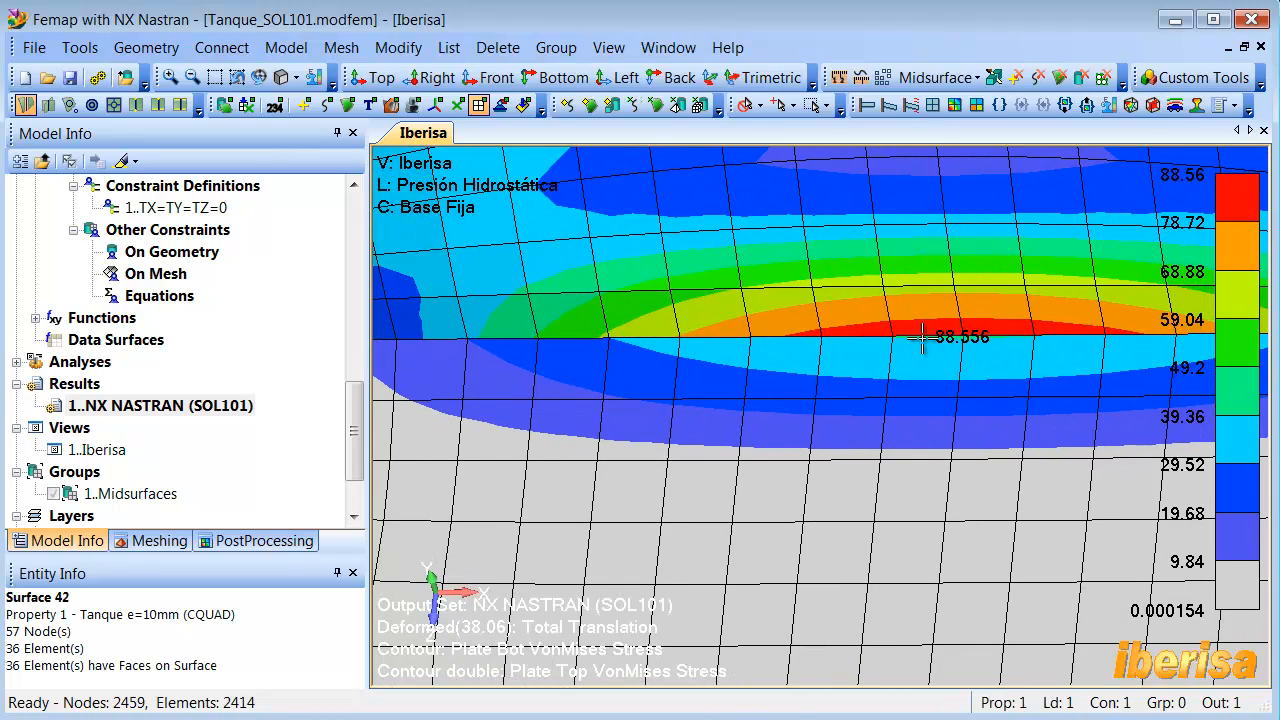
pyautogui.moveTo(923, 340); pyautogui.dragTo(910, 402, button='middle')
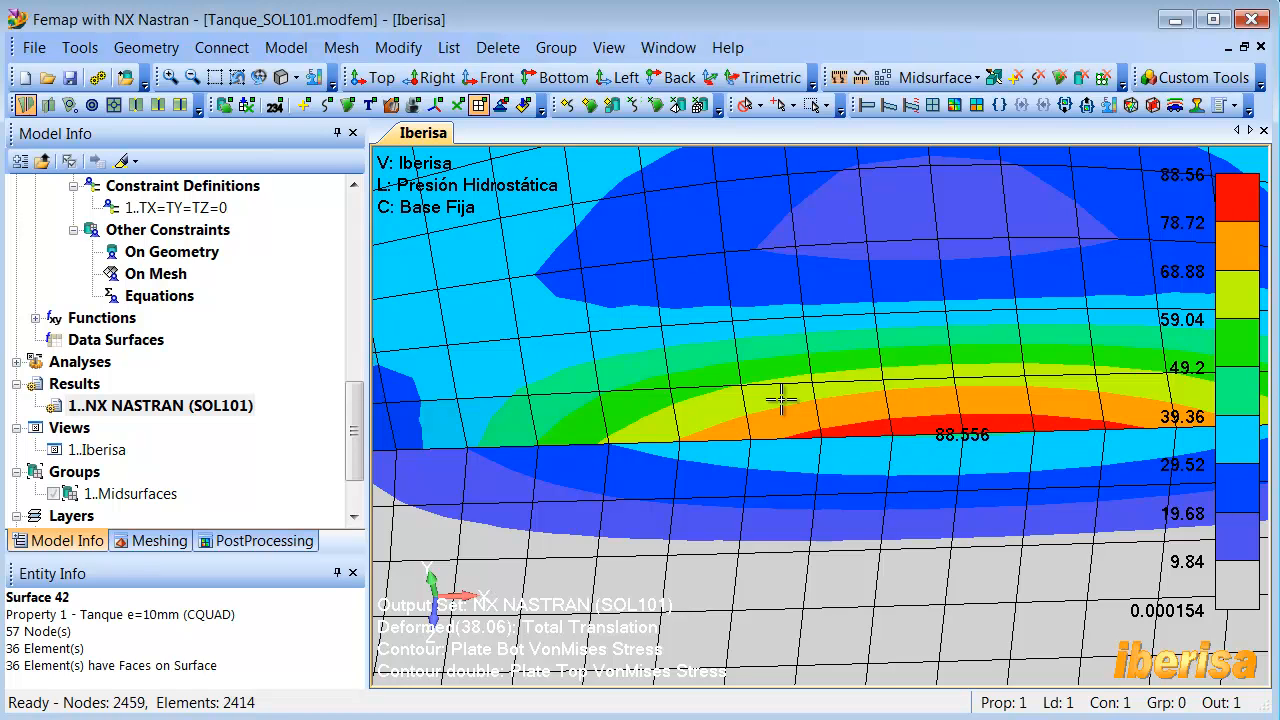
pyautogui.click(1000, 106)
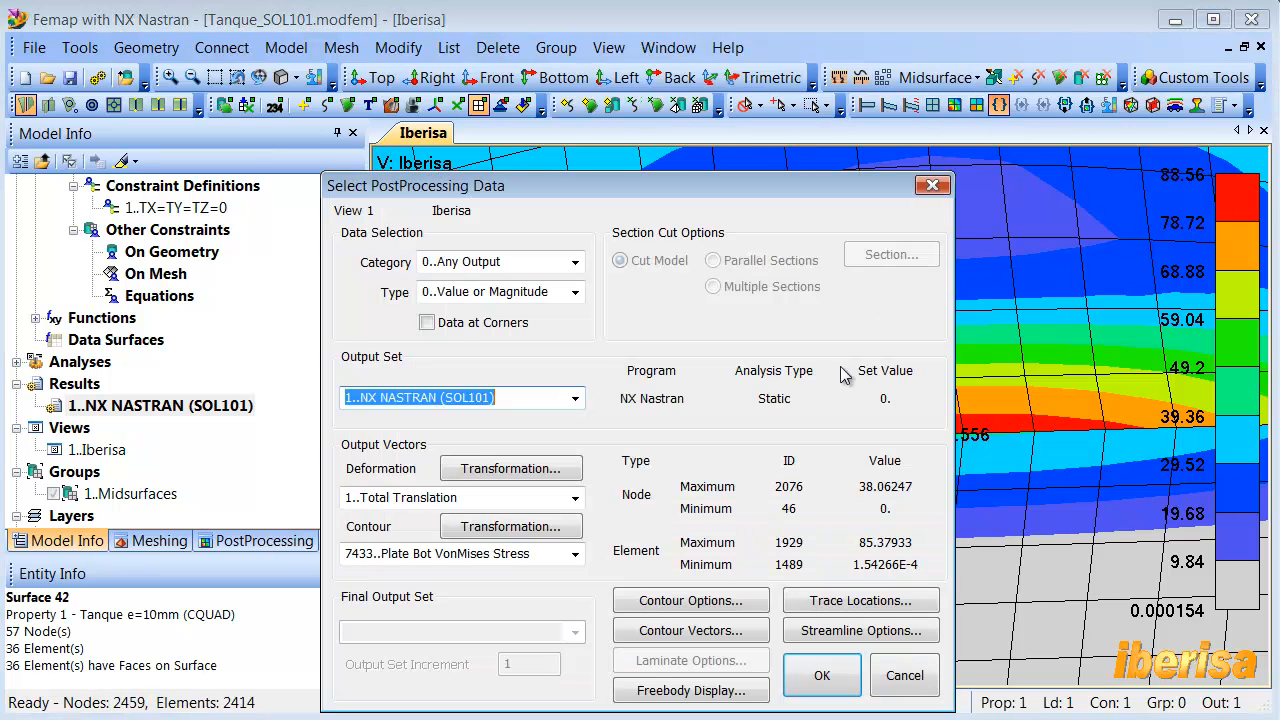
pyautogui.click(705, 606)
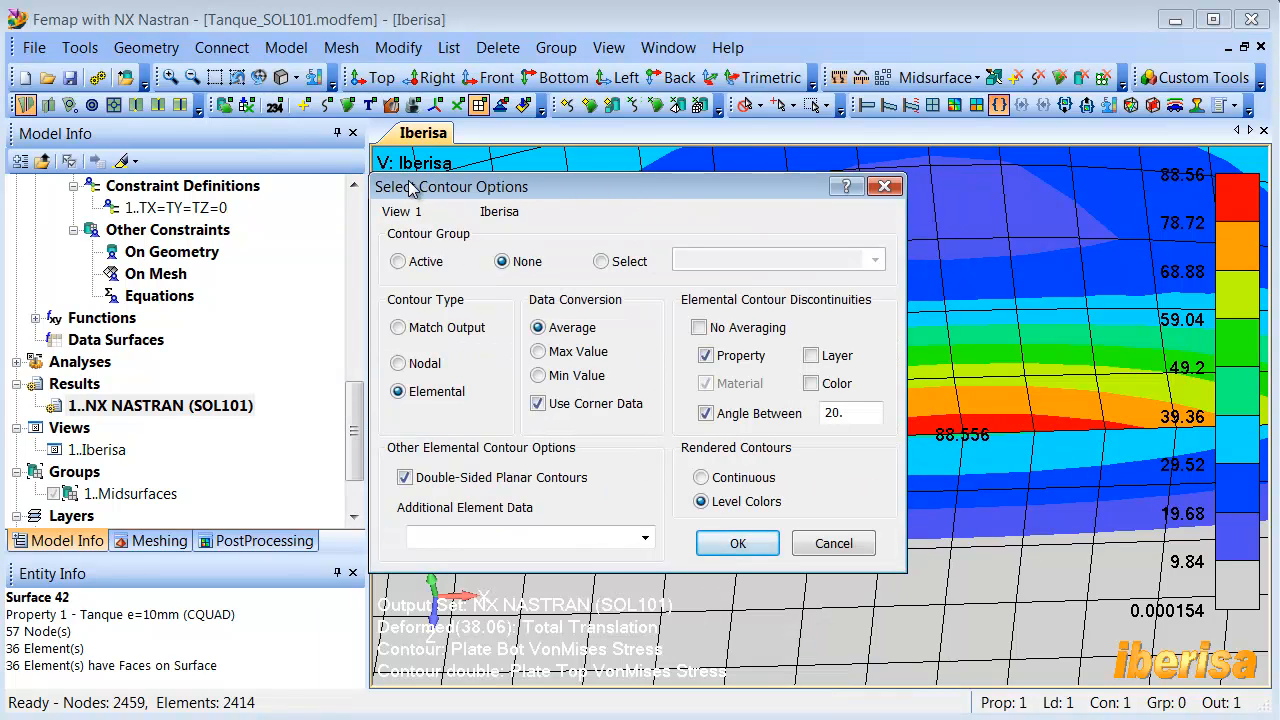
pyautogui.moveTo(410, 190); pyautogui.dragTo(185, 183)
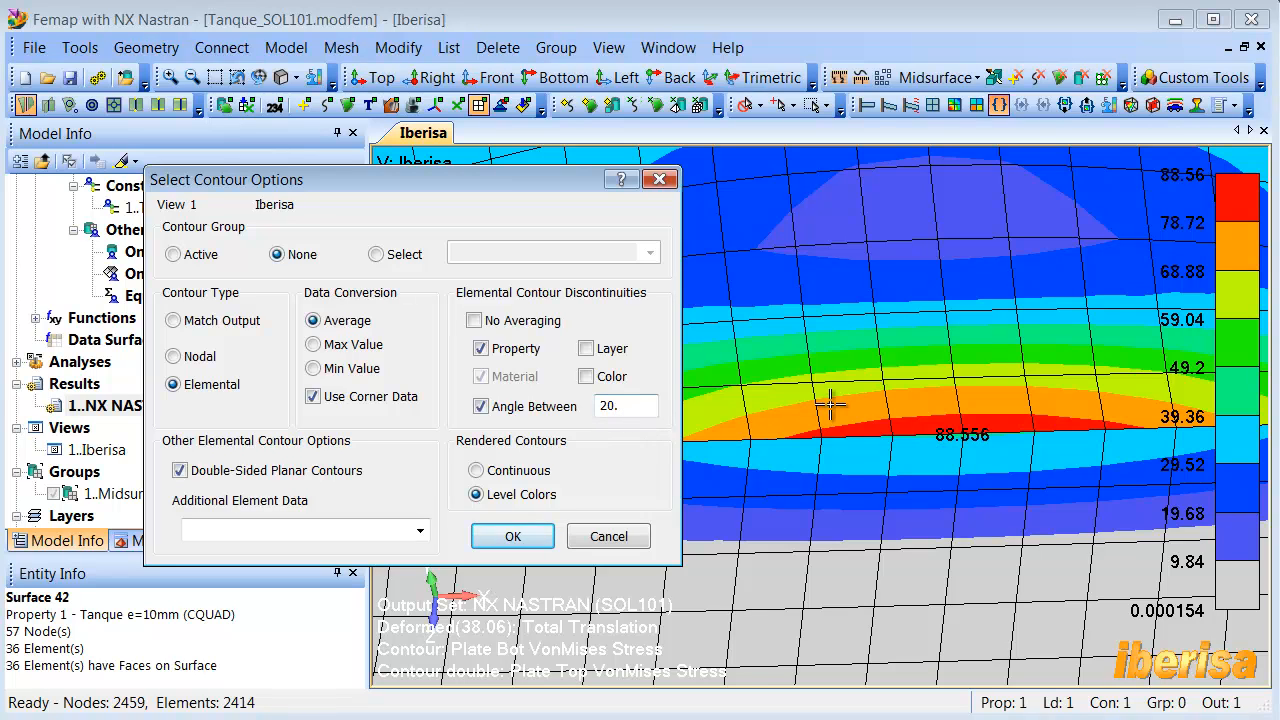
pyautogui.click(512, 537)
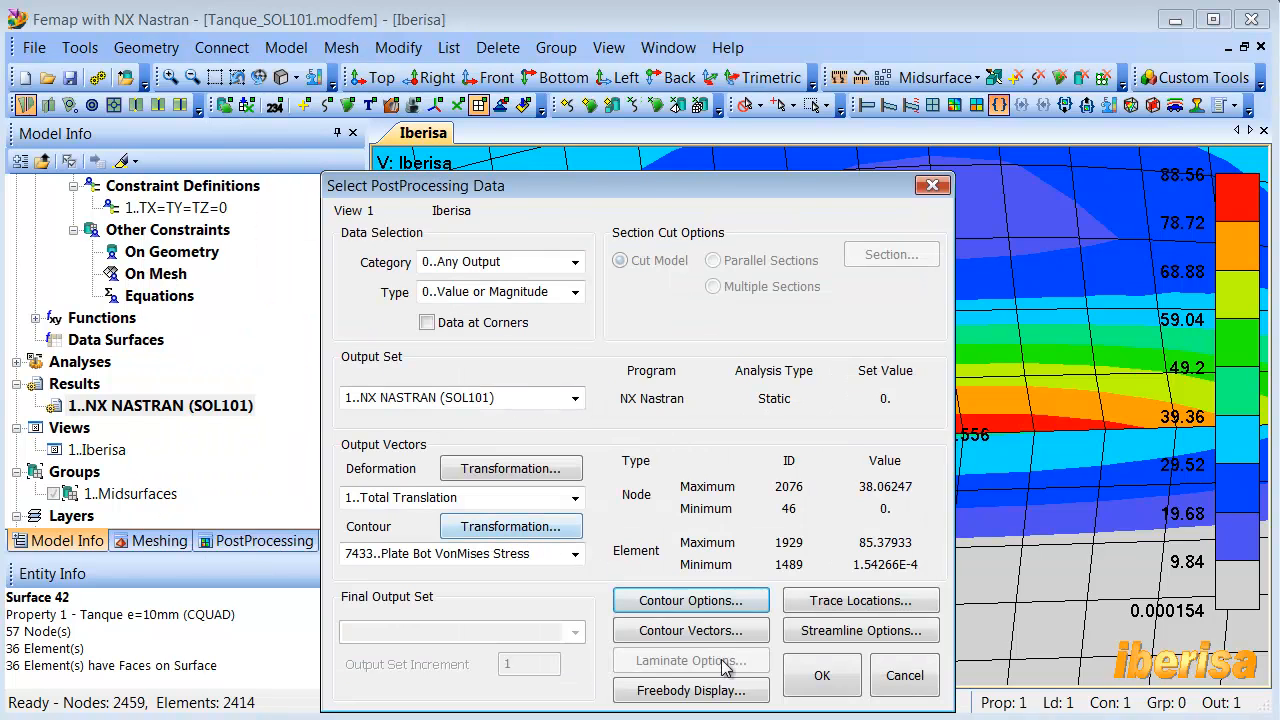
pyautogui.click(815, 675)
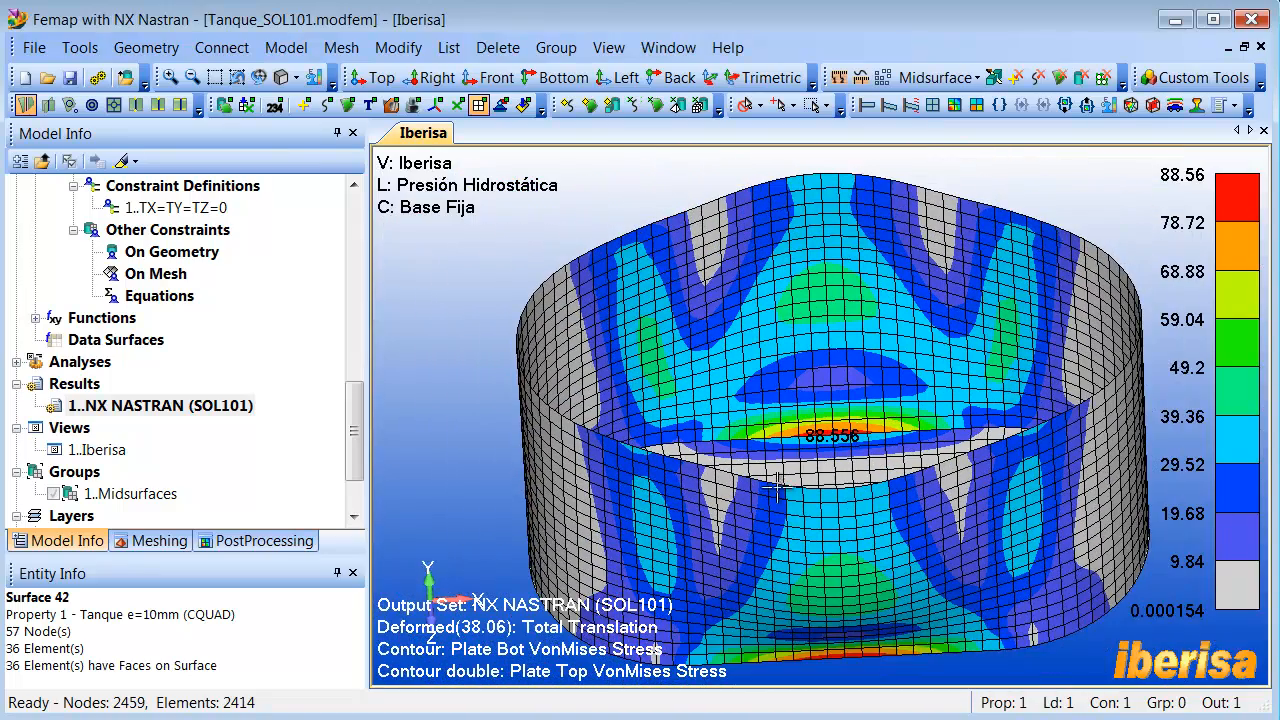
pyautogui.moveTo(804, 475); pyautogui.dragTo(764, 420, button='middle')
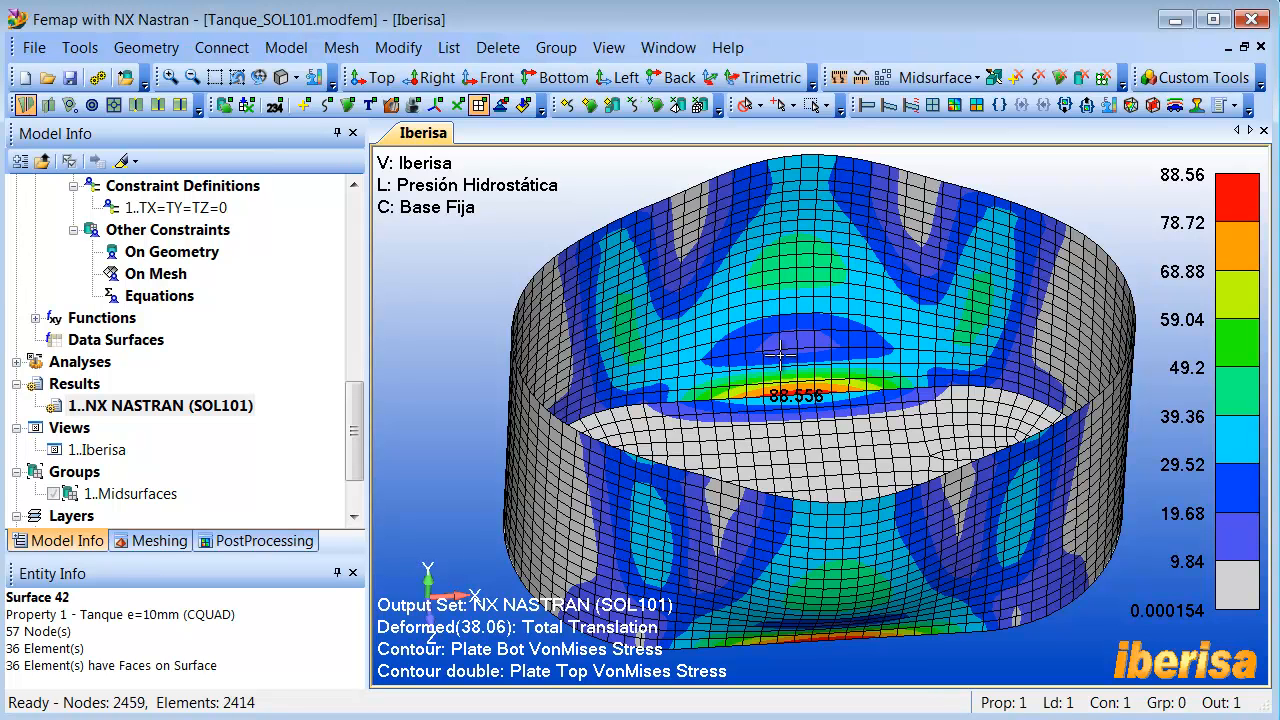
pyautogui.moveTo(780, 355); pyautogui.dragTo(778, 361, button='middle')
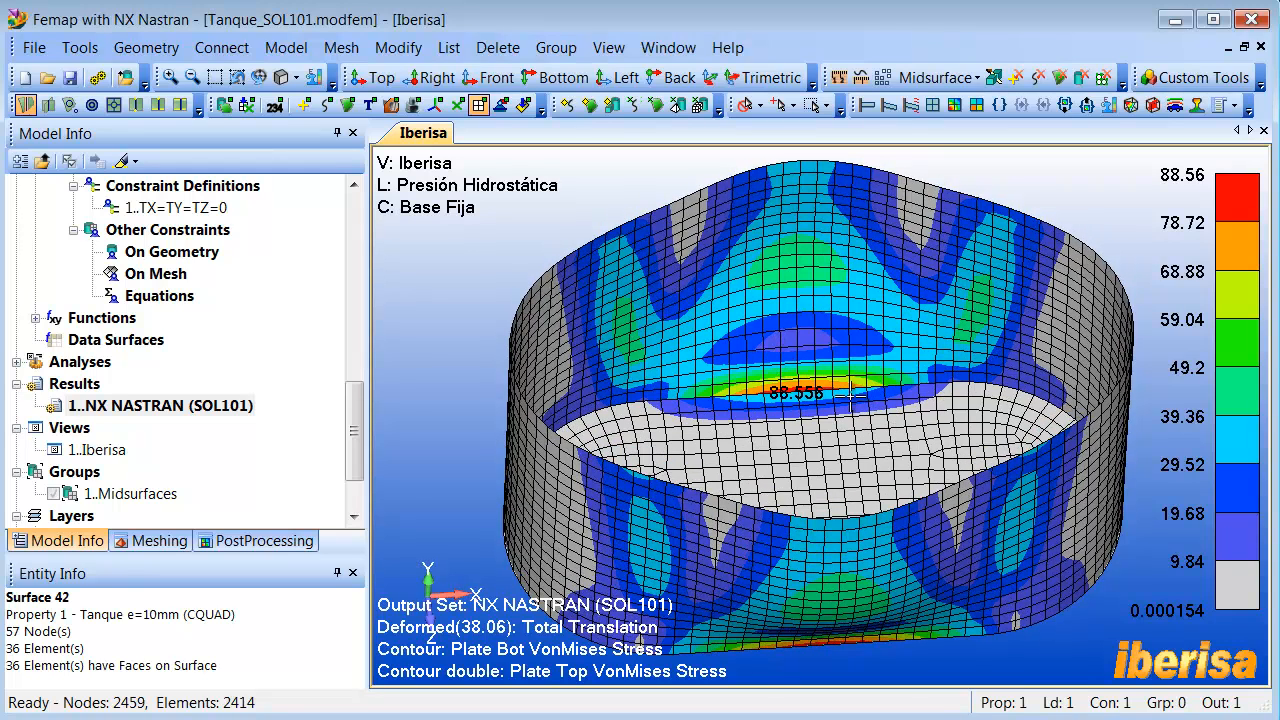